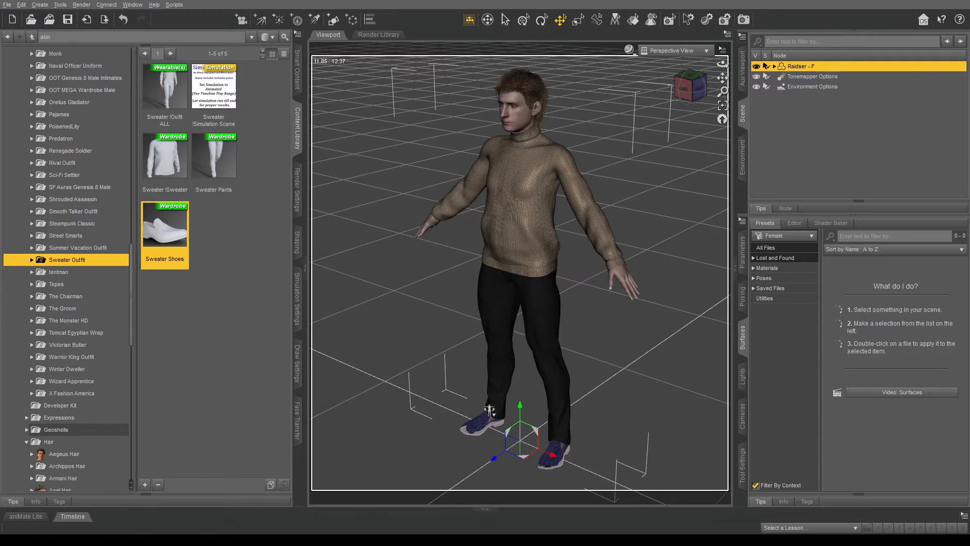
- List only the shaping morphs currently used on the Raidser - F figure
mouse_move(723, 64)
mouse_down()
mouse_move(616, 65)
mouse_move(709, 68)
mouse_up()
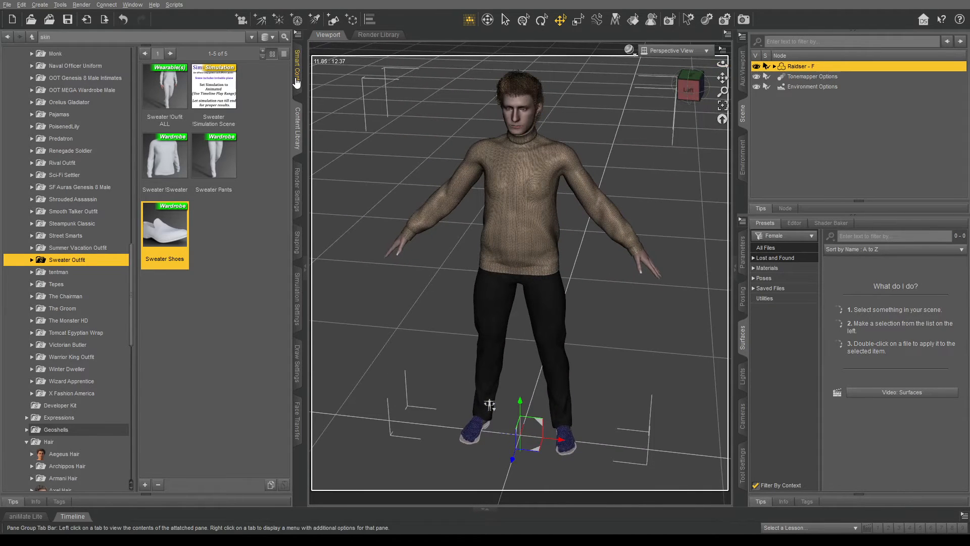
click(299, 242)
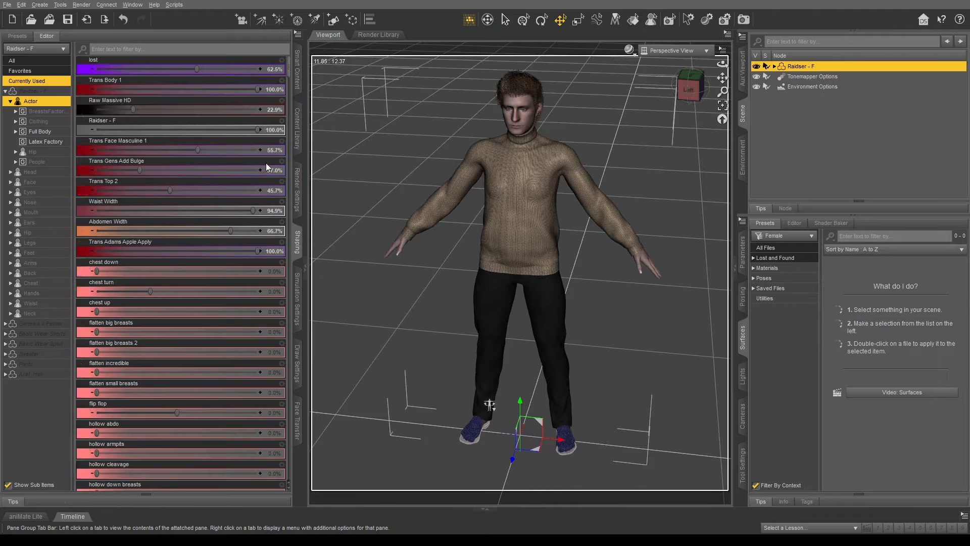
click(35, 82)
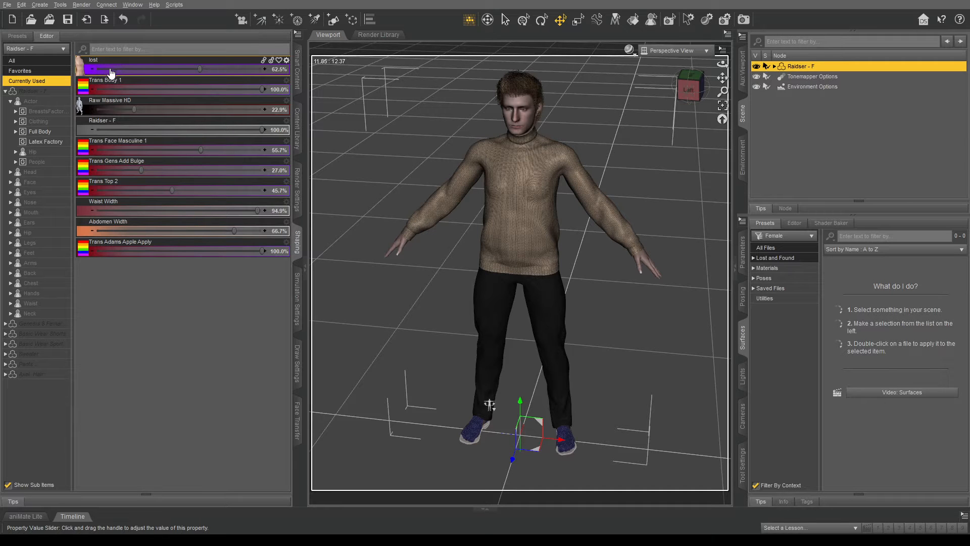
- Look through the figure's BreastsFactory morphs under Actor and return to the currently used morphs
click(45, 112)
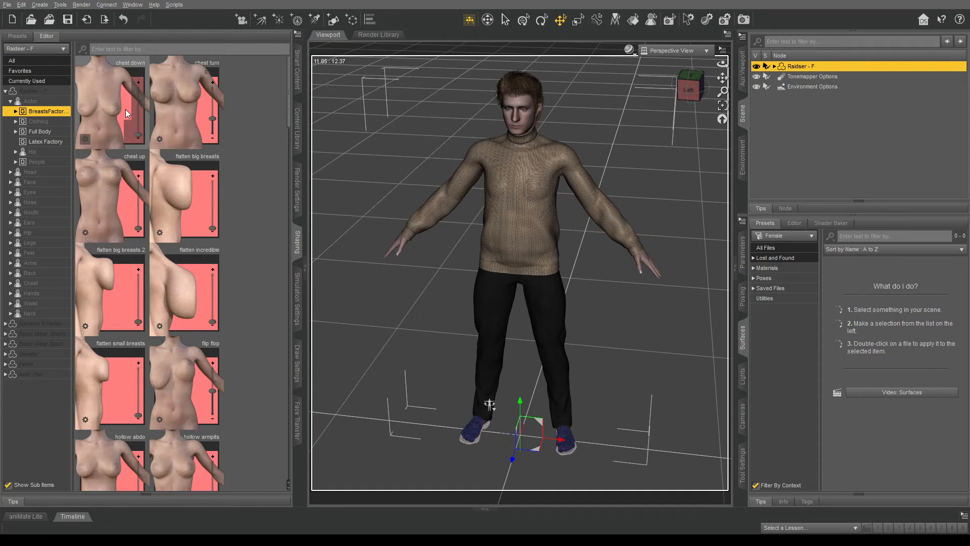
scroll(125, 109, down, 15)
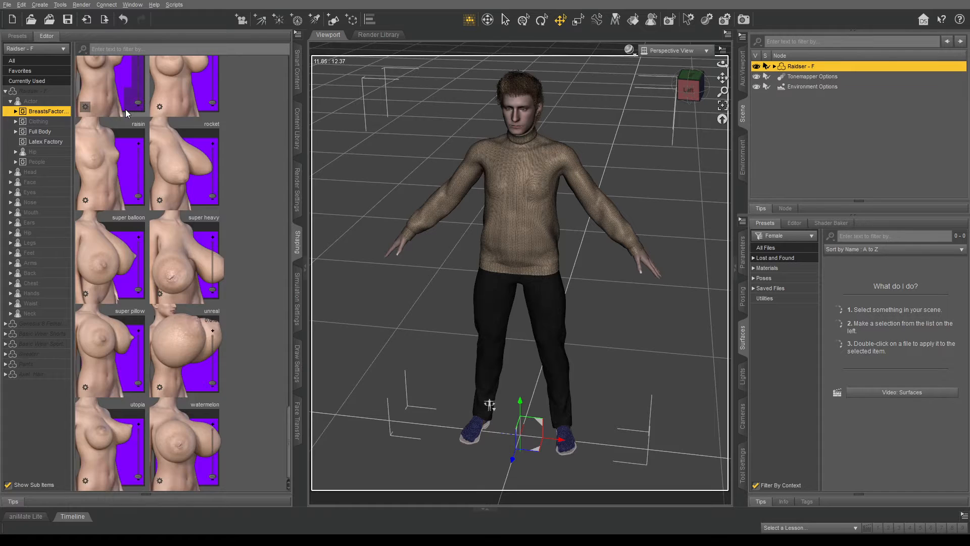
scroll(126, 109, up, 15)
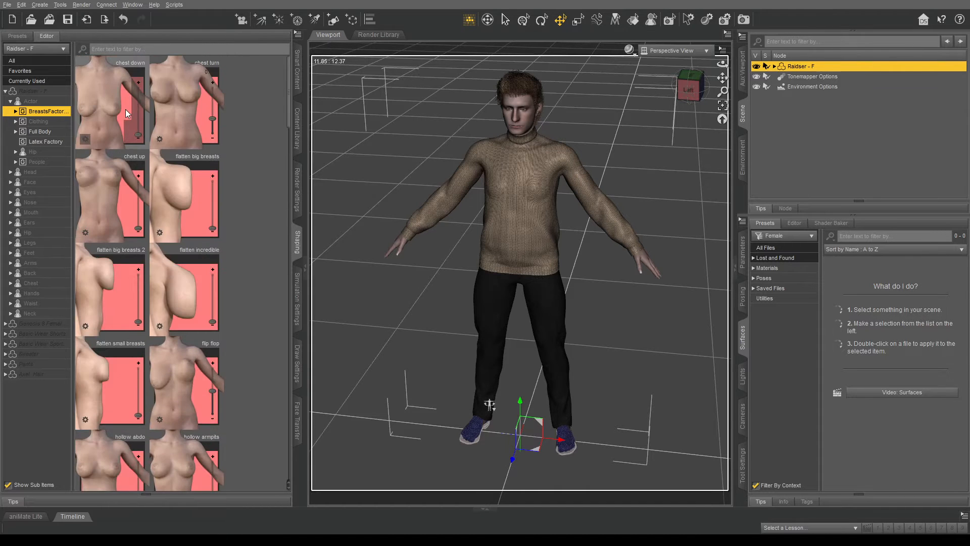
click(30, 103)
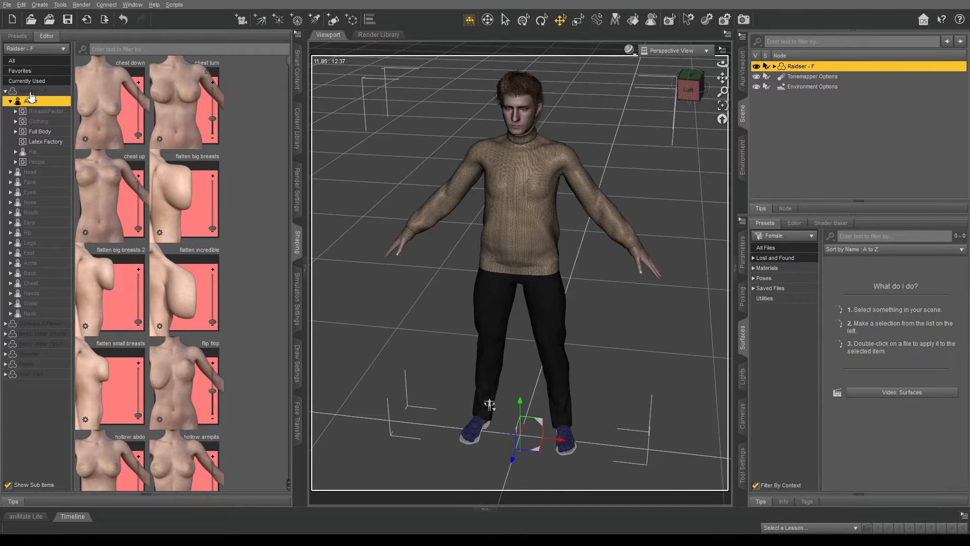
click(26, 81)
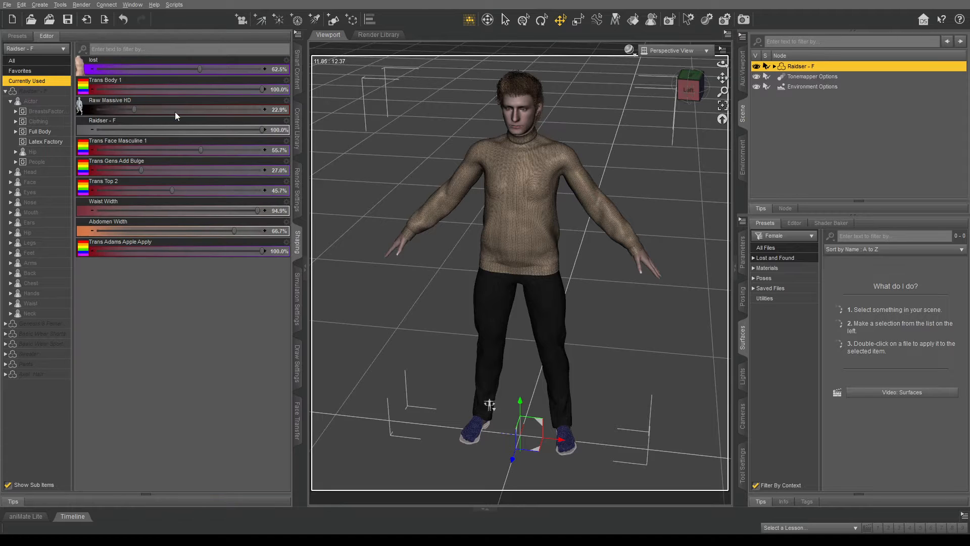
- Inspect the clothed figure from an angled view and expand Raidser - F in the scene hierarchy to show its fitted items
drag(722, 63, 724, 65)
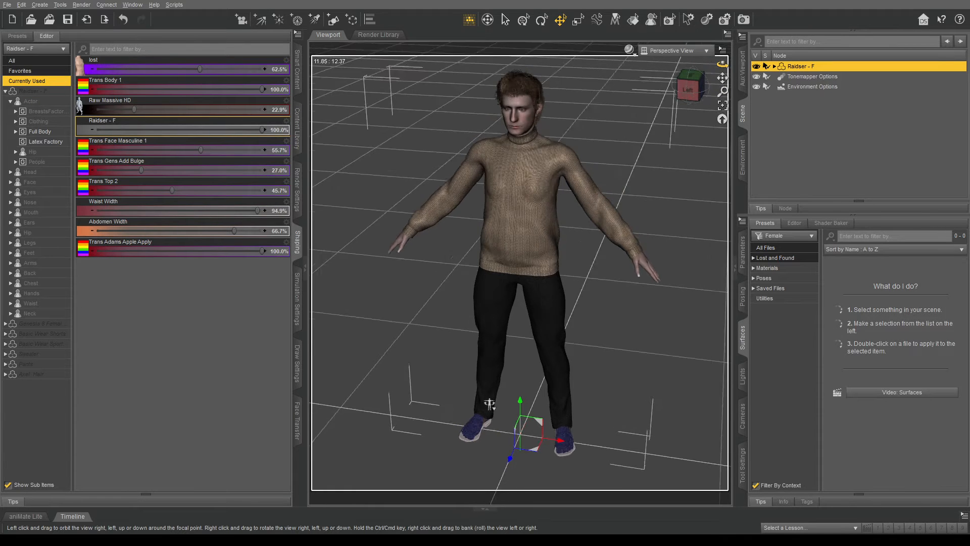
drag(489, 404, 489, 402)
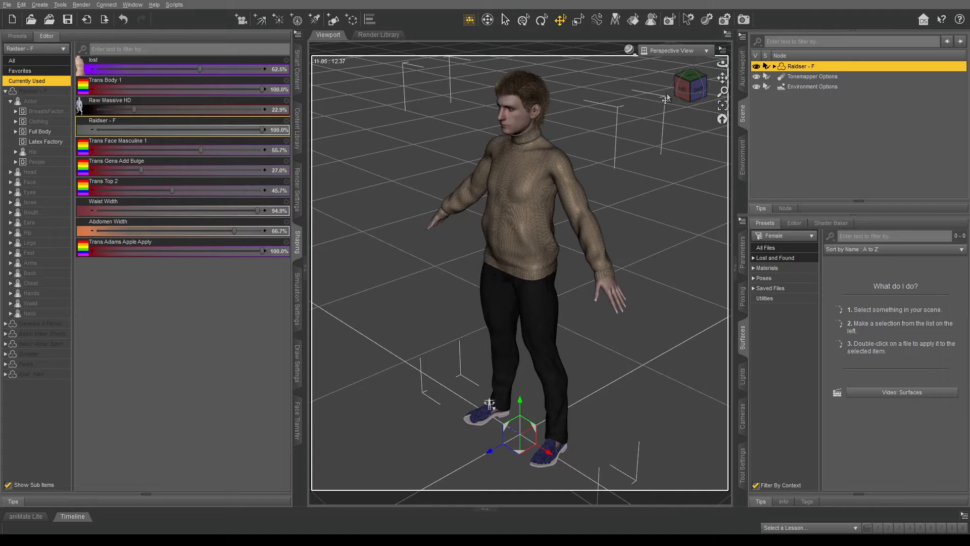
scroll(611, 106, down, 5)
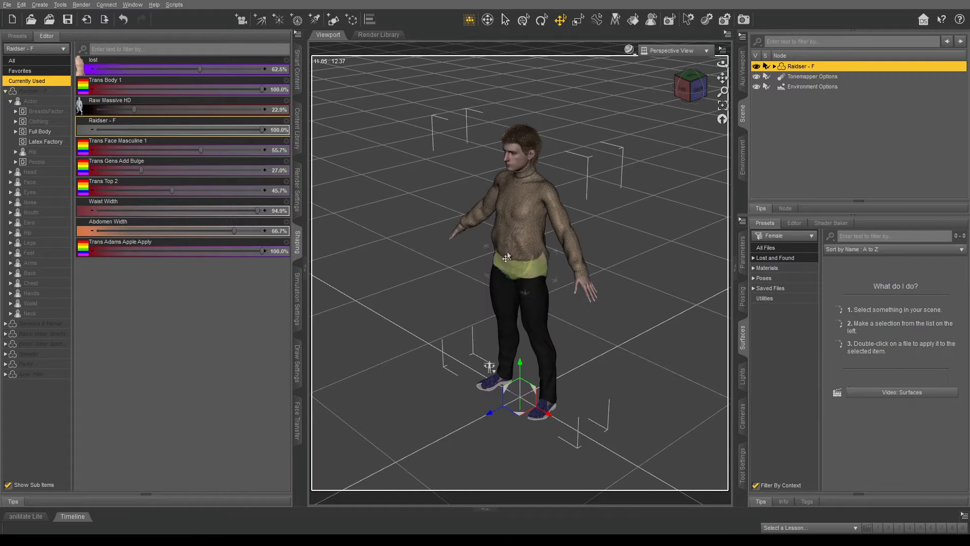
click(208, 256)
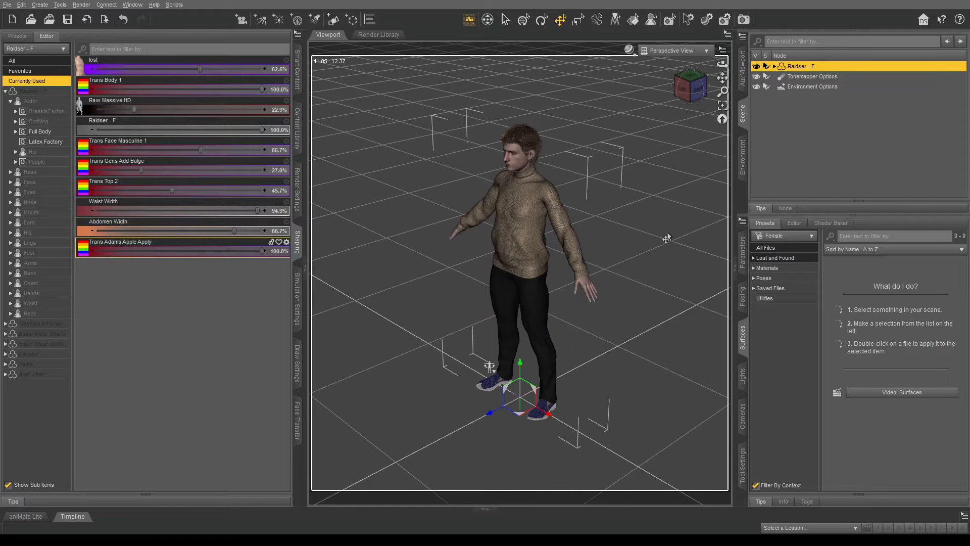
click(776, 67)
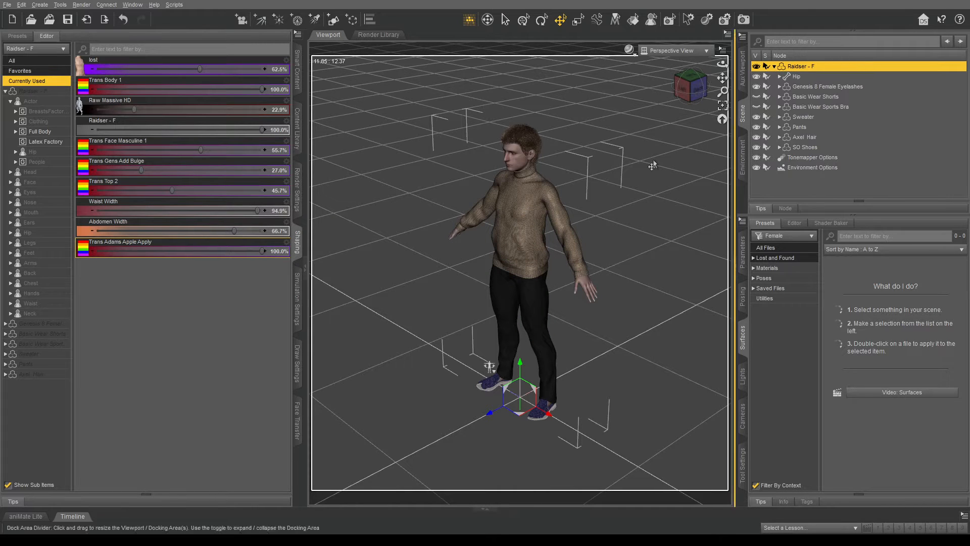
- Open the Sweater Outfit's Iray materials folder in the content library and review its jeans, shoes and sweater presets
click(297, 129)
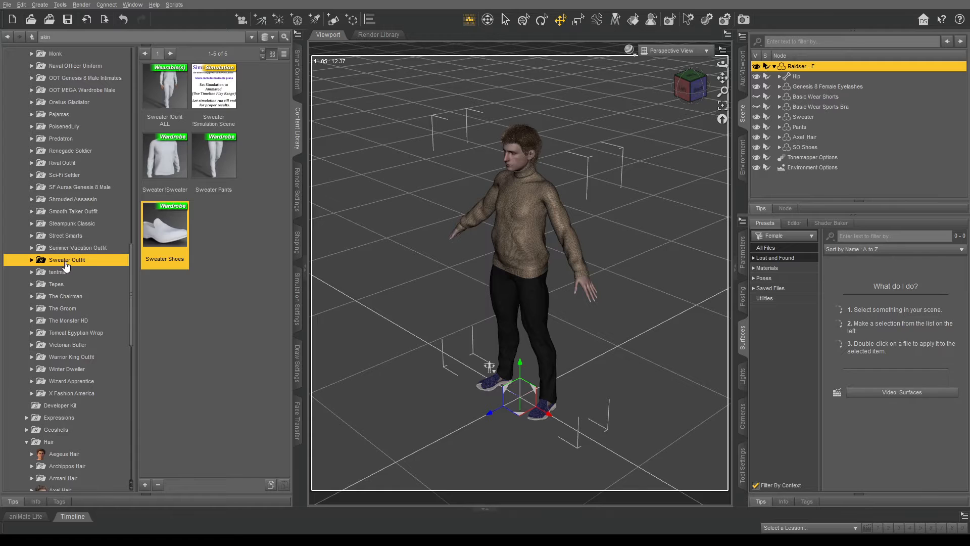
click(33, 260)
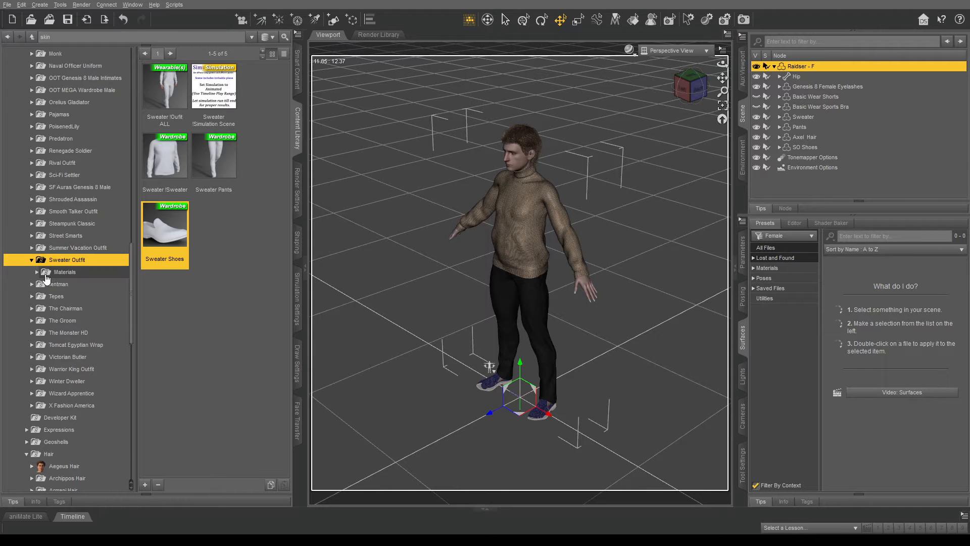
click(37, 272)
click(62, 284)
scroll(201, 259, down, 3)
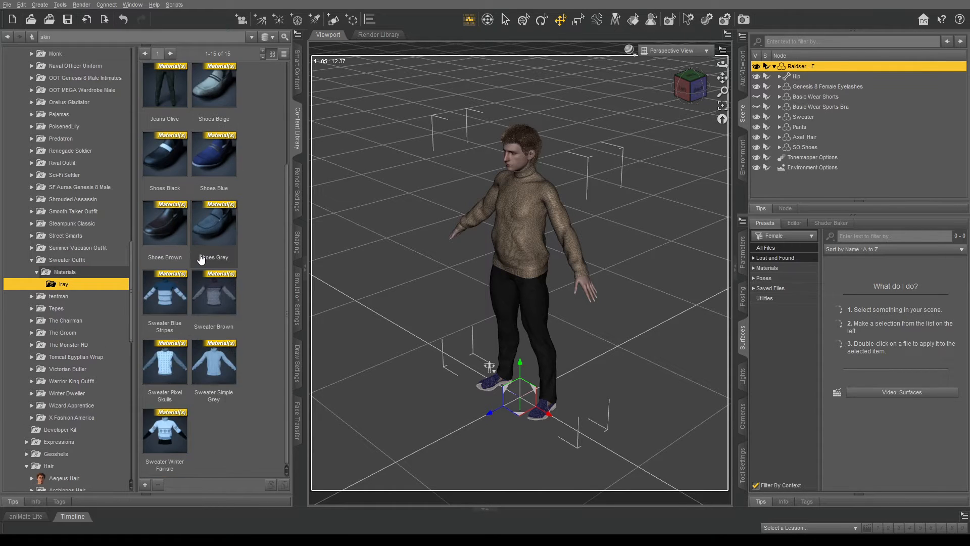
scroll(202, 259, up, 3)
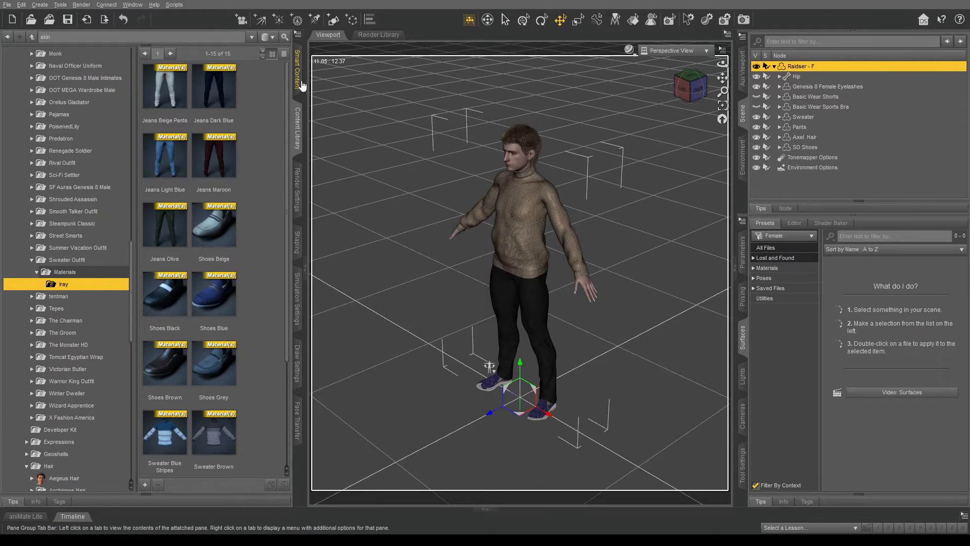
- Collapse the People folder in My DAZ 3D Library and expand Environments to browse the available sets
scroll(106, 191, up, 5)
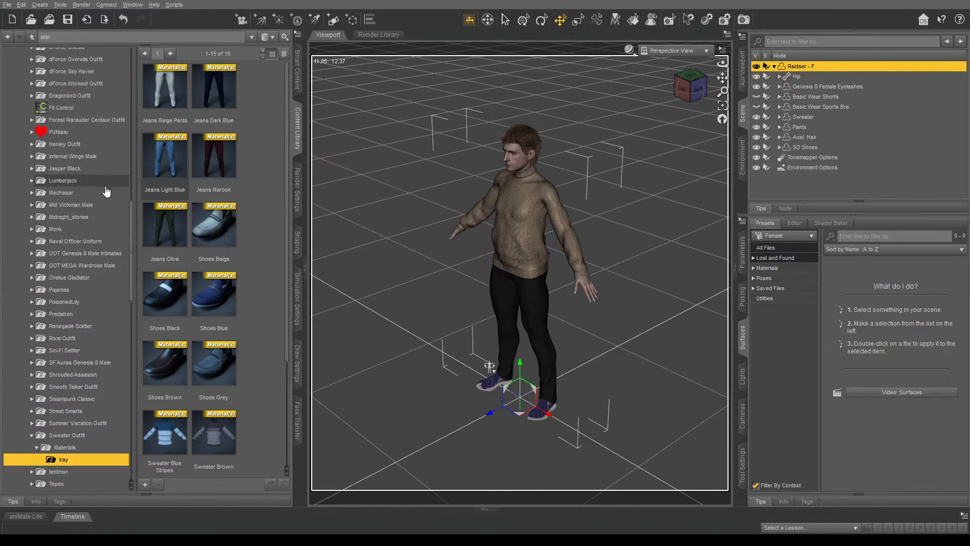
scroll(106, 191, up, 10)
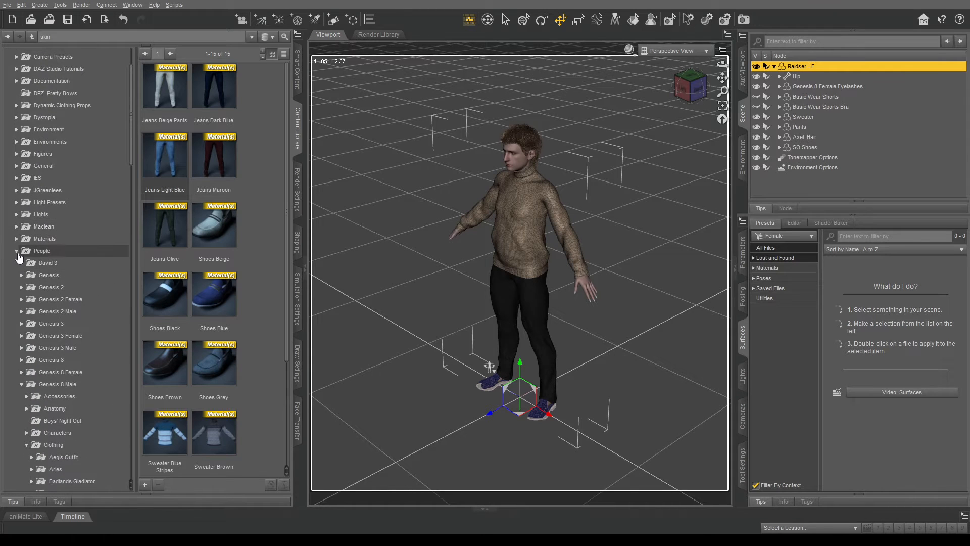
click(17, 251)
scroll(10, 152, up, 2)
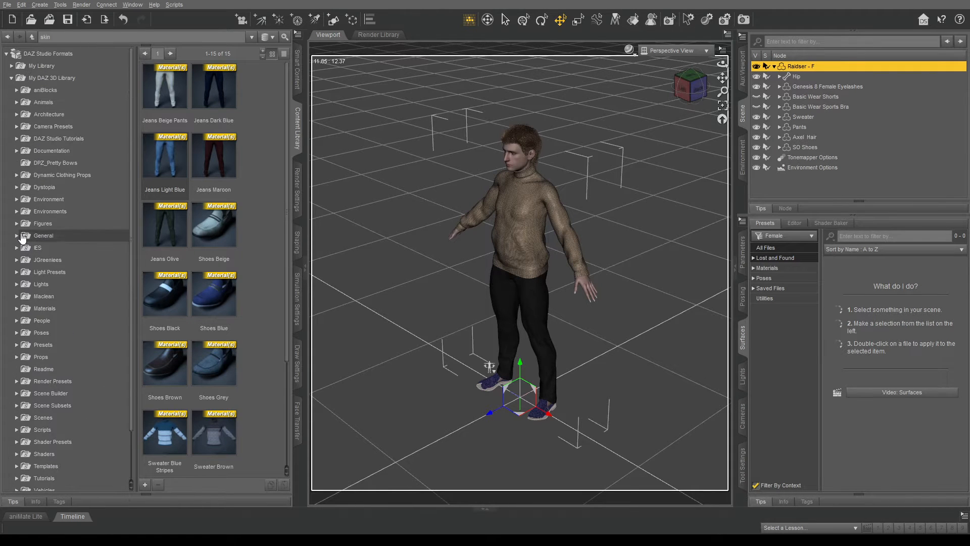
click(16, 114)
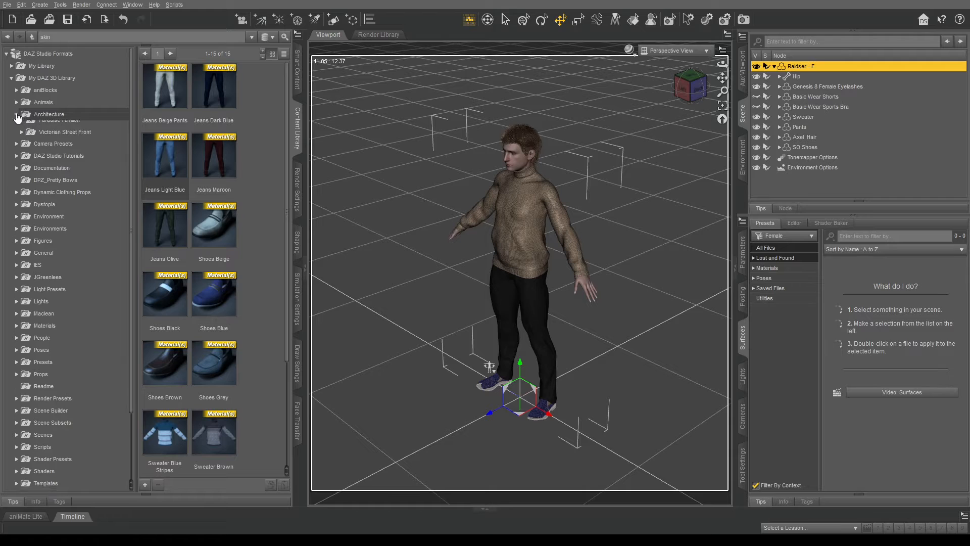
click(16, 212)
scroll(20, 218, down, 2)
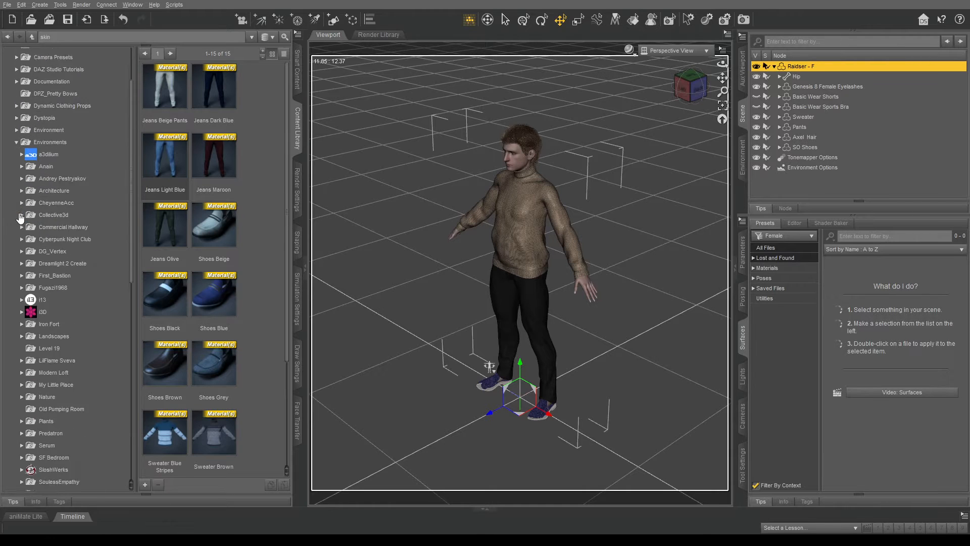
scroll(21, 218, down, 1)
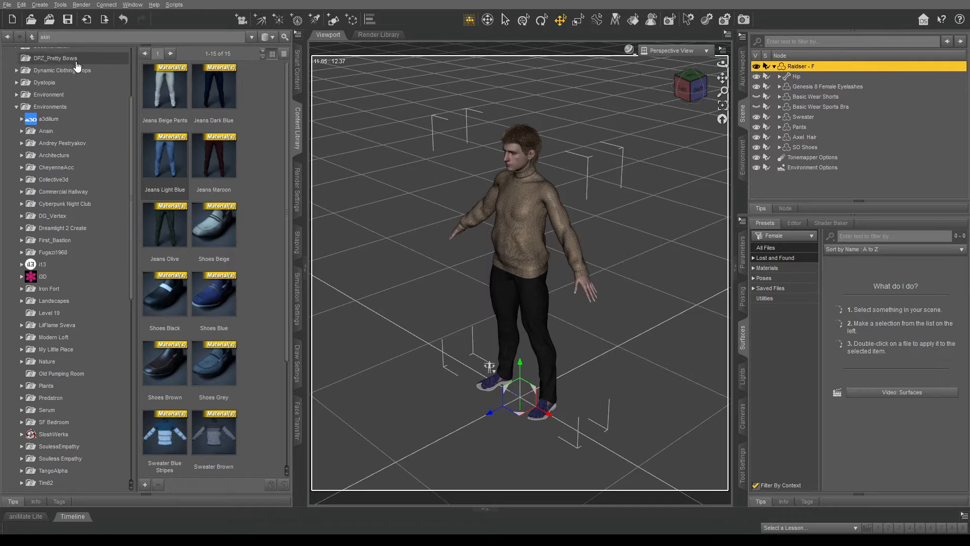
- Search the content library for "bar" and look through the results for a suitable bar environment
click(67, 37)
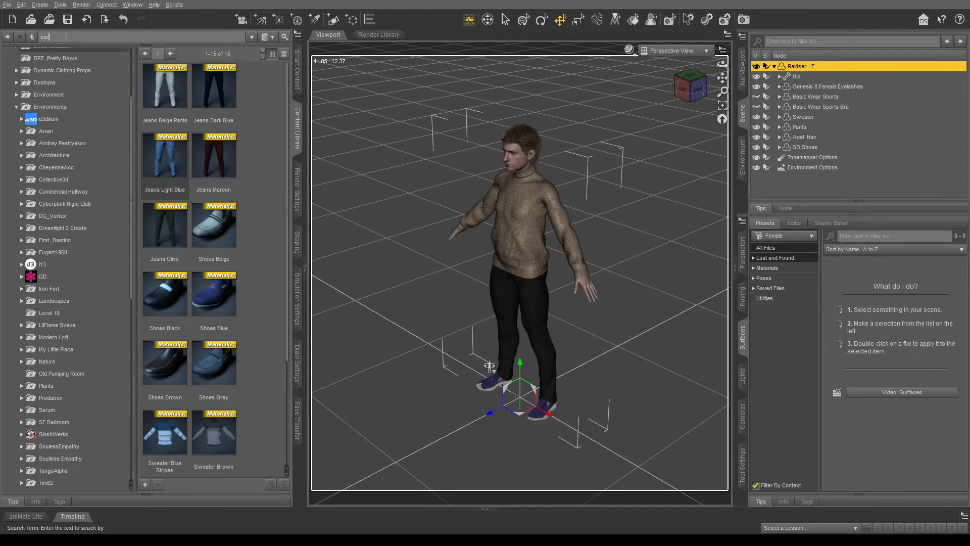
key(Return)
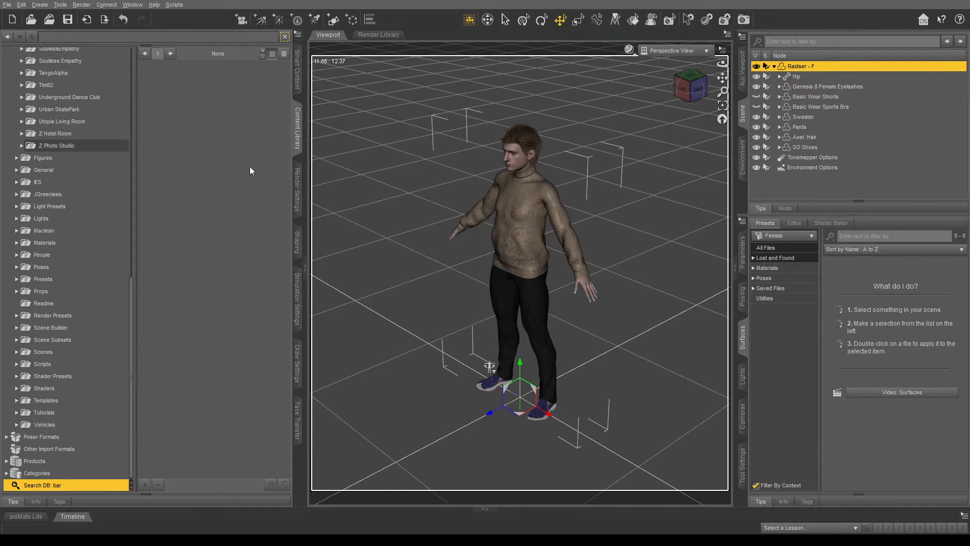
scroll(248, 163, down, 8)
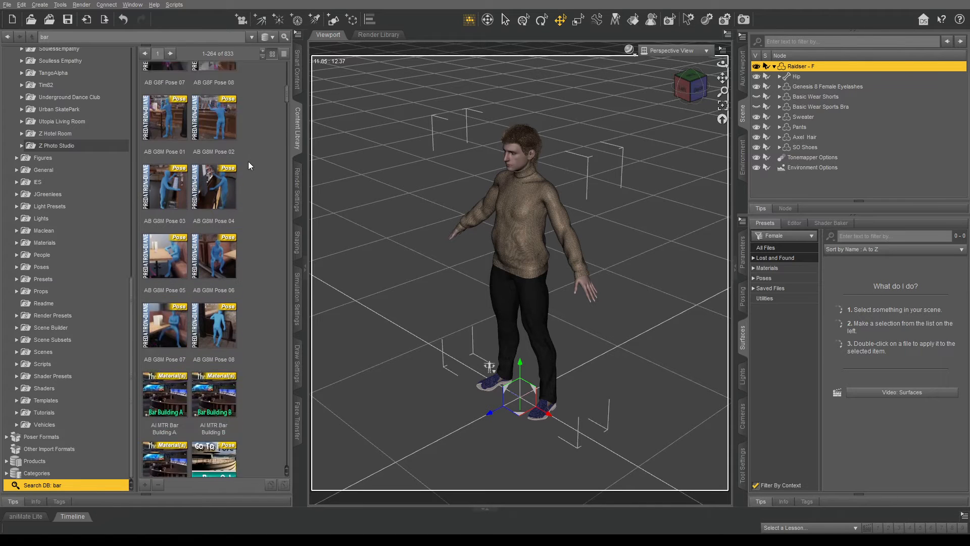
scroll(248, 164, down, 15)
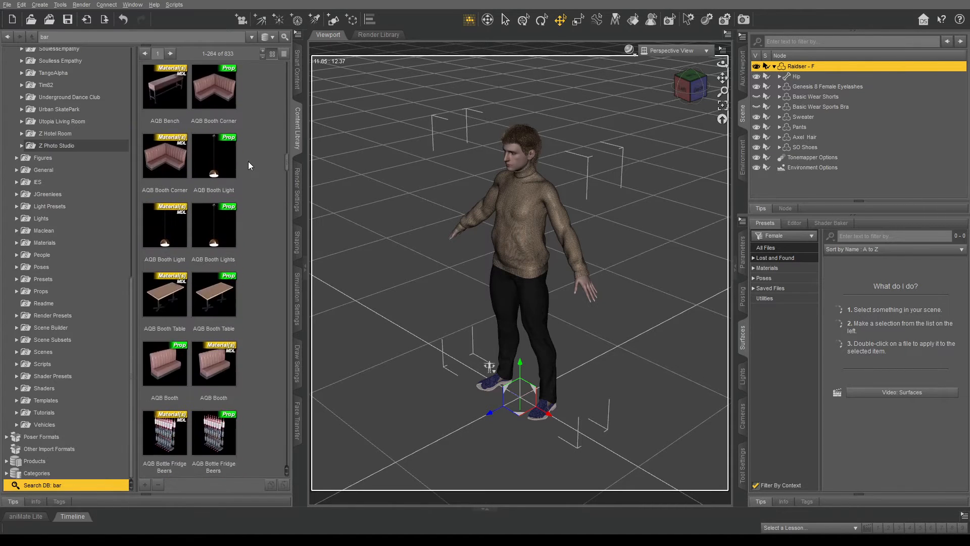
scroll(248, 162, down, 15)
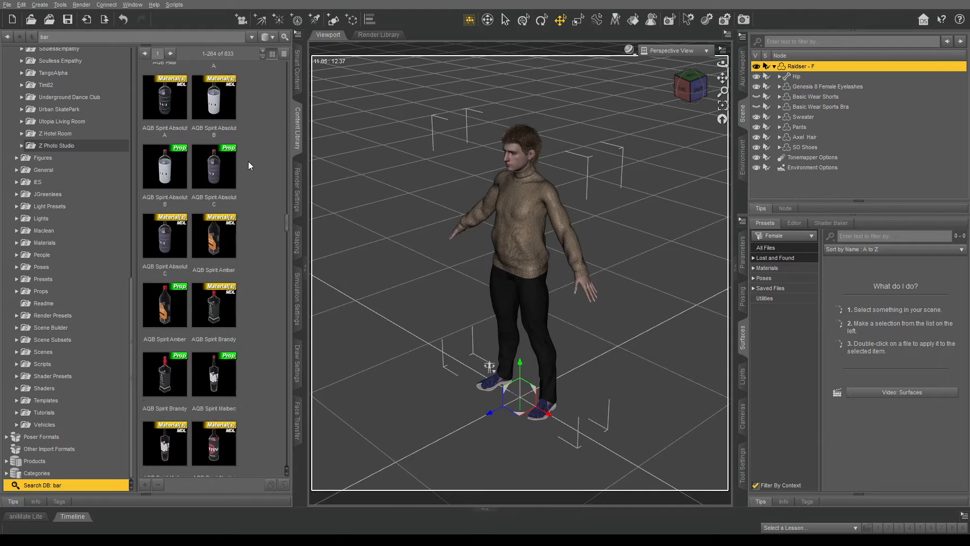
scroll(248, 165, down, 15)
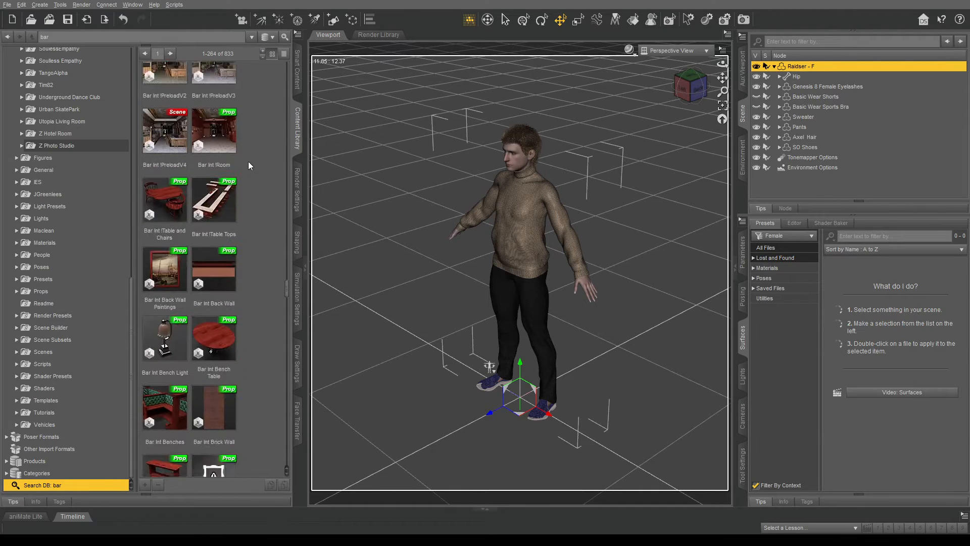
scroll(248, 166, down, 15)
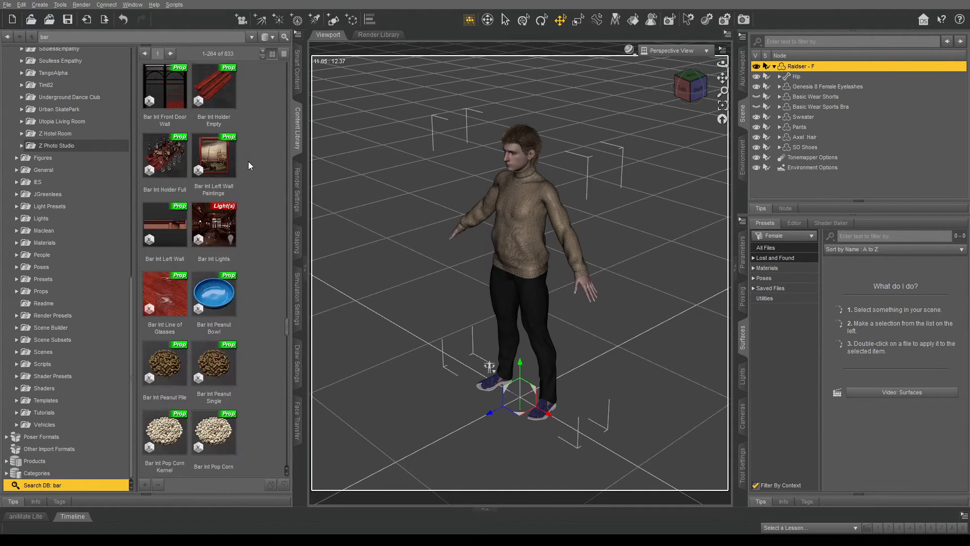
scroll(248, 165, down, 15)
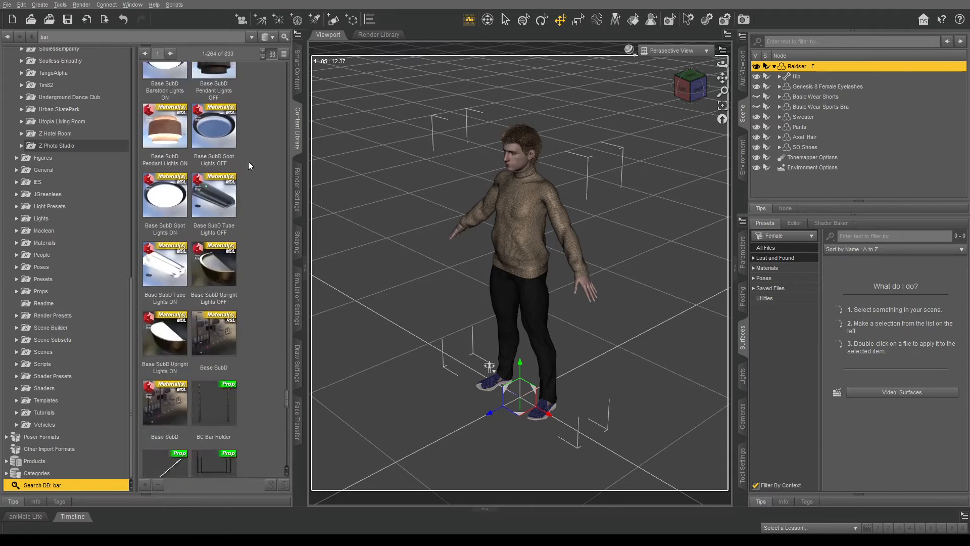
scroll(248, 165, down, 15)
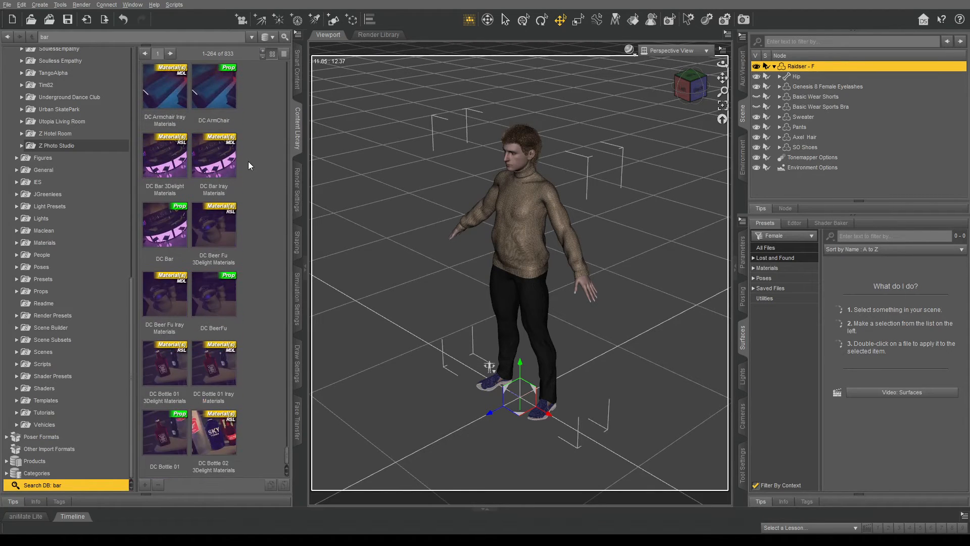
- Expand the Products list and its F group in the content library, and look through the product names for a bar set
click(6, 462)
scroll(12, 440, down, 5)
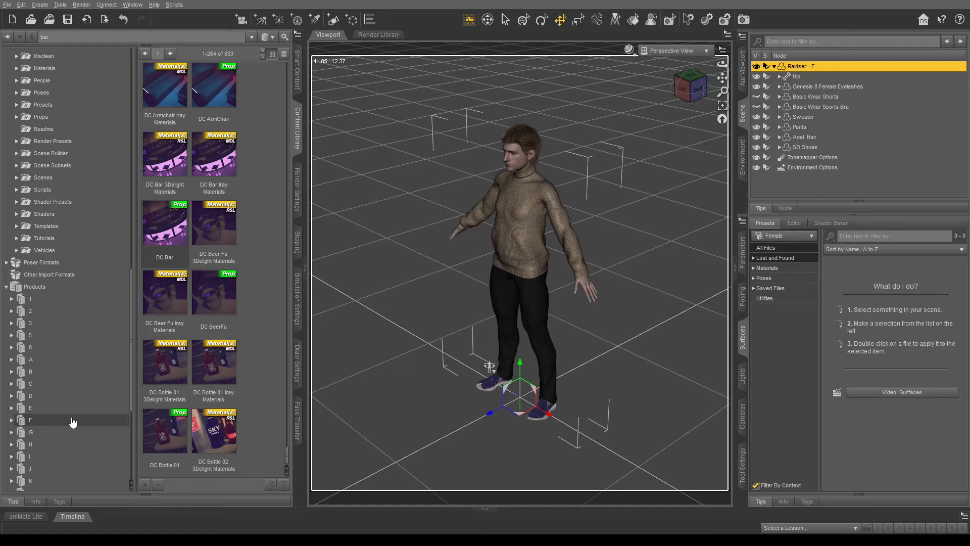
double_click(73, 423)
scroll(73, 405, down, 5)
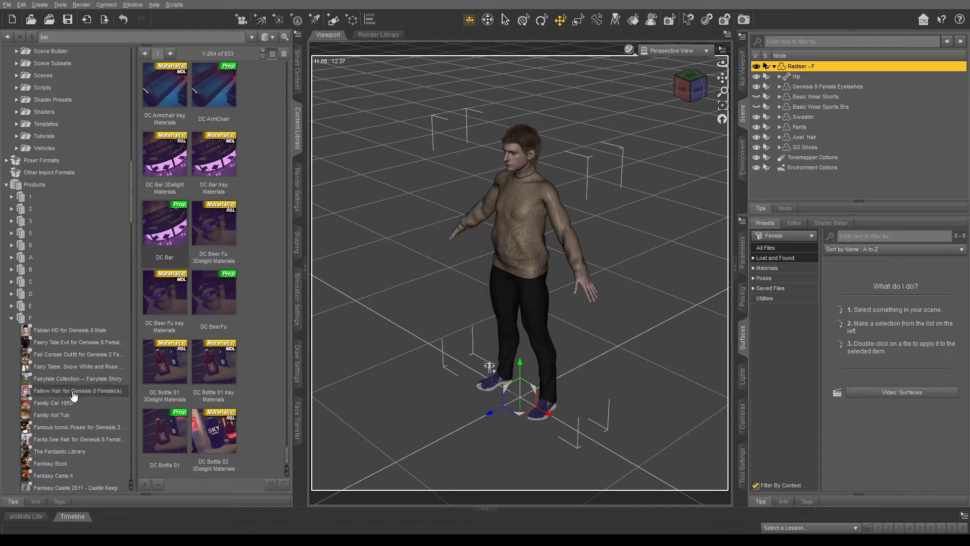
scroll(74, 376, down, 3)
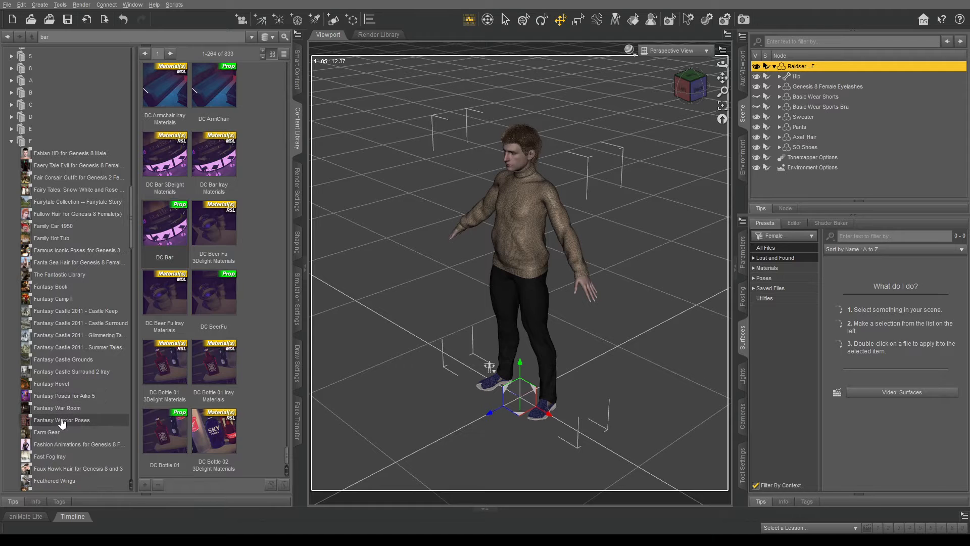
scroll(60, 405, down, 2)
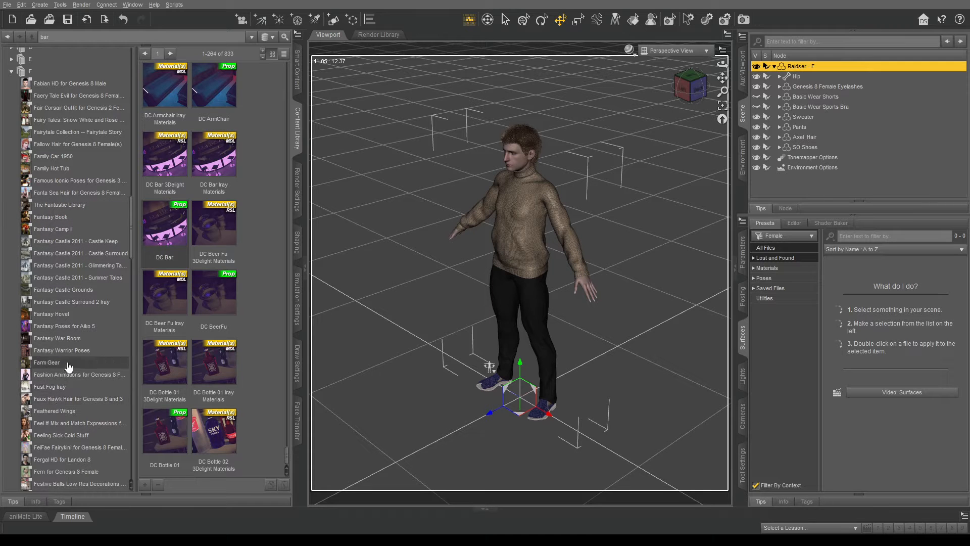
scroll(68, 364, down, 1)
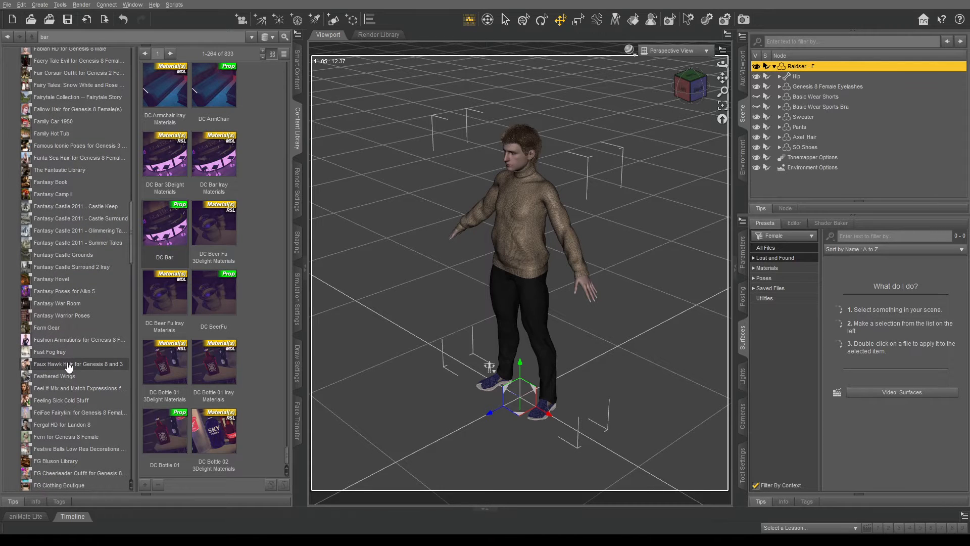
scroll(68, 367, down, 1)
scroll(68, 367, down, 3)
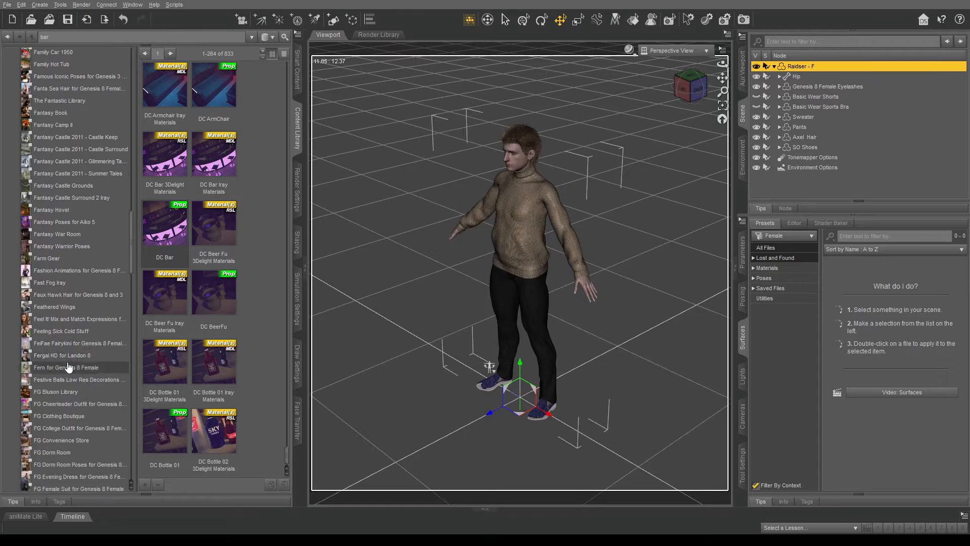
scroll(68, 366, down, 3)
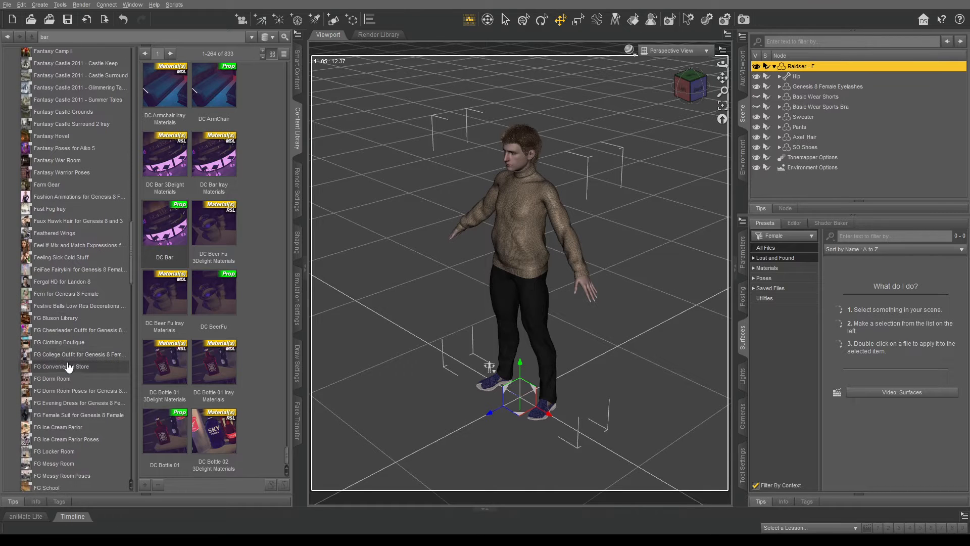
scroll(68, 367, down, 1)
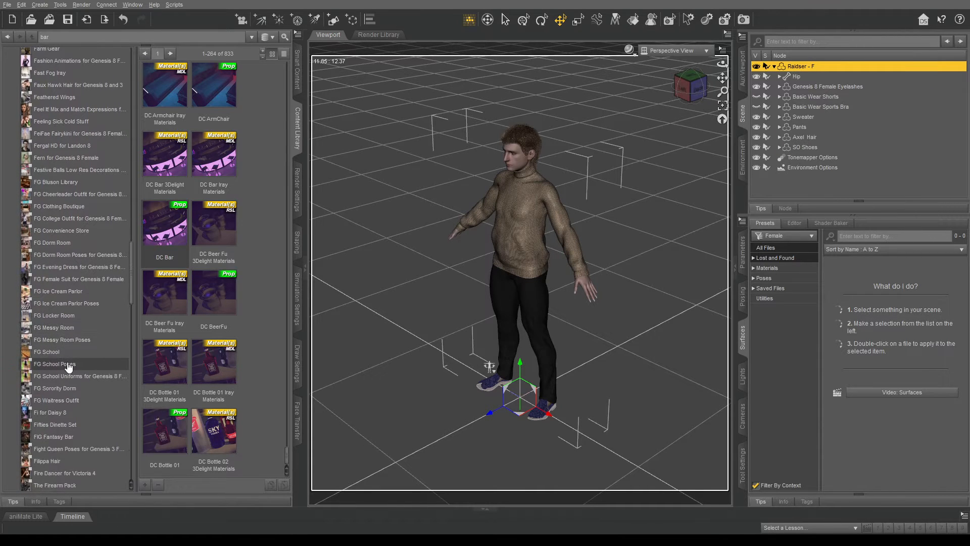
- Search the content library for "fantasy" and look through the results for a bar environment
click(53, 35)
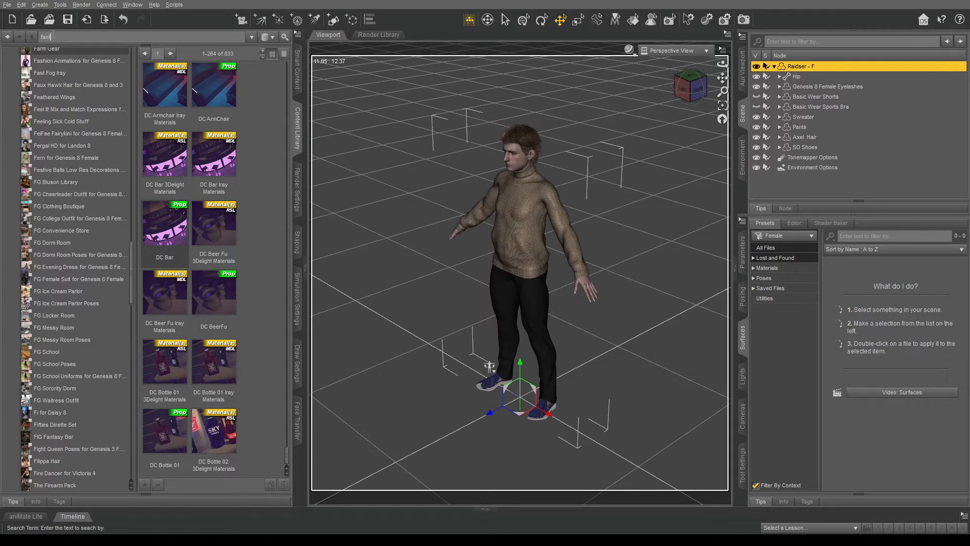
text(fantasy)
key(Return)
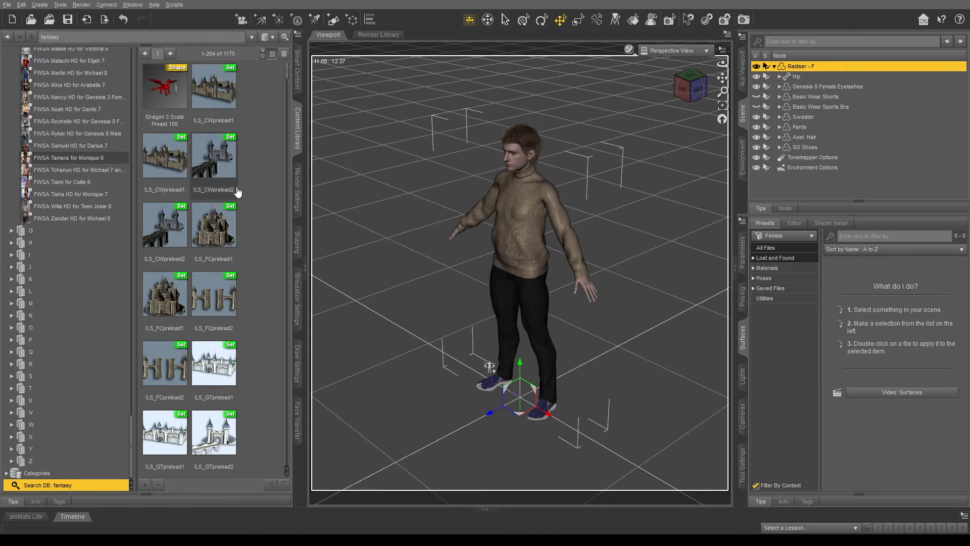
scroll(241, 189, down, 10)
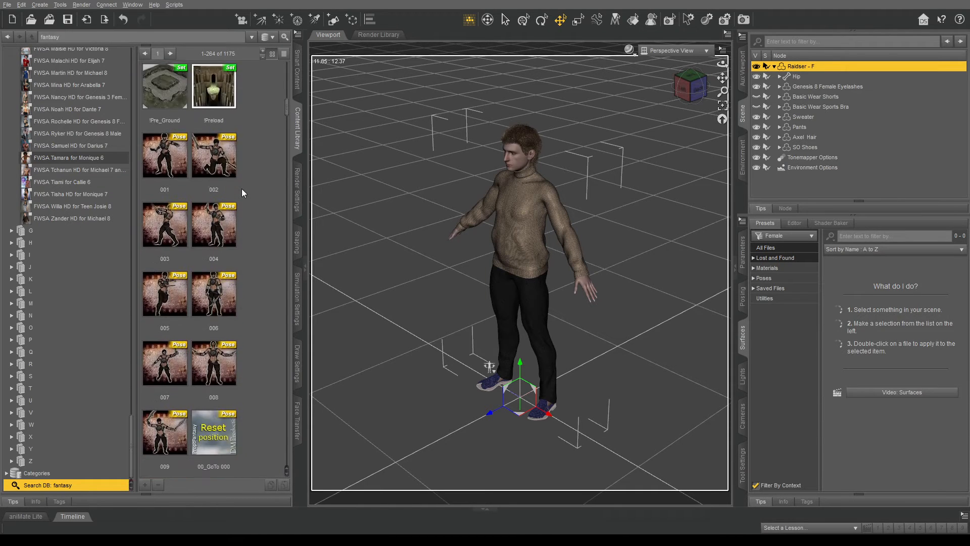
scroll(242, 189, down, 15)
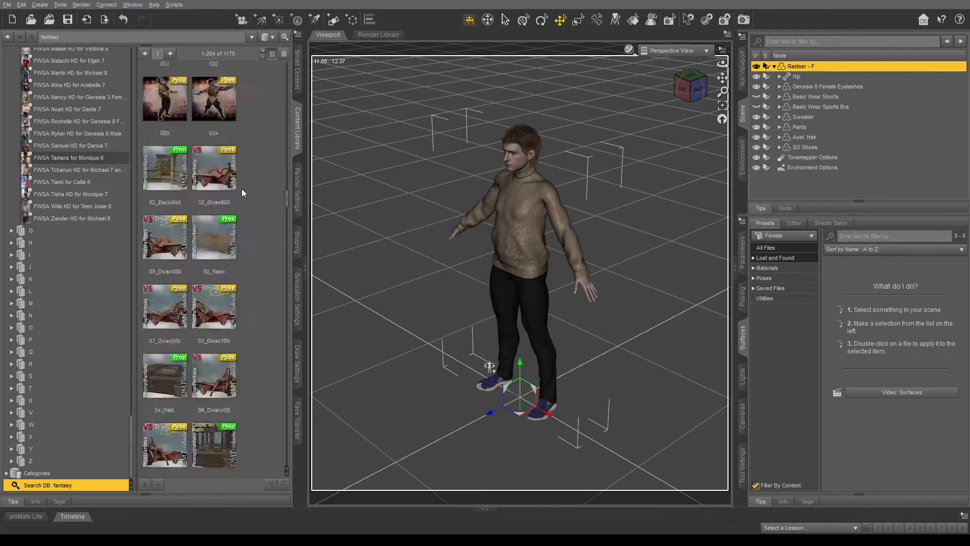
scroll(257, 223, down, 15)
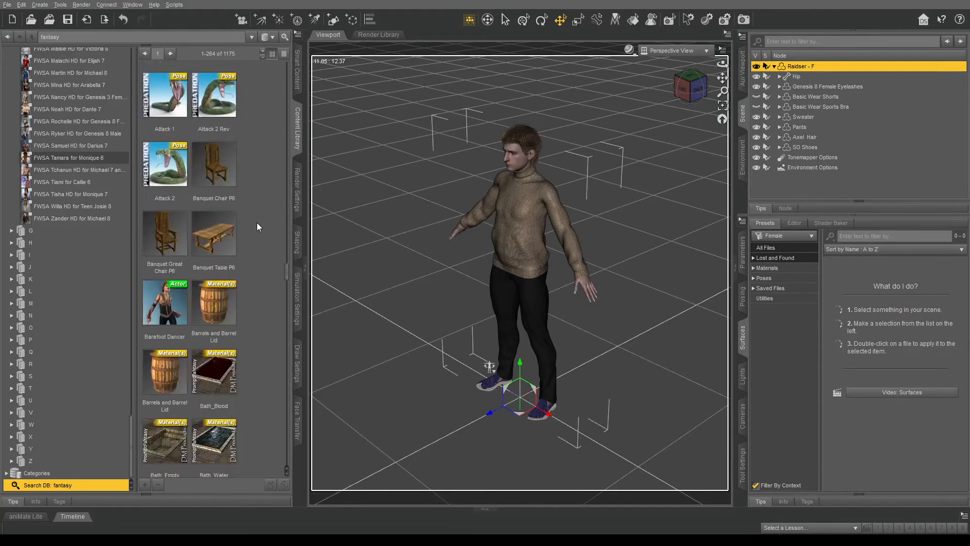
scroll(257, 223, down, 5)
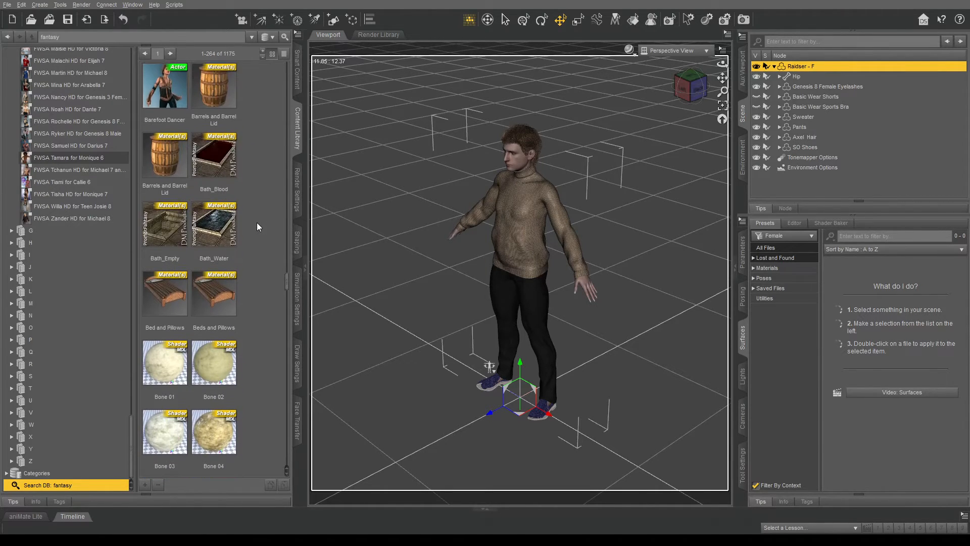
scroll(257, 222, down, 15)
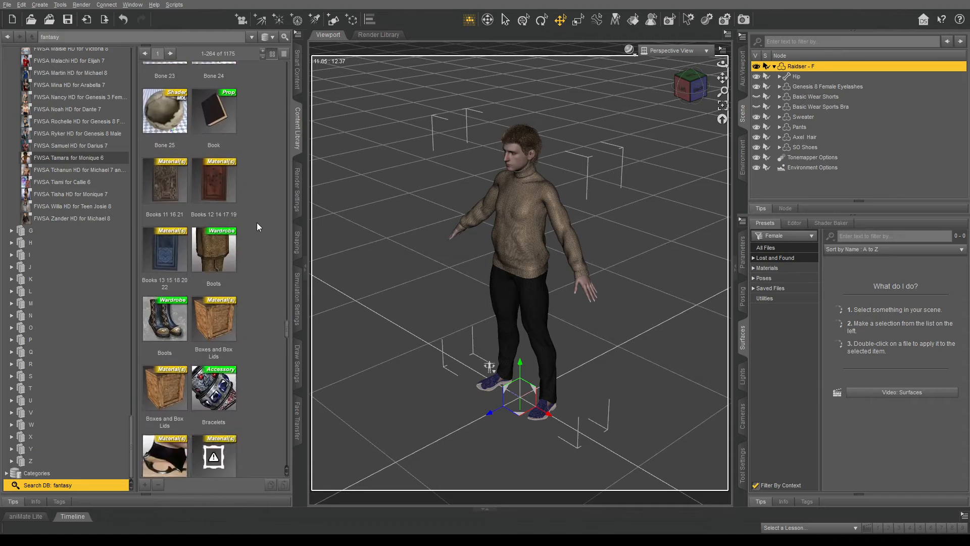
scroll(257, 222, down, 20)
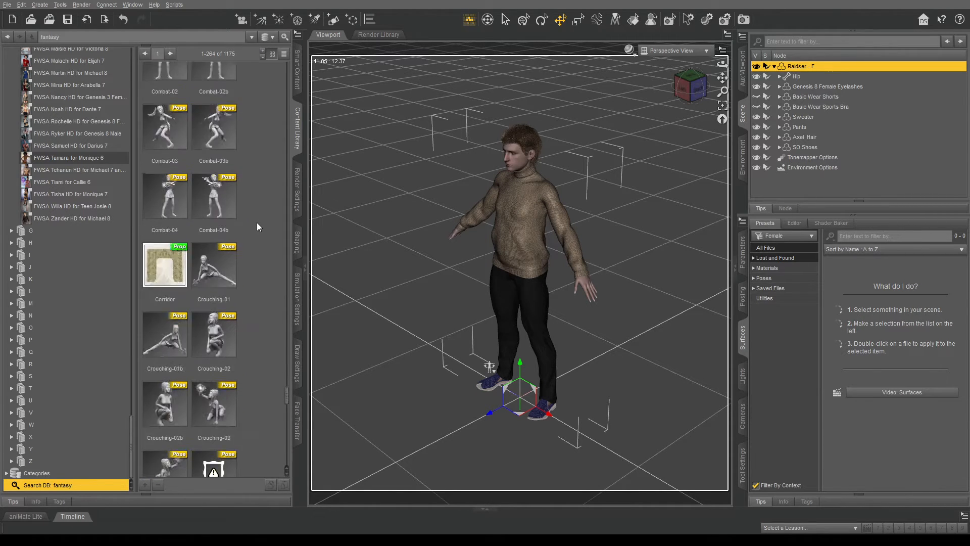
scroll(257, 222, down, 5)
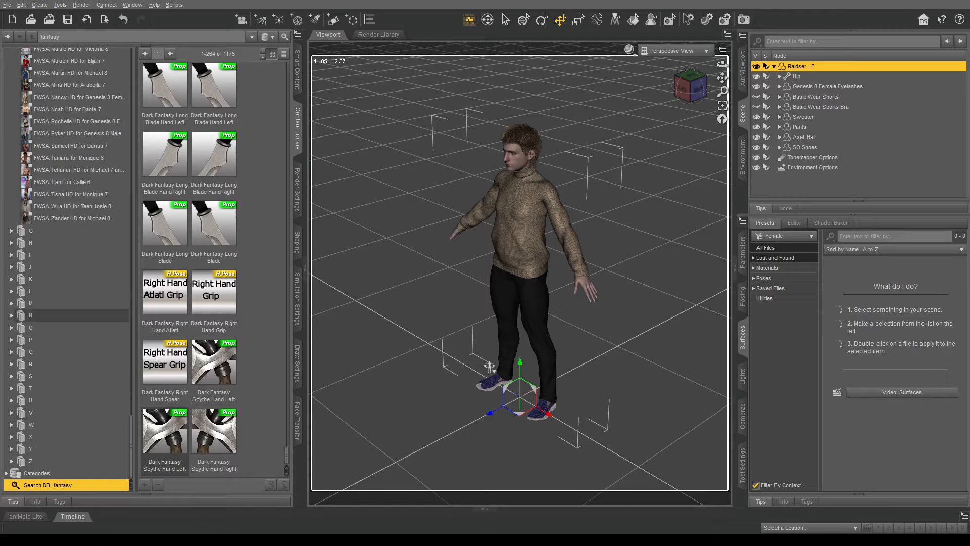
- Return to the F products in the content library and open the FIG Fantasy Bar product
scroll(76, 282, up, 12)
scroll(75, 252, up, 9)
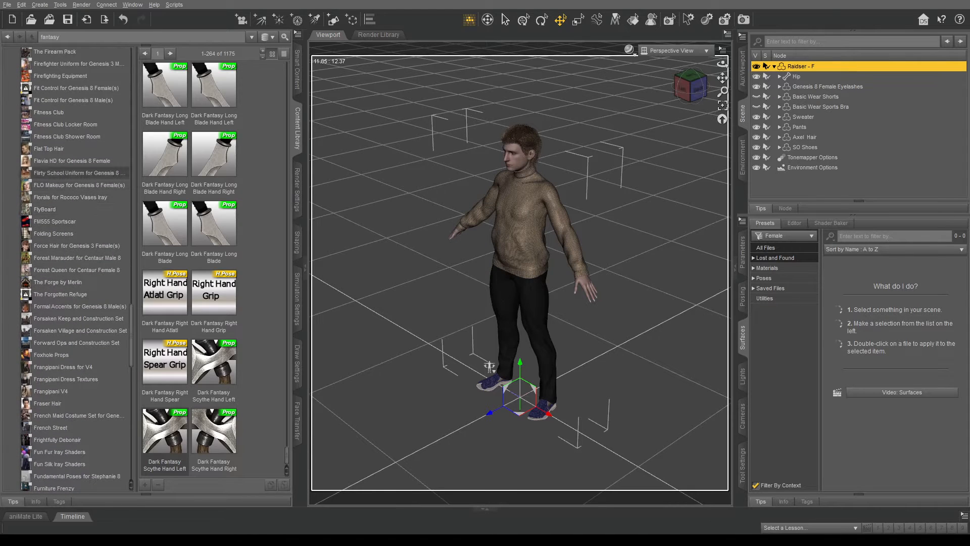
scroll(76, 182, up, 2)
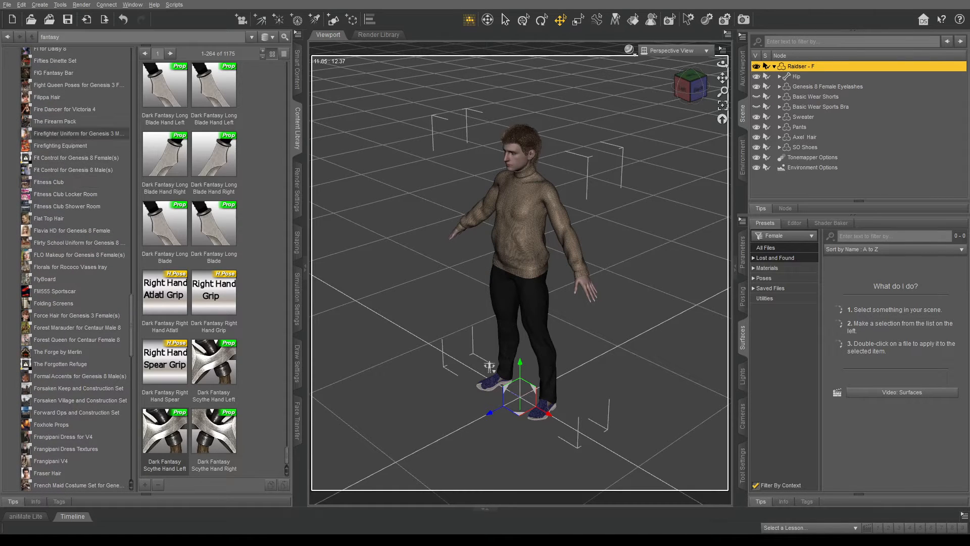
scroll(76, 116, up, 1)
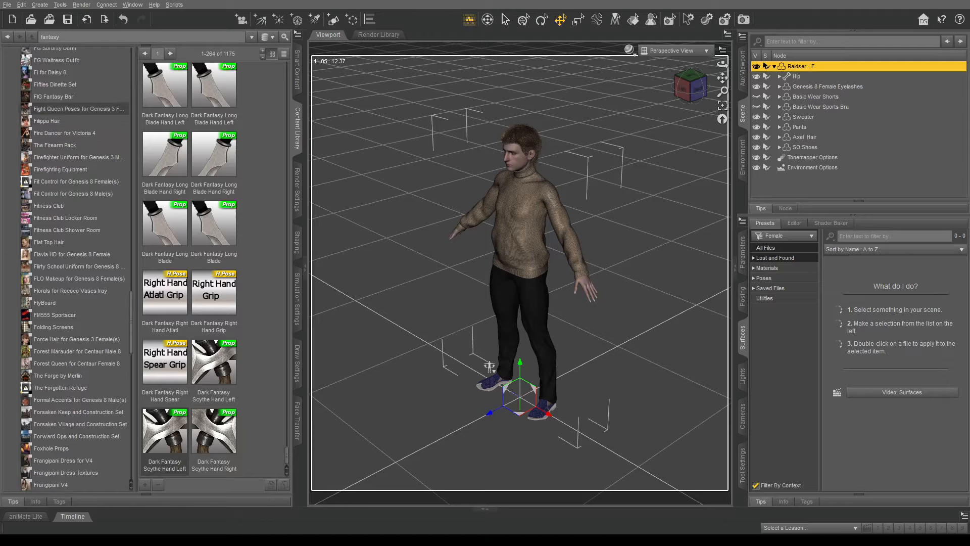
click(76, 108)
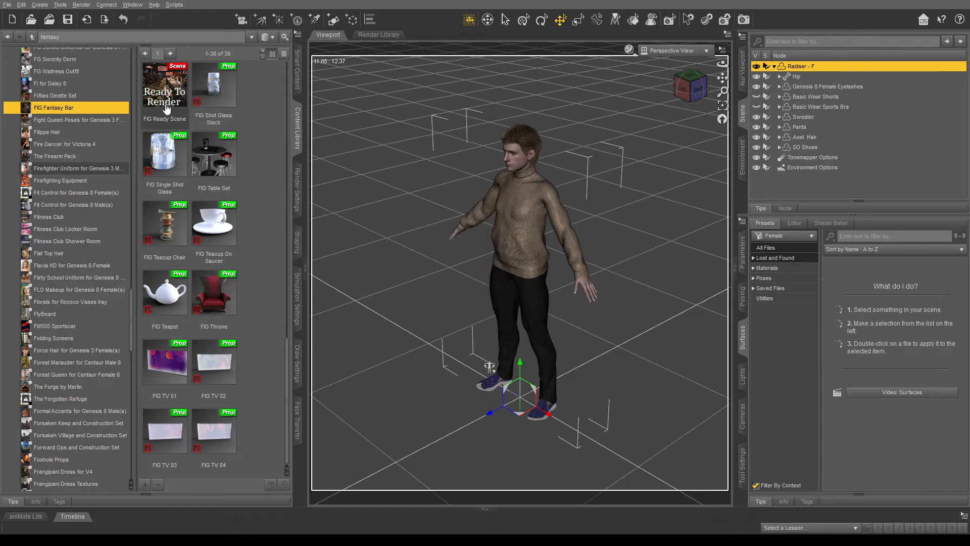
- Look through the FIG Fantasy Bar items and load the FIG Preload set into the scene
scroll(189, 165, down, 10)
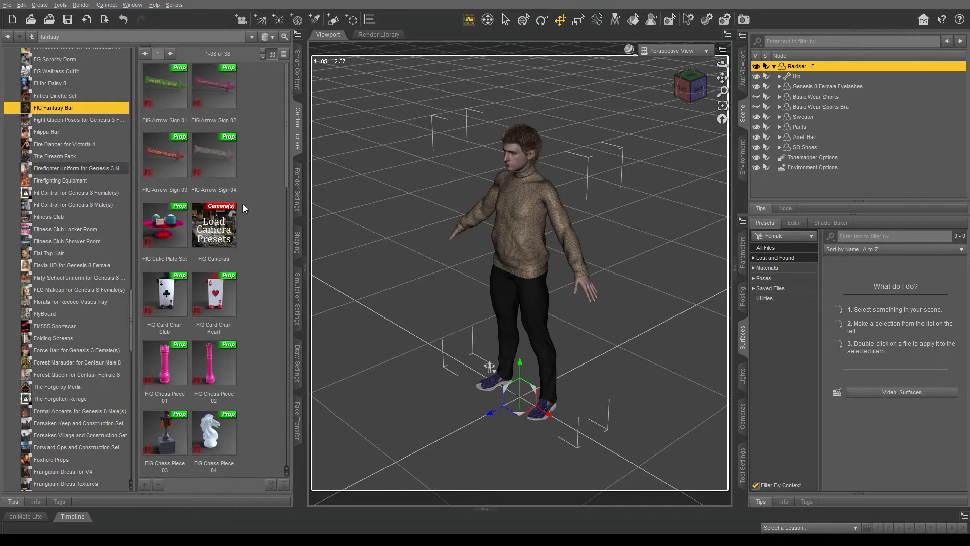
scroll(494, 221, up, 2)
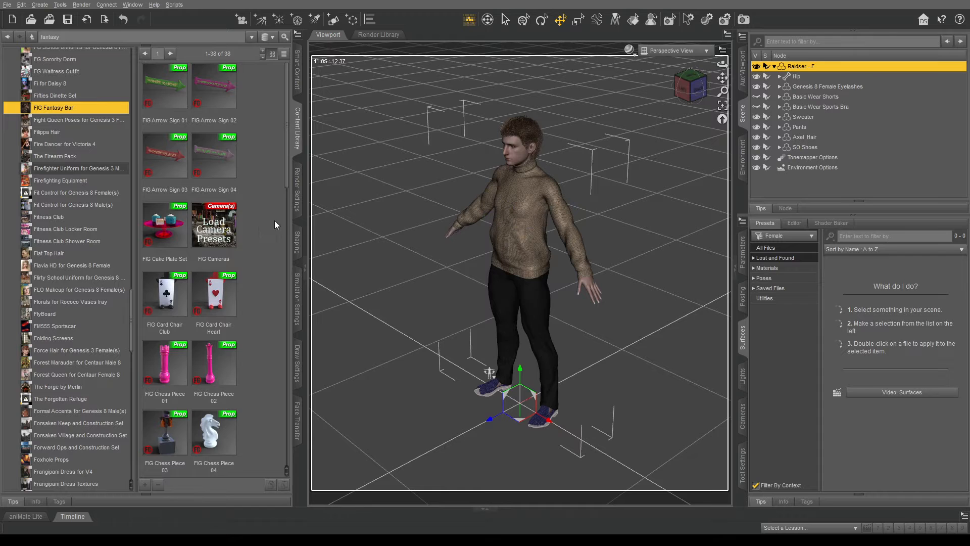
scroll(252, 216, down, 8)
scroll(252, 216, down, 3)
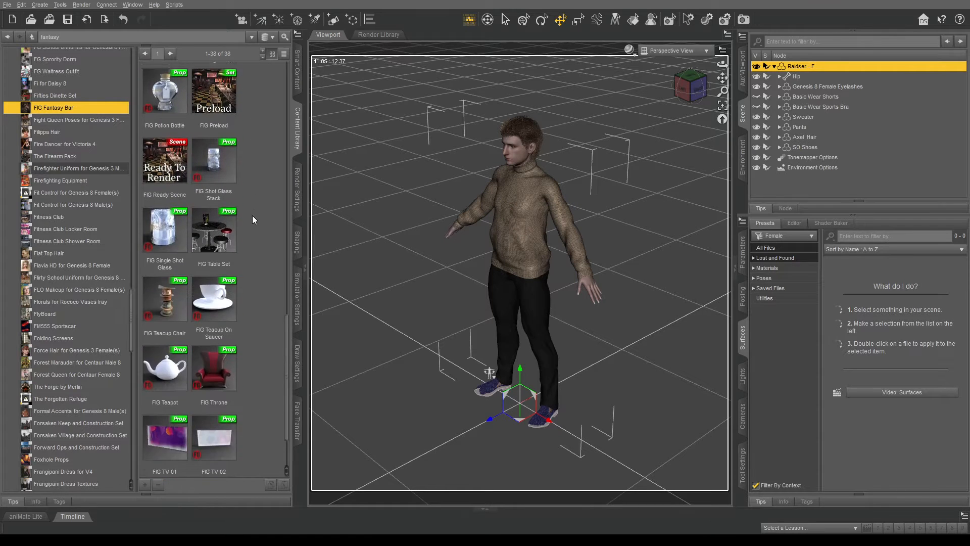
scroll(243, 253, up, 3)
click(222, 312)
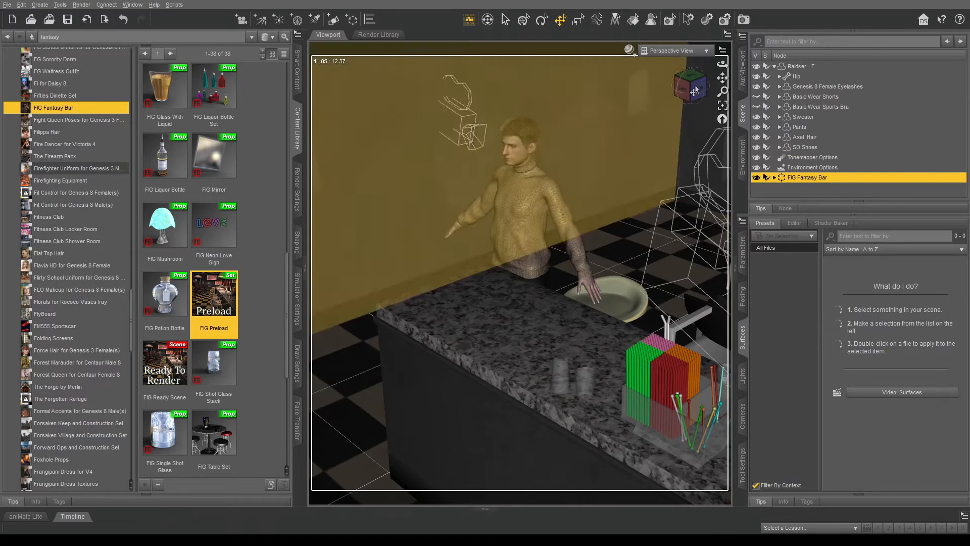
- Inspect the FIG Fantasy Bar interior around the counter, stools and figure from several angles
drag(721, 64, 457, 68)
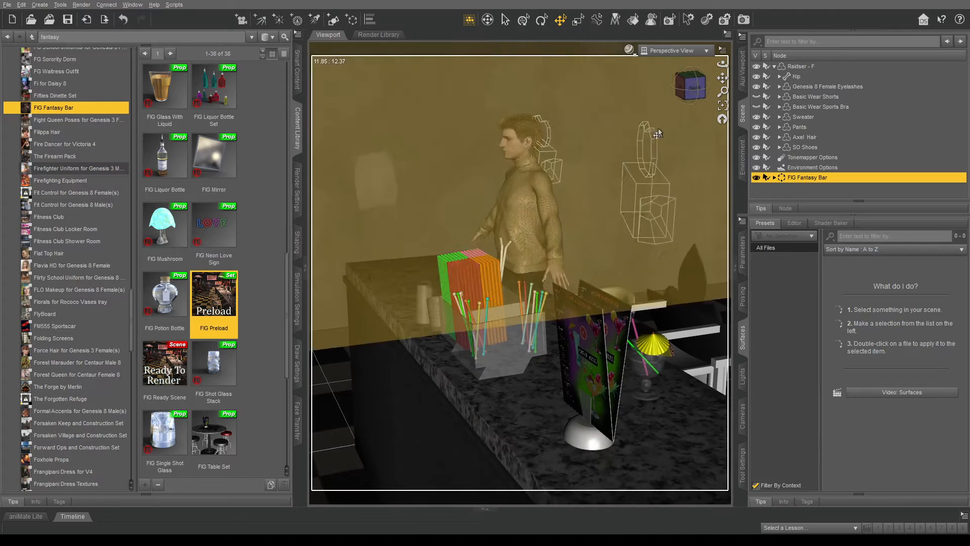
scroll(645, 101, down, 3)
scroll(644, 106, down, 5)
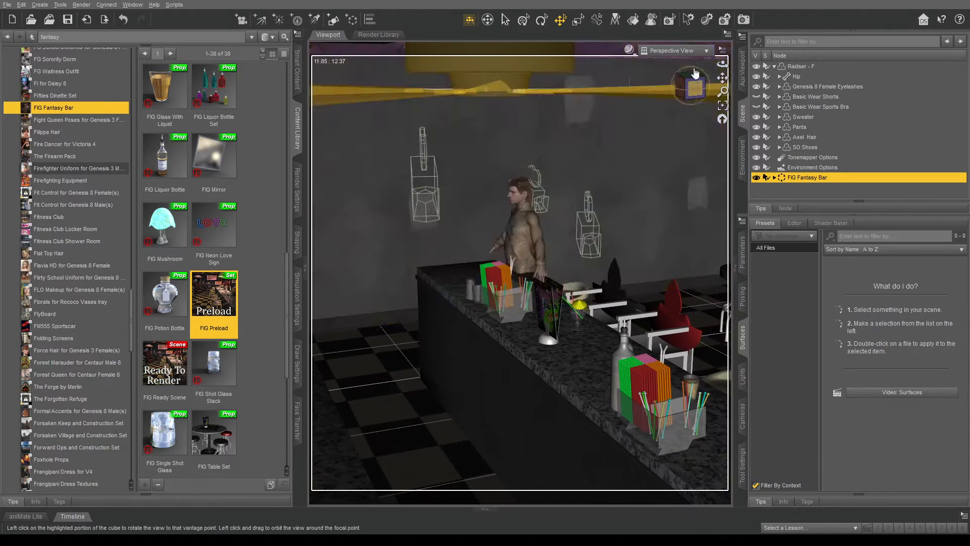
drag(720, 61, 614, 61)
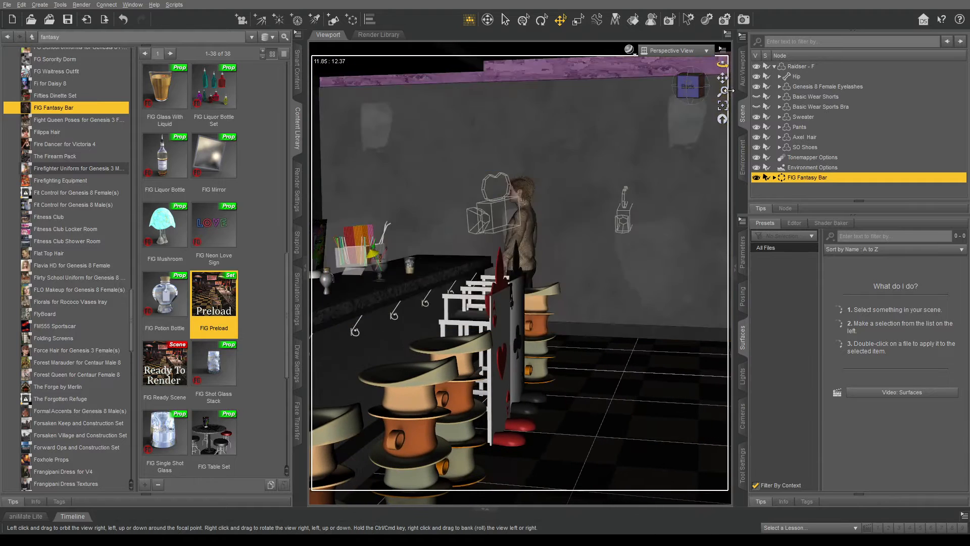
drag(724, 78, 687, 87)
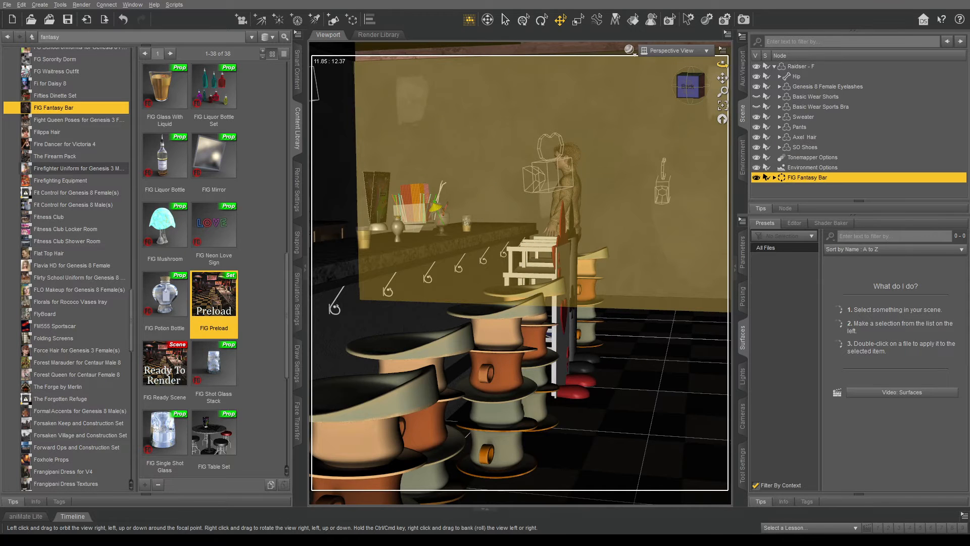
drag(723, 64, 687, 71)
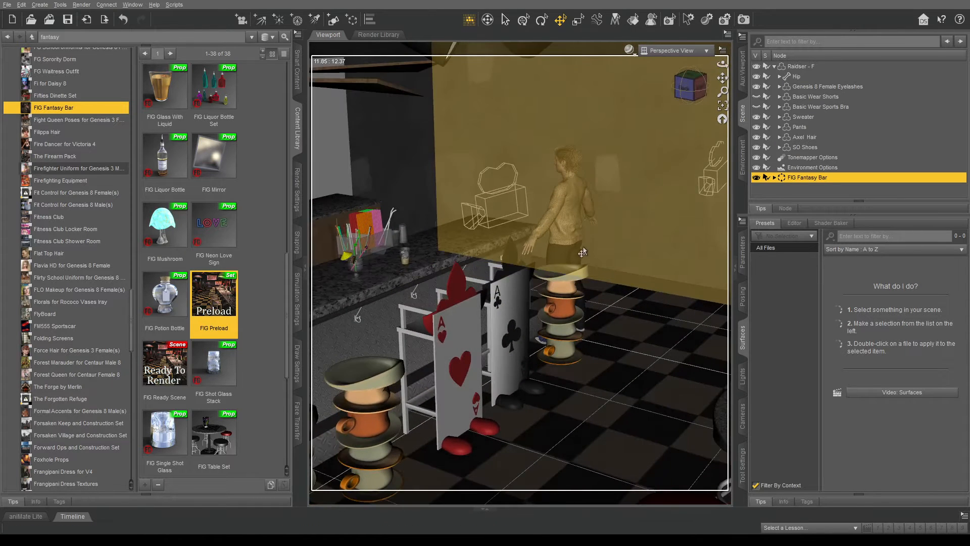
- Select Raidser - F and move the figure across the floor along the bar counter to the teacup stools
click(797, 67)
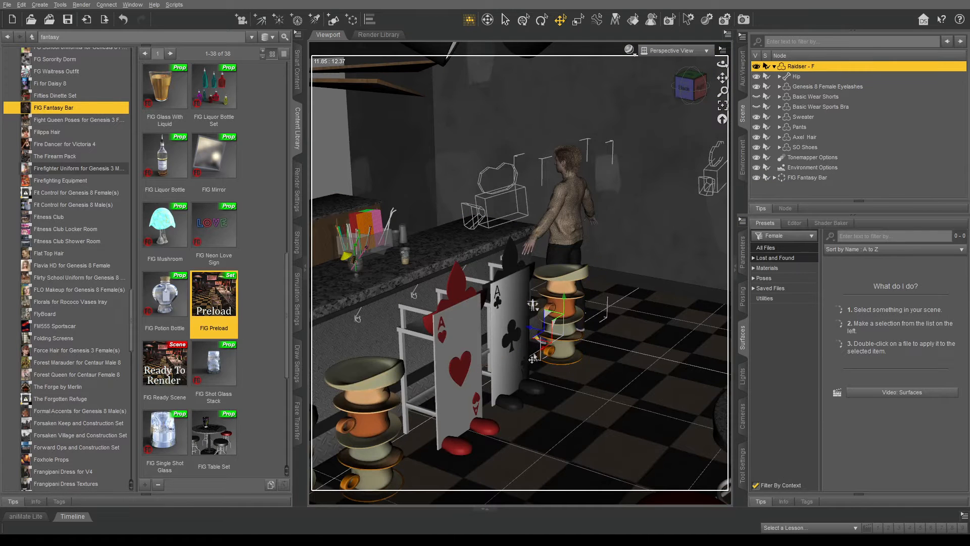
drag(533, 357, 458, 499)
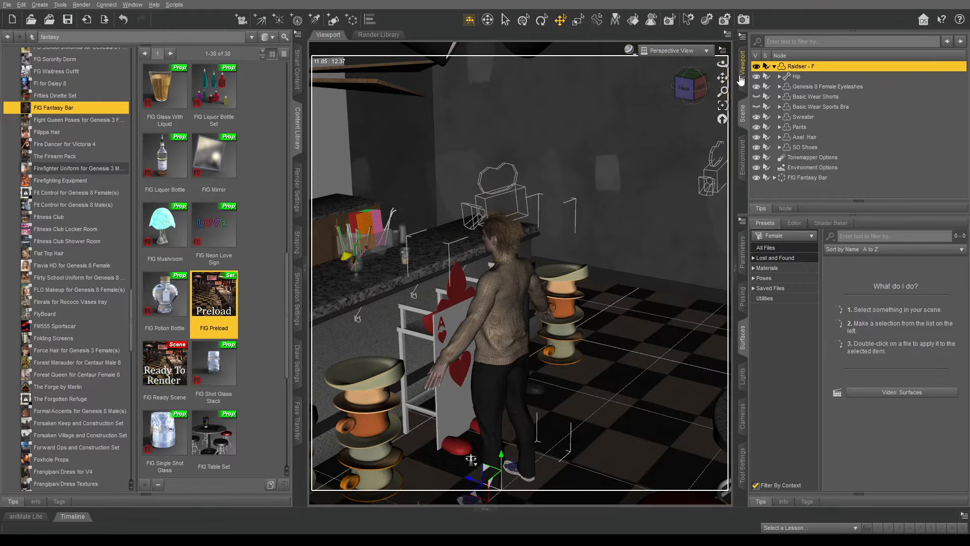
drag(722, 78, 708, 124)
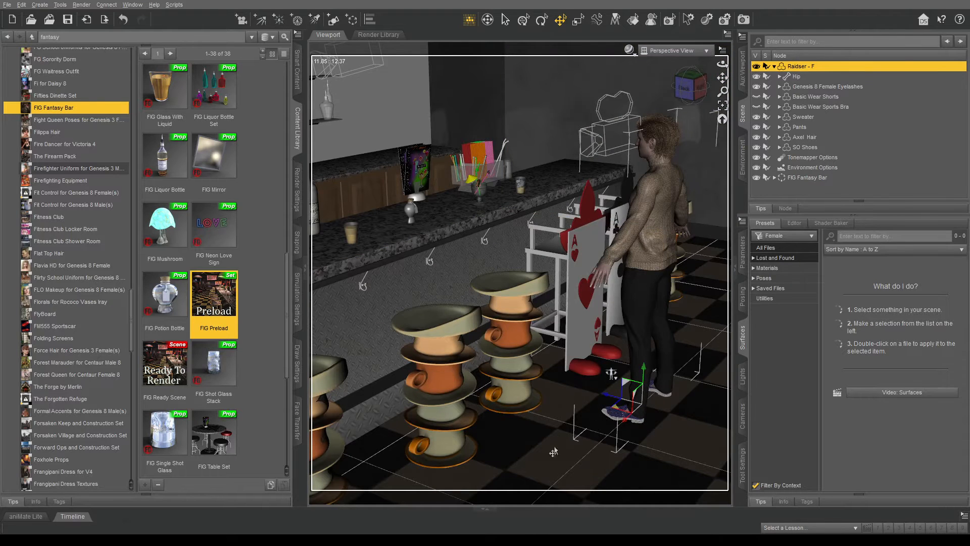
drag(554, 451, 487, 489)
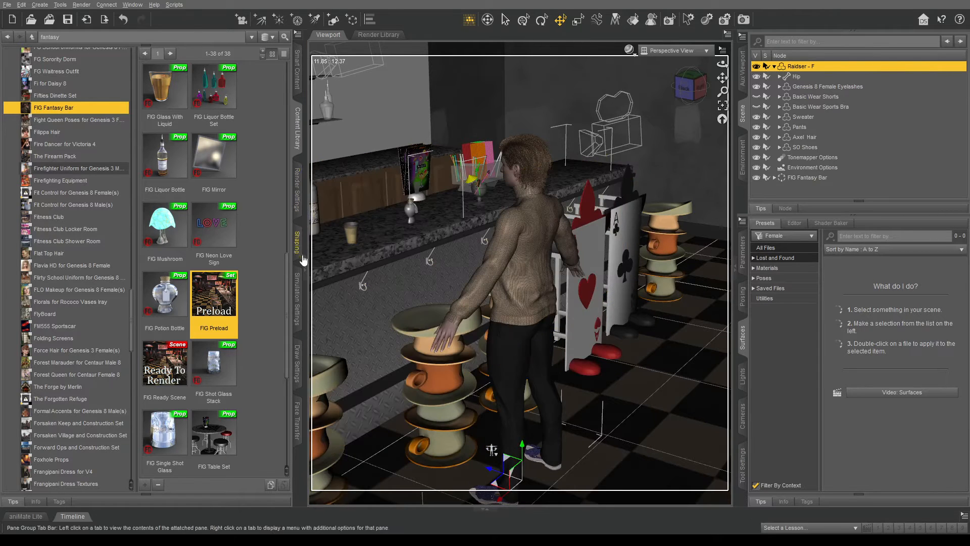
- Collapse the environment folders in the content library and open the Characters folder of Genesis 8 Male under People
scroll(58, 191, up, 5)
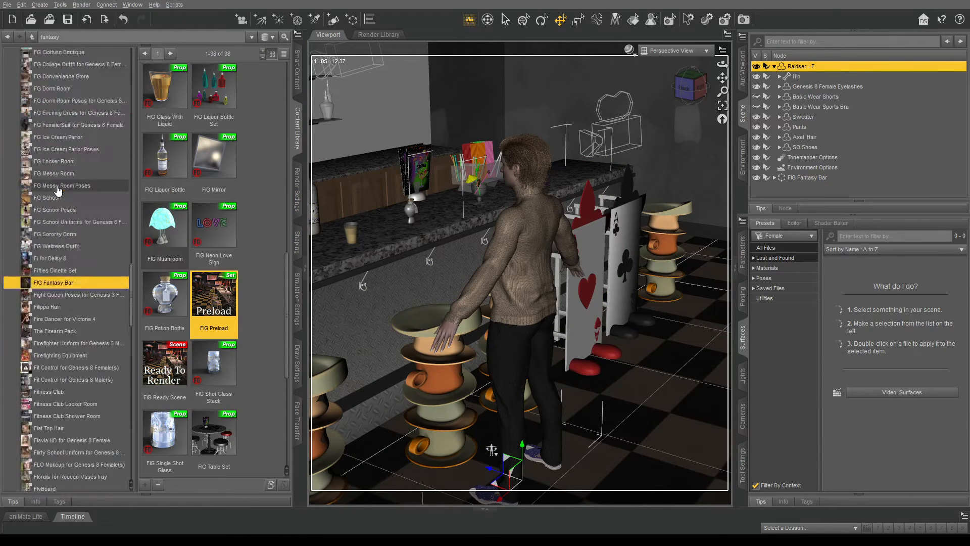
scroll(58, 191, up, 15)
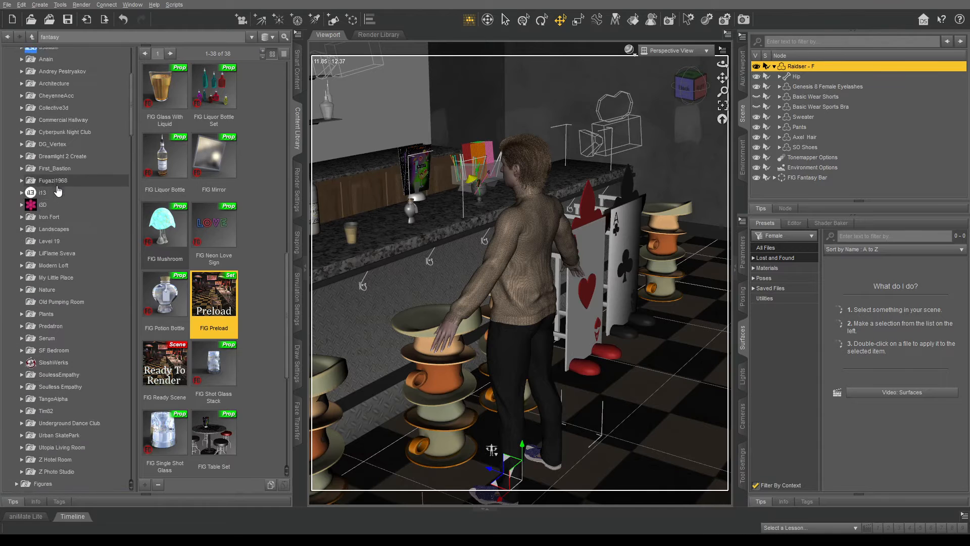
scroll(58, 191, up, 5)
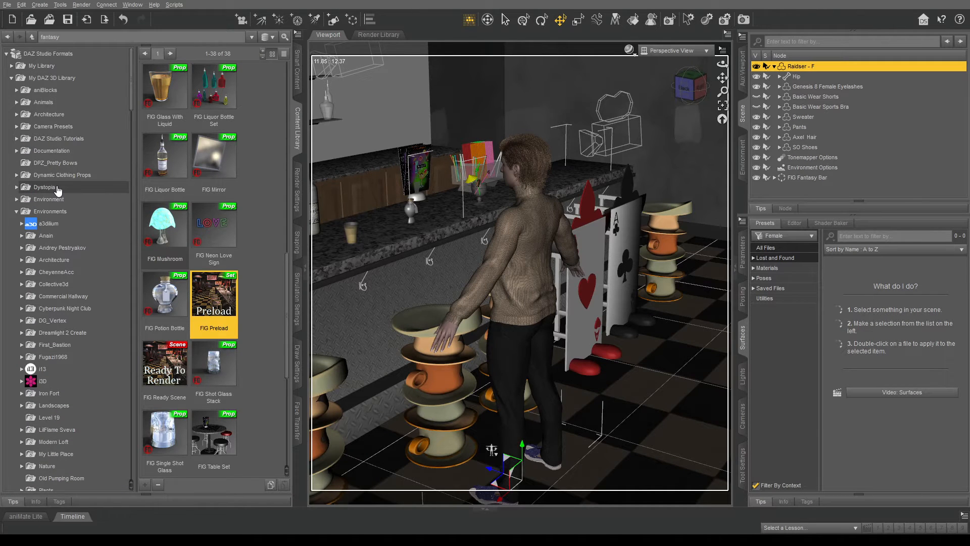
scroll(58, 190, down, 3)
click(17, 177)
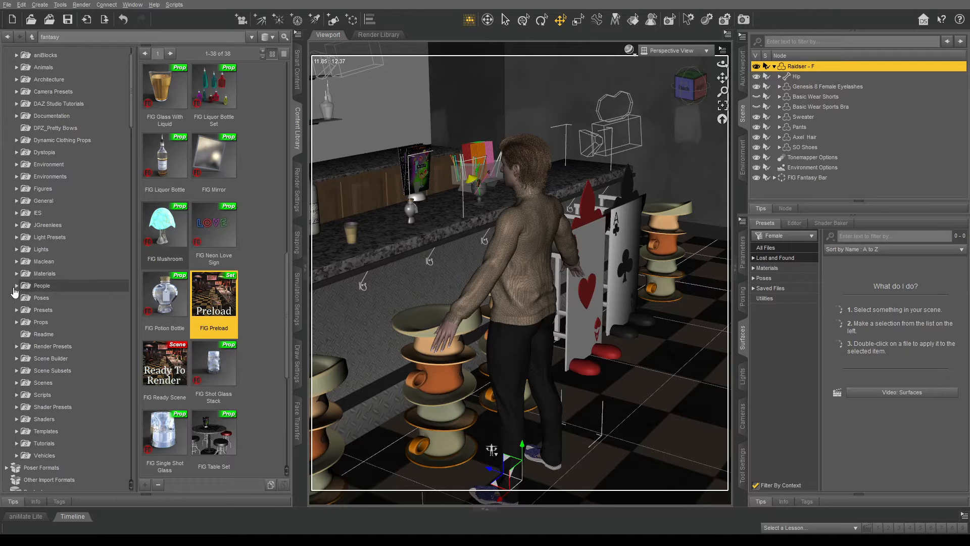
click(17, 286)
scroll(21, 289, down, 7)
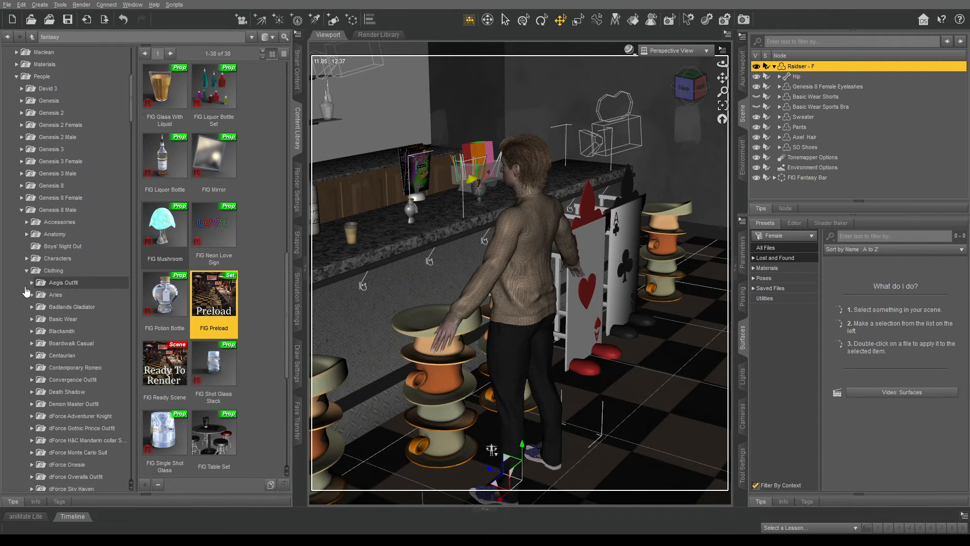
click(51, 191)
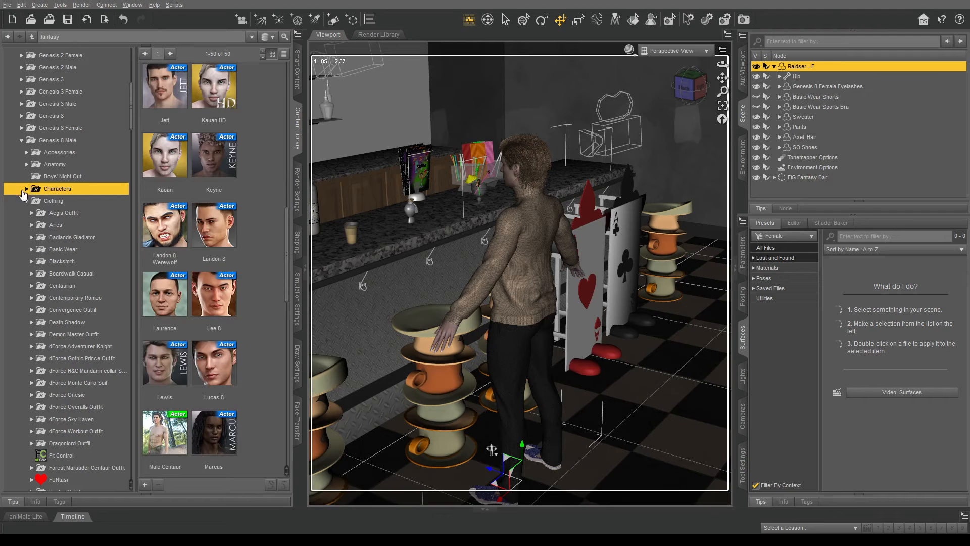
- Look through the Genesis 8 Male characters and load Lee 8 into the bar scene
scroll(175, 191, down, 10)
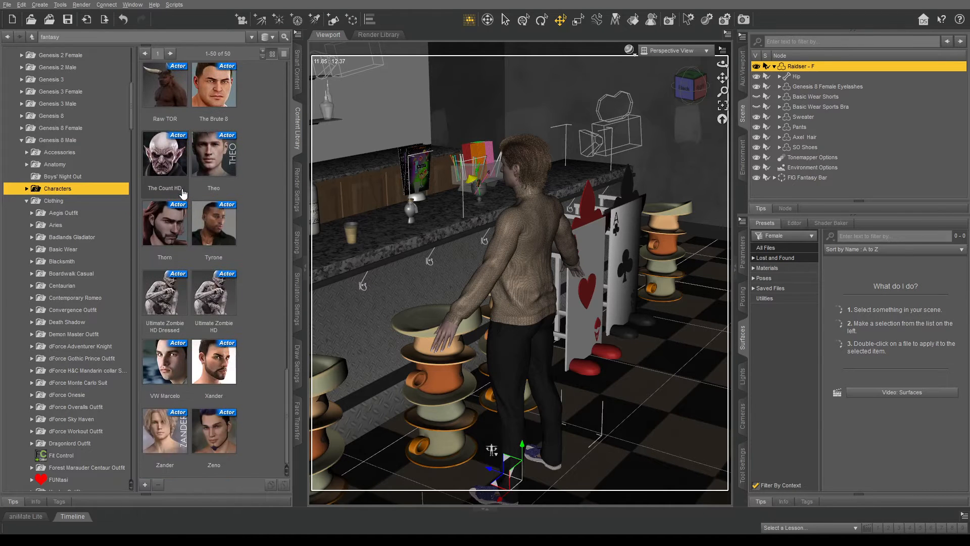
scroll(245, 302, up, 8)
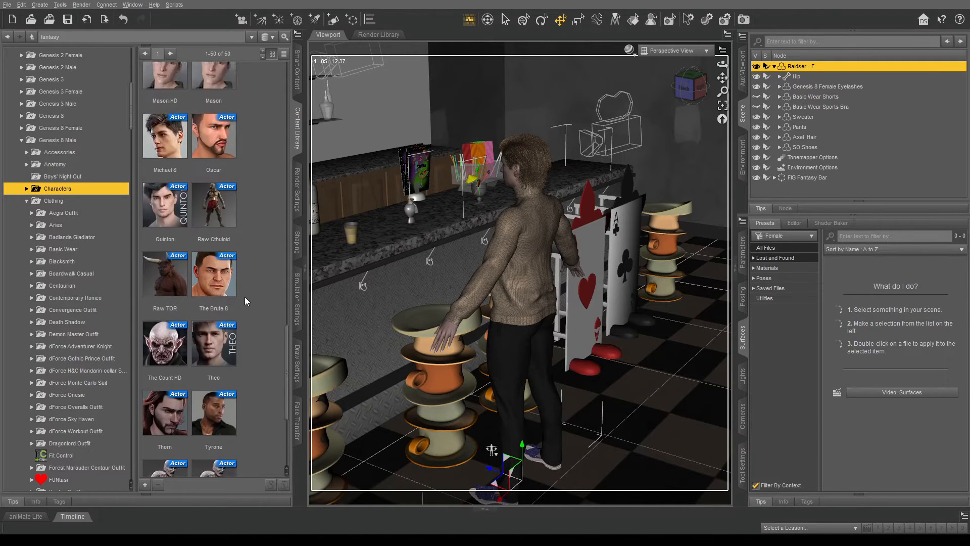
scroll(245, 300, up, 5)
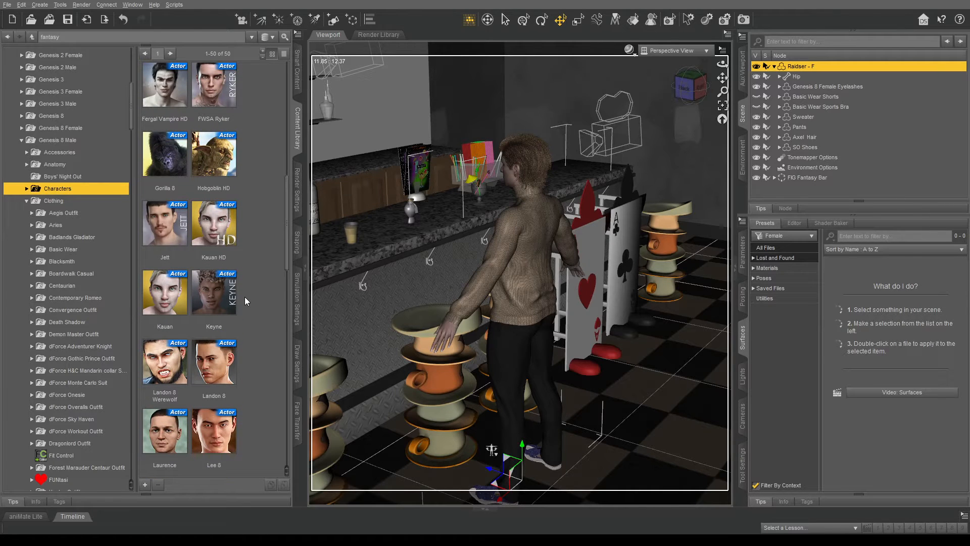
scroll(245, 301, up, 6)
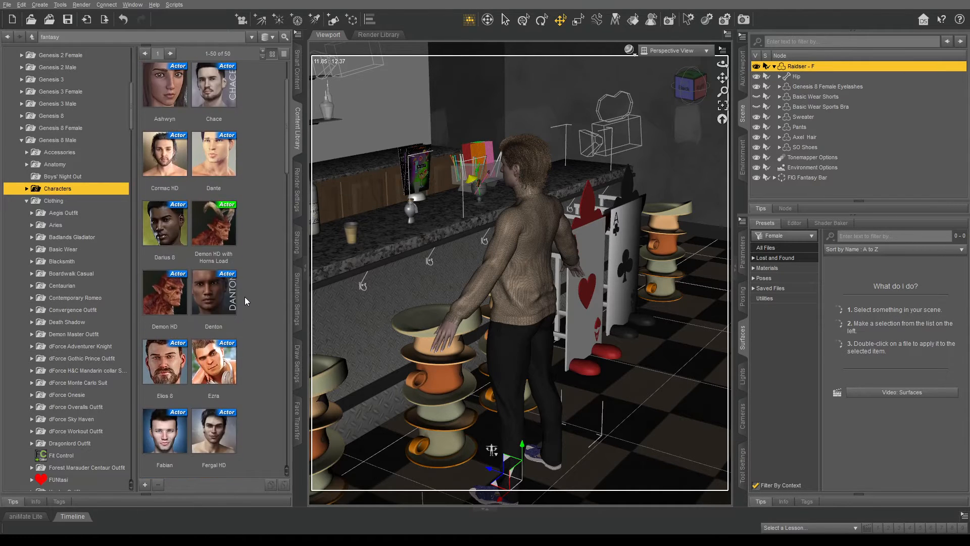
scroll(244, 301, down, 8)
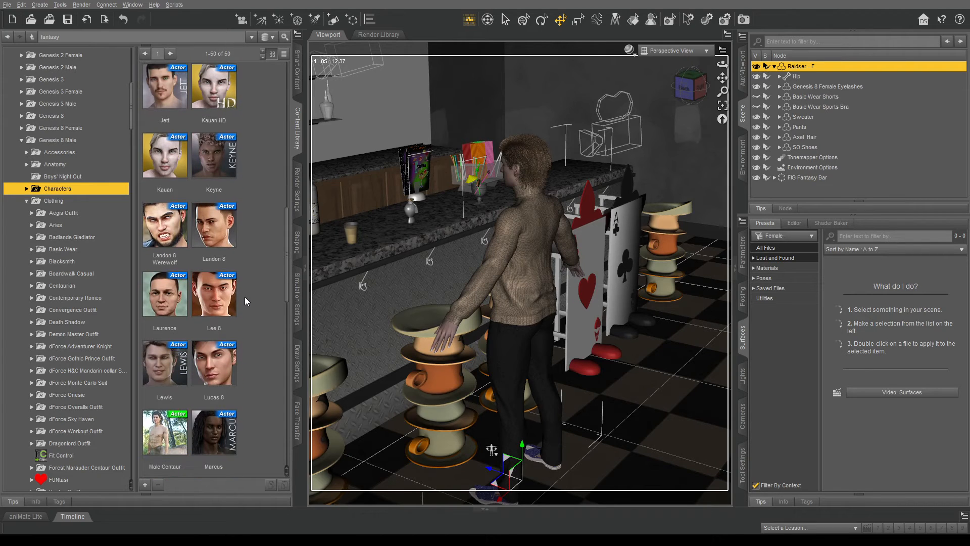
scroll(245, 300, down, 7)
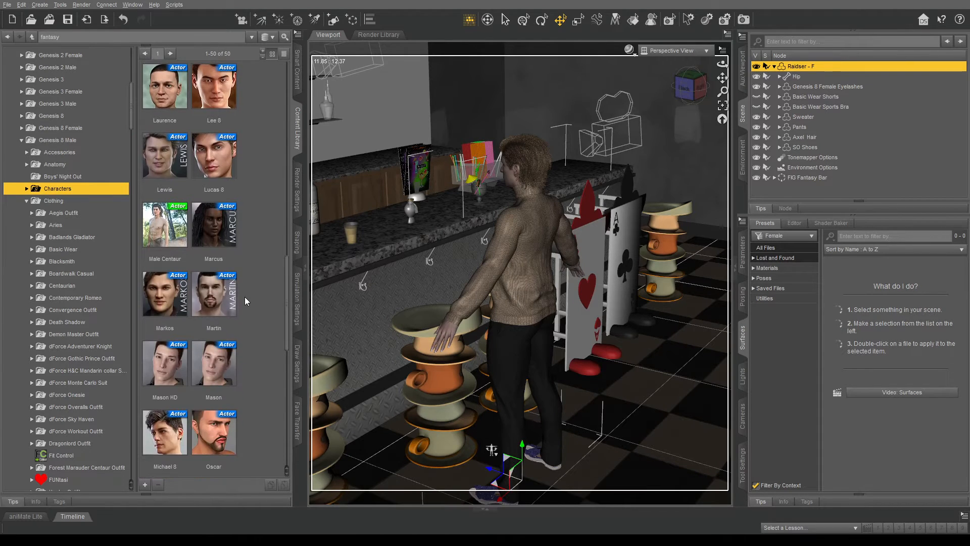
scroll(245, 301, down, 5)
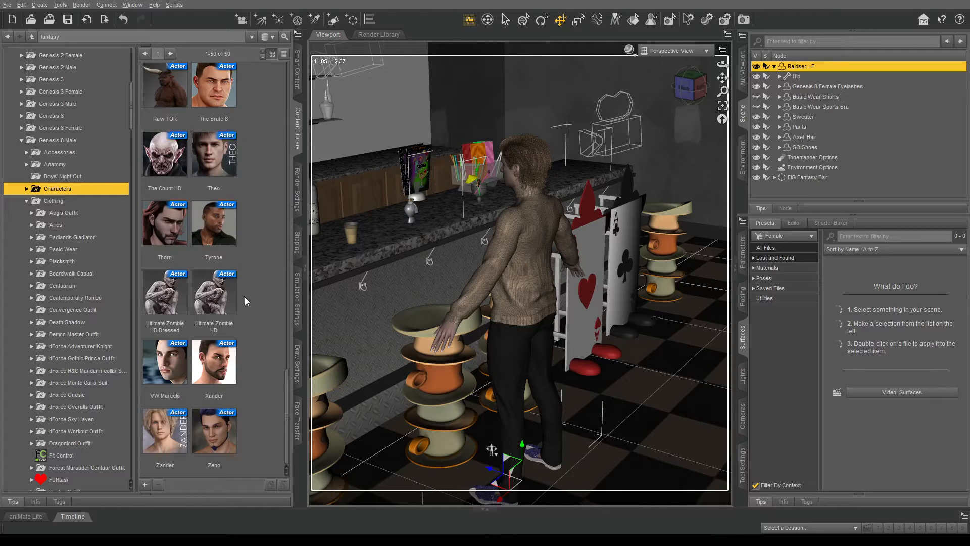
scroll(245, 301, up, 8)
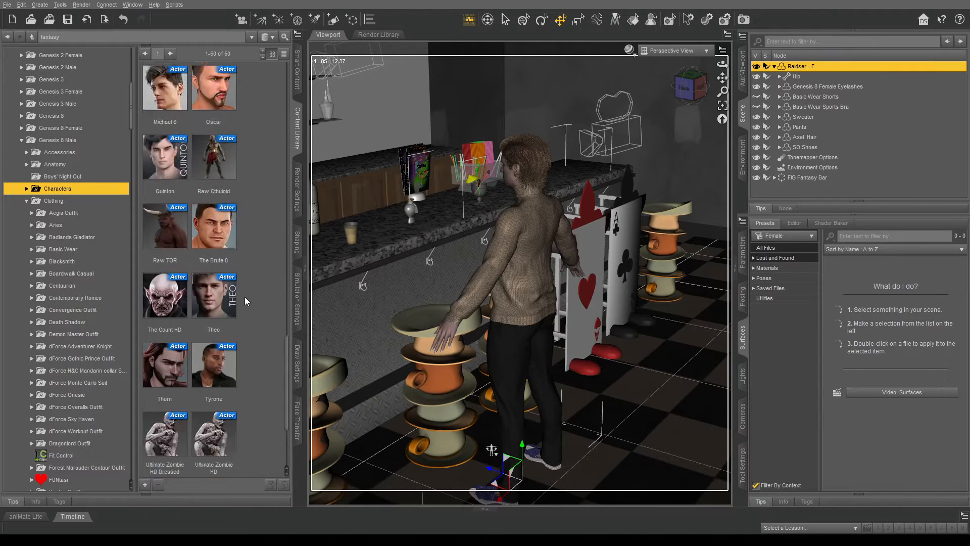
scroll(245, 296, up, 1)
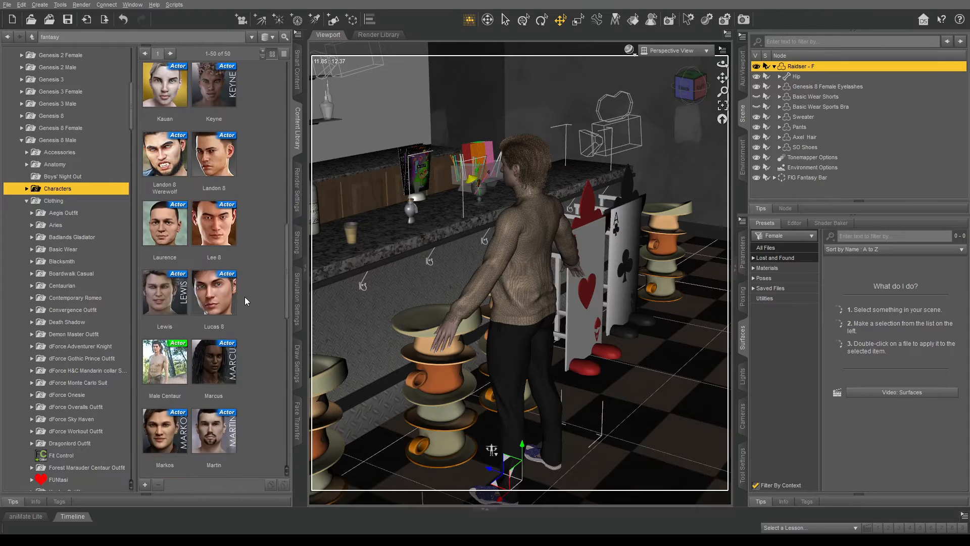
click(209, 227)
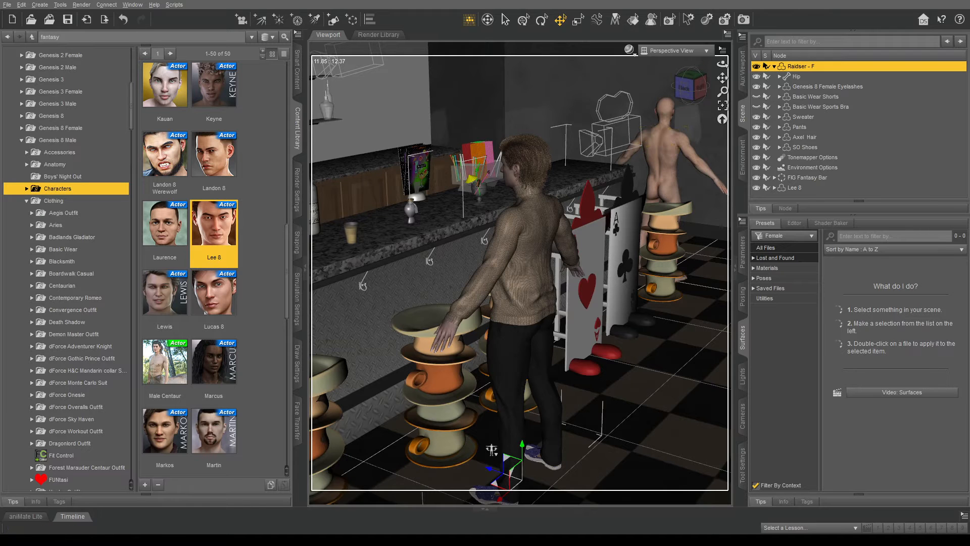
- Select Lee 8, move the figure across the floor to stand near Raidser - F, and show its transform parameters
click(795, 188)
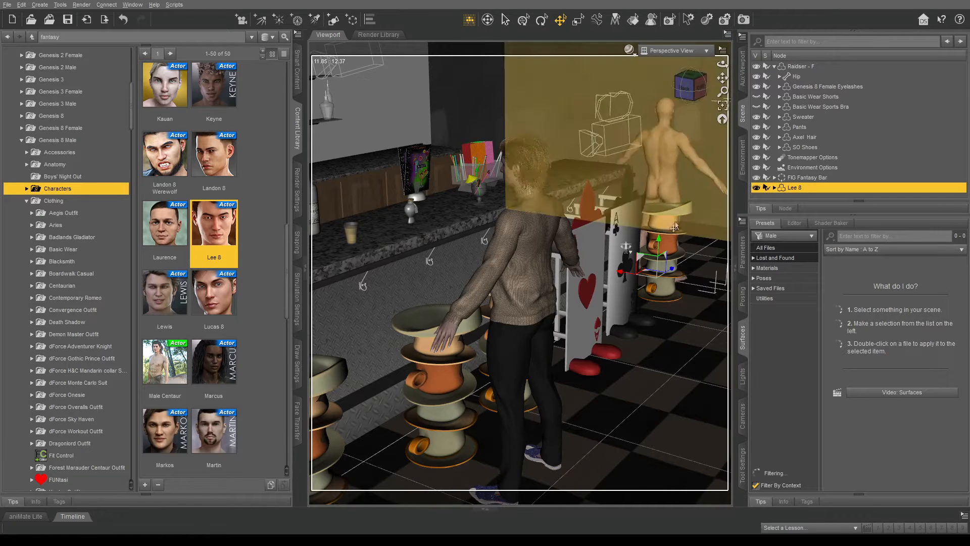
drag(645, 276, 625, 420)
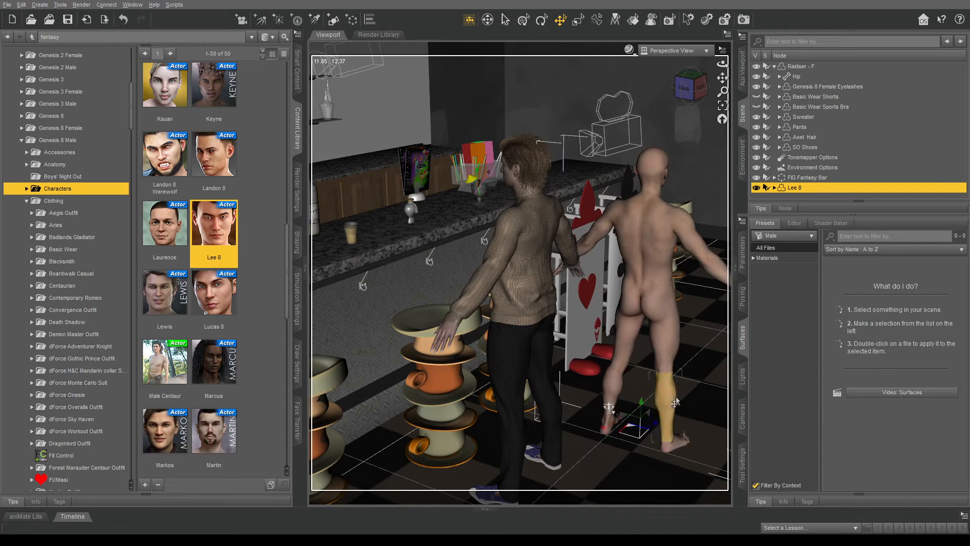
click(748, 252)
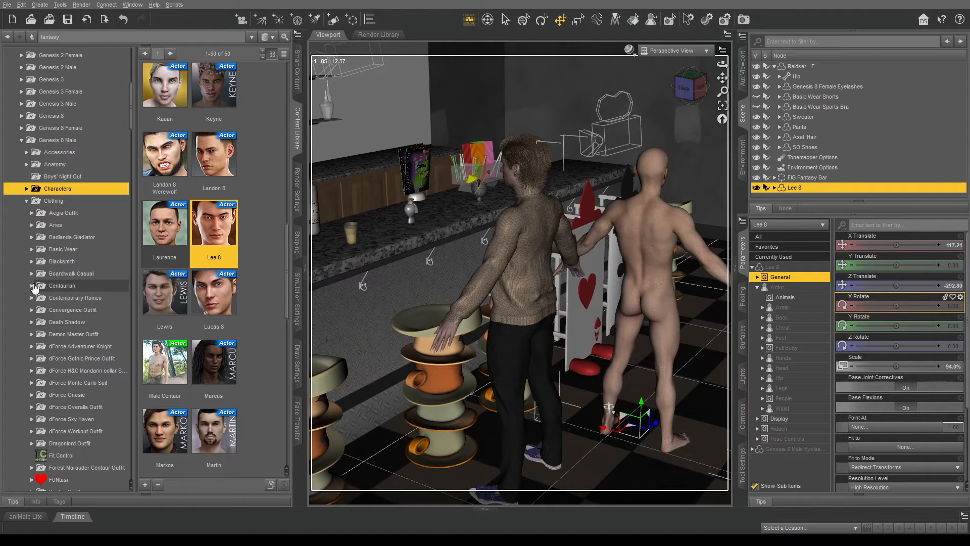
- Browse the Genesis 8 Male clothing for an outfit, checking the Midnight_stories, Renegade Soldier, Predatron and PoisenedLily folders
scroll(35, 288, down, 7)
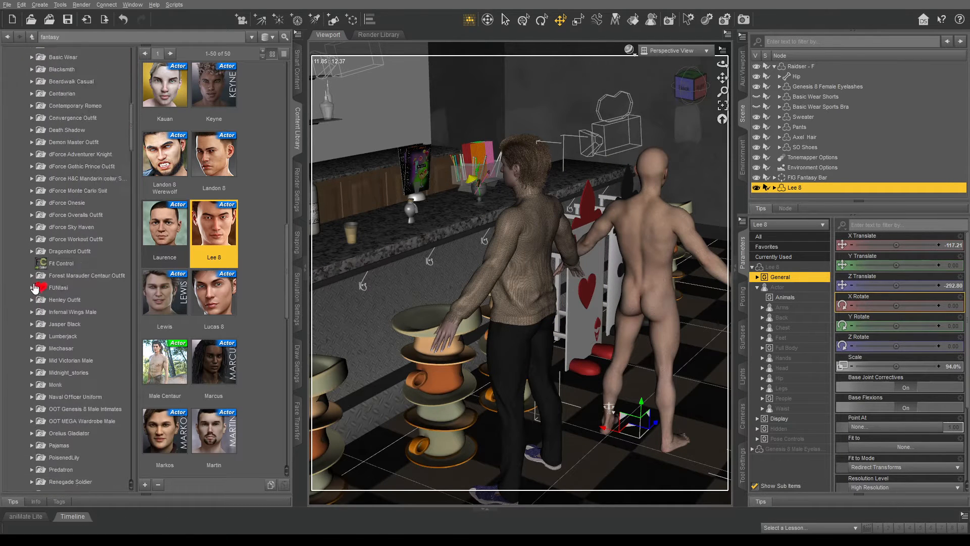
click(69, 308)
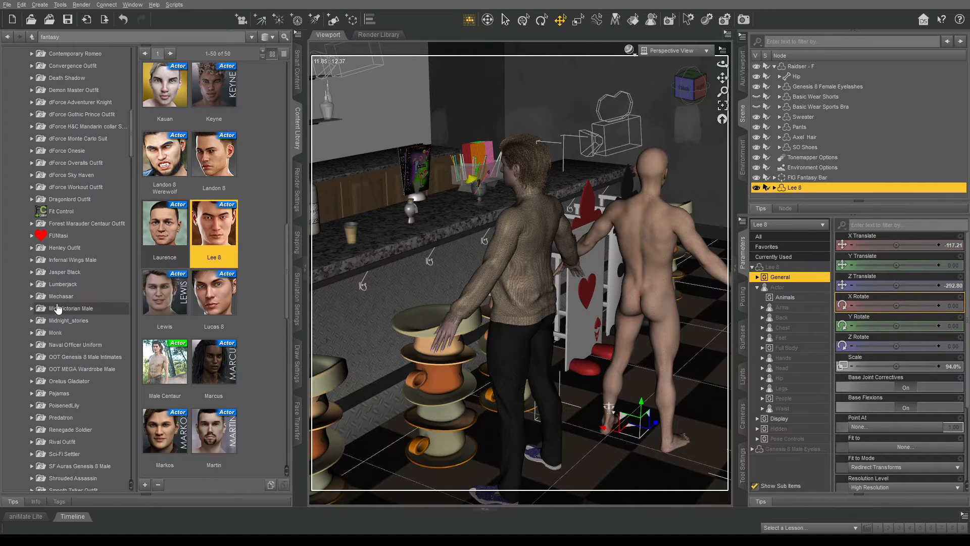
click(68, 320)
scroll(61, 342, down, 3)
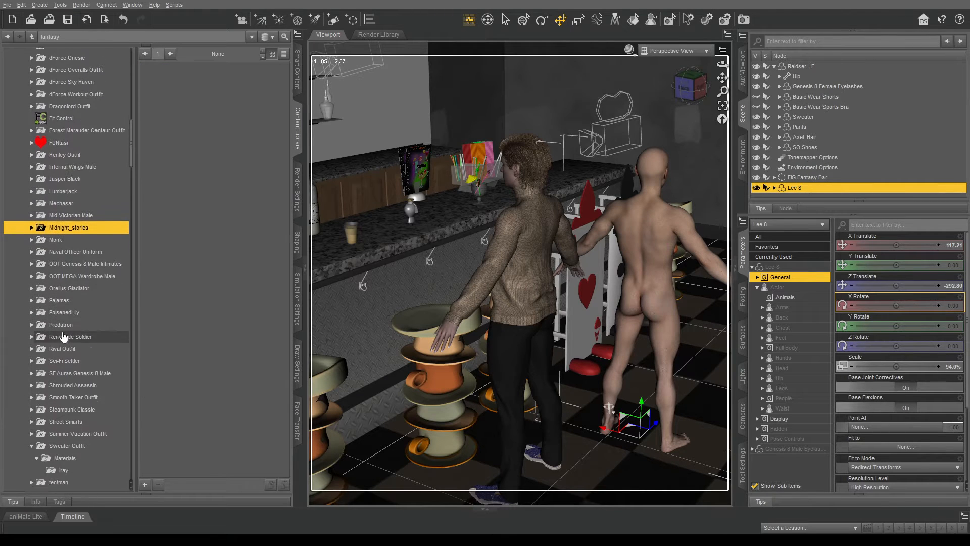
click(65, 324)
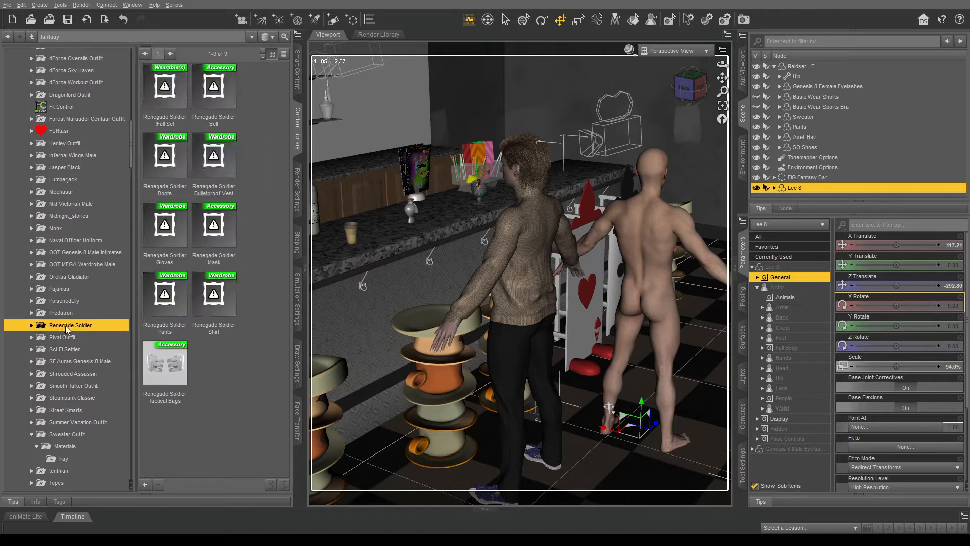
click(64, 314)
click(64, 302)
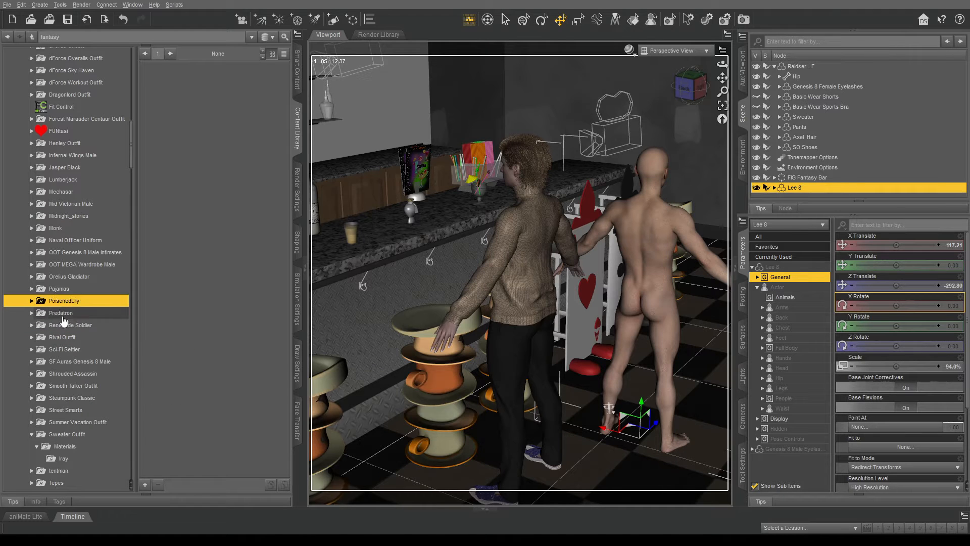
- Check the contents of the Smooth Talker Outfit and Winter Dweller clothing folders
click(73, 385)
scroll(77, 358, down, 2)
scroll(77, 358, down, 4)
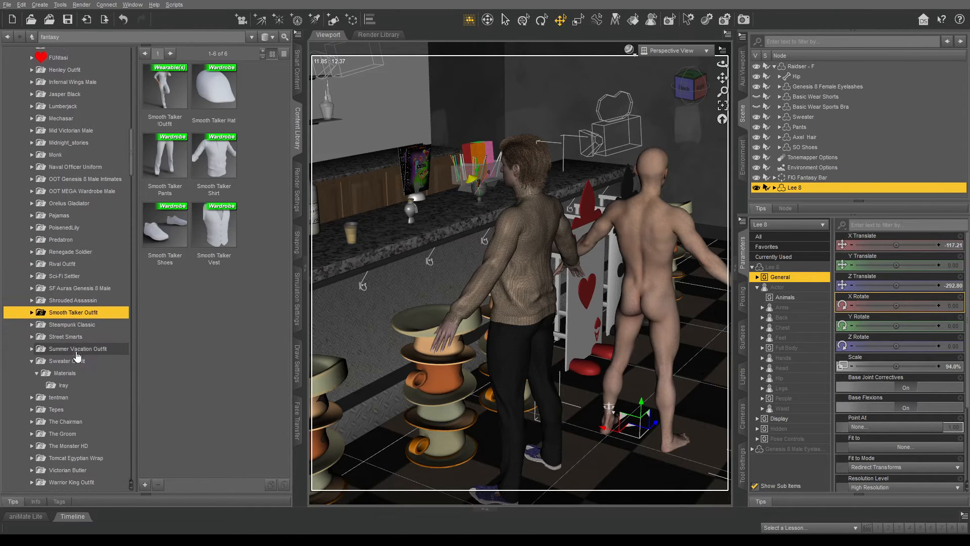
scroll(77, 352, down, 1)
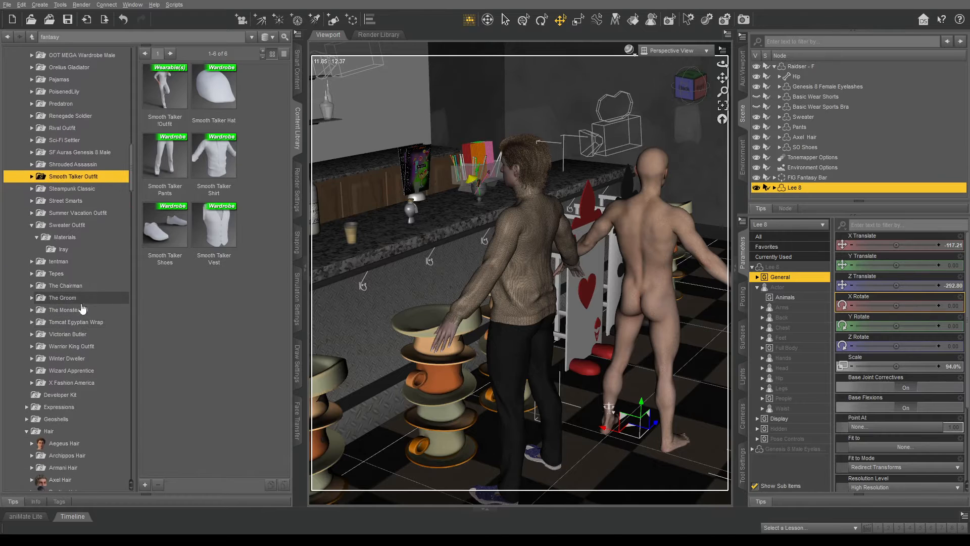
click(72, 358)
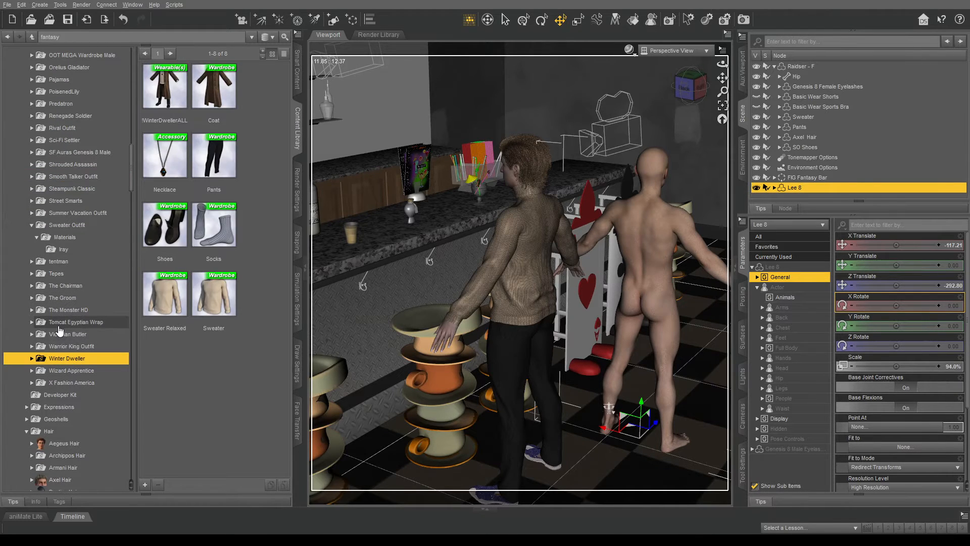
- Compare the garments in the Sweater Outfit folder with those in Winter Dweller, ending on Sweater Outfit
scroll(59, 329, up, 5)
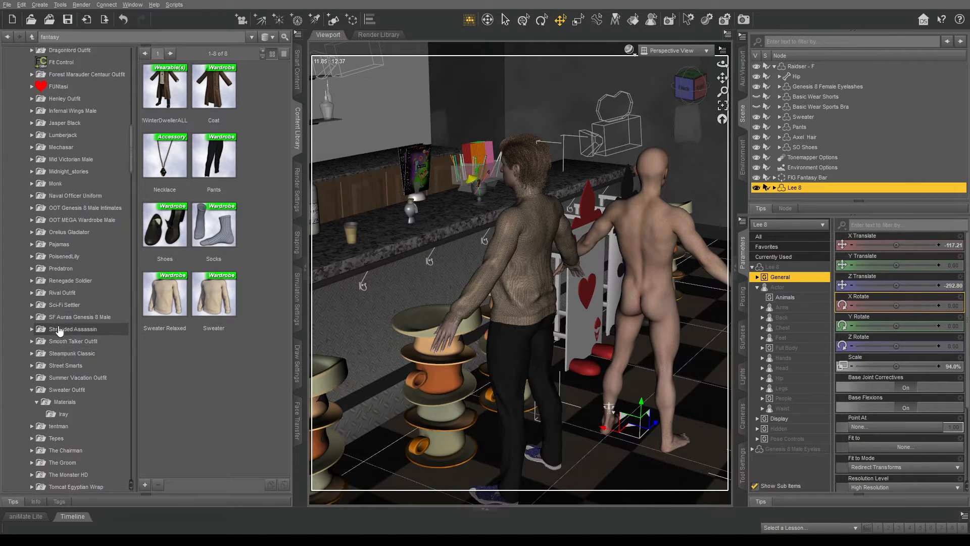
scroll(60, 331, up, 1)
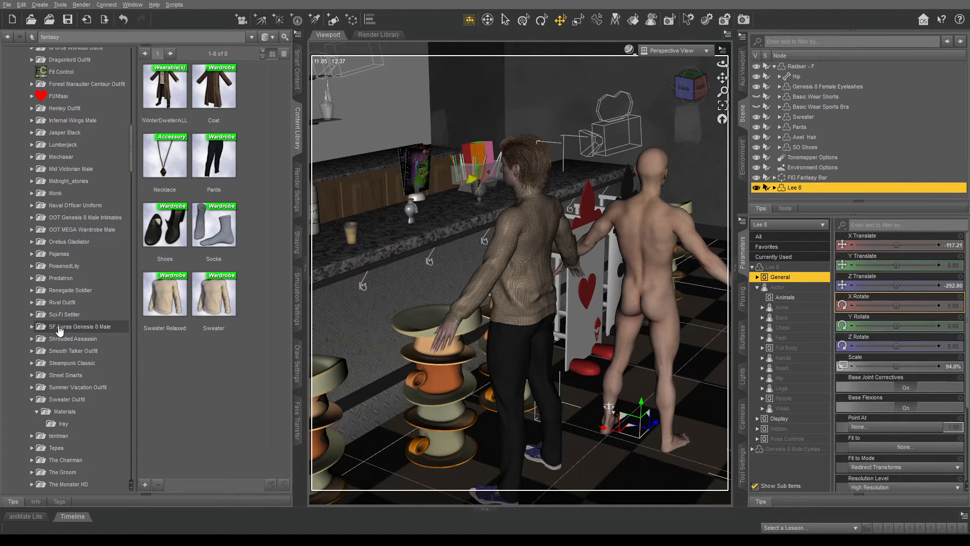
click(68, 399)
scroll(70, 365, down, 2)
scroll(70, 366, down, 2)
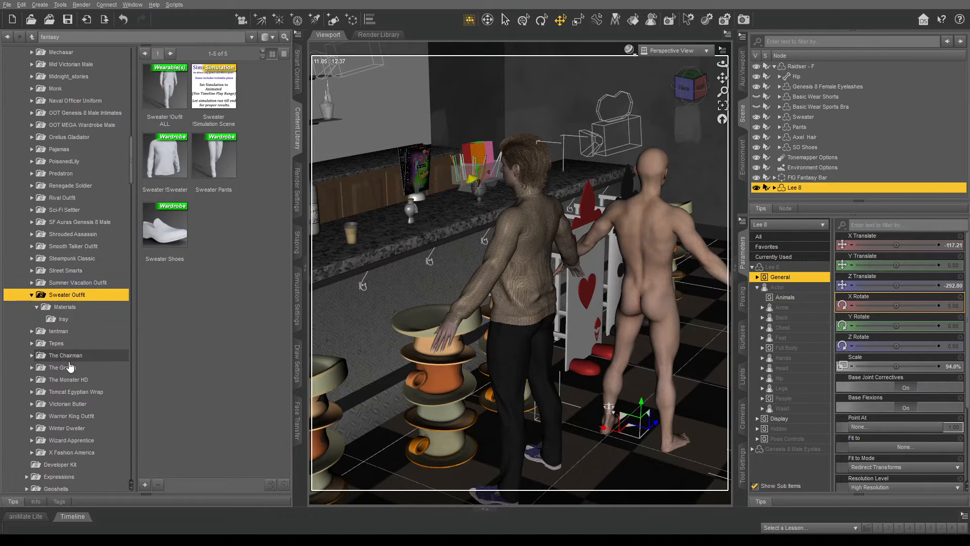
click(72, 430)
scroll(73, 349, up, 1)
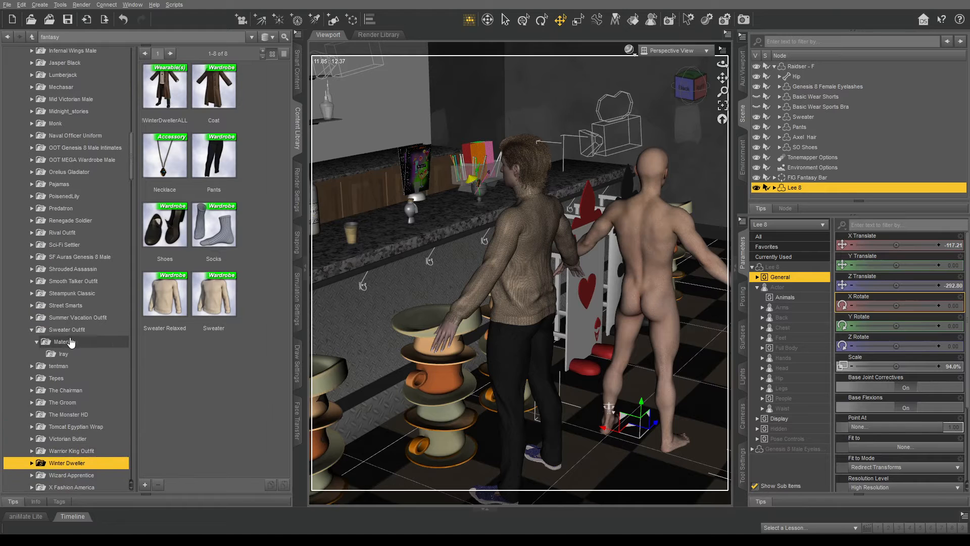
click(68, 333)
- Browse the Genesis 8 Male clothing from OOT Genesis 8 Male Intimates through Naval Officer Uniform, Monk and Midnight_stories to Mid Victorian Male
scroll(65, 308, up, 3)
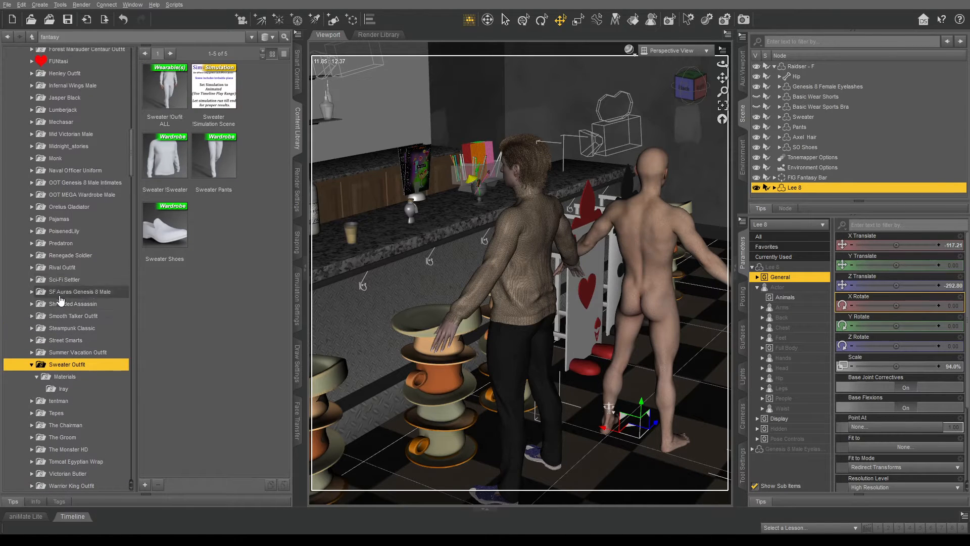
scroll(59, 273, up, 2)
scroll(59, 272, up, 2)
click(59, 266)
click(59, 252)
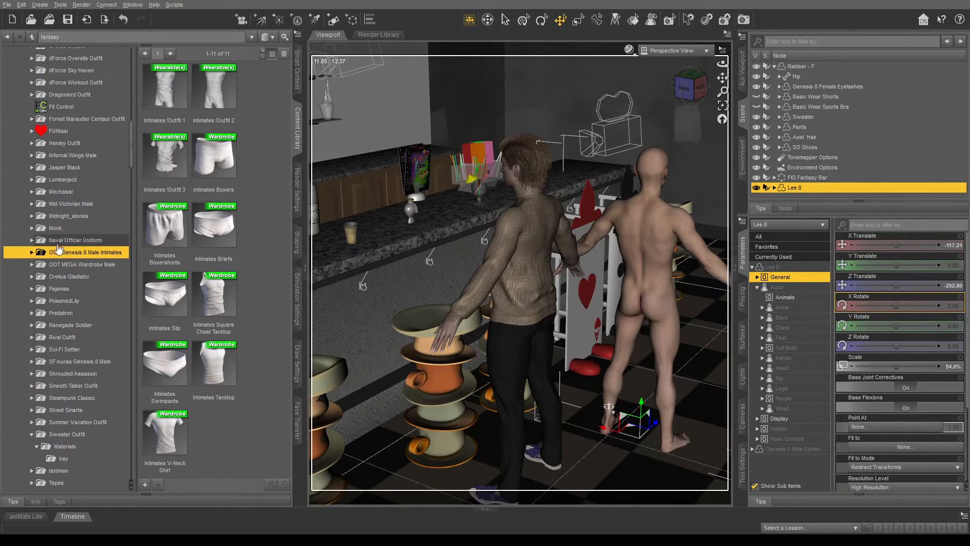
click(60, 241)
click(59, 228)
click(59, 215)
click(59, 203)
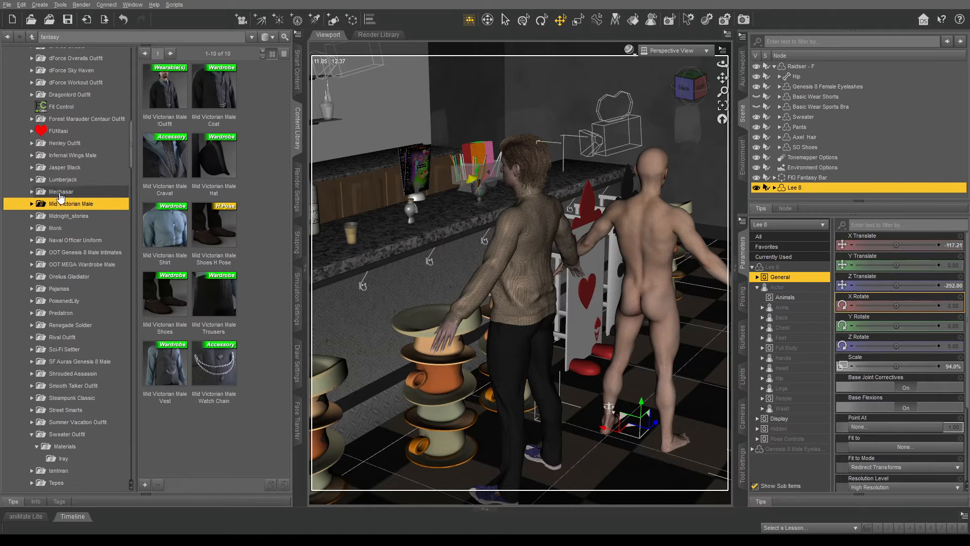
- Check the Mechasar clothing folder and expand the Lumberjack, Jasper Black and Infernal Wings Male folders
click(59, 192)
click(31, 192)
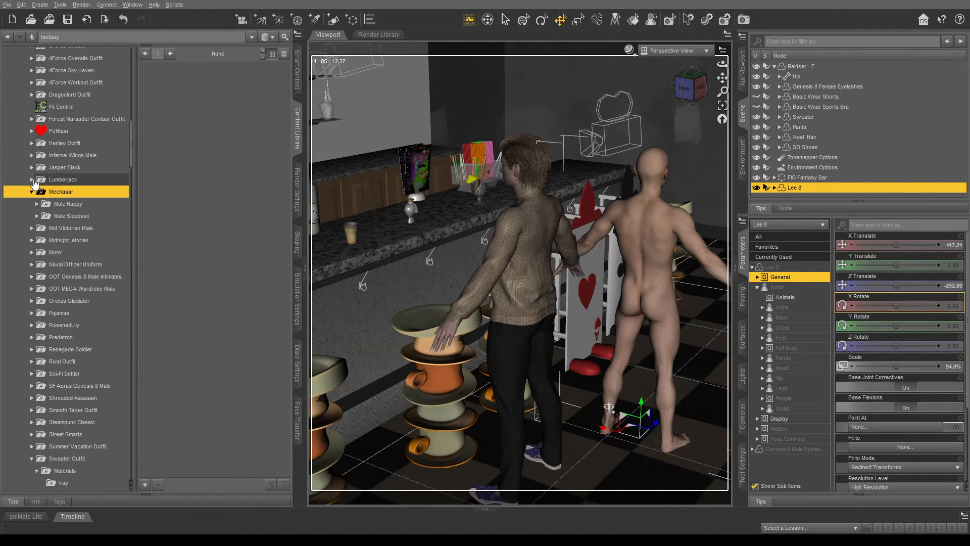
click(31, 180)
click(31, 168)
click(31, 155)
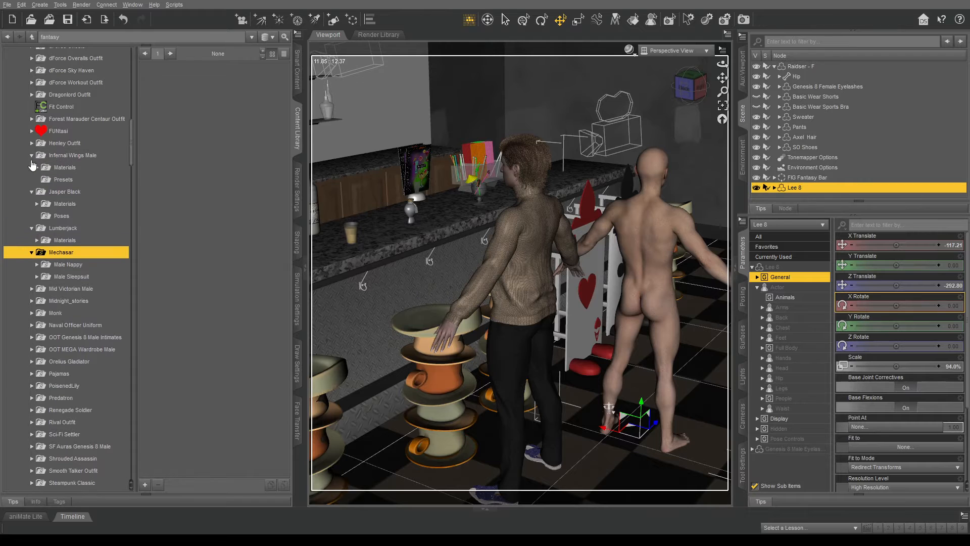
scroll(31, 174, up, 3)
scroll(30, 202, up, 3)
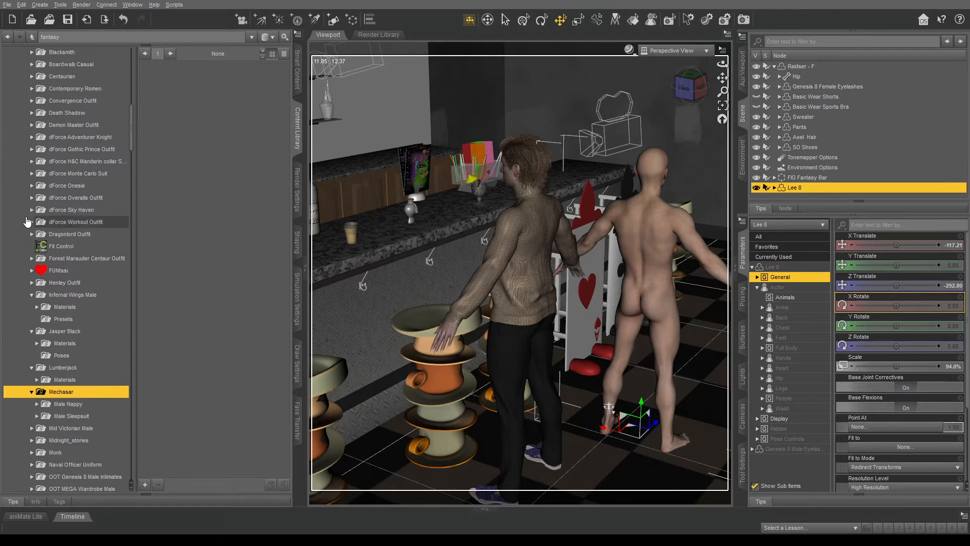
- Inspect the dForce Workout Outfit, dForce Sky Haven, dForce Overalls Outfit and dForce Onesie clothing folders
click(30, 225)
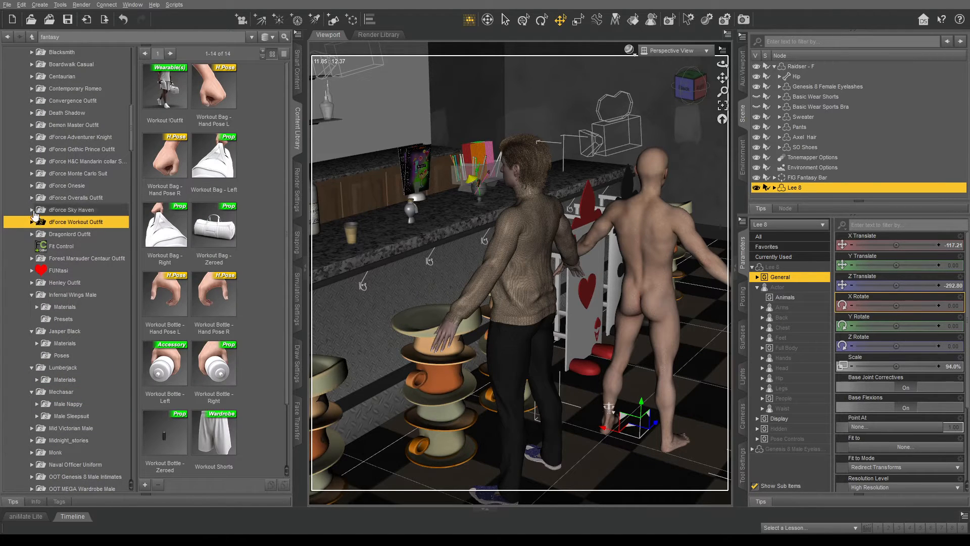
click(31, 209)
click(31, 197)
click(64, 186)
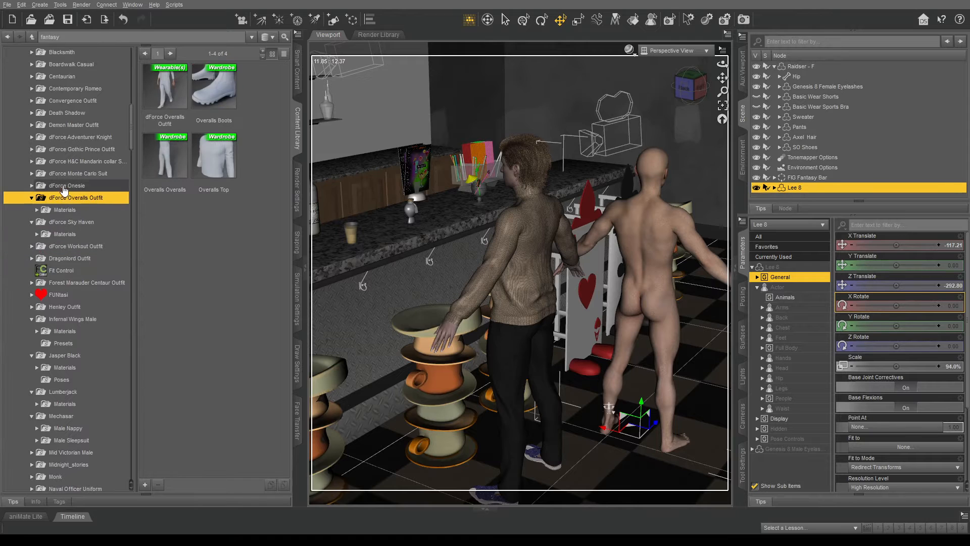
click(66, 198)
click(65, 186)
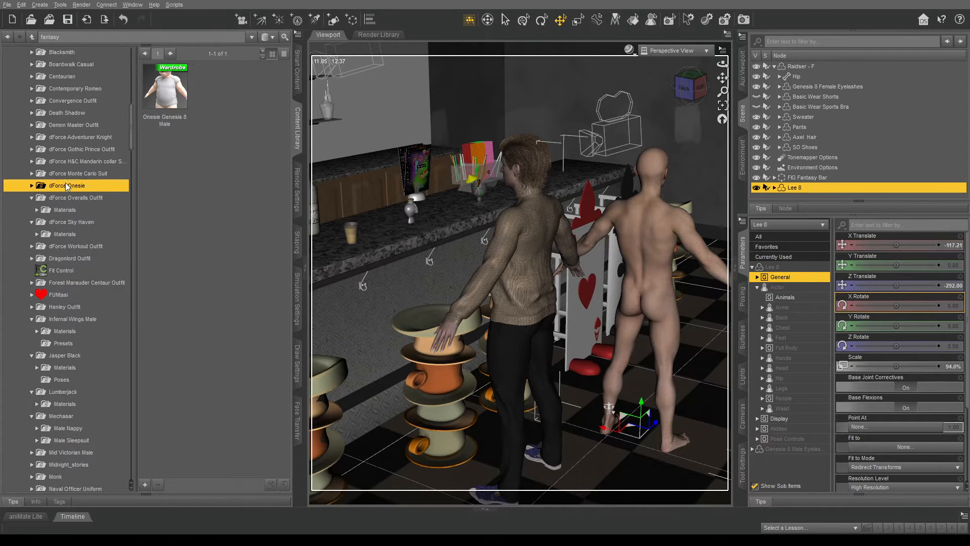
- Dress Lee 8 in the MSO !Set B outfit from the dForce H&C Mandarin collar folder
click(65, 174)
click(66, 162)
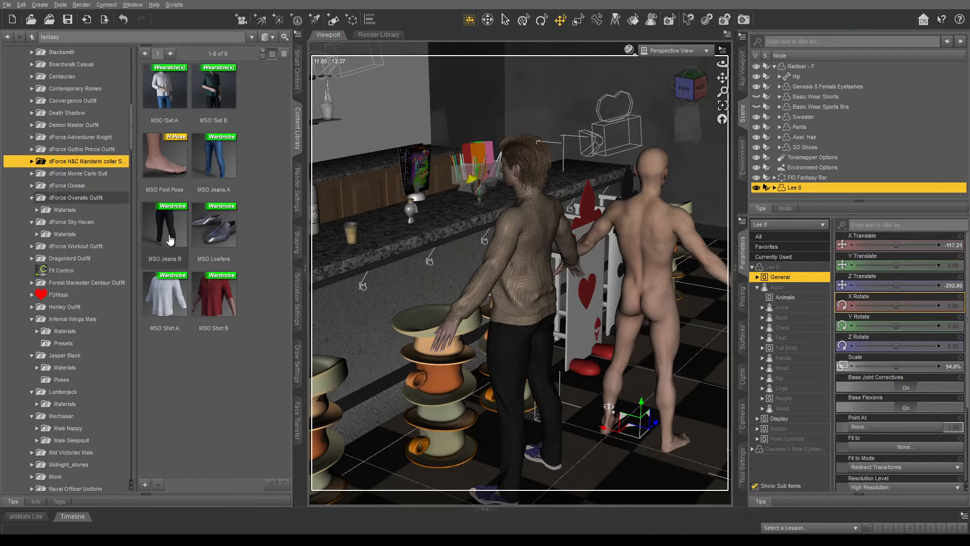
click(223, 104)
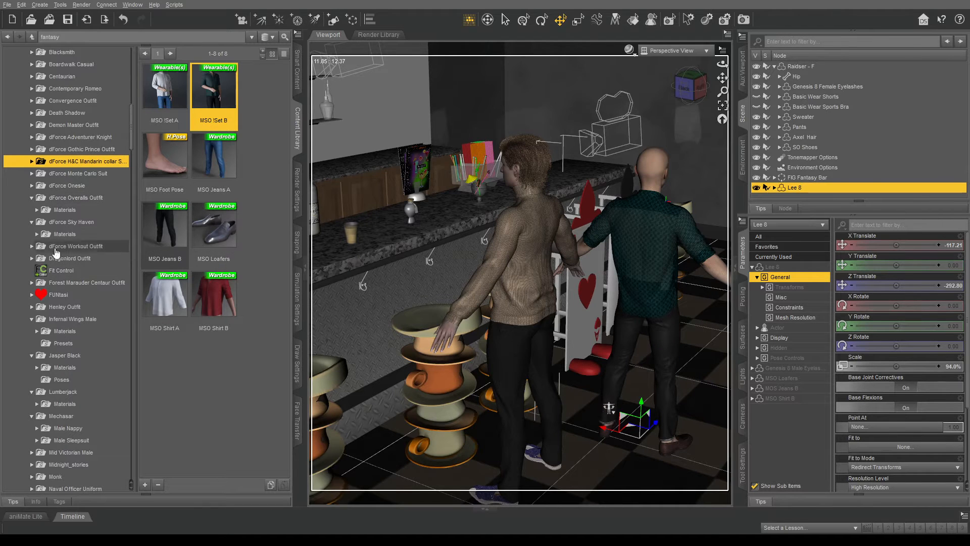
- Apply the MSO Shirt 11 Iray material to Lee 8's MSO Shirt B
click(31, 162)
click(58, 185)
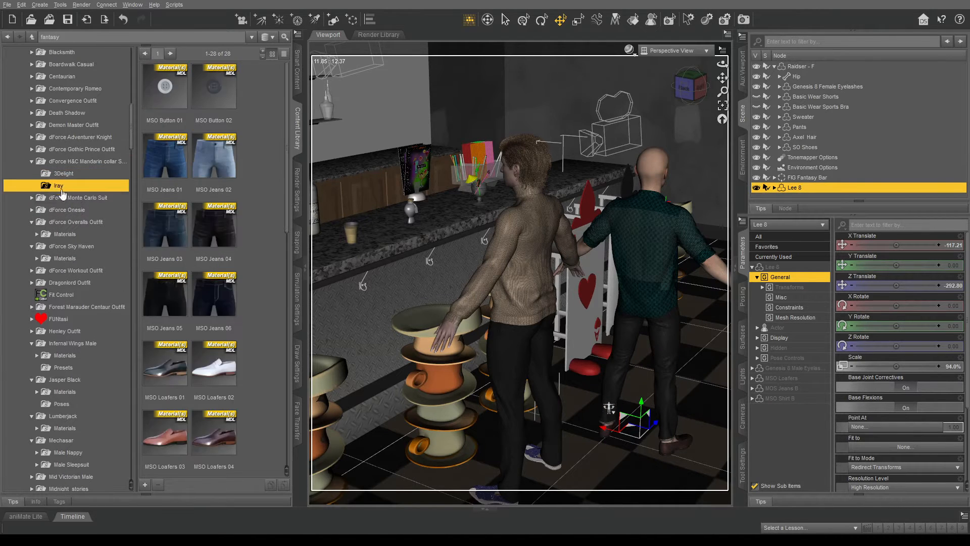
scroll(201, 232, down, 8)
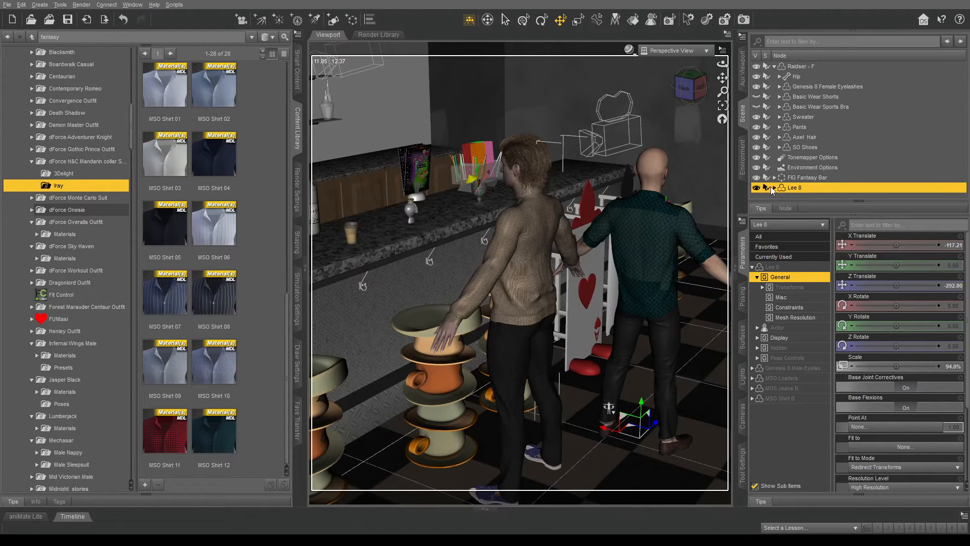
scroll(782, 184, down, 2)
click(798, 191)
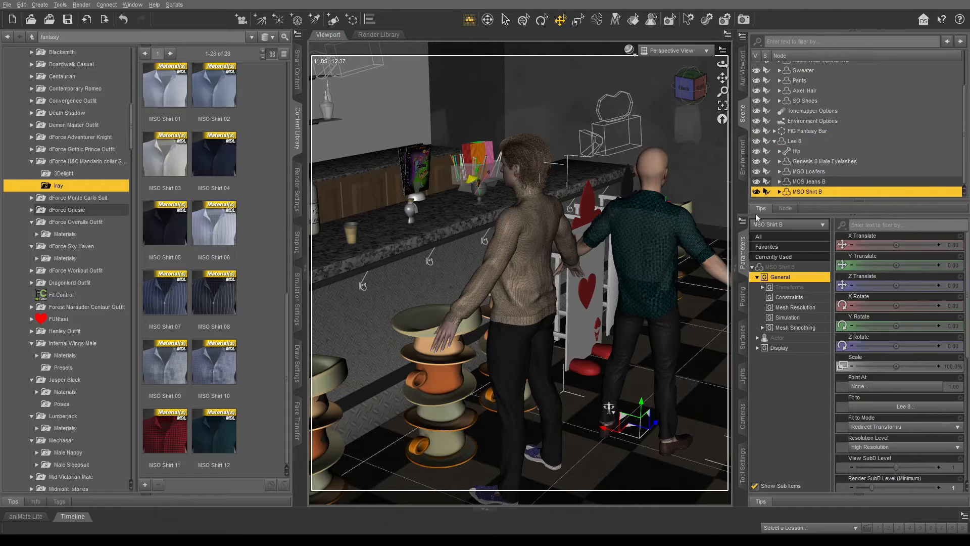
click(164, 440)
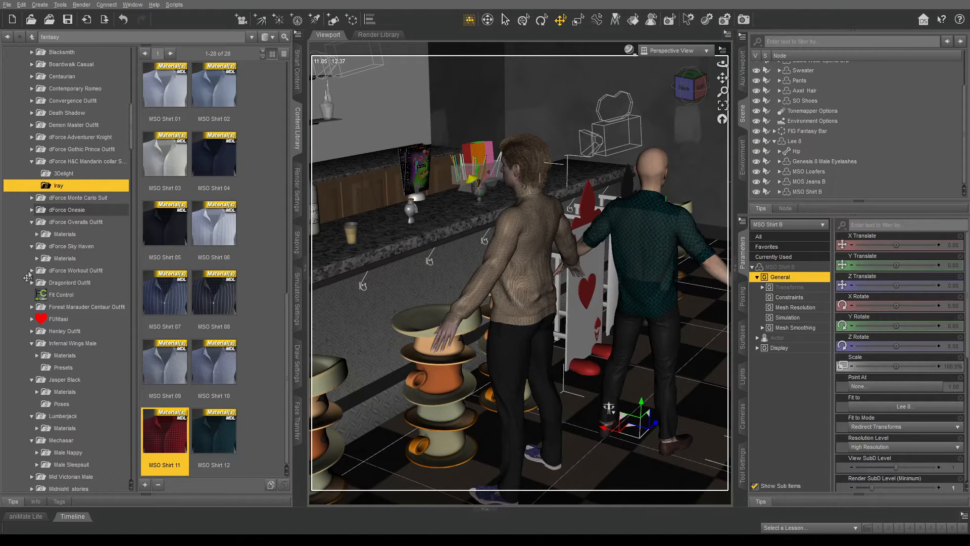
- Find Kieron Hair among the Genesis 8 Male hair and load it onto Lee 8
scroll(30, 277, down, 10)
scroll(30, 277, down, 8)
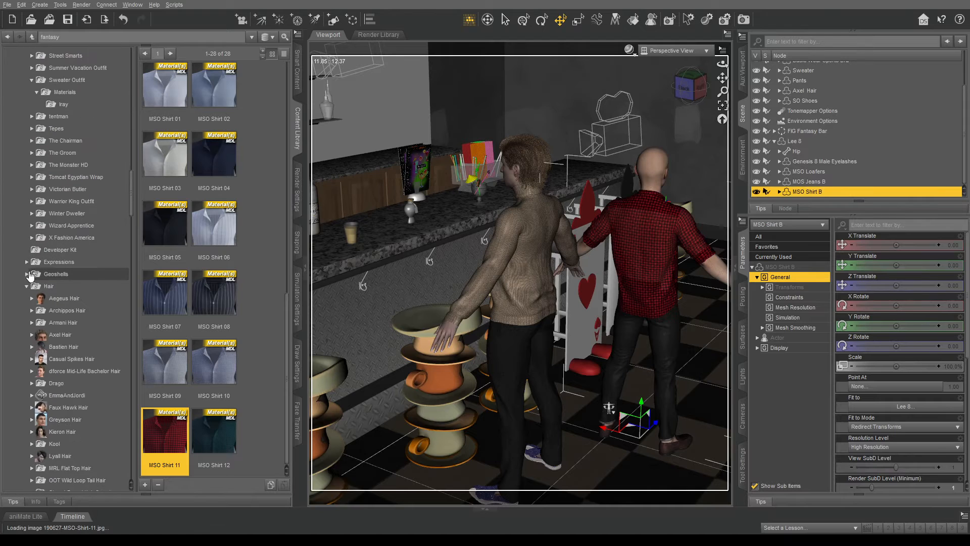
scroll(66, 302, down, 3)
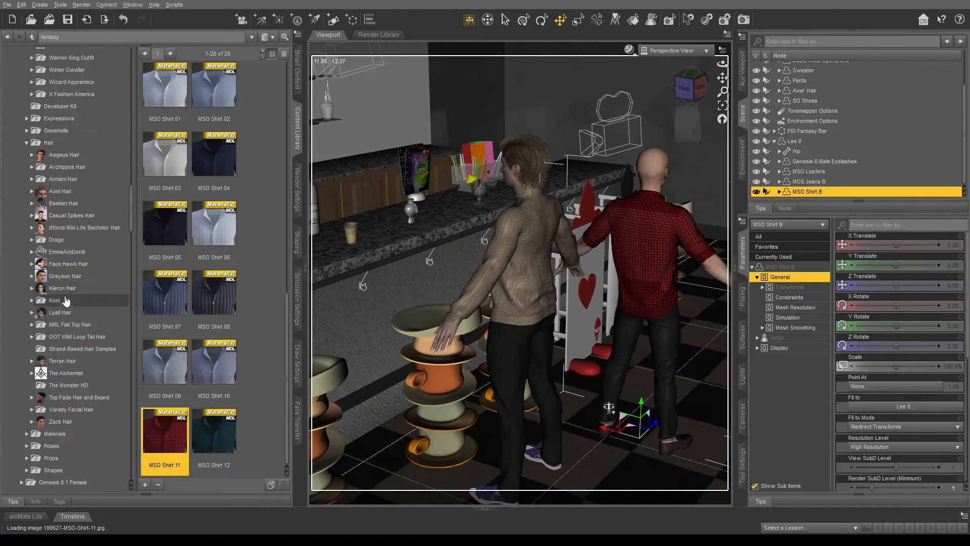
click(62, 257)
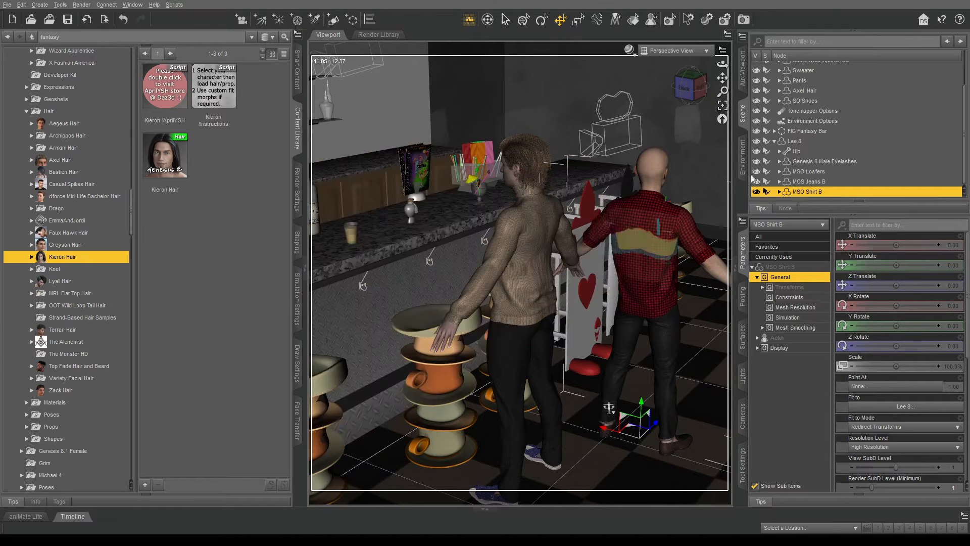
click(794, 142)
click(168, 151)
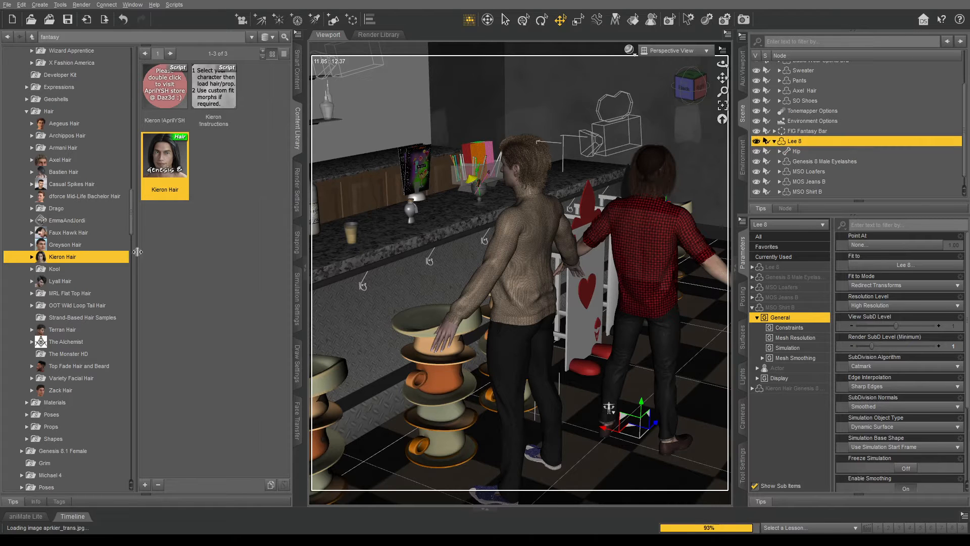
- Show the Kieron Hair Iray materials and select Kieron Hair Genesis 8 Male on Lee 8 in the scene
click(31, 257)
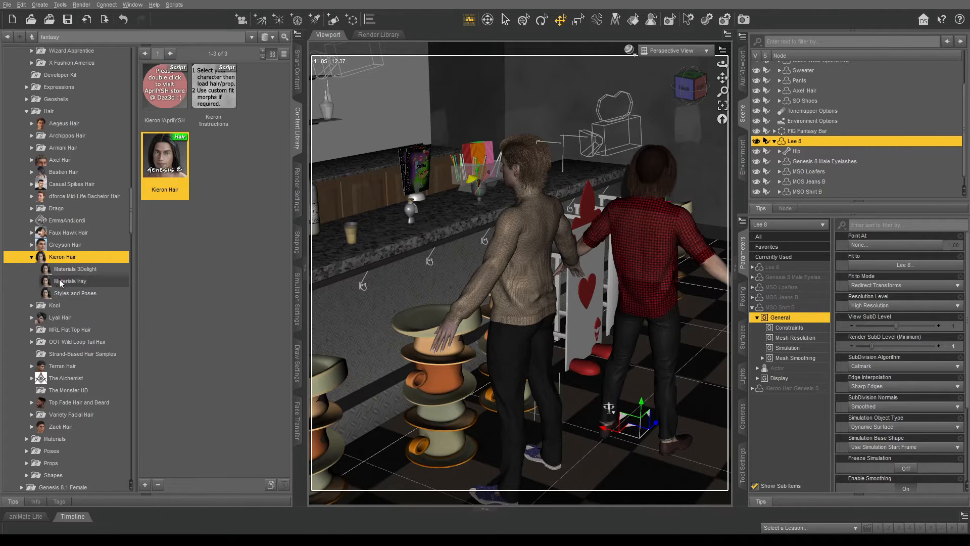
click(61, 282)
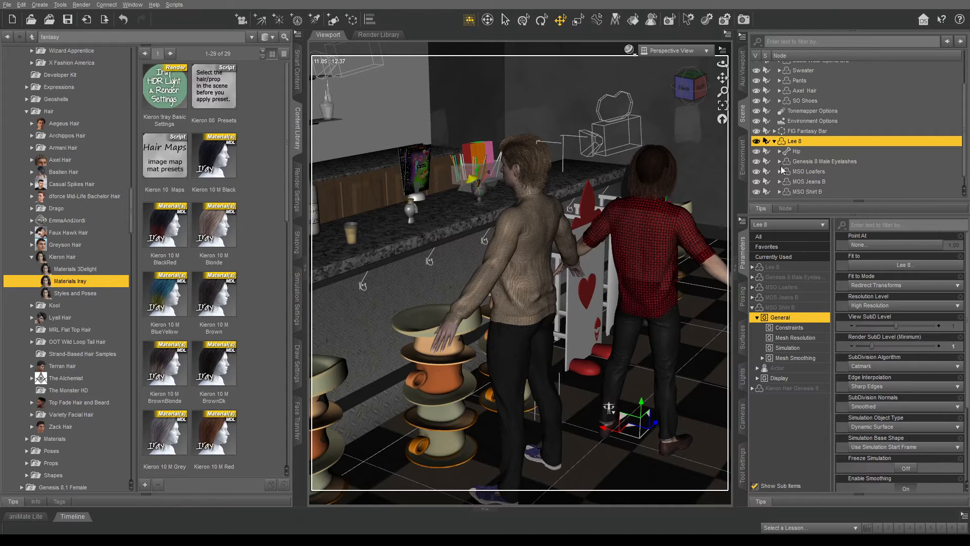
scroll(781, 170, down, 1)
click(808, 192)
scroll(236, 310, down, 2)
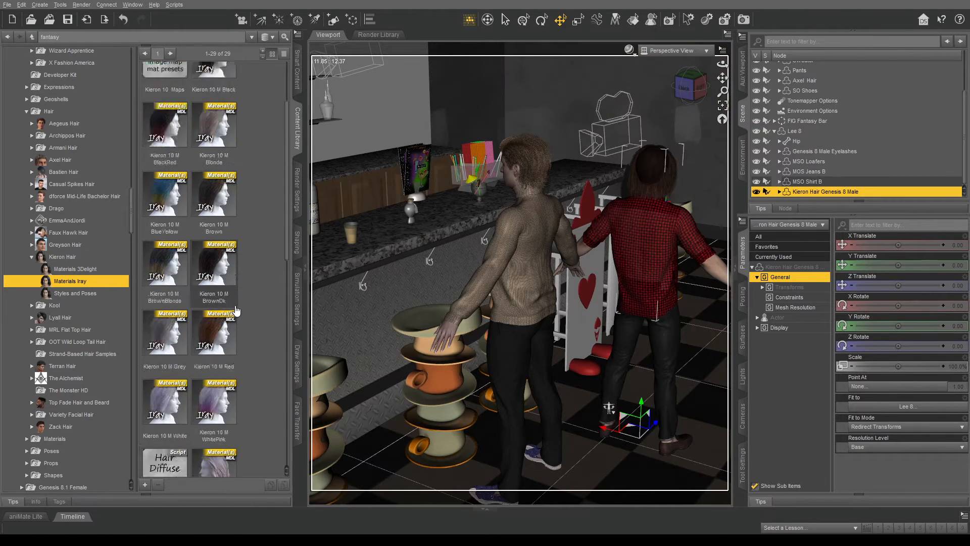
- Try the Kieron 20 D XBlackBlue, Kieron 20 D XBlackRed and Kieron 10 M BrownDk materials on Lee 8's hair
scroll(236, 310, down, 5)
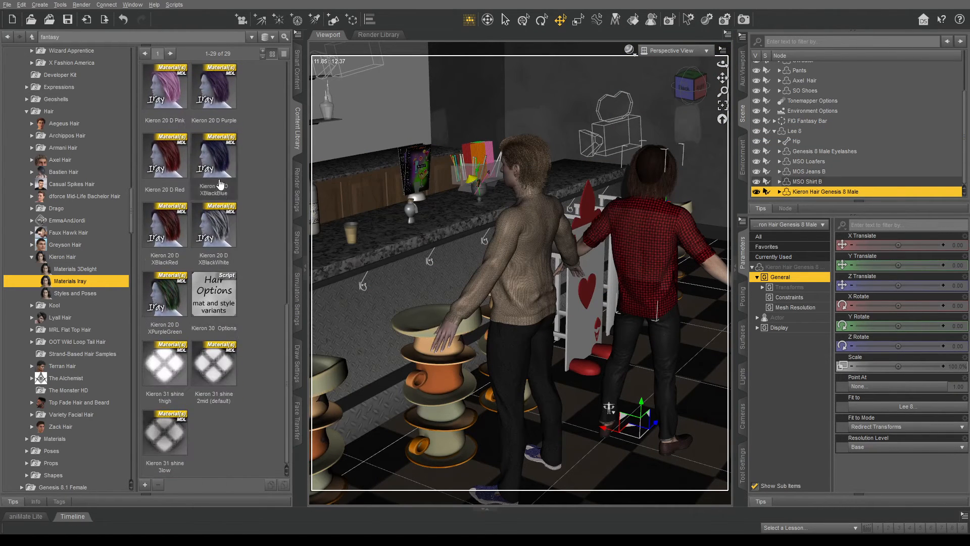
click(216, 174)
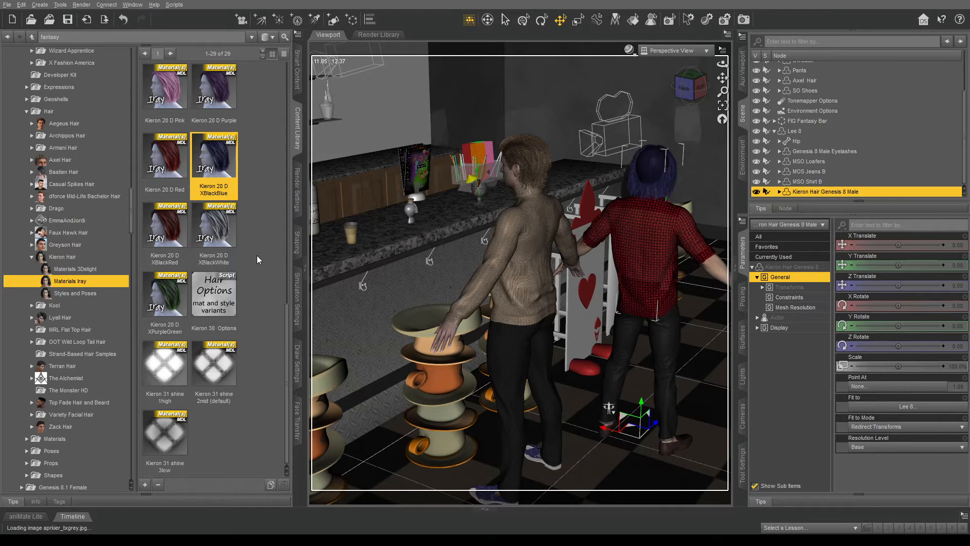
click(179, 236)
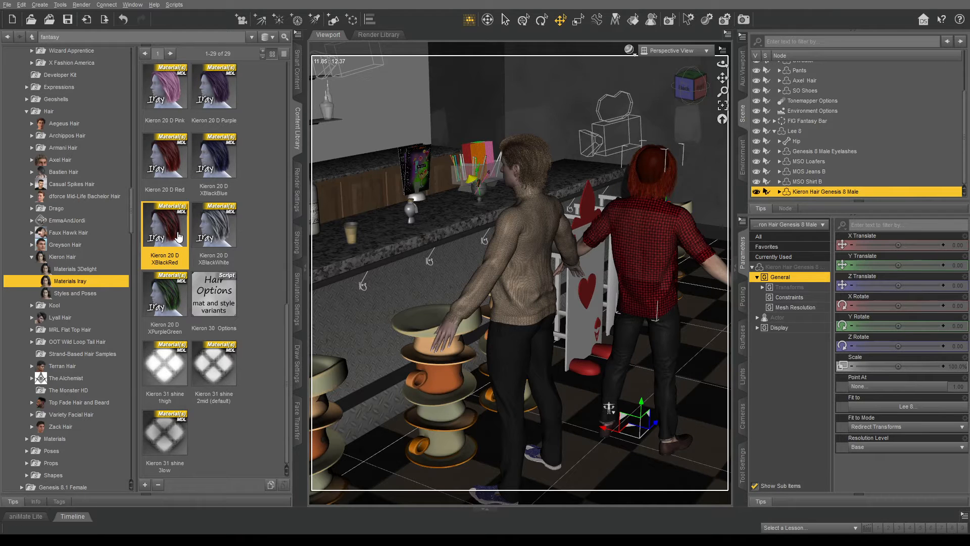
scroll(179, 236, up, 6)
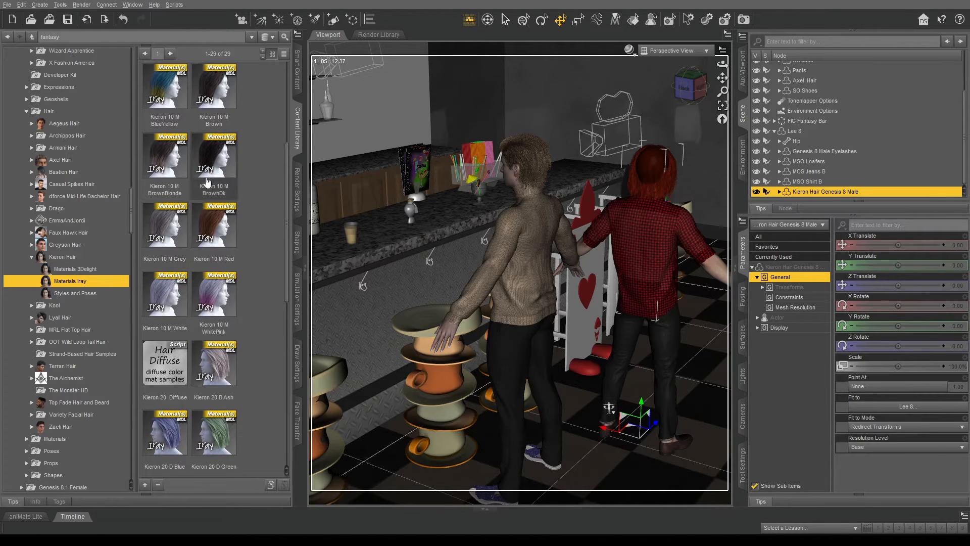
click(212, 172)
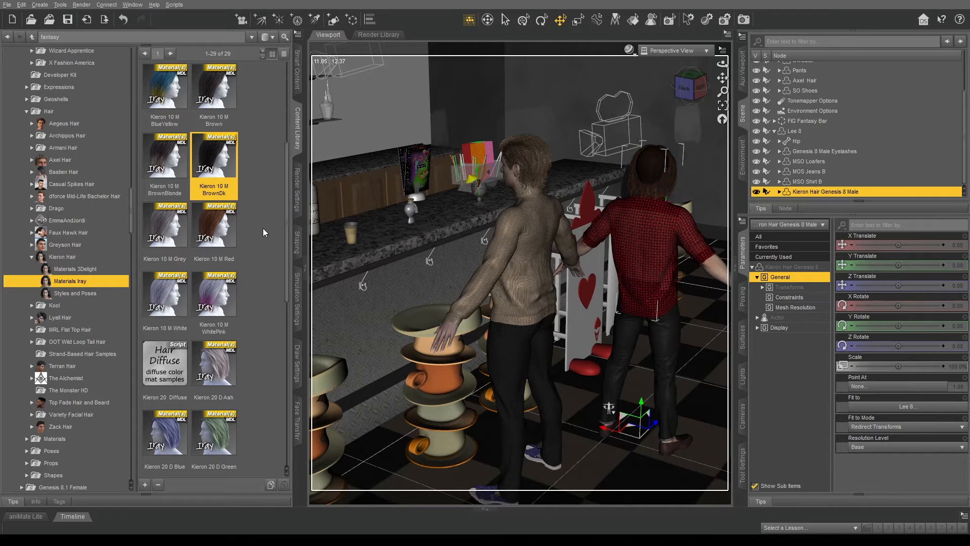
- Apply the Kieron 10 M Black Iray material to Lee 8's hair
scroll(263, 226, up, 3)
click(228, 188)
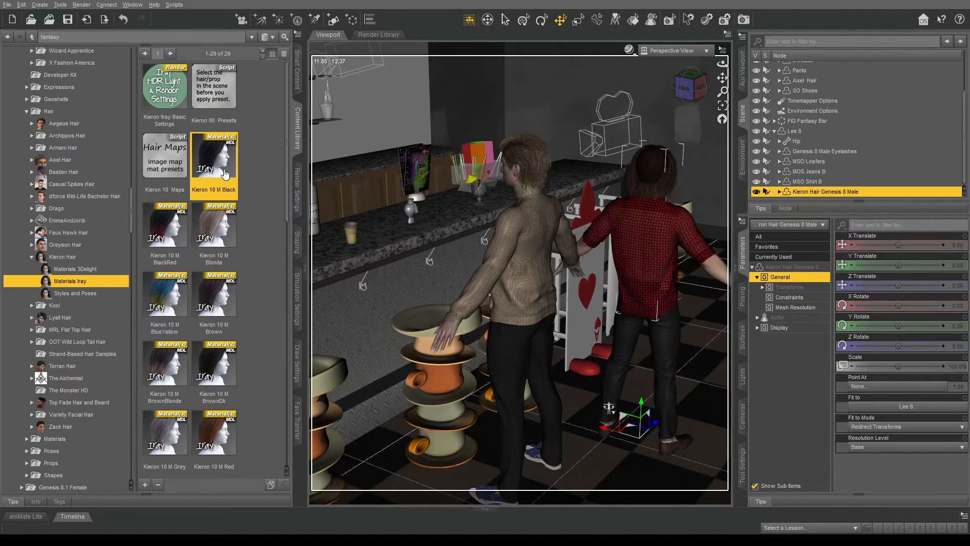
double_click(231, 195)
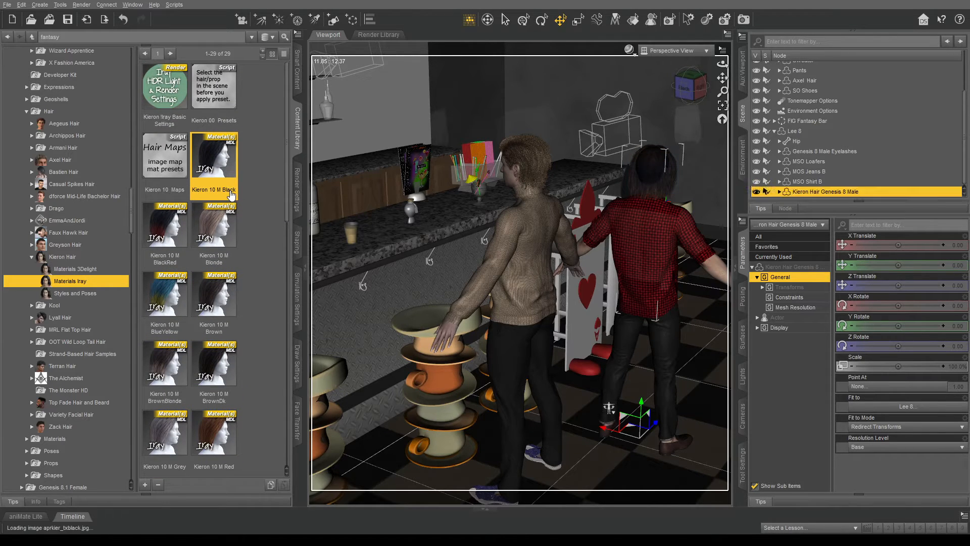
scroll(268, 314, down, 3)
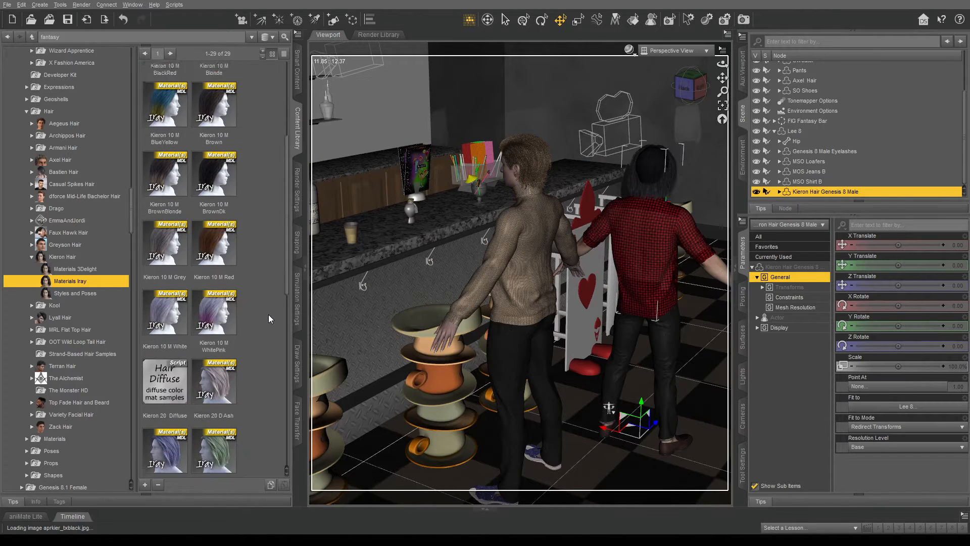
- From the Kieron Hair styles and poses, apply Kieron 51 Pose 20 and then Kieron 51 Pose 19 to Lee 8's hair
click(96, 293)
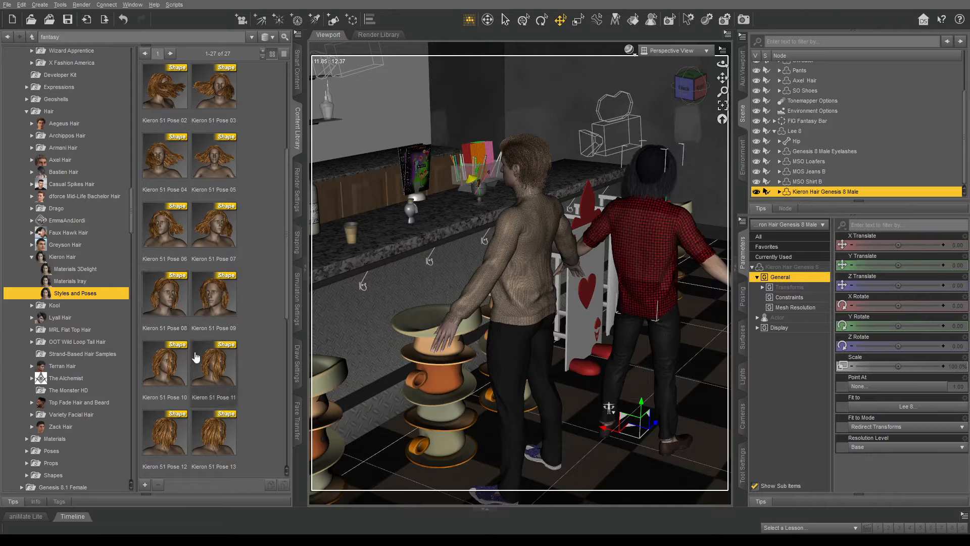
scroll(204, 349, down, 3)
scroll(204, 348, down, 2)
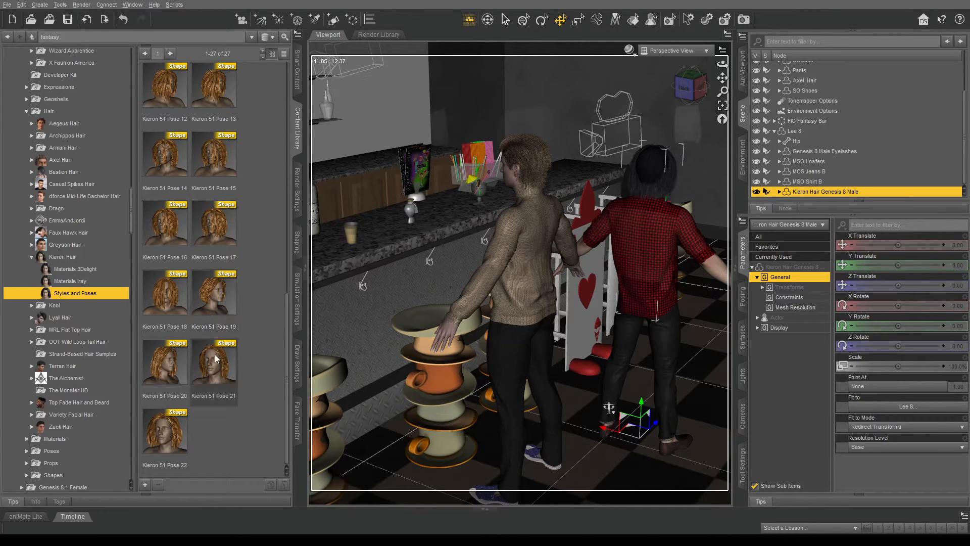
click(169, 360)
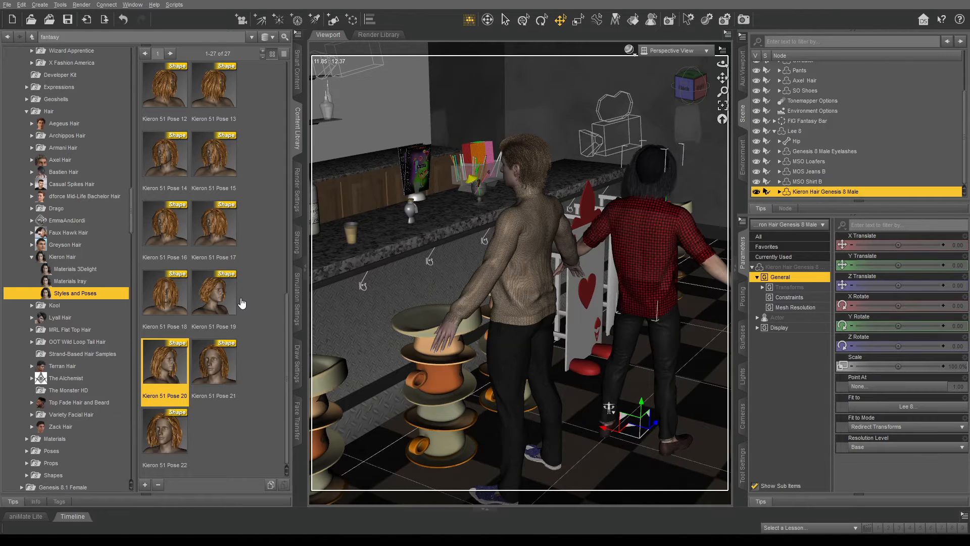
scroll(214, 249, up, 3)
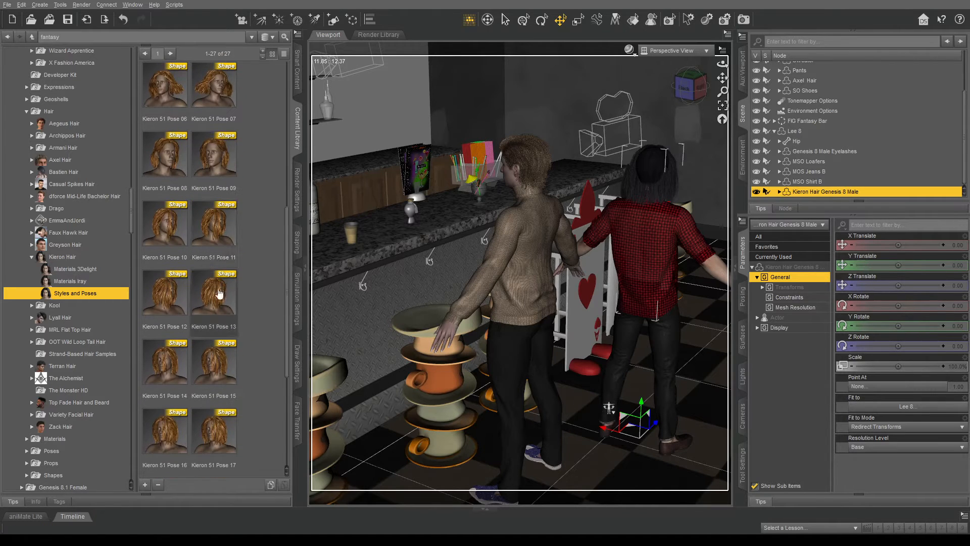
scroll(225, 311, down, 3)
click(226, 311)
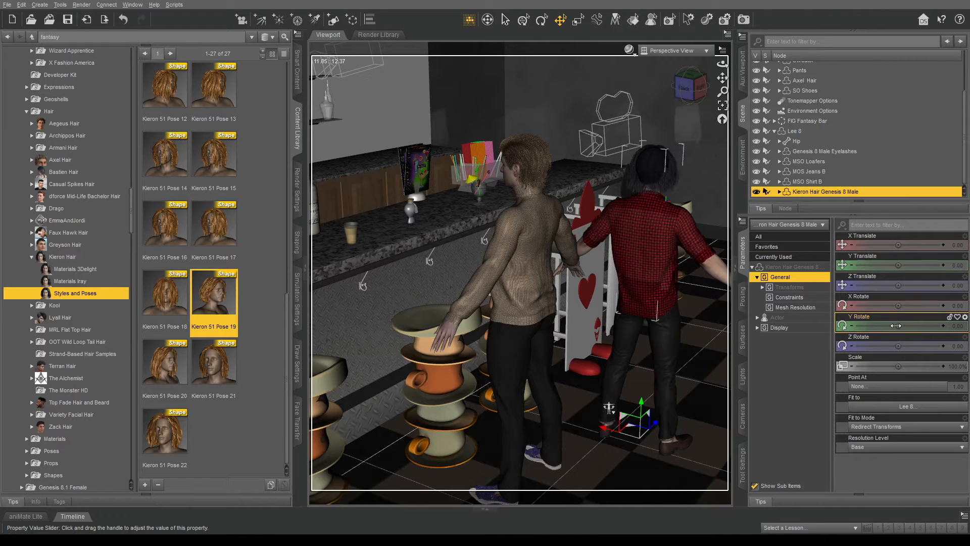
- Undo the hair's stray Y rotation and rotate the Lee 8 figure to about 76.55 on Y
drag(896, 325, 897, 324)
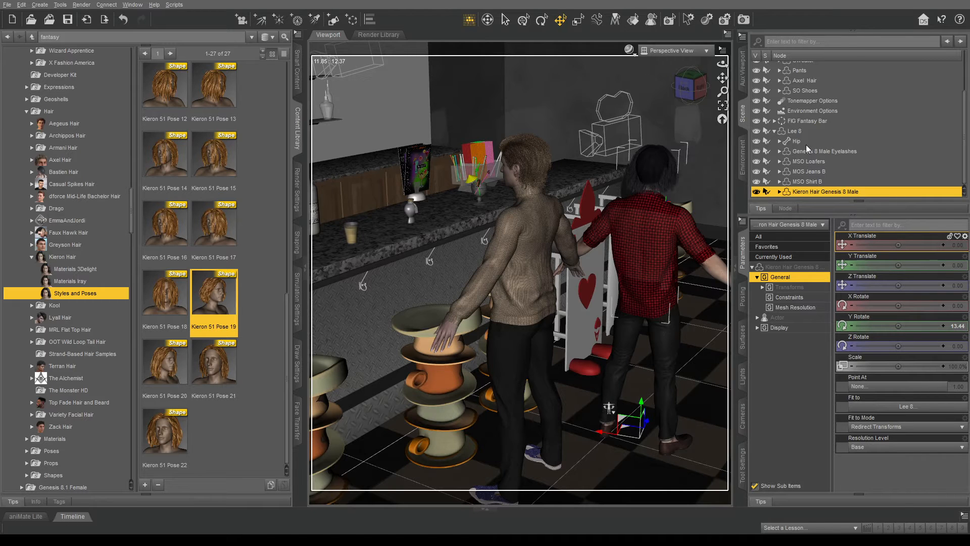
key(ctrl+z)
click(807, 132)
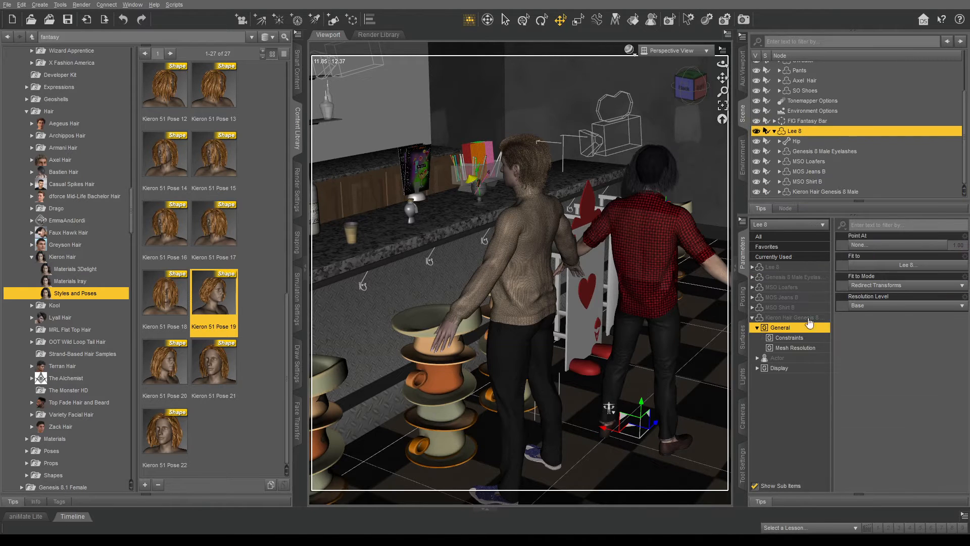
click(771, 268)
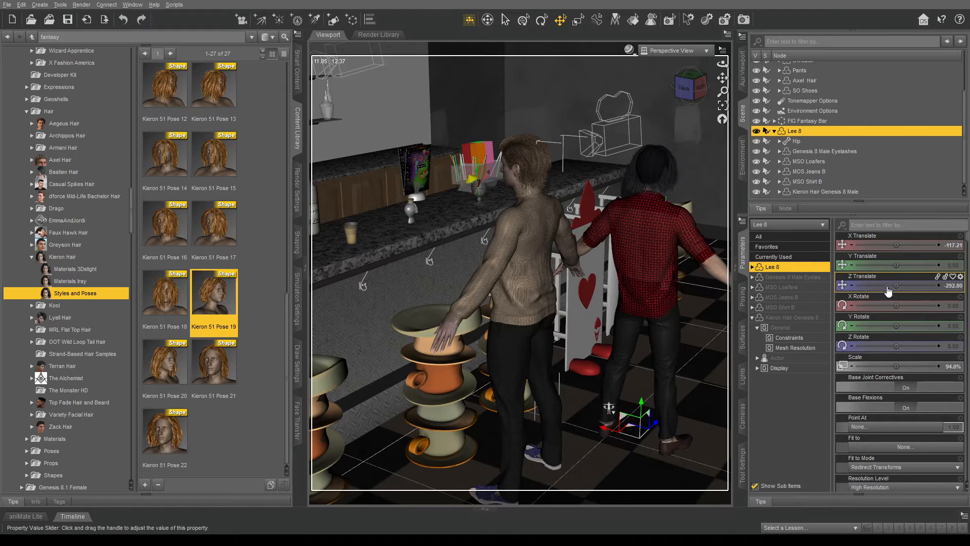
drag(897, 326, 917, 326)
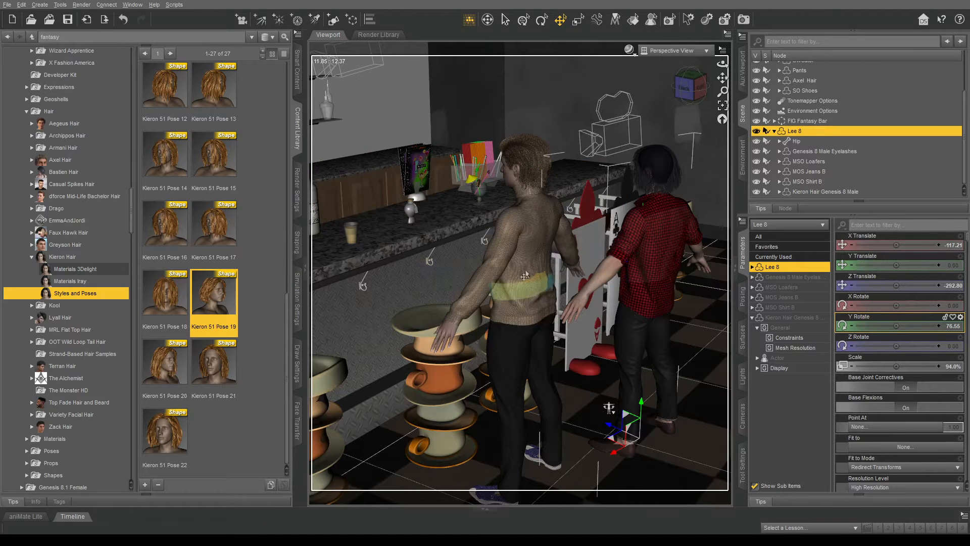
- Move Lee 8 toward the bar counter, beside the man in the sweater, to an X translation of about -78.6
drag(722, 64, 657, 66)
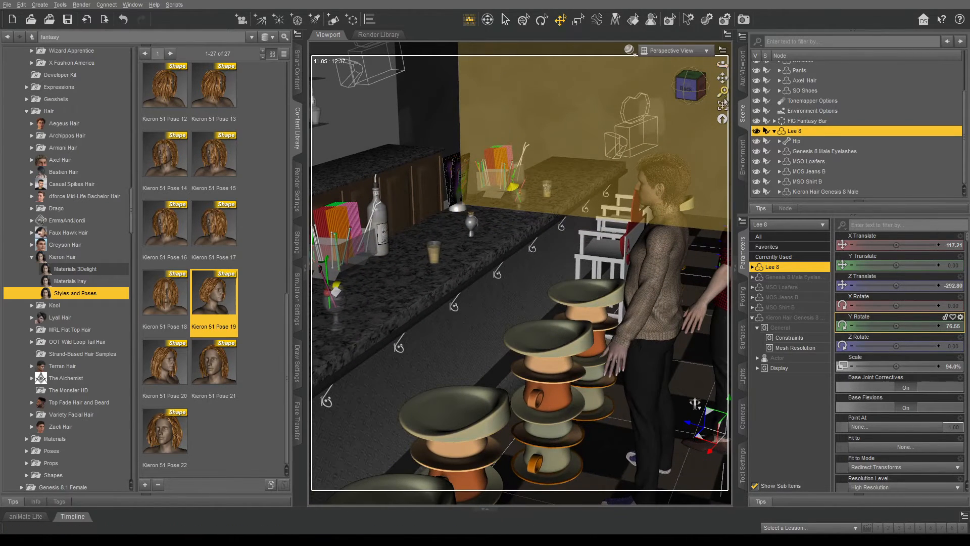
drag(723, 64, 591, 82)
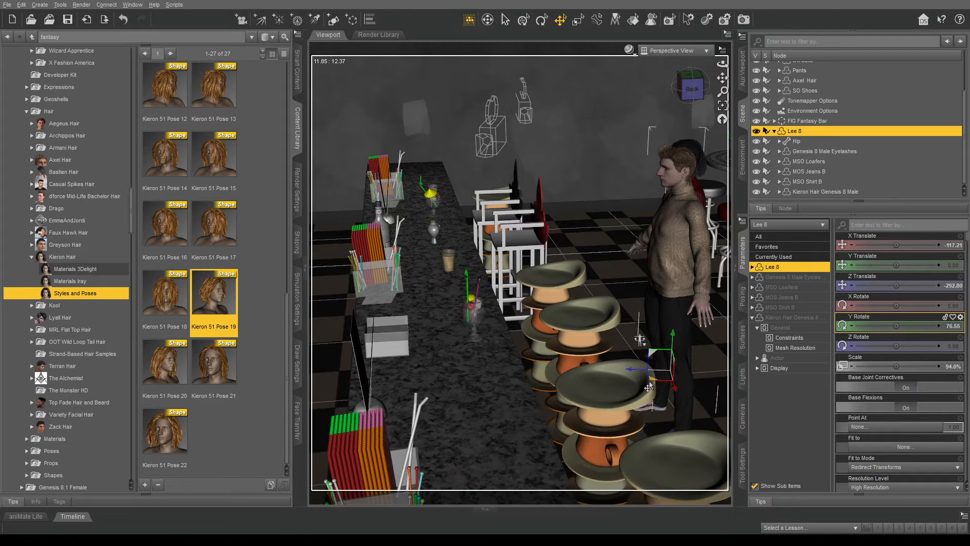
drag(648, 387, 600, 385)
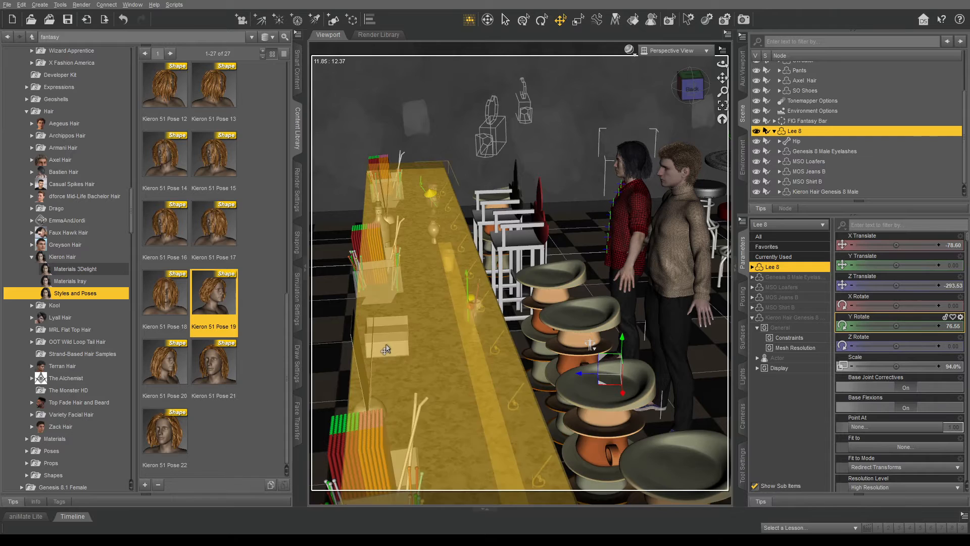
- In Lee 8's shaping settings for people heads, set the Lee 8 Head shape to 18.9%
click(298, 242)
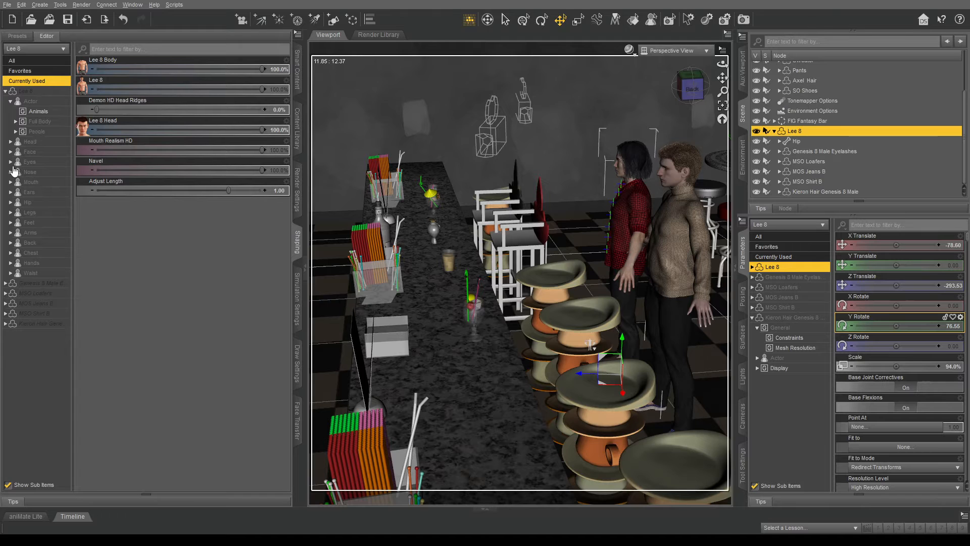
click(19, 143)
click(11, 142)
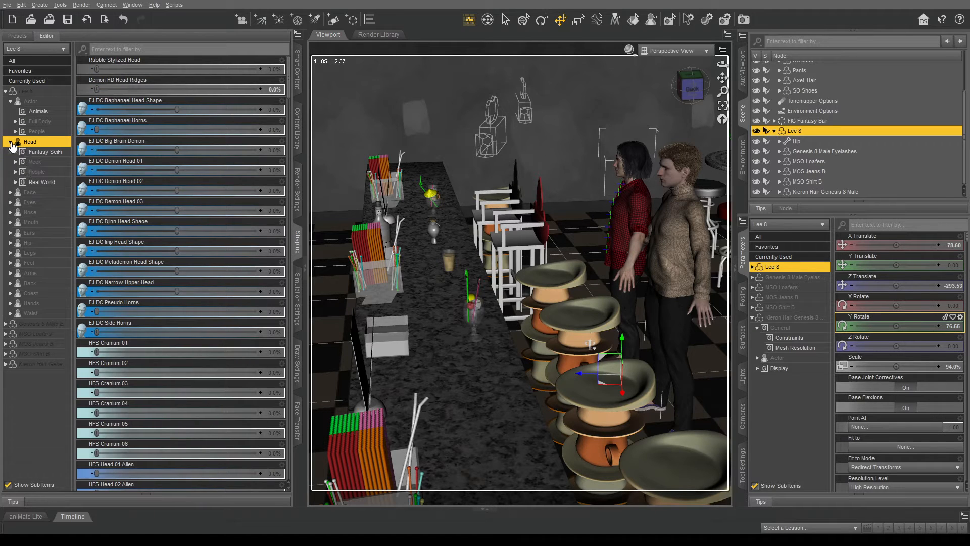
click(43, 174)
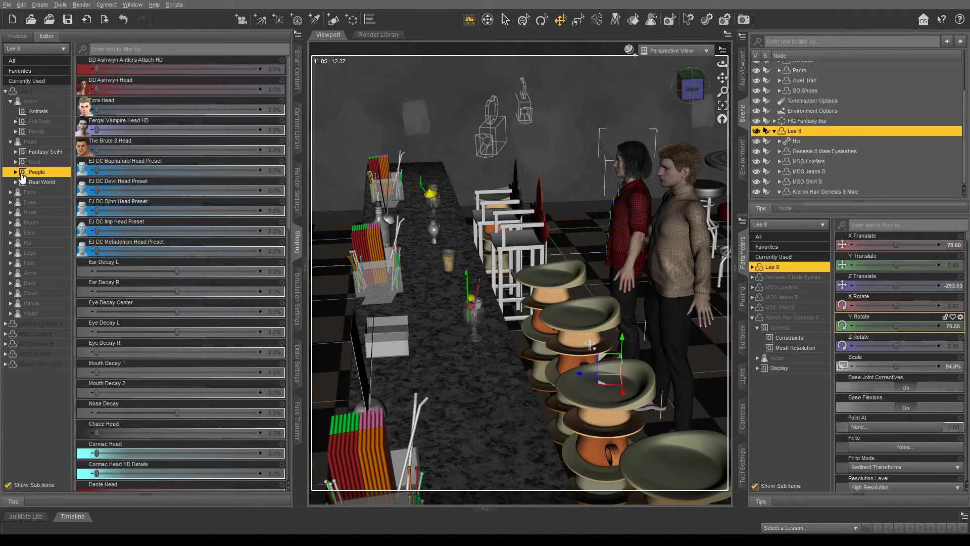
scroll(156, 200, down, 20)
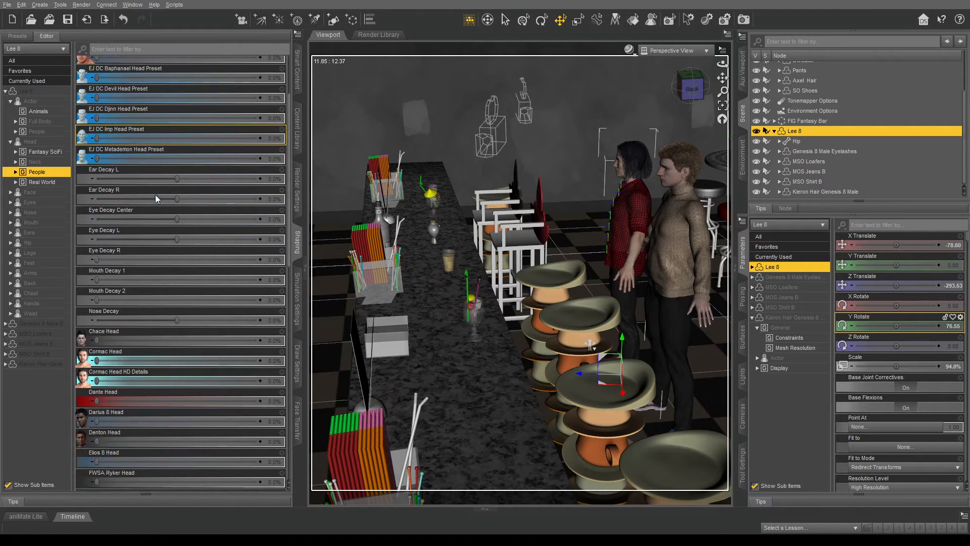
scroll(156, 195, down, 2)
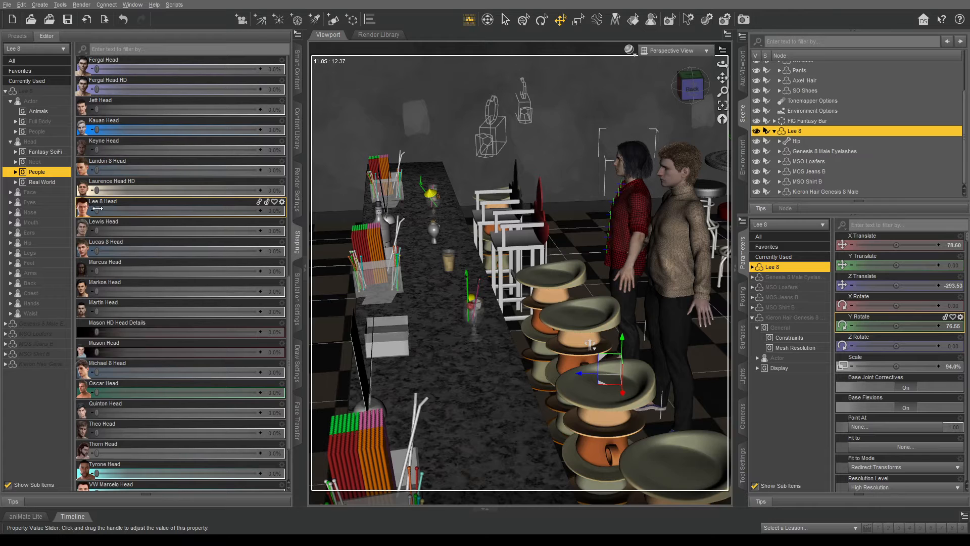
scroll(126, 210, down, 3)
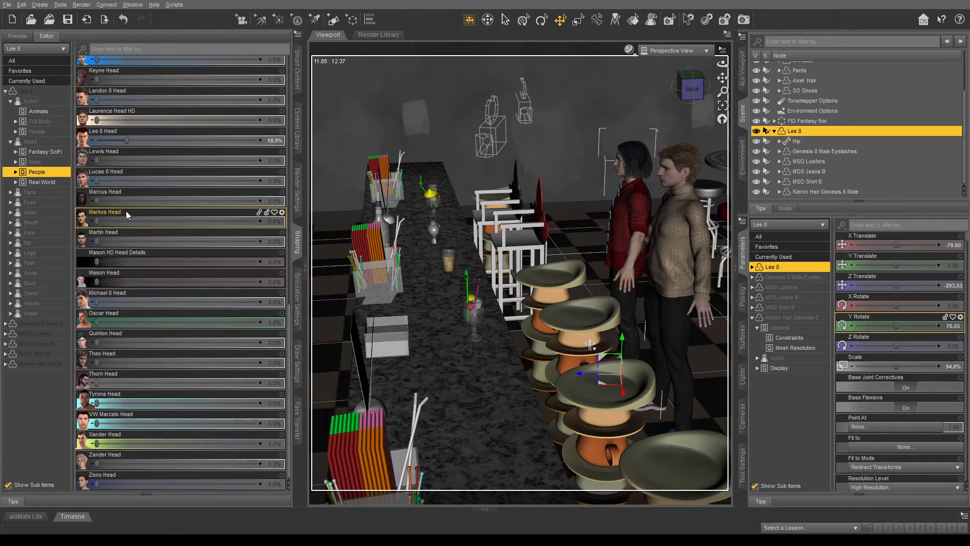
scroll(187, 302, up, 5)
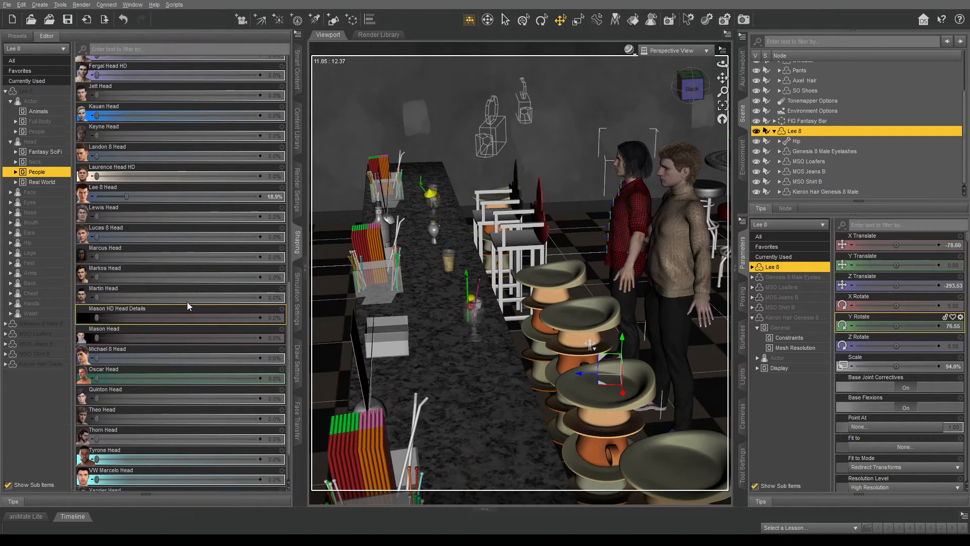
scroll(187, 301, up, 10)
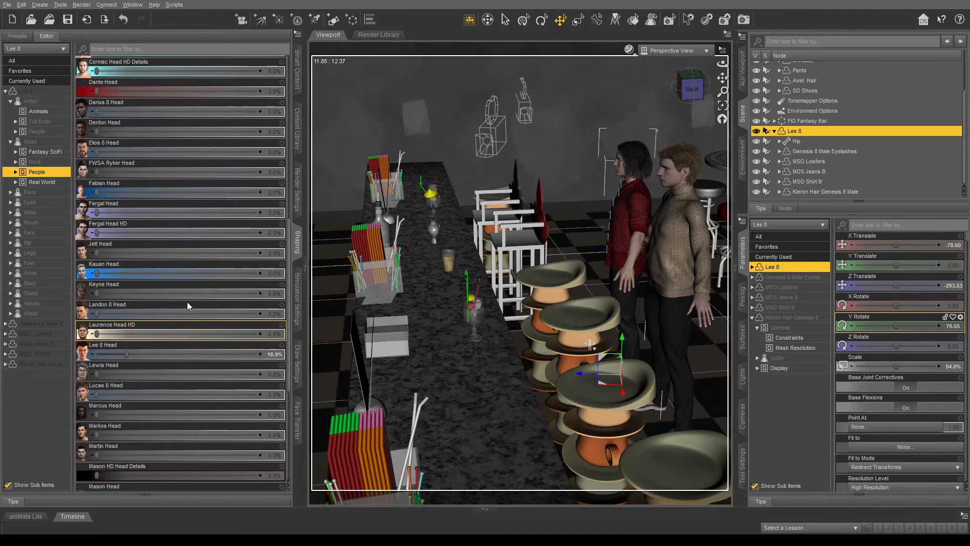
- Set the Ichiro Head shape from the real-world EJ Ethnics head morphs to 94.7% on Lee 8
click(22, 182)
click(16, 182)
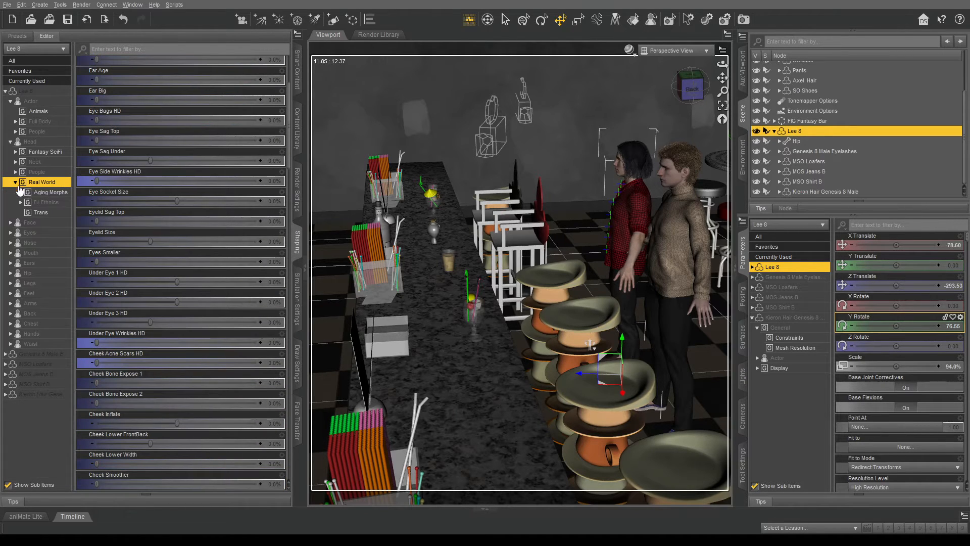
click(46, 202)
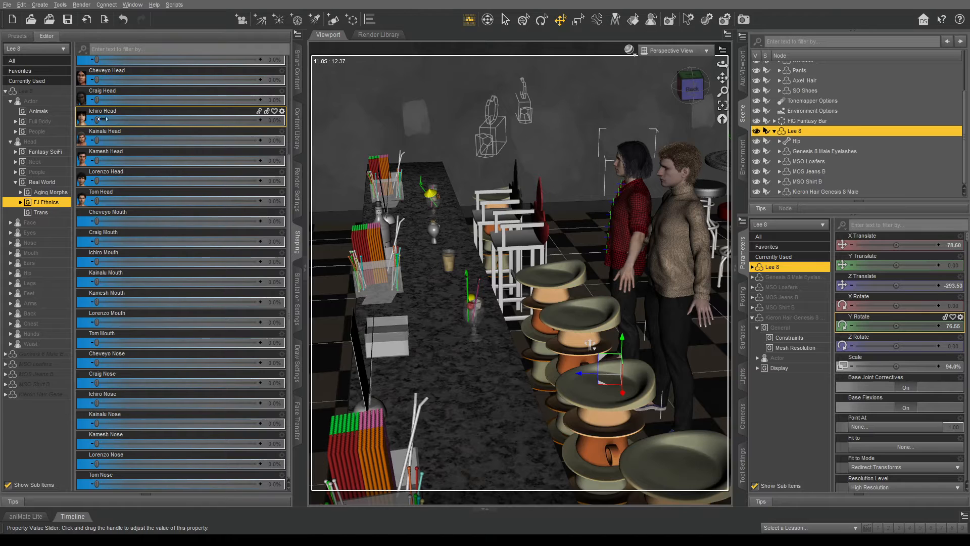
drag(96, 120, 247, 124)
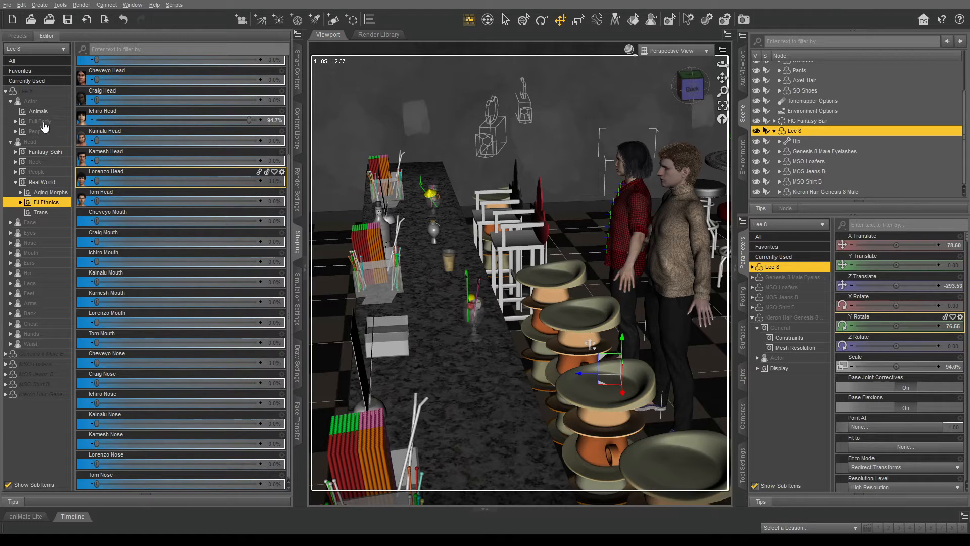
- Set Lee 8's Ichiro Body shape from the EJ Ethnics full-body morphs to 70.8% and Lee 8 Body to 42.2%
click(15, 121)
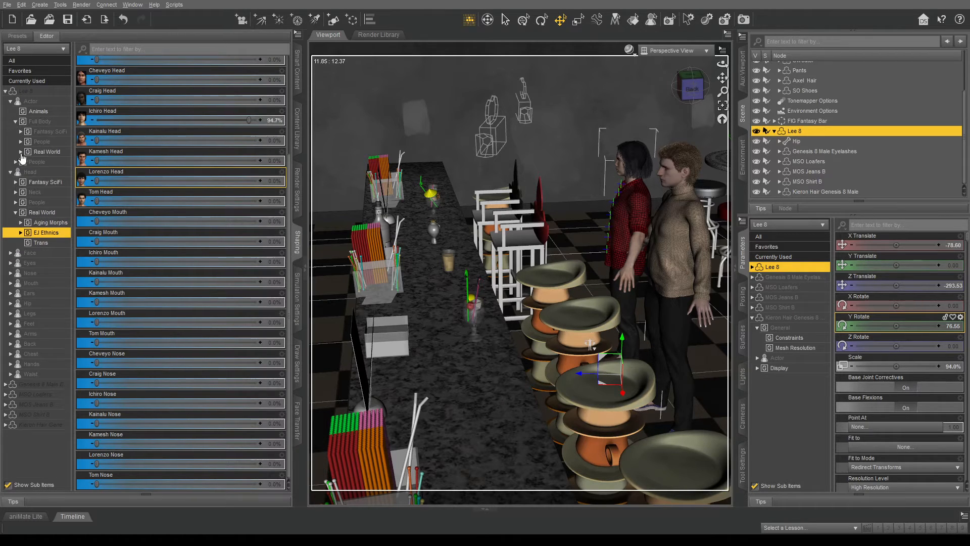
click(36, 152)
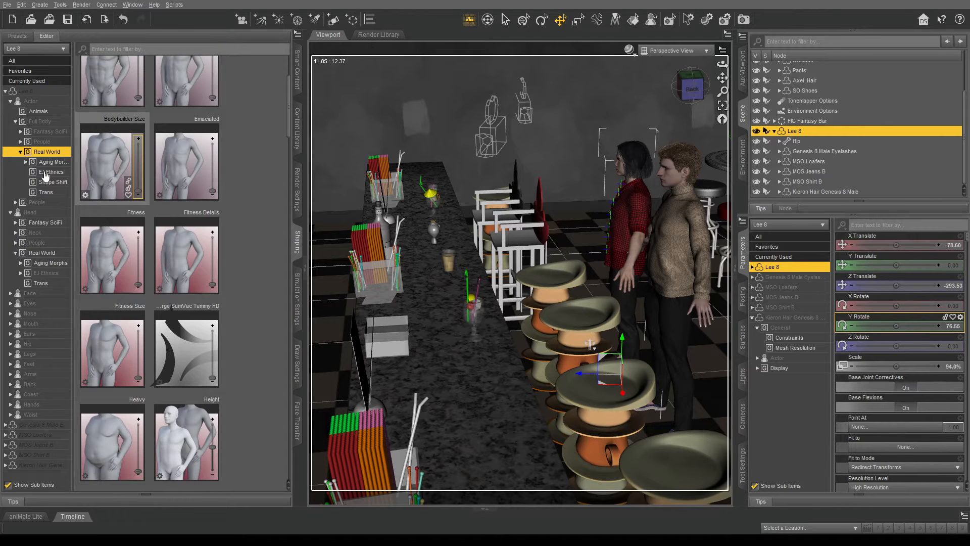
click(43, 172)
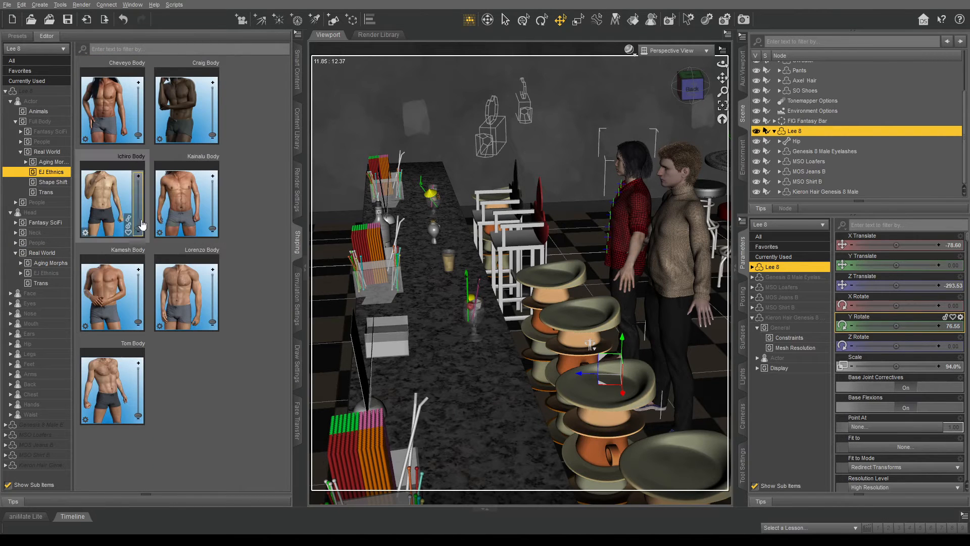
drag(136, 228, 138, 194)
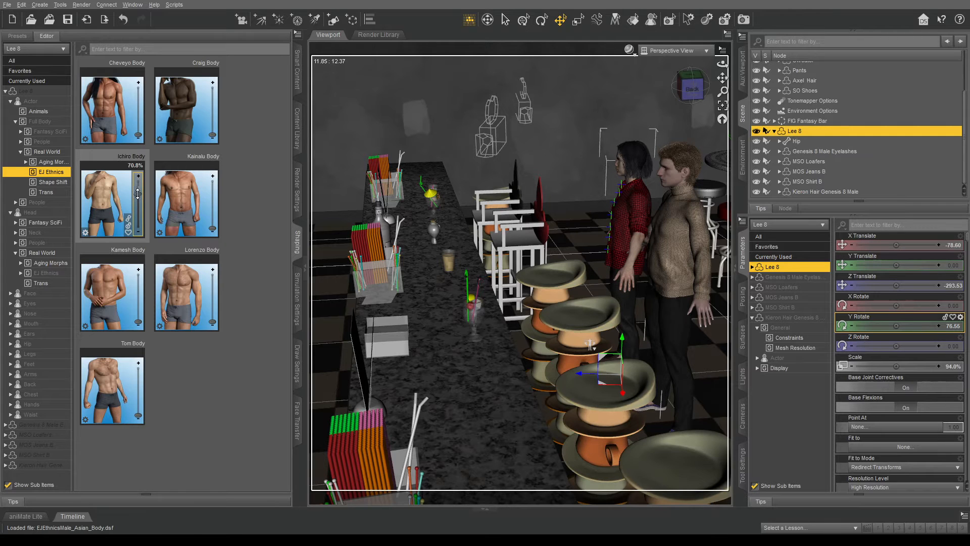
click(30, 84)
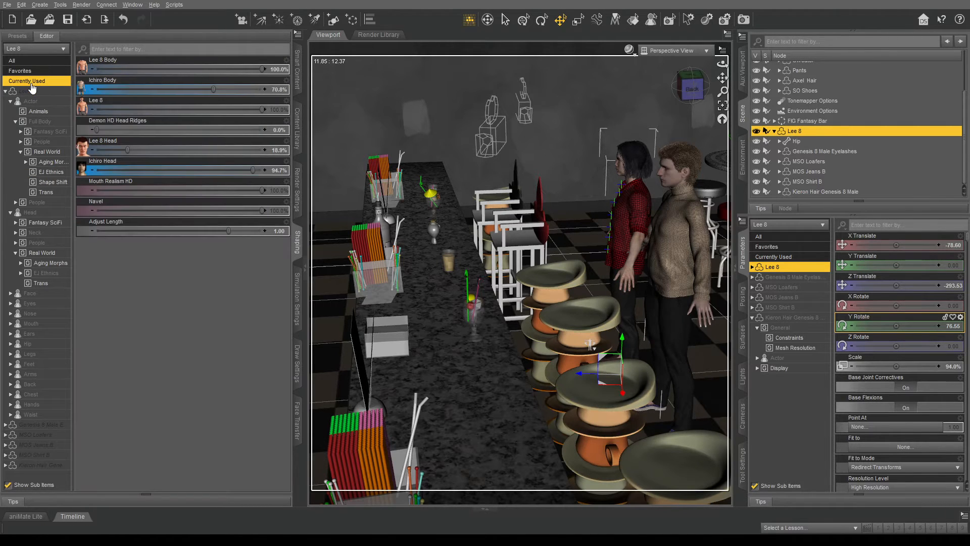
drag(263, 69, 174, 73)
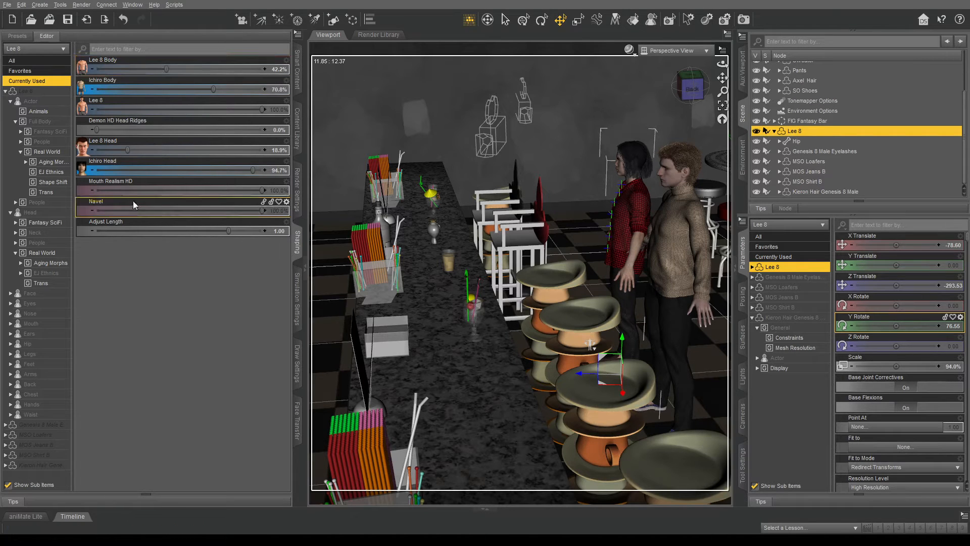
- Using the real-world full-body shapes, set Lee 8's Bodybuilder to 53.1% and Body Tone to 76.0%
click(38, 112)
click(38, 131)
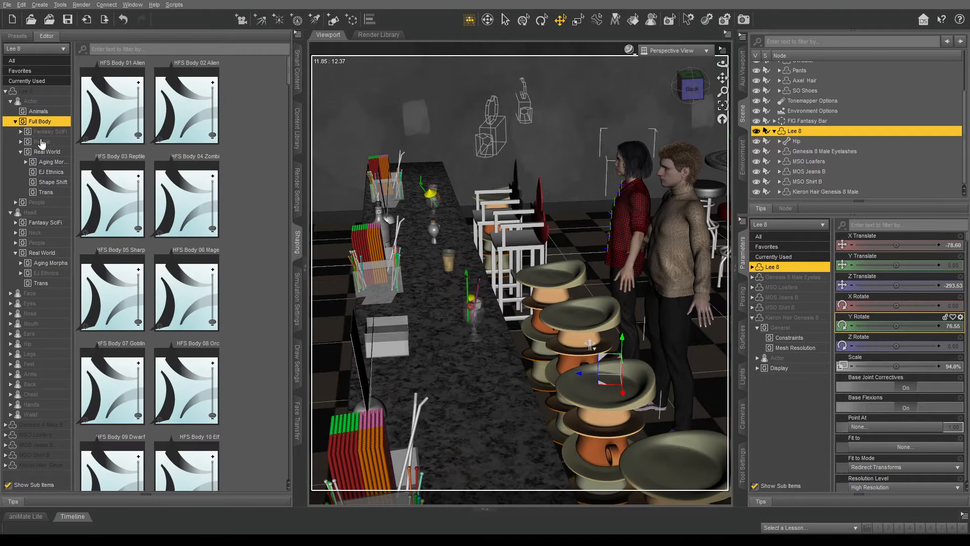
click(42, 141)
scroll(146, 227, down, 20)
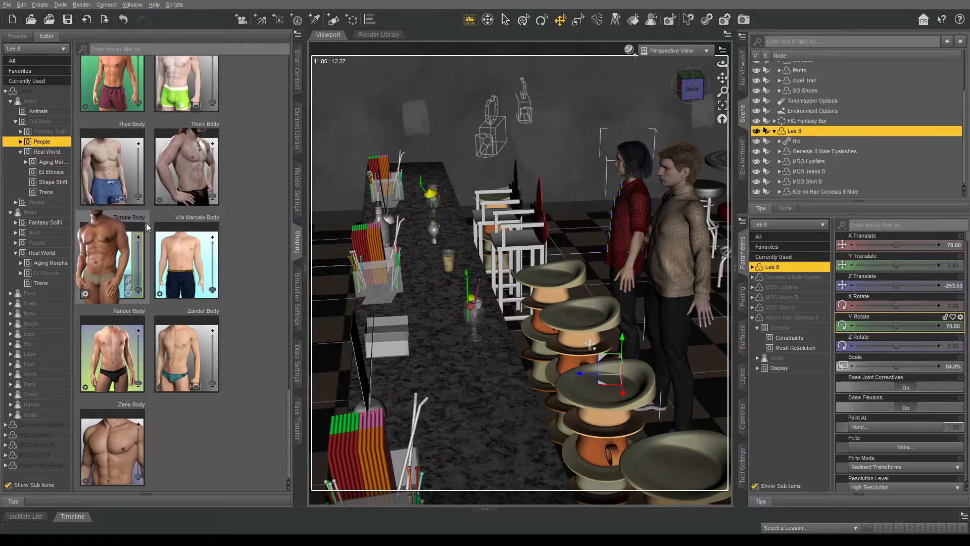
scroll(147, 223, up, 6)
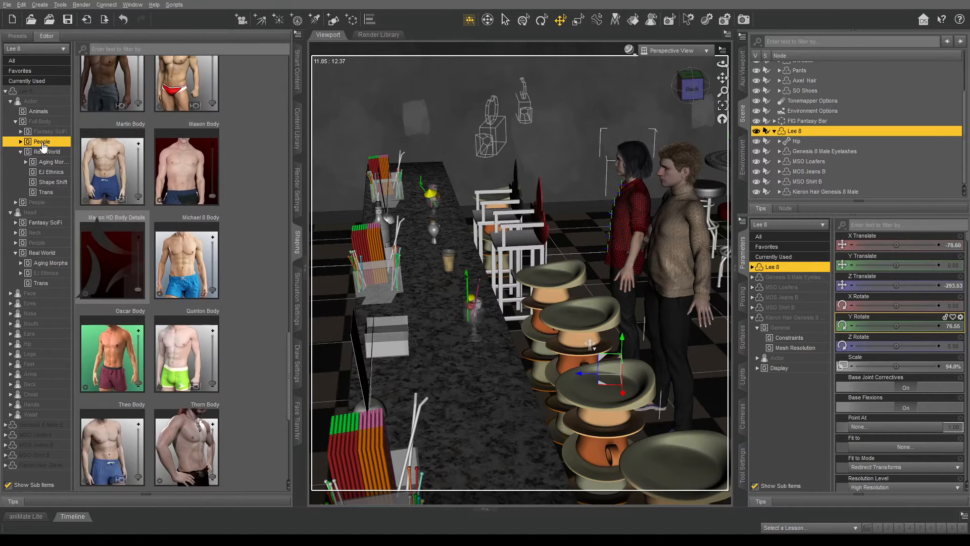
click(46, 151)
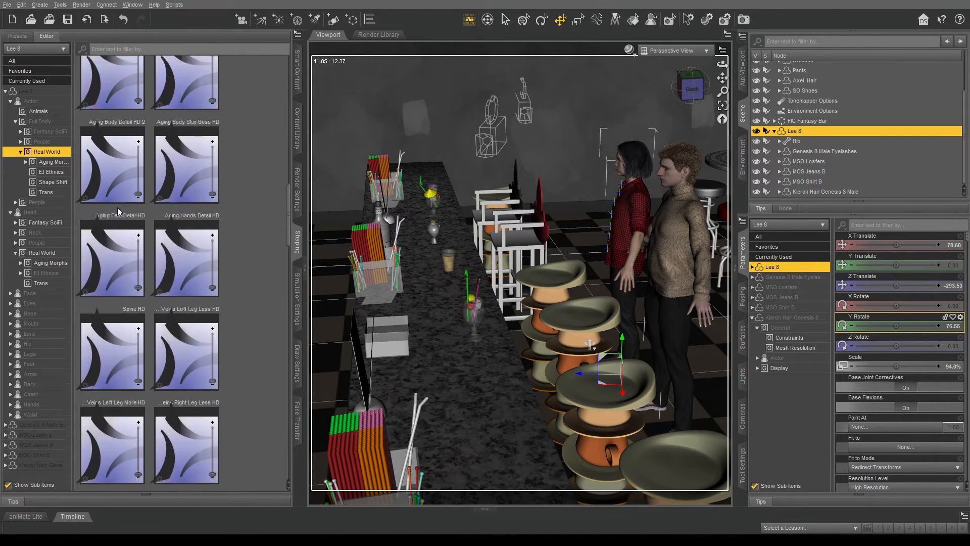
scroll(117, 208, down, 5)
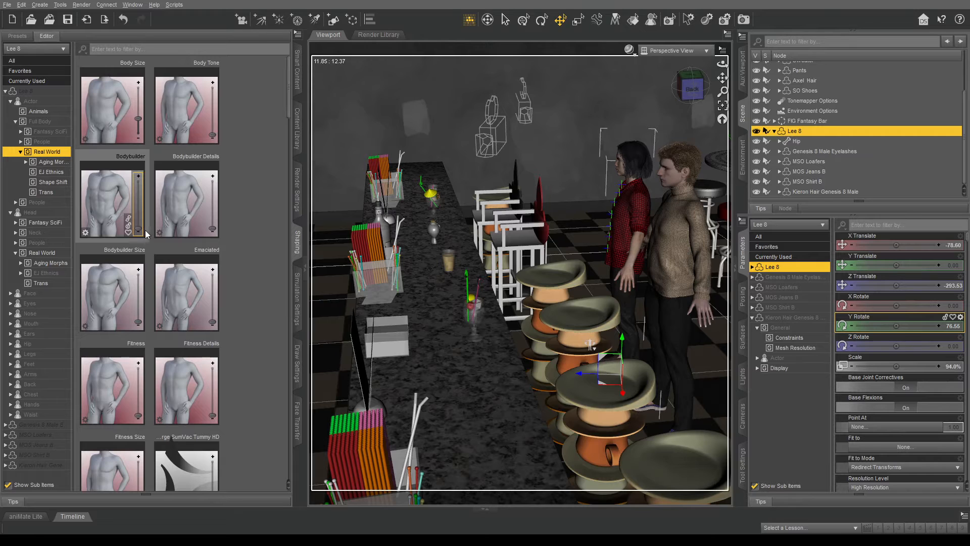
drag(139, 230, 140, 202)
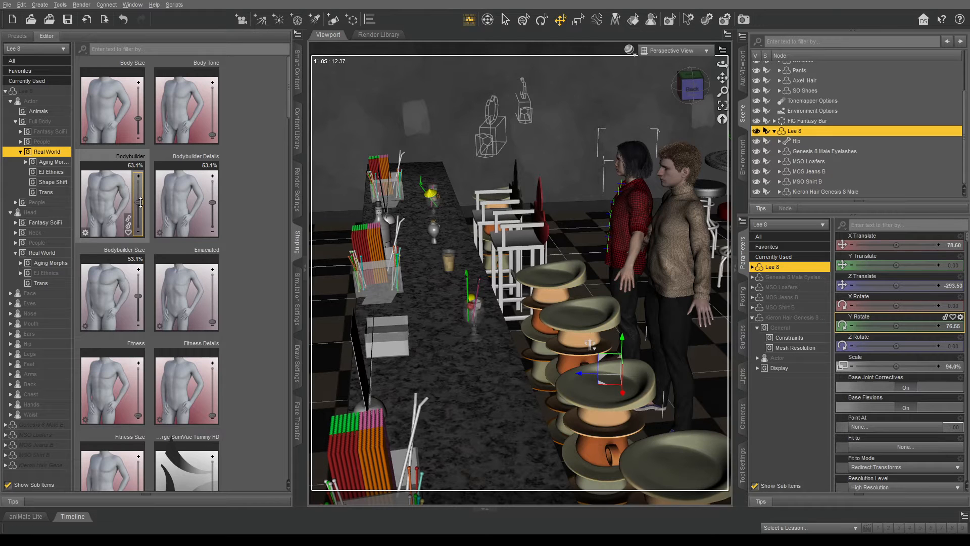
drag(212, 136, 214, 97)
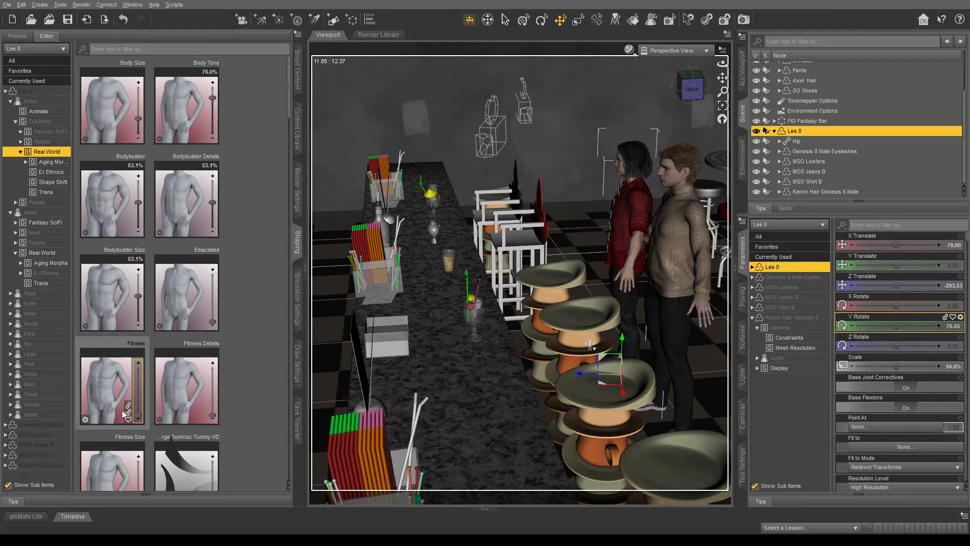
- Set Lee 8's Fitness shape to 57.3% and reduce Bodybuilder Size to 25.0%
drag(138, 416, 139, 387)
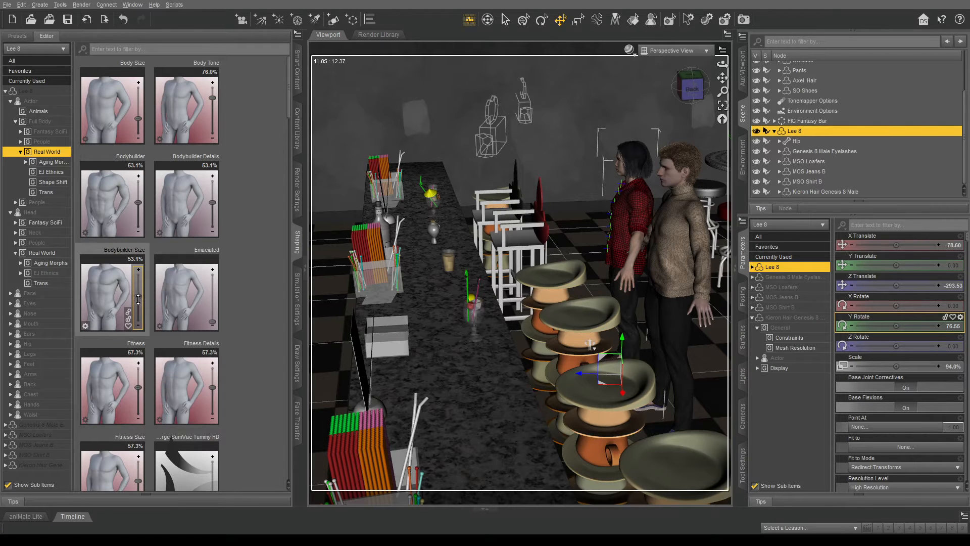
drag(139, 299, 139, 307)
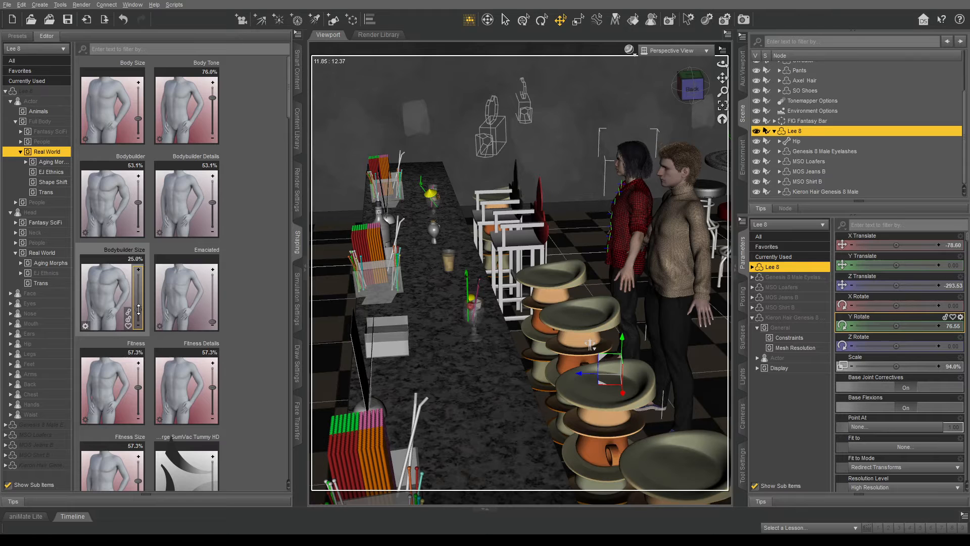
scroll(138, 309, down, 5)
scroll(139, 309, down, 3)
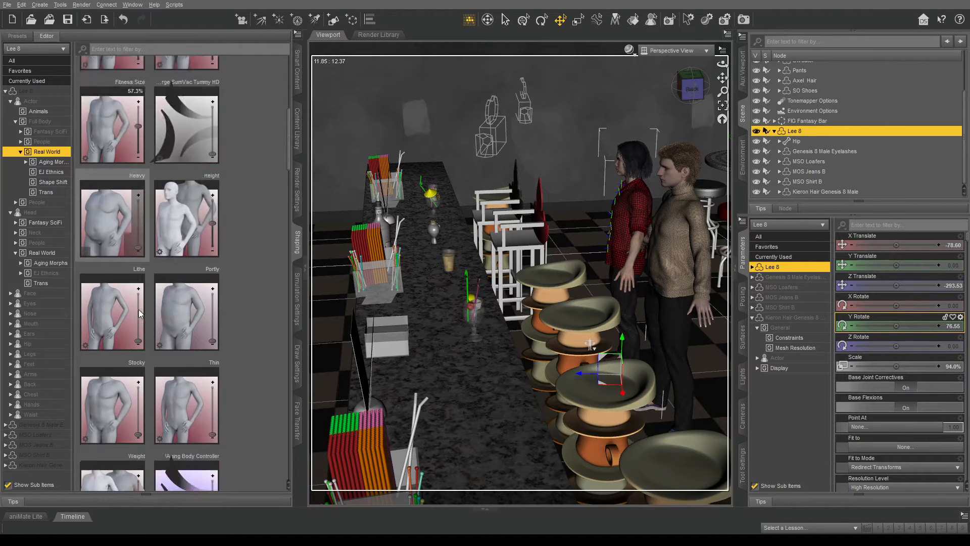
scroll(138, 309, up, 3)
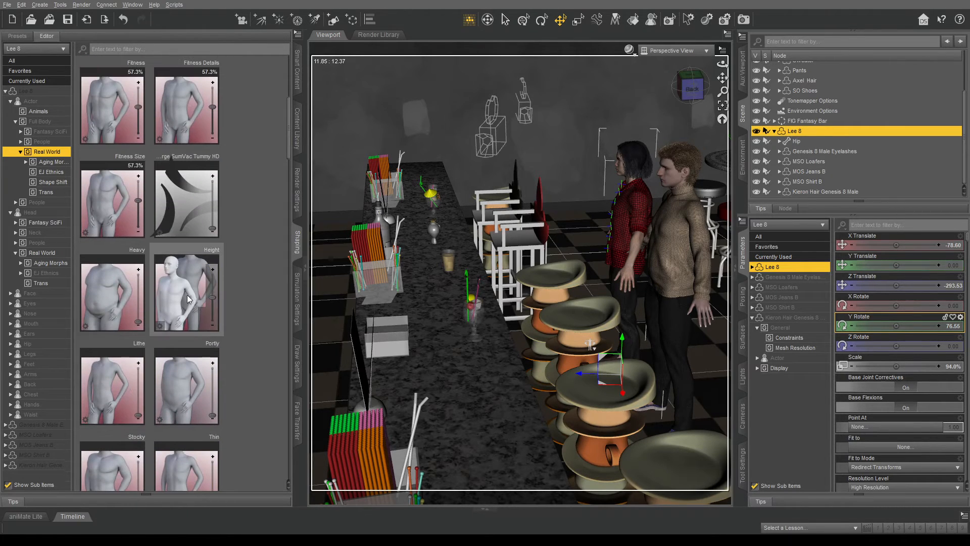
scroll(220, 341, down, 3)
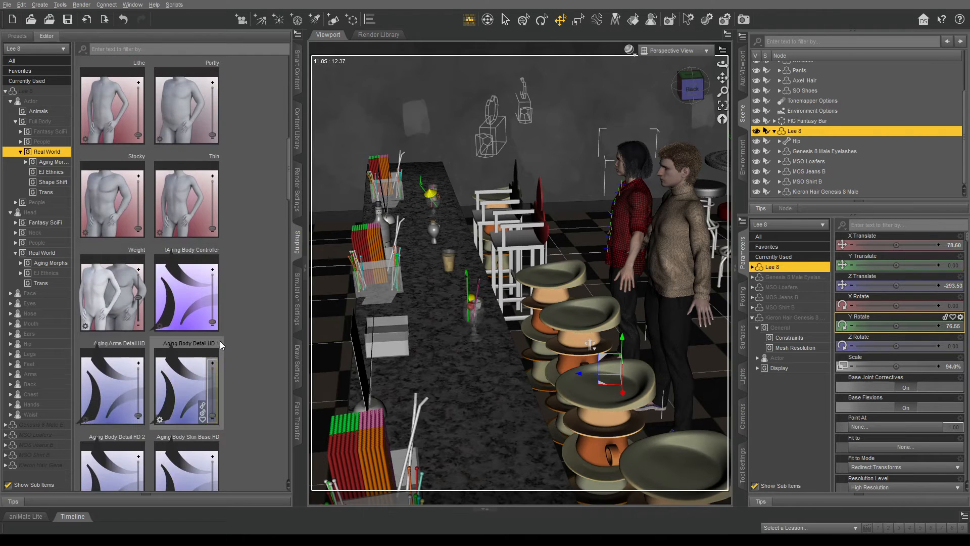
scroll(262, 329, up, 6)
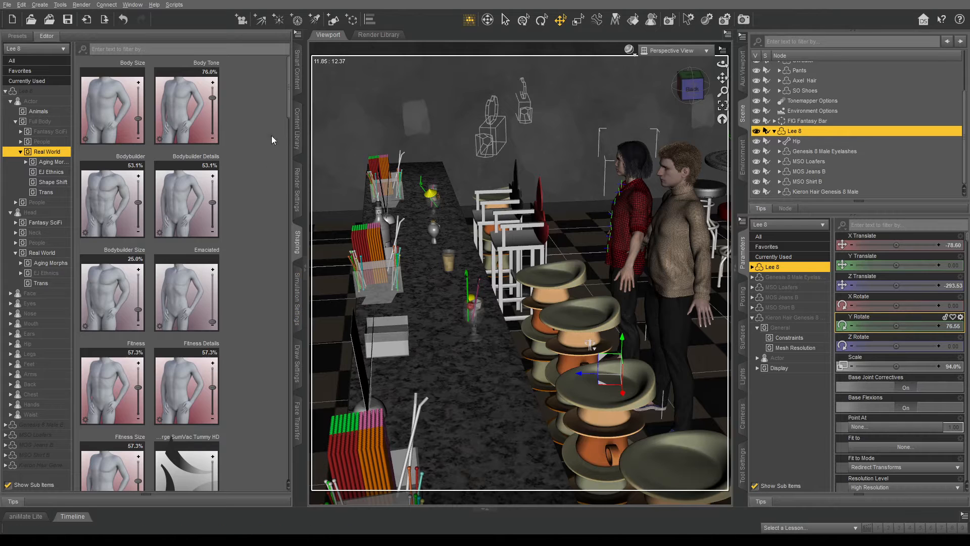
click(298, 136)
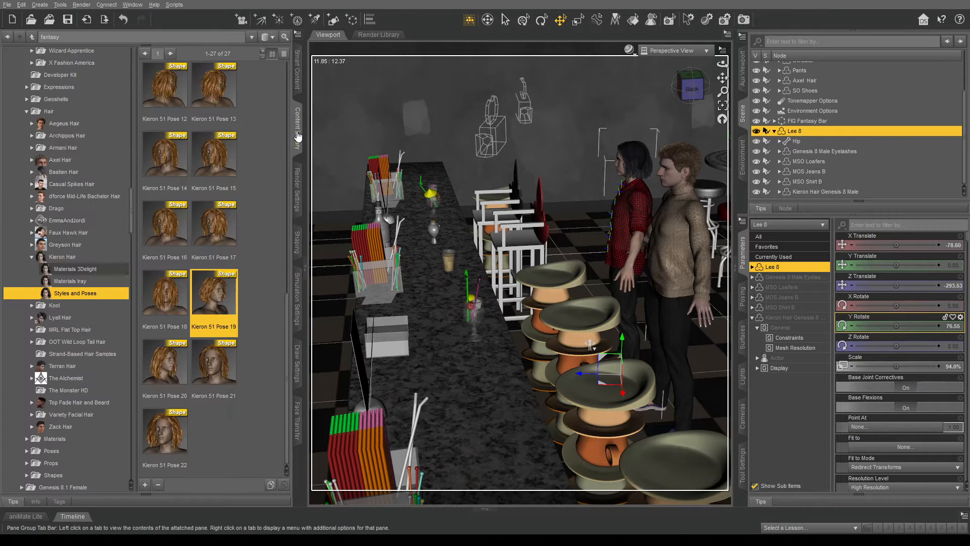
click(27, 111)
scroll(108, 204, up, 8)
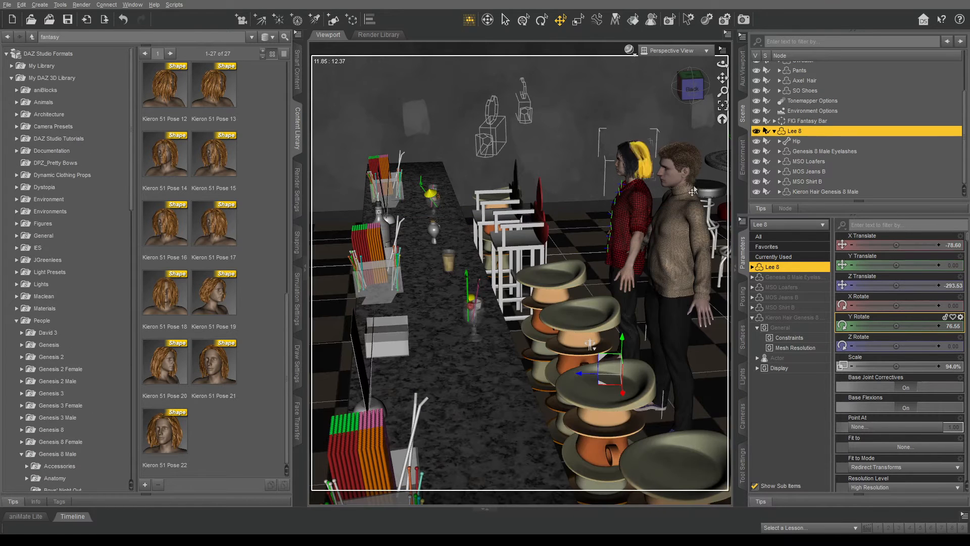
- Add a new camera to the scene from a perspective view looking along the bar counter toward the two characters
drag(723, 63, 714, 80)
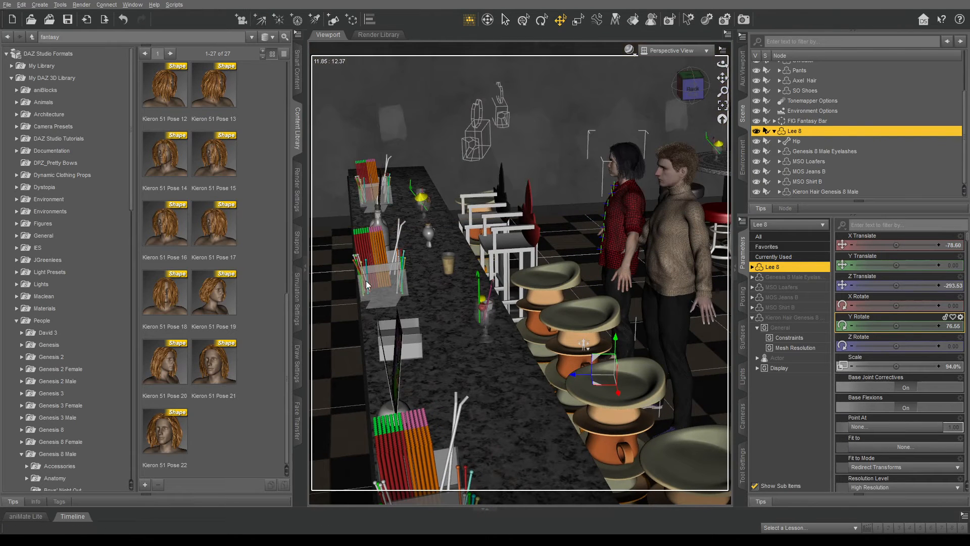
click(363, 378)
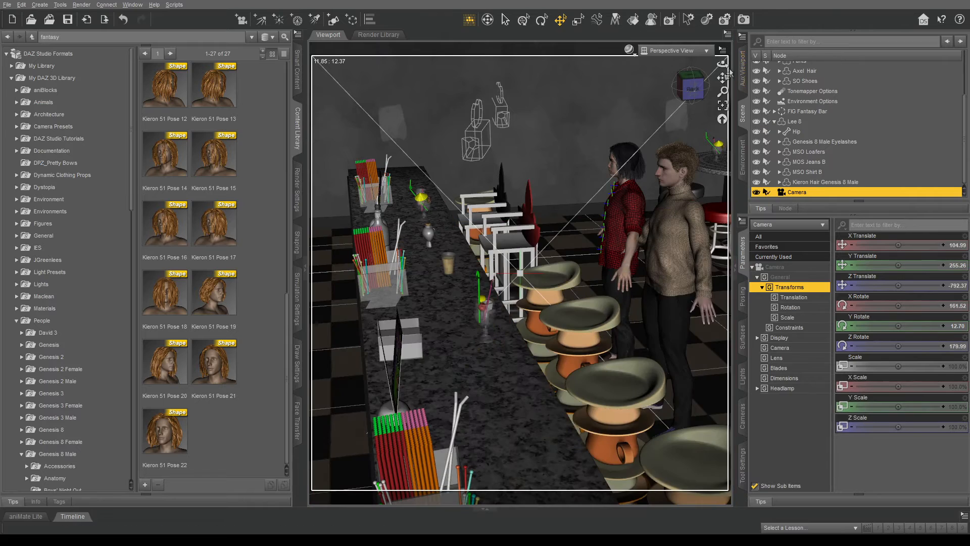
drag(723, 62, 676, 66)
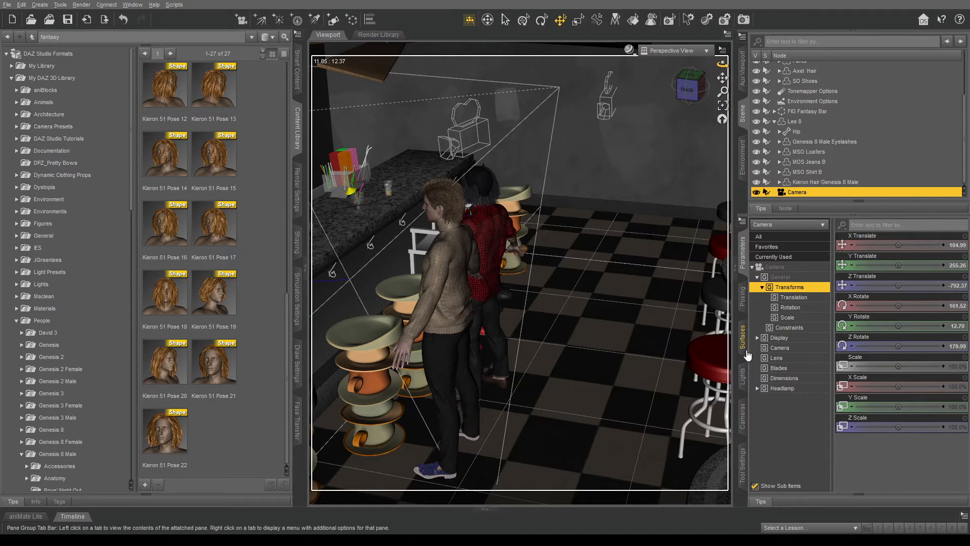
- Look through the new camera, move it closer to the counter and characters, and return to the Perspective View
click(742, 417)
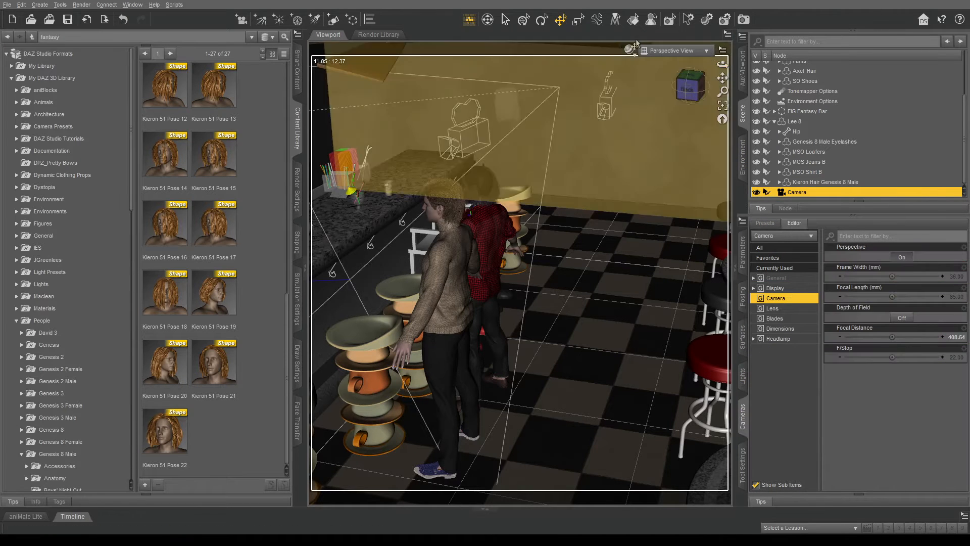
click(664, 179)
scroll(657, 192, up, 4)
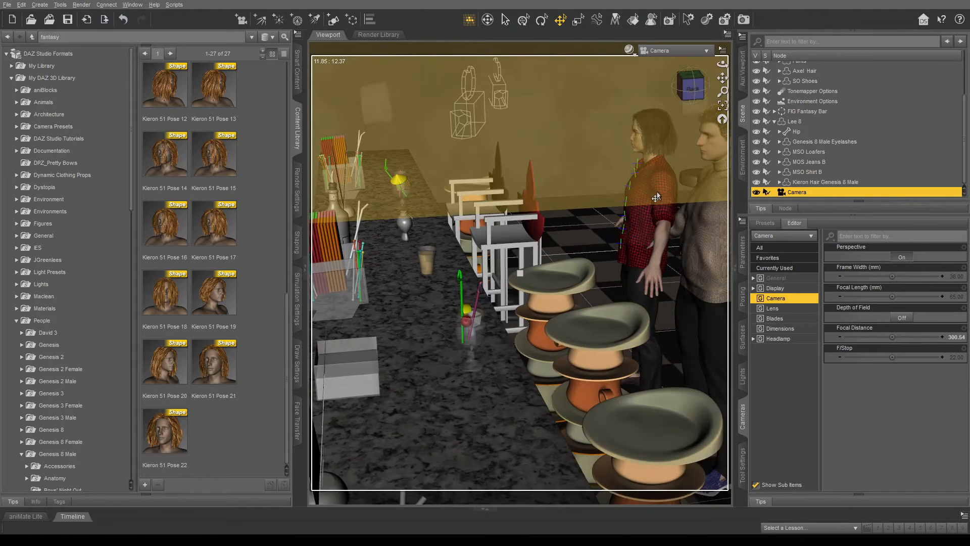
scroll(657, 196, up, 3)
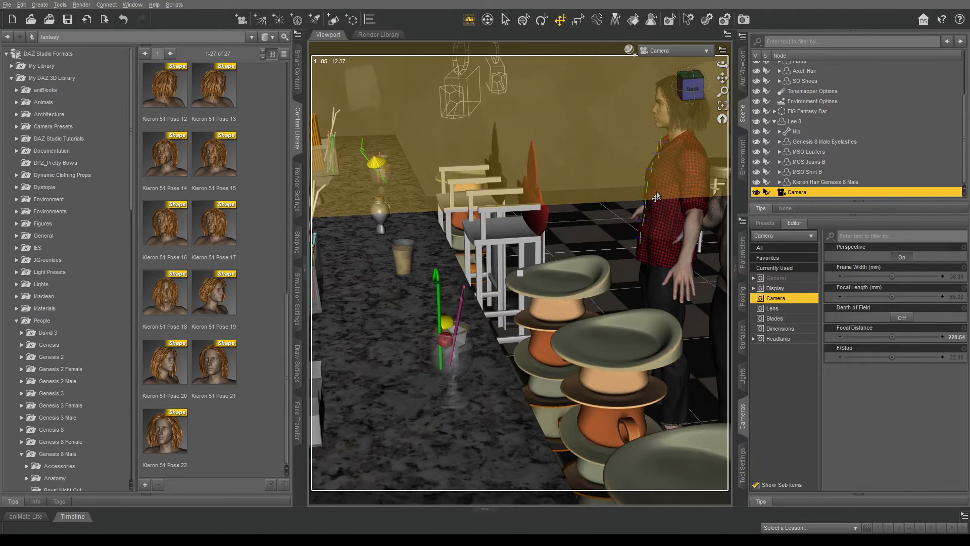
scroll(657, 197, up, 1)
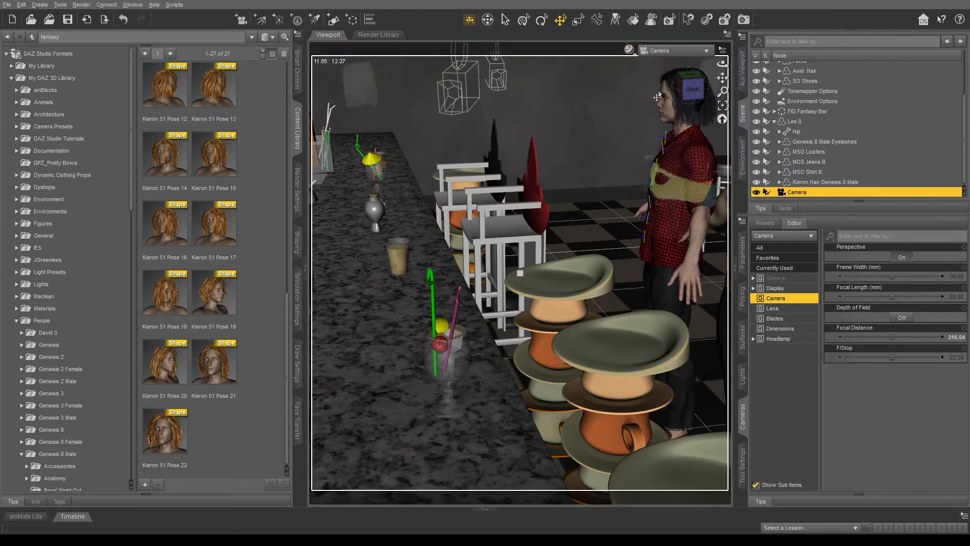
click(666, 51)
click(664, 61)
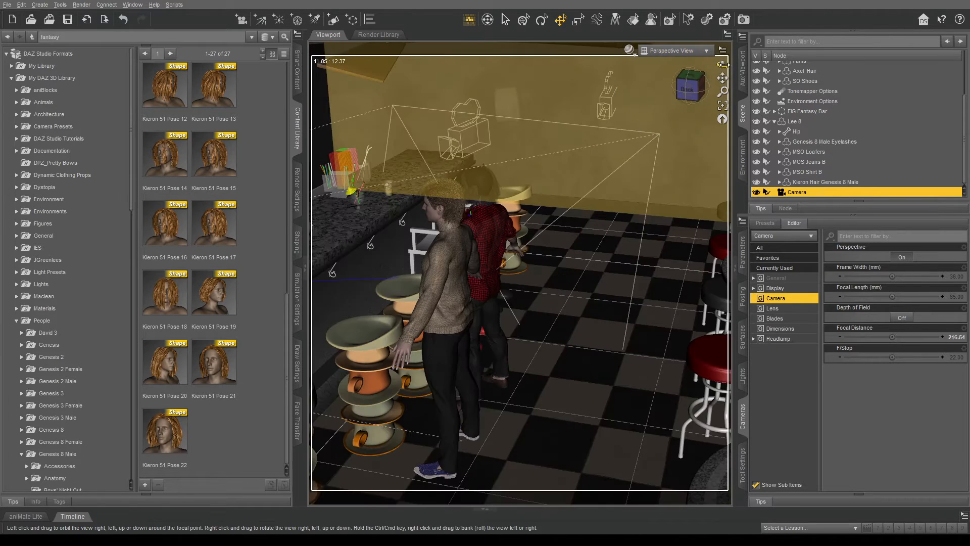
- Turn on the new camera's Depth of Field and set Focal Distance to 308.65 and F/Stop to 45.78
drag(723, 64, 640, 118)
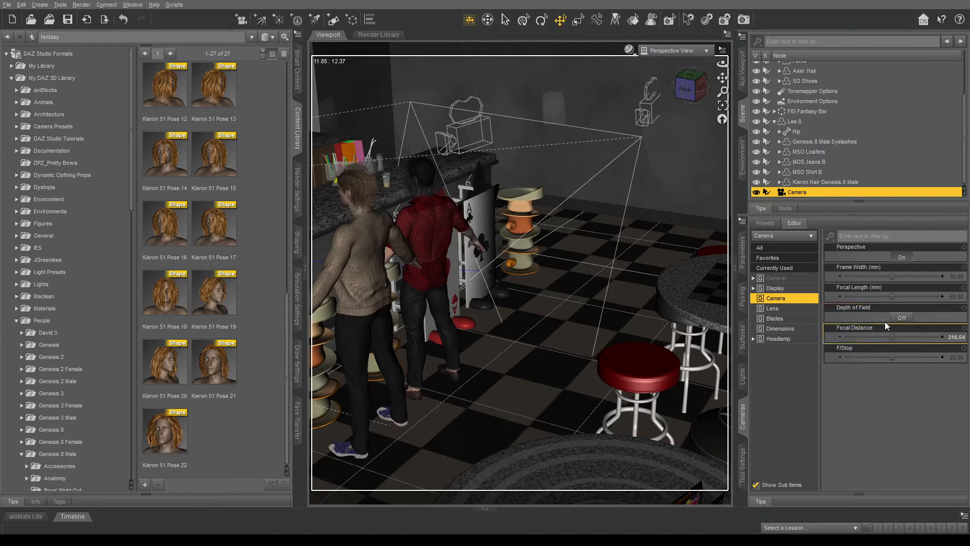
click(894, 318)
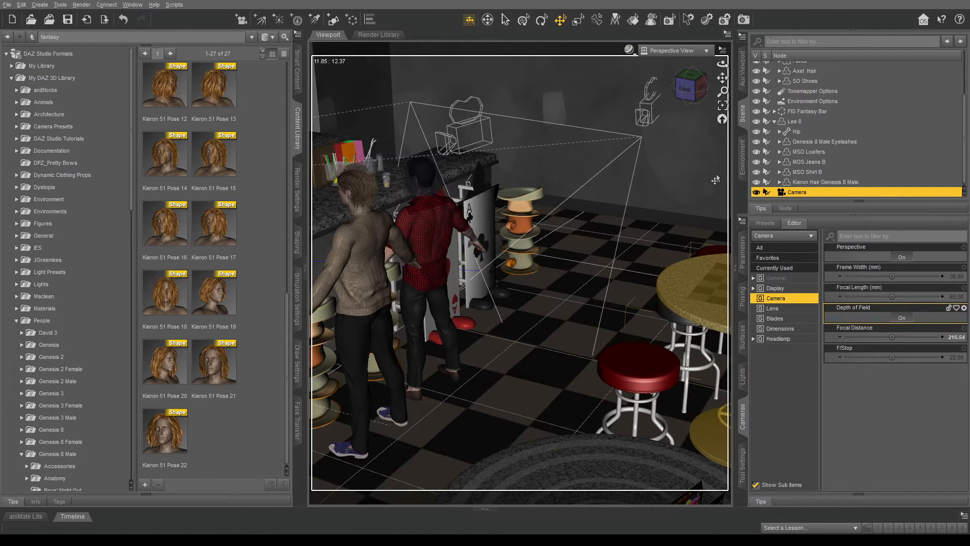
drag(718, 73, 740, 79)
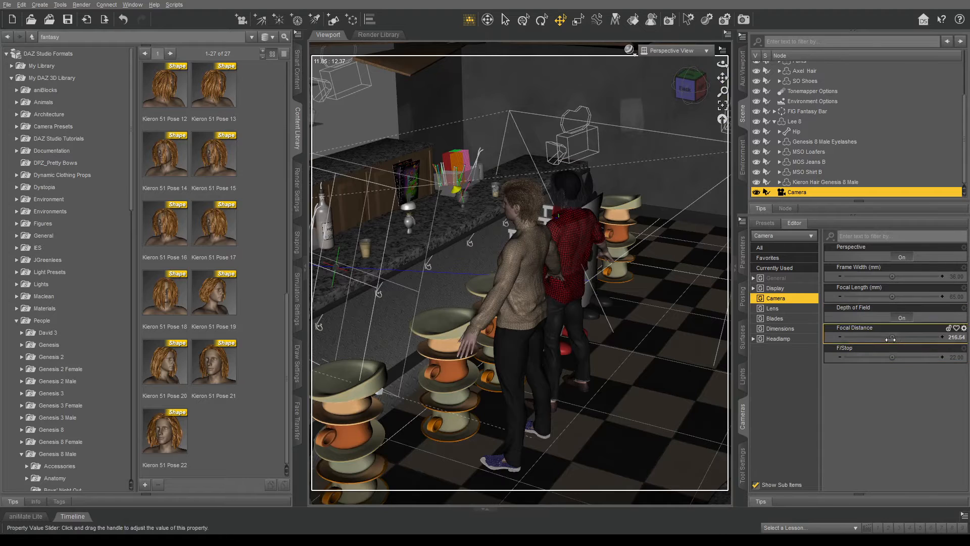
mouse_move(892, 337)
mouse_down()
mouse_move(919, 338)
mouse_move(897, 358)
mouse_move(911, 357)
mouse_move(875, 337)
mouse_move(886, 337)
mouse_up()
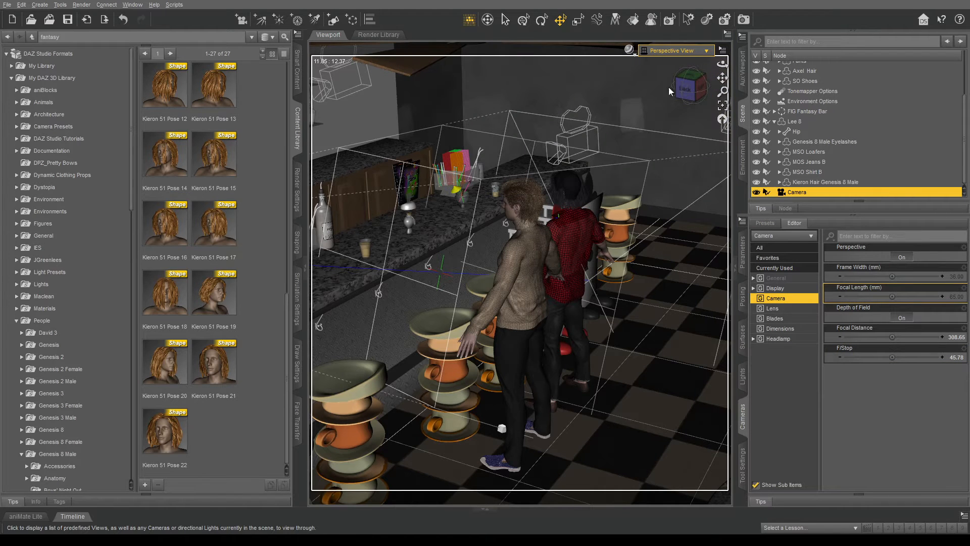
- Select Lee 8 and expand the Genesis 8 Male Poses folder in the content library
mouse_move(723, 64)
mouse_down()
mouse_move(721, 78)
mouse_move(703, 79)
mouse_up()
click(794, 123)
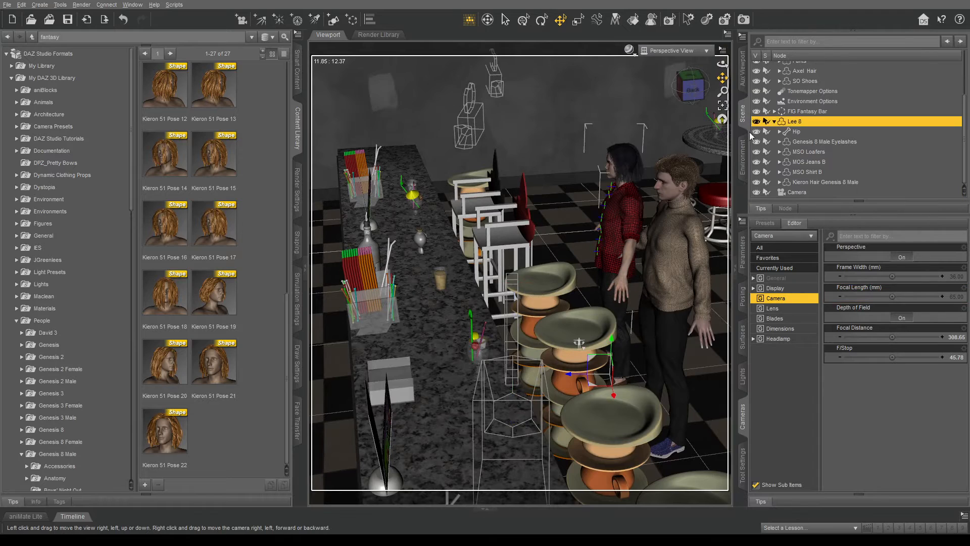
click(35, 321)
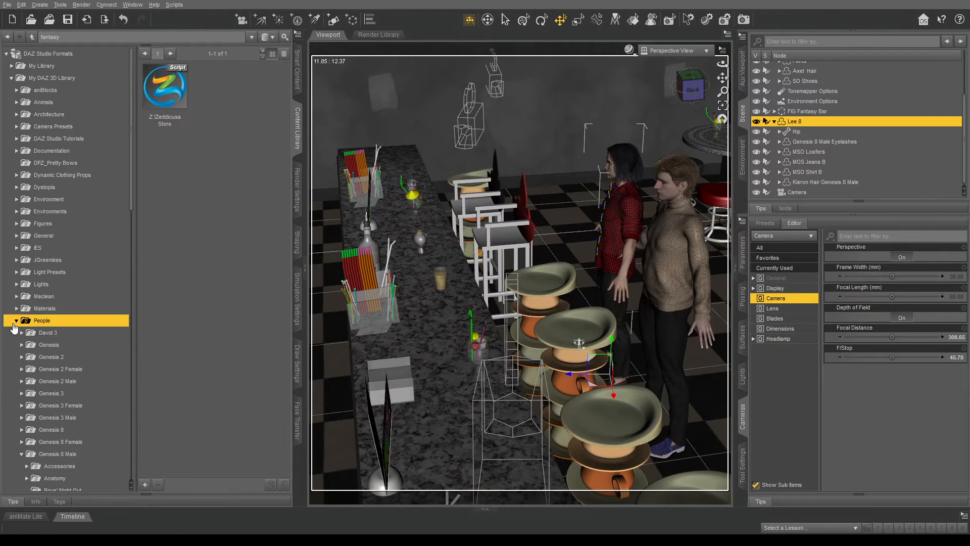
click(17, 321)
click(16, 321)
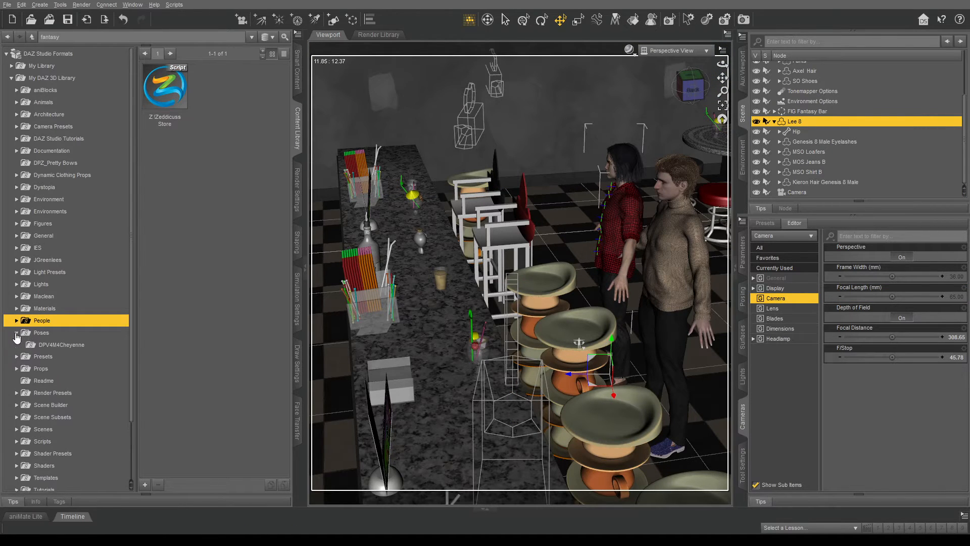
scroll(49, 357, down, 6)
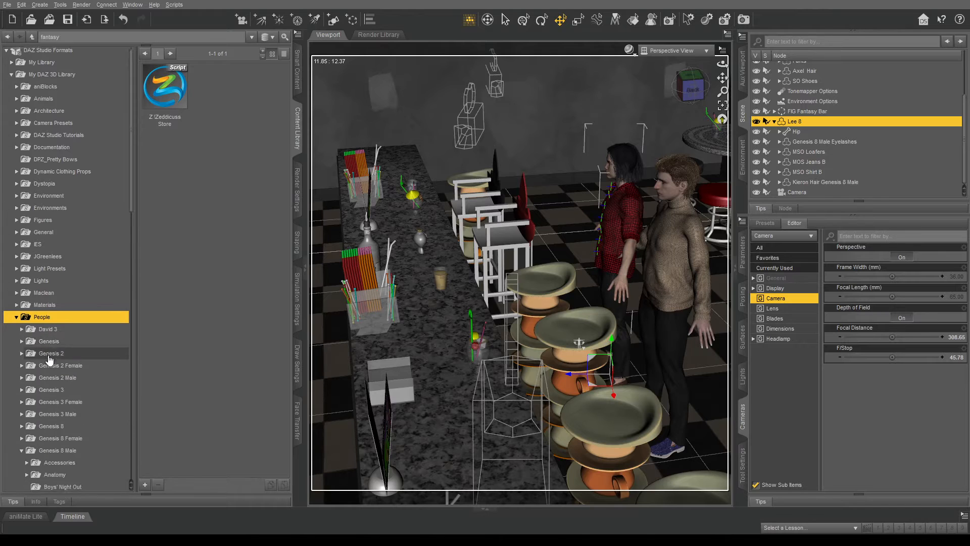
scroll(29, 331, down, 3)
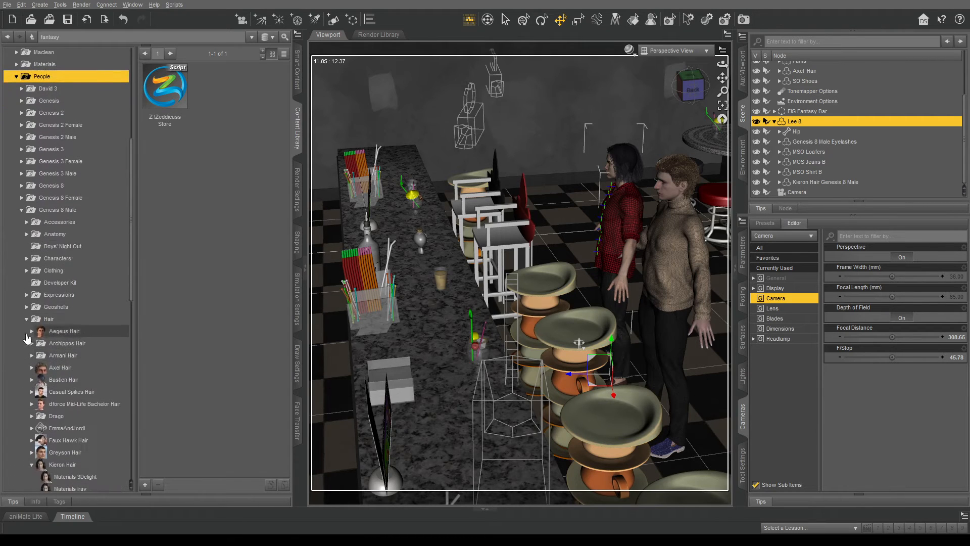
click(27, 319)
click(27, 344)
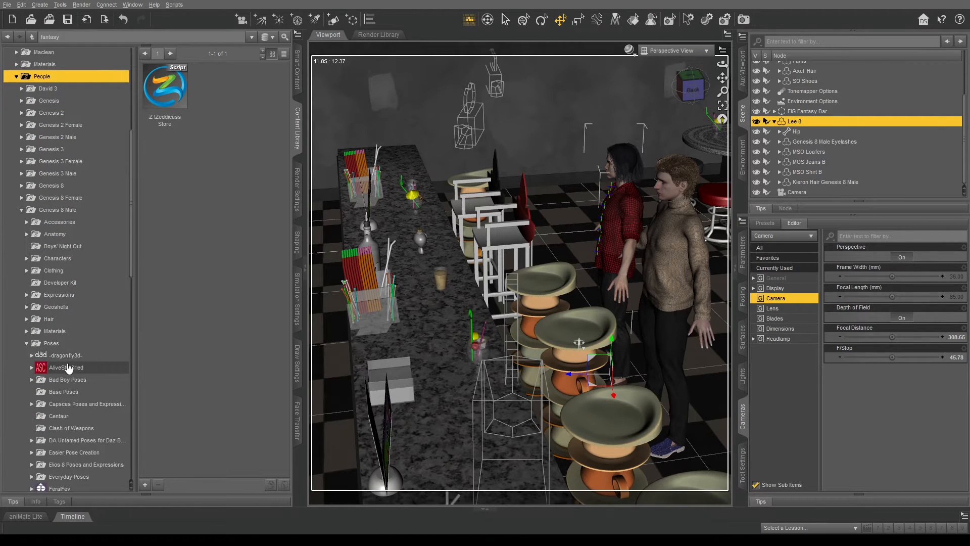
- Find the Simply Sitting pose set among the Genesis 8 Male poses and expand its subfolders
scroll(51, 359, down, 5)
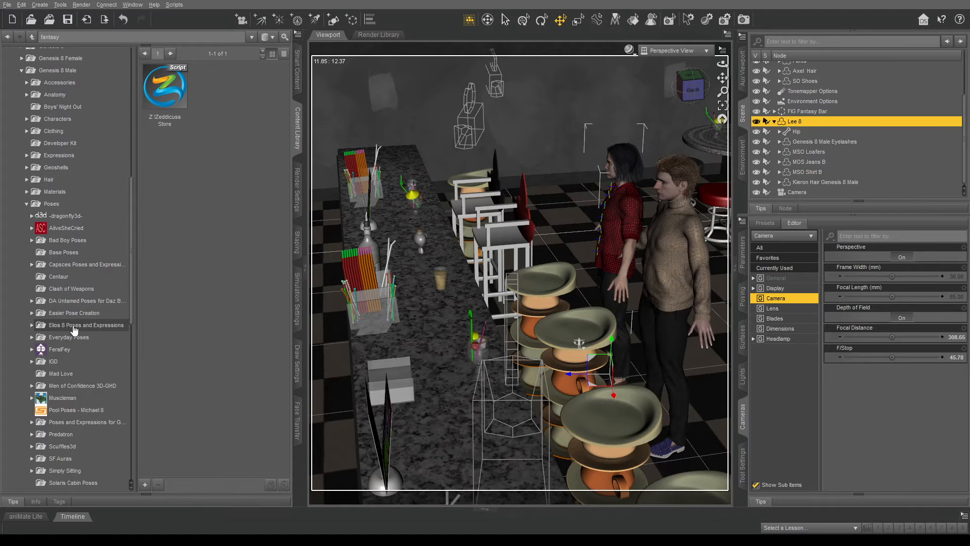
scroll(78, 364, down, 9)
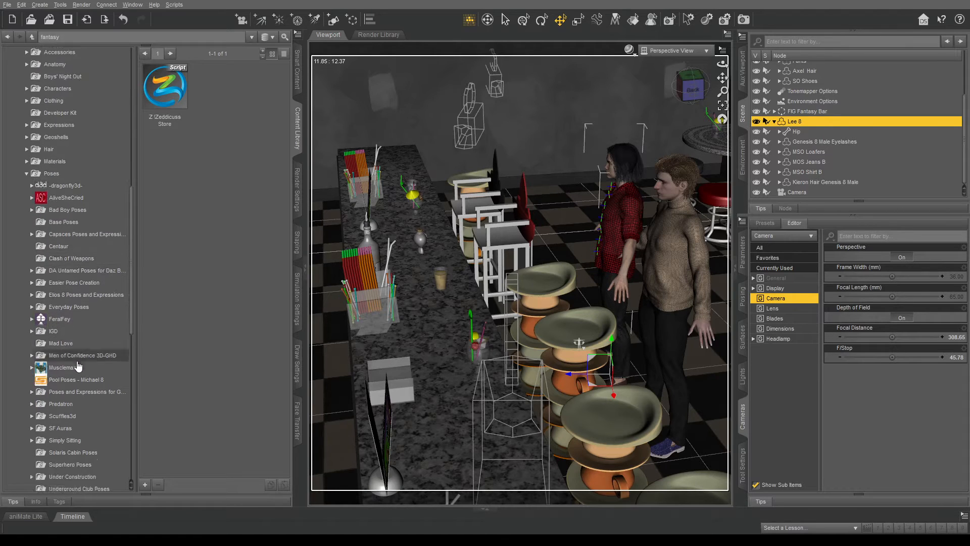
scroll(78, 365, up, 2)
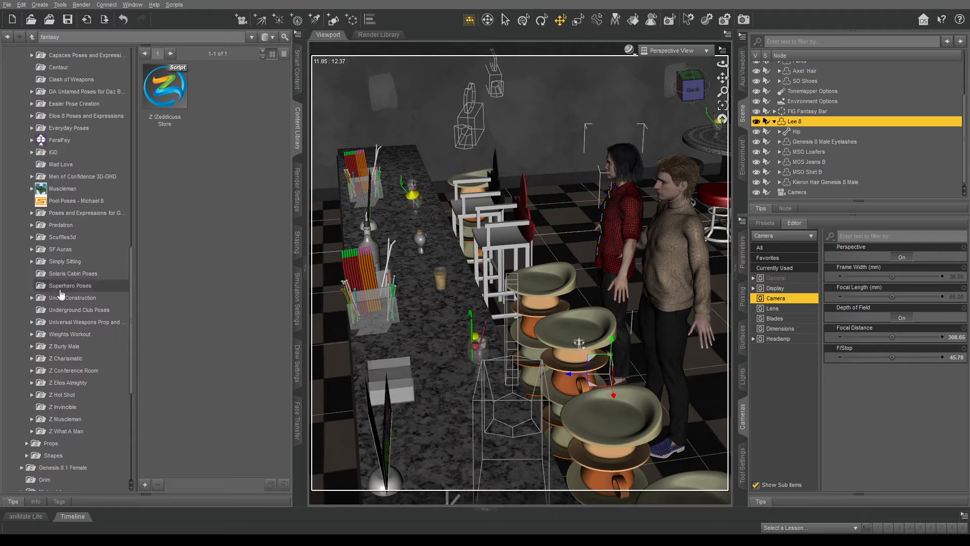
click(55, 267)
scroll(56, 273, up, 20)
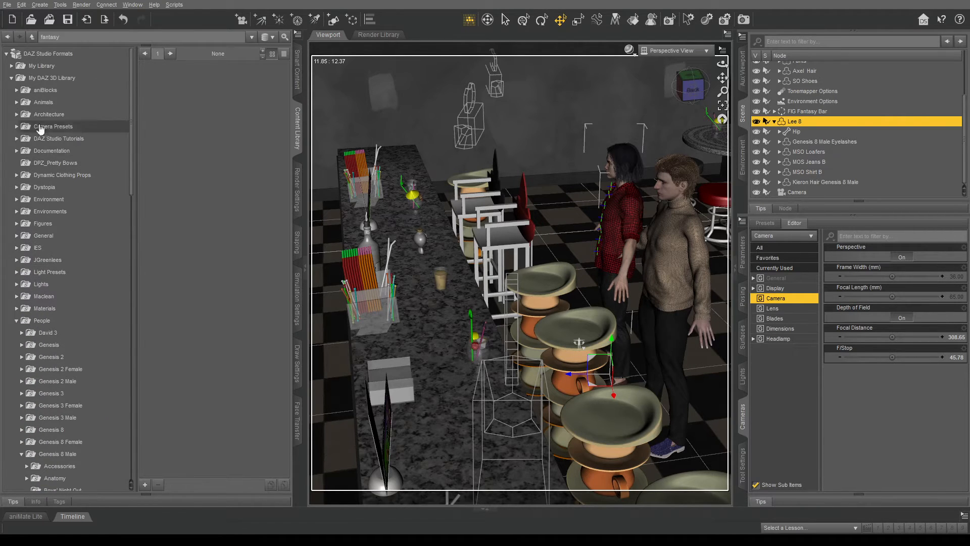
scroll(72, 335, down, 3)
scroll(72, 335, down, 12)
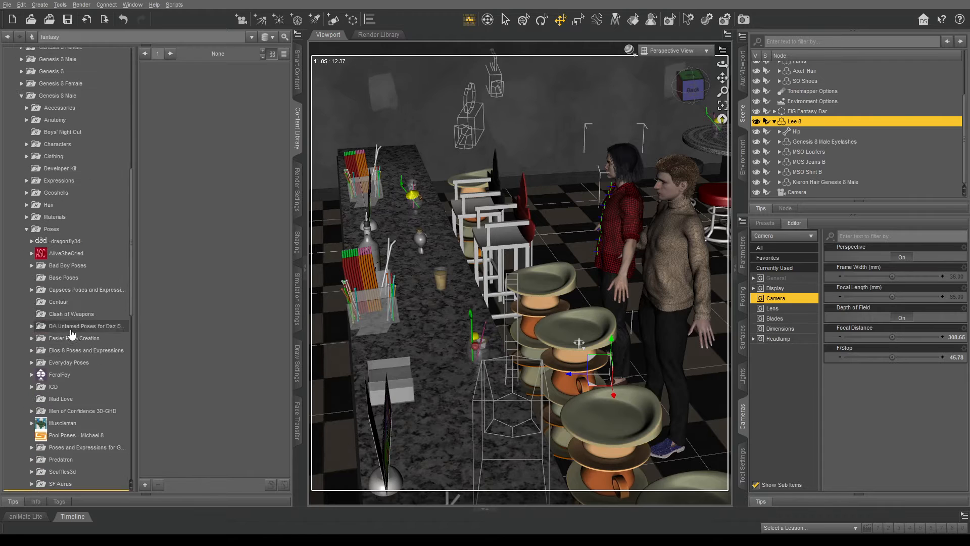
click(31, 332)
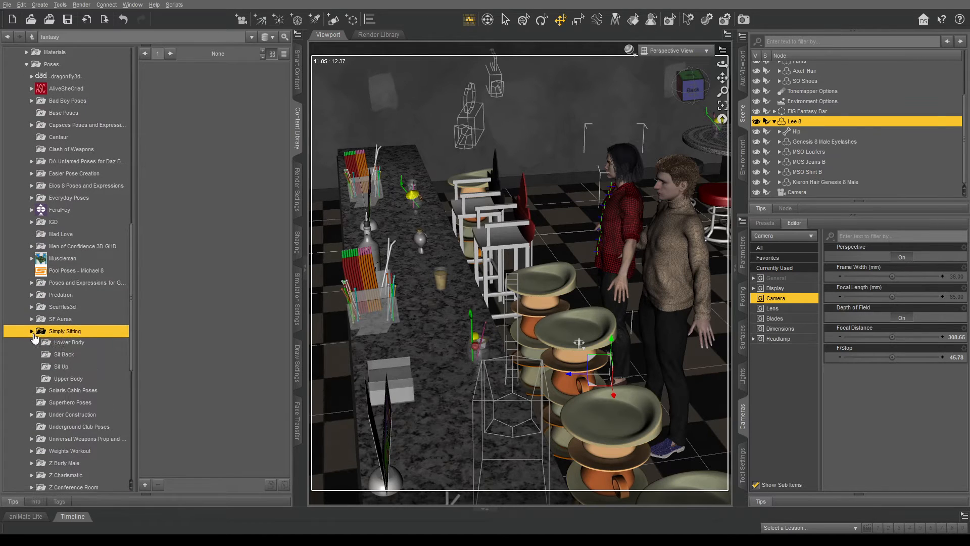
- Apply the Simply Sitting Male Sit Up 01 pose to Lee 8 and move him onto a cup-shaped stool at the counter
click(61, 368)
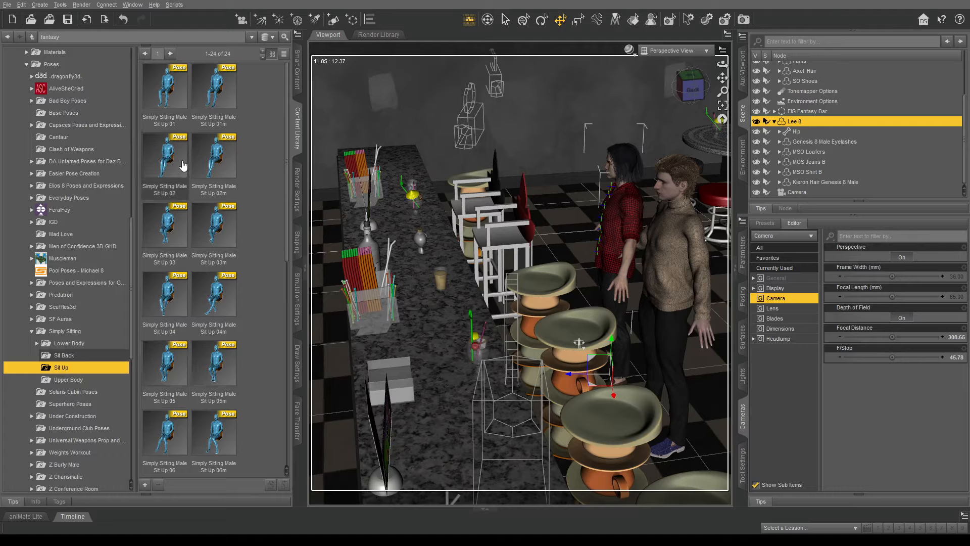
click(162, 95)
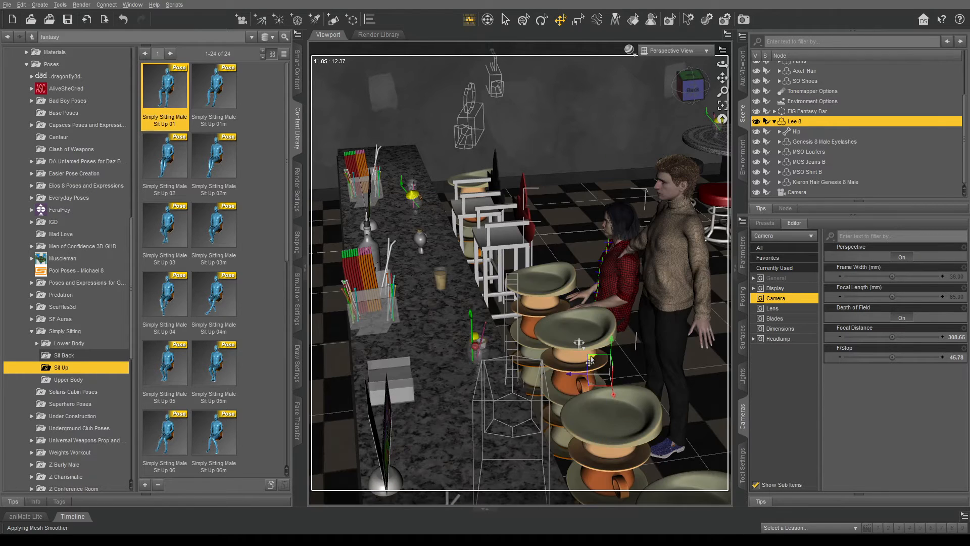
drag(579, 346, 528, 318)
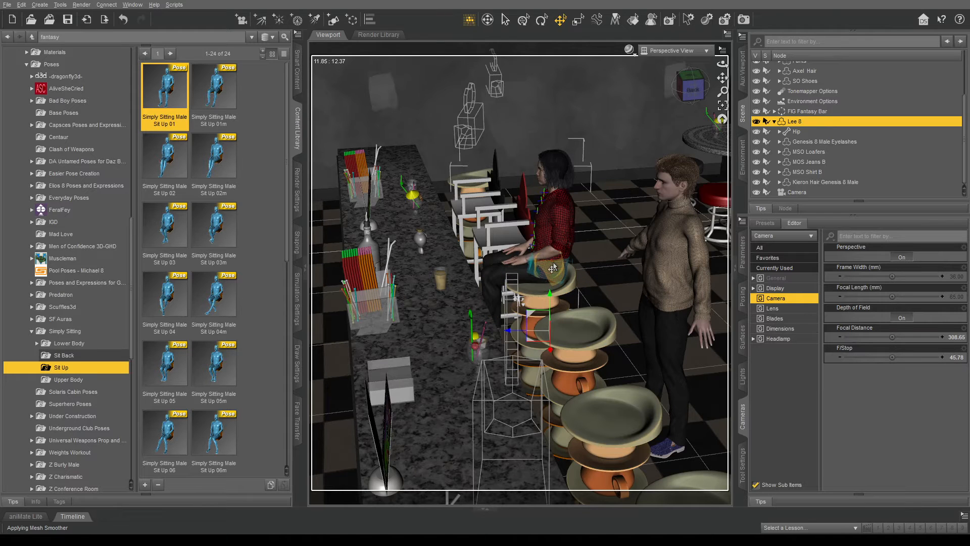
- Set the Sit Pose shape of Lee 8's MSO Shirt B to 82.6%
click(579, 282)
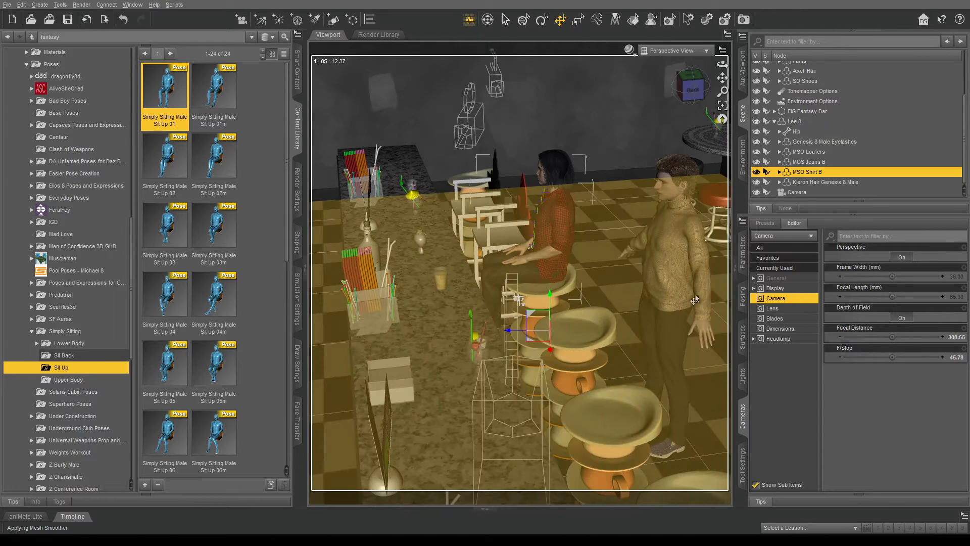
click(741, 255)
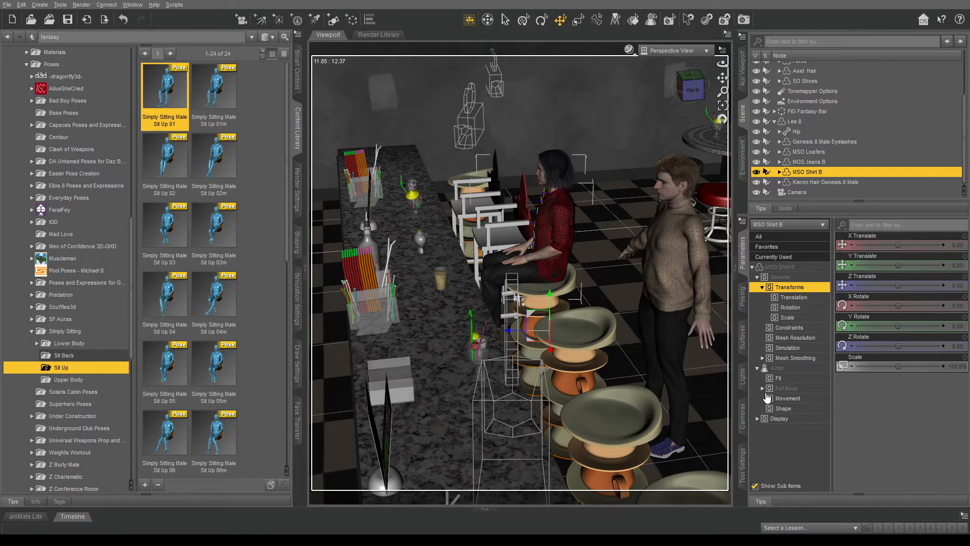
click(783, 408)
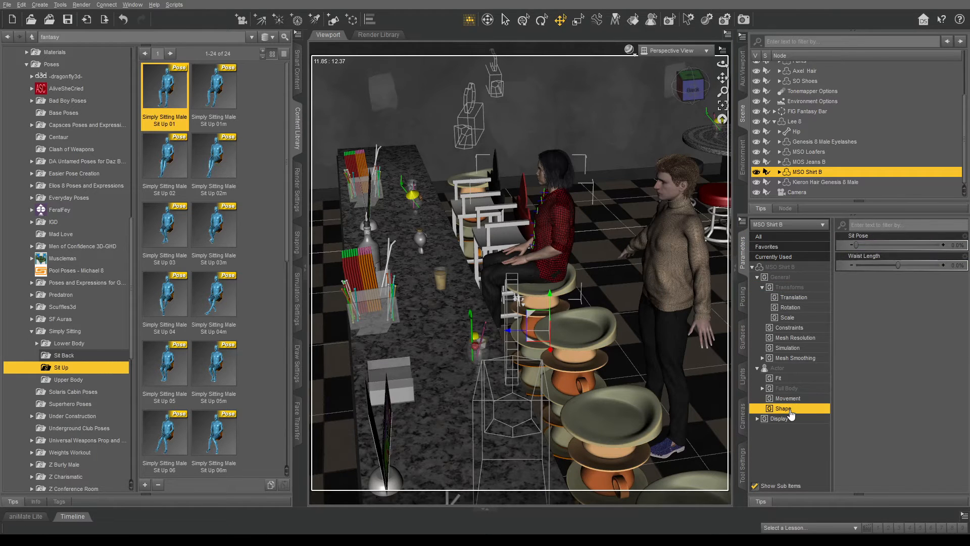
drag(859, 246, 892, 245)
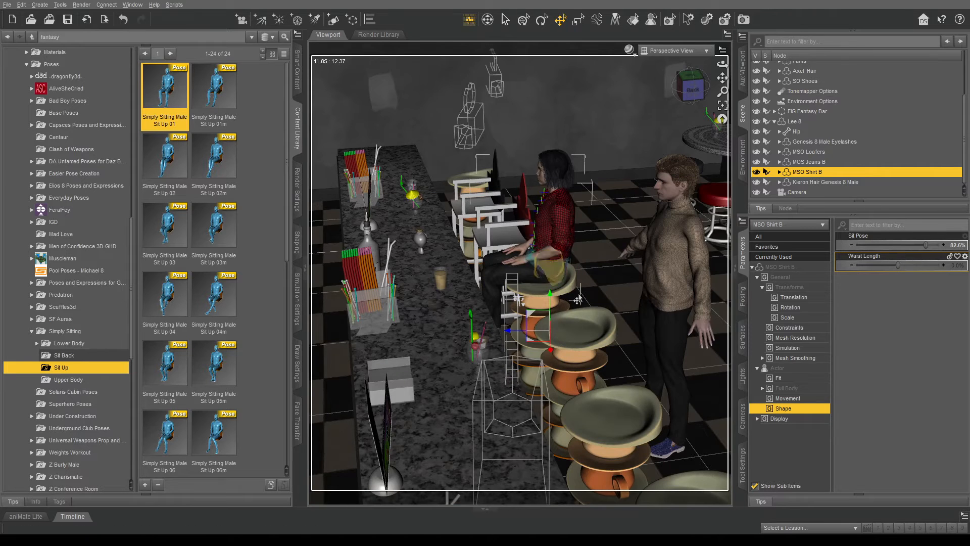
- Parent the FIG Teacup Chair 01 stool under Lee 8 in the scene hierarchy
click(565, 293)
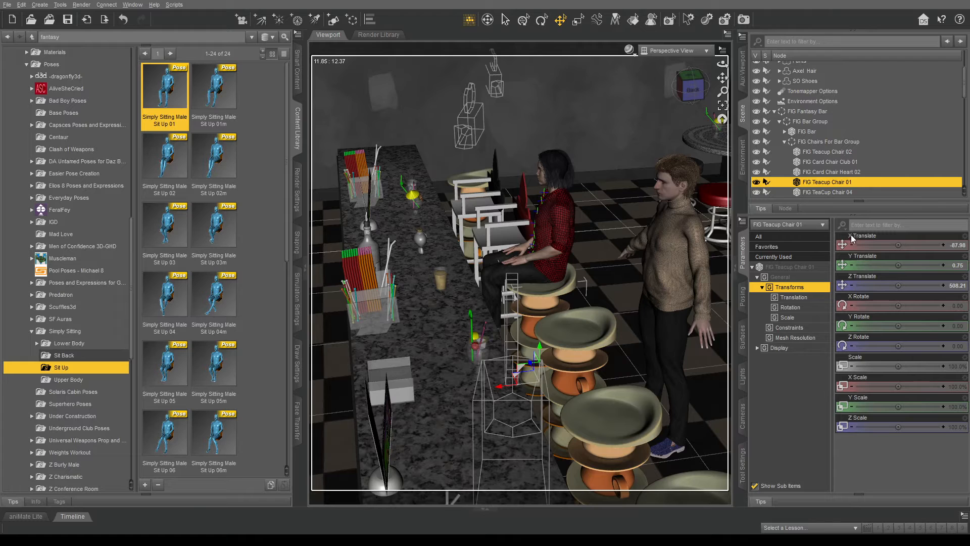
scroll(794, 144, down, 5)
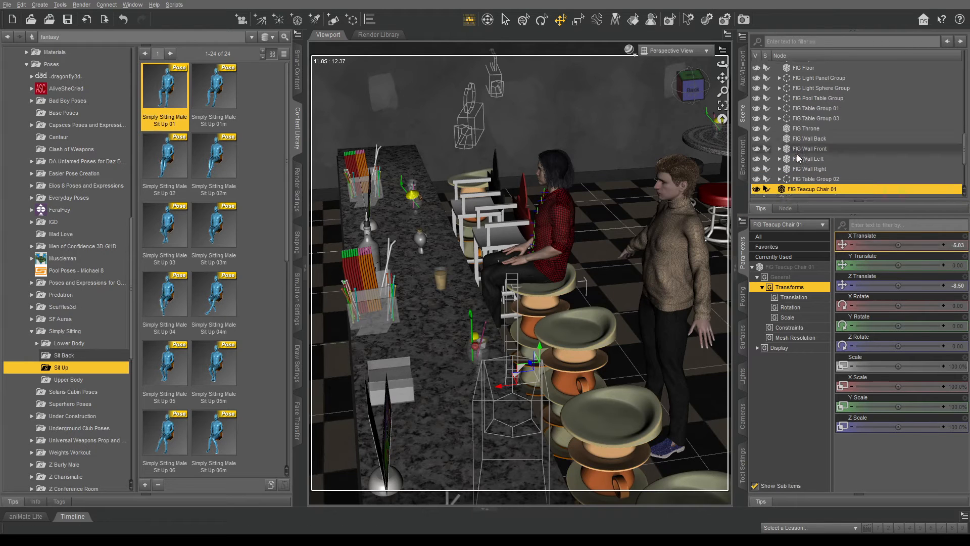
drag(801, 138, 802, 145)
- Move Lee 8 with his parented stool closer to the counter, to about X -8.31 and Z -308.96
click(792, 121)
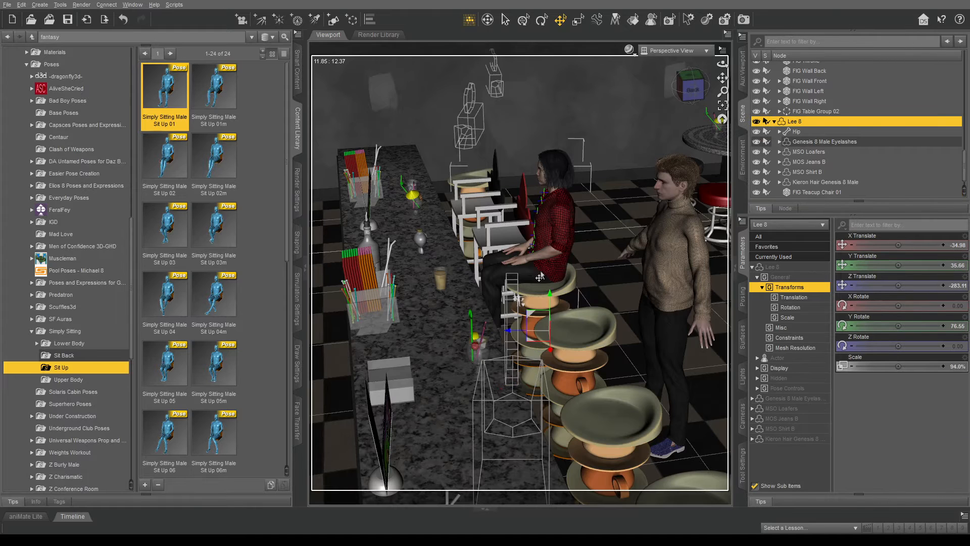
click(528, 338)
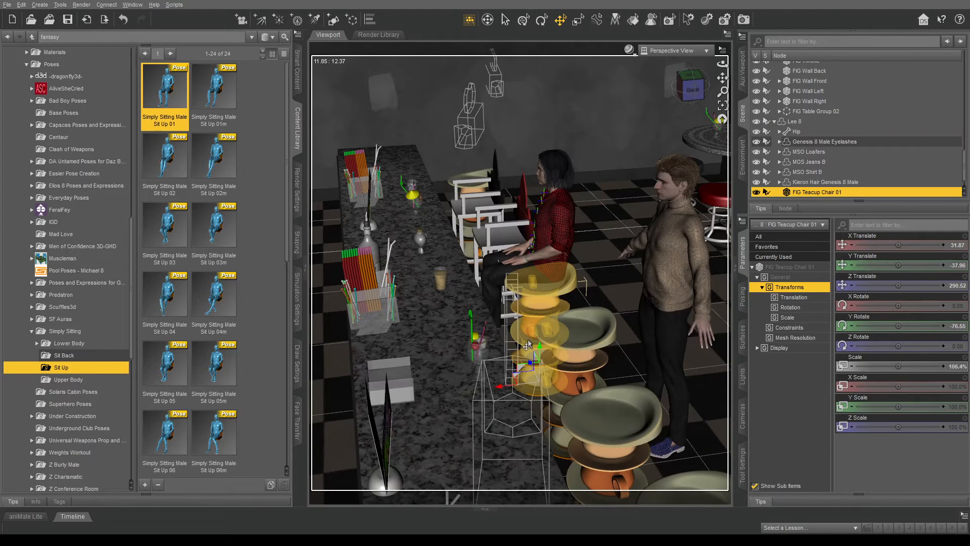
click(796, 122)
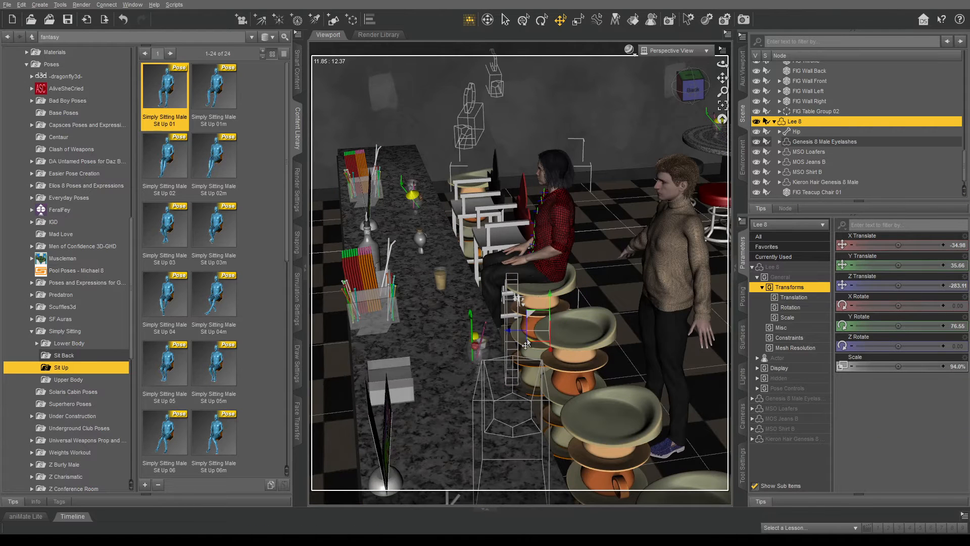
drag(520, 348, 483, 362)
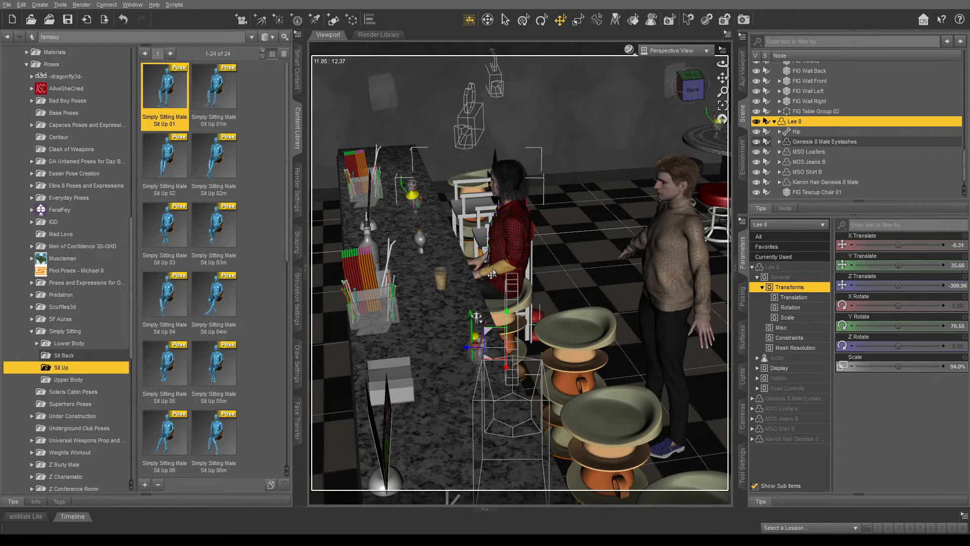
- Set the Bend of Lee 8's Right Forearm Bend bone to 86.74
click(494, 272)
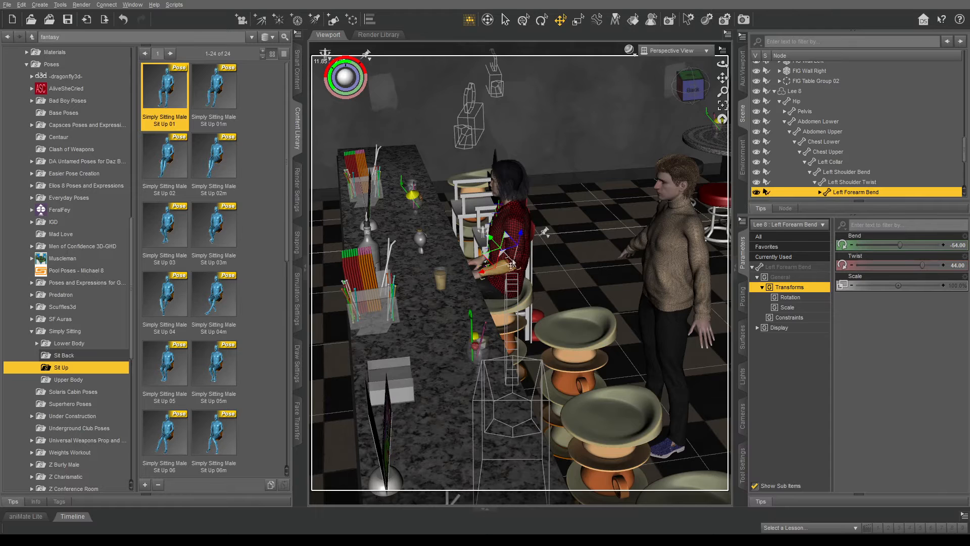
click(476, 268)
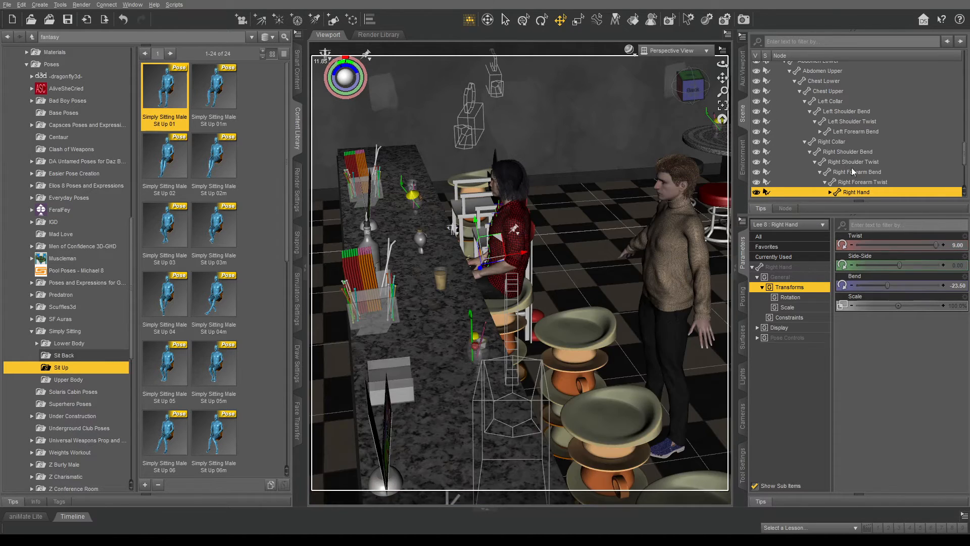
click(854, 173)
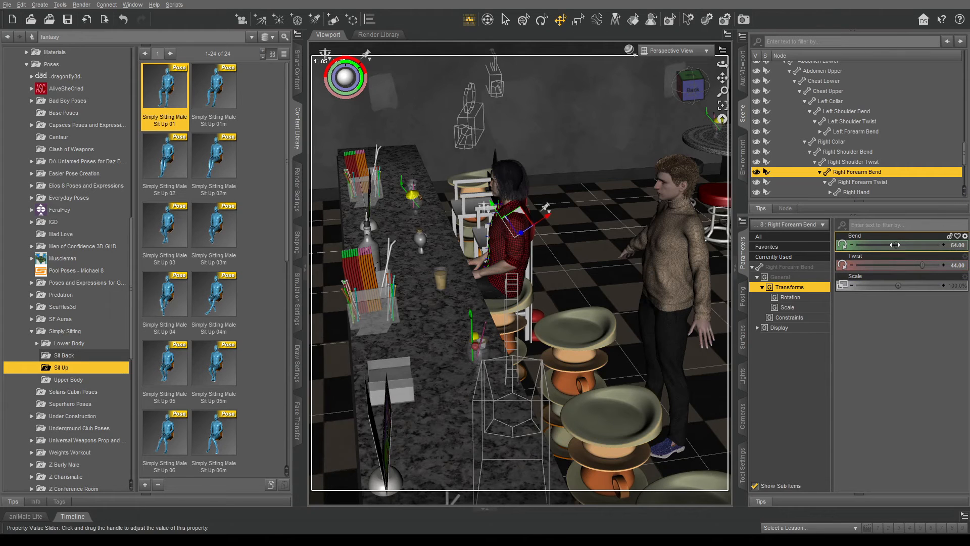
drag(904, 245, 912, 245)
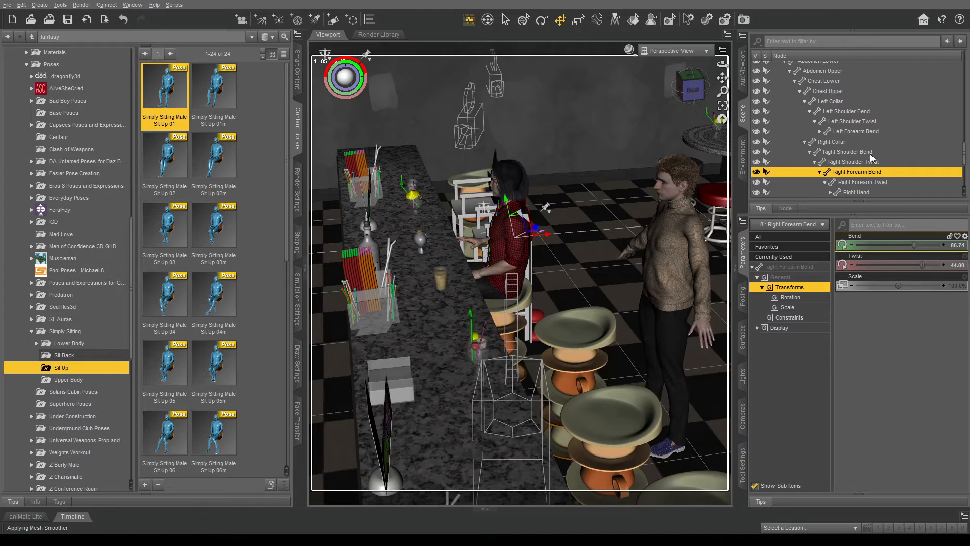
- Pose Lee 8's Right Shoulder Bend bone with Front-Back 43.53, Bend 16.65 and Twist -10.12
click(859, 152)
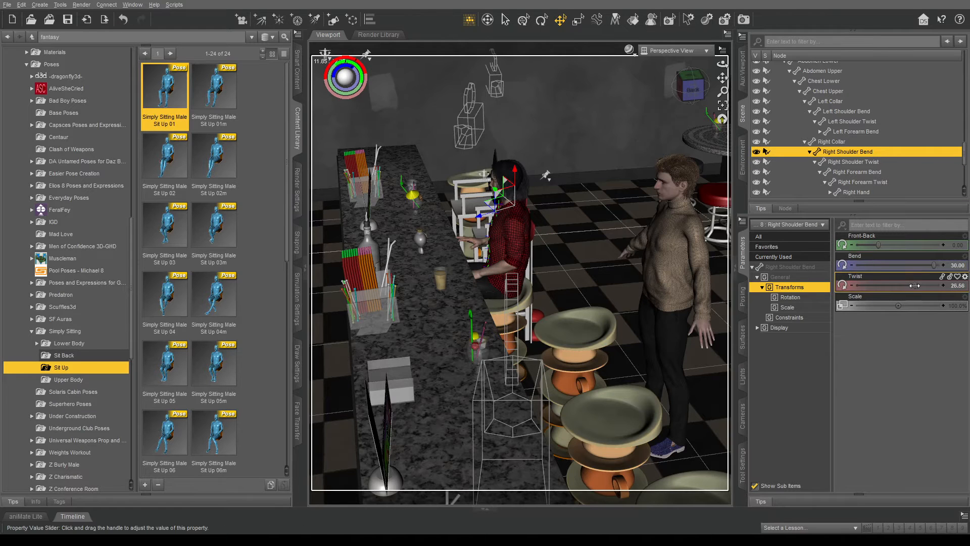
drag(908, 286, 908, 287)
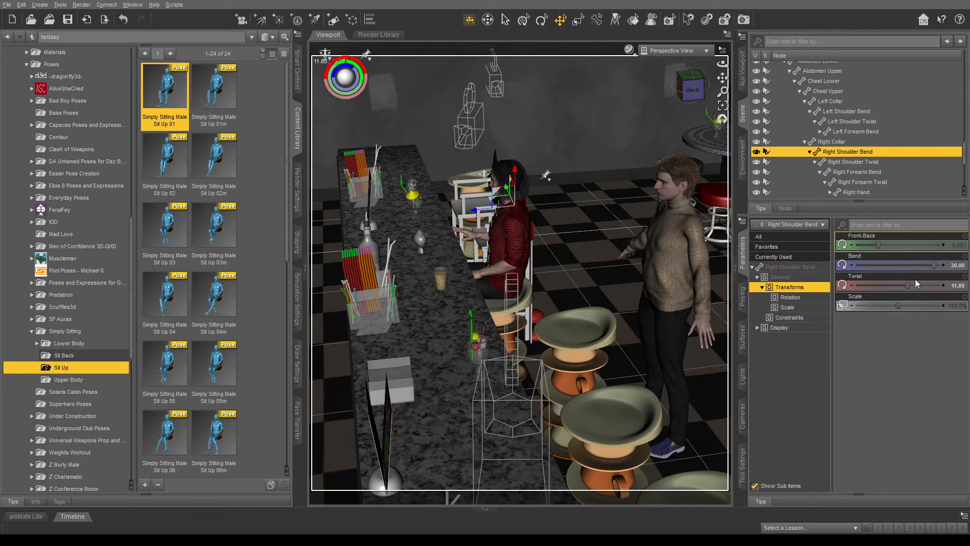
drag(916, 266, 896, 246)
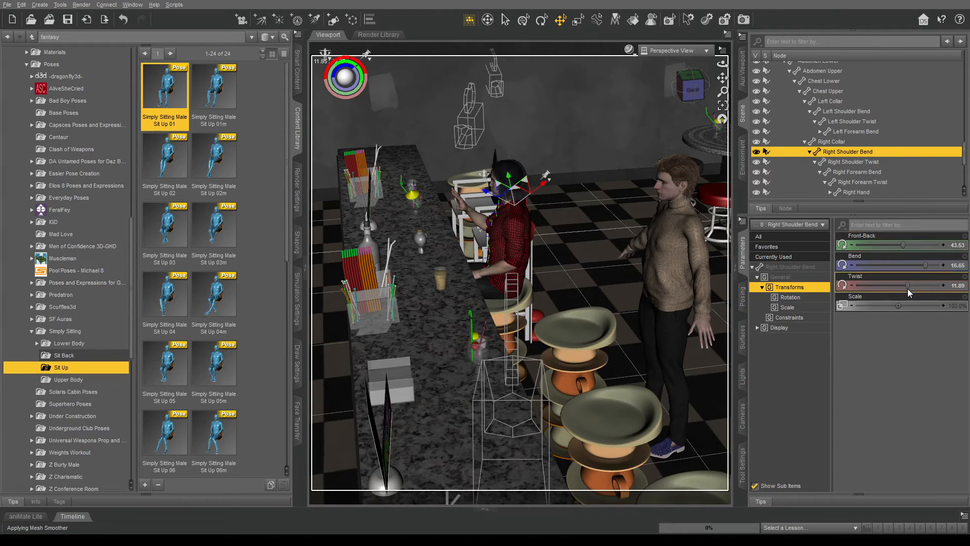
drag(908, 286, 902, 286)
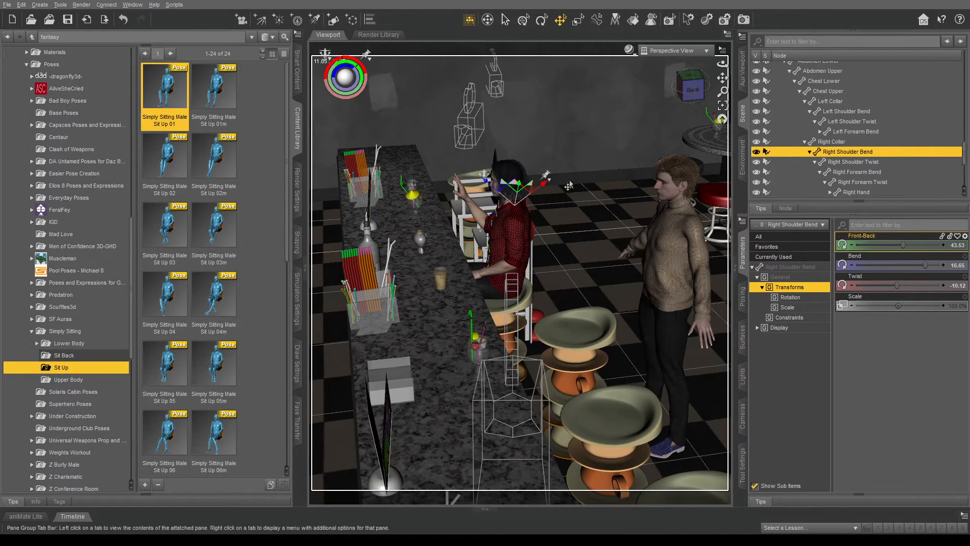
- Lower Lee 8's right forearm toward the counter, setting its Bend to 48.68 and Twist to -70.66
click(495, 217)
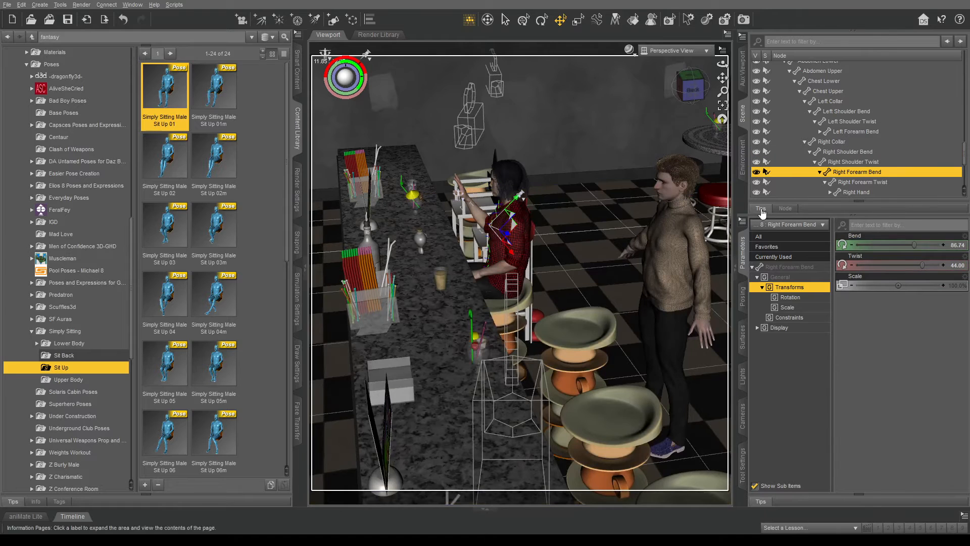
drag(913, 246, 885, 247)
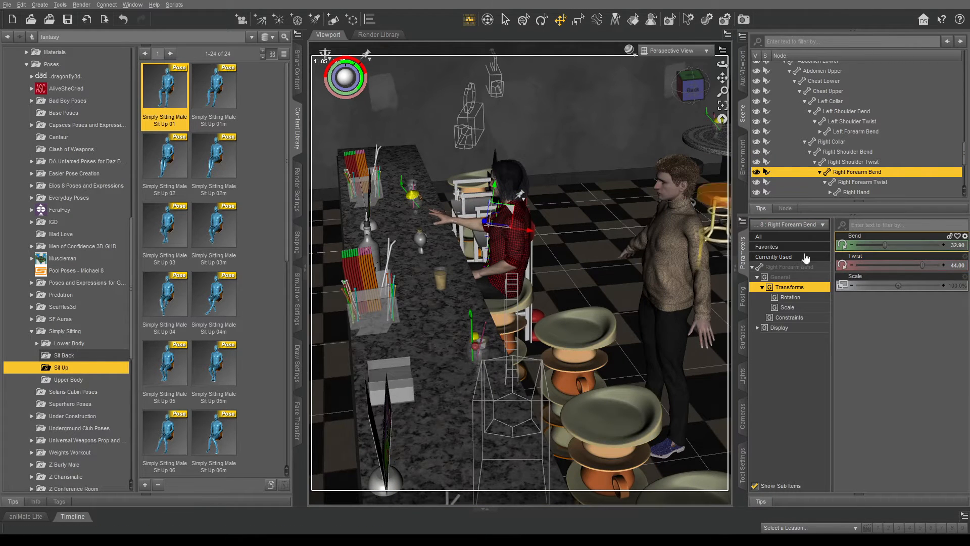
drag(724, 65, 728, 107)
click(724, 106)
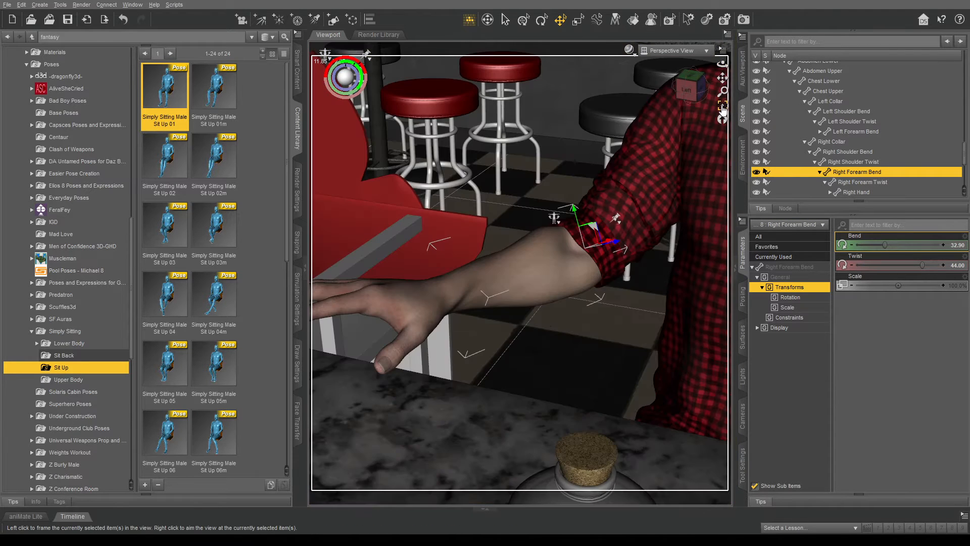
scroll(635, 181, down, 2)
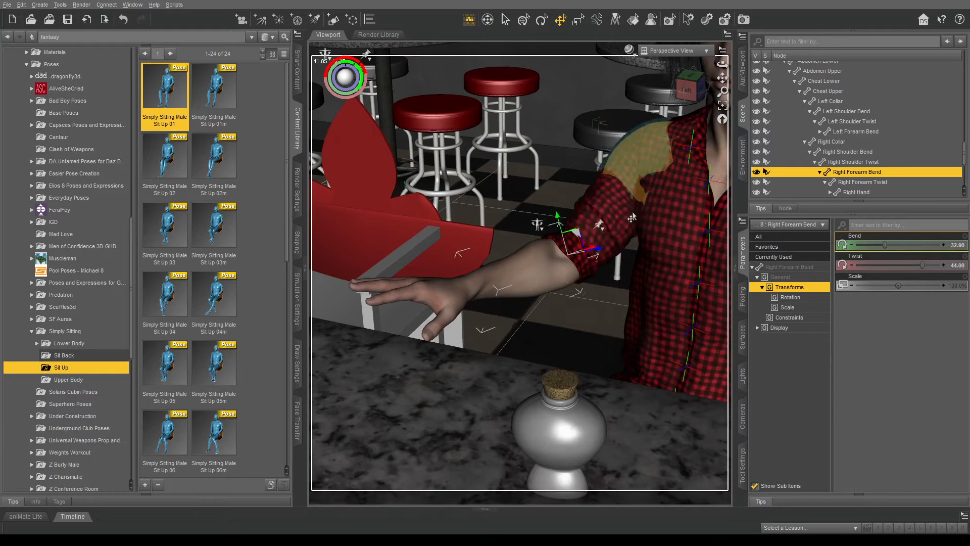
click(614, 198)
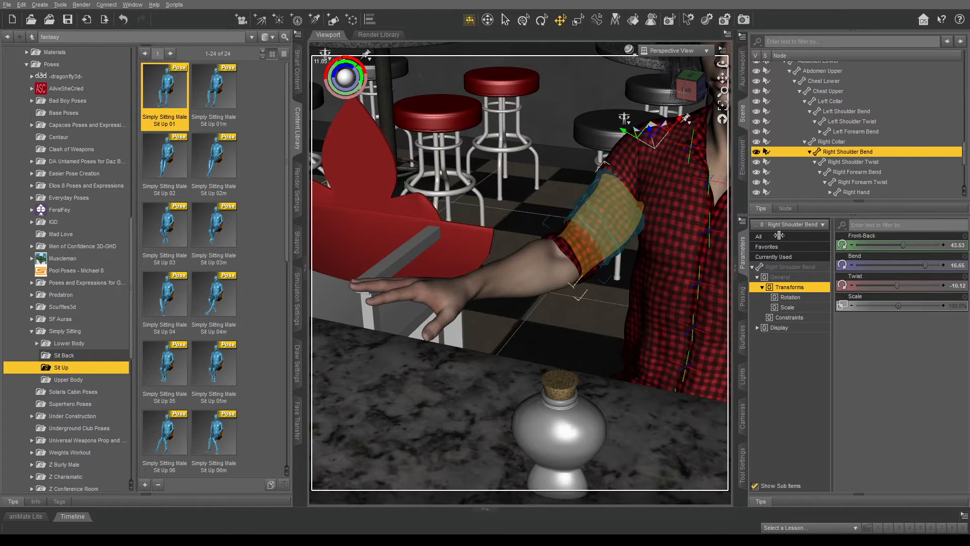
drag(895, 291, 866, 270)
click(551, 272)
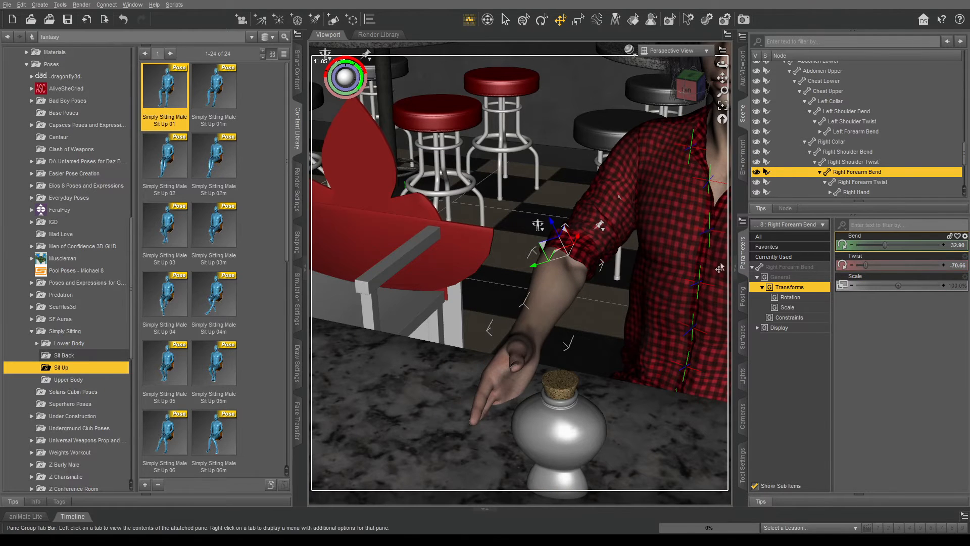
drag(885, 245, 894, 243)
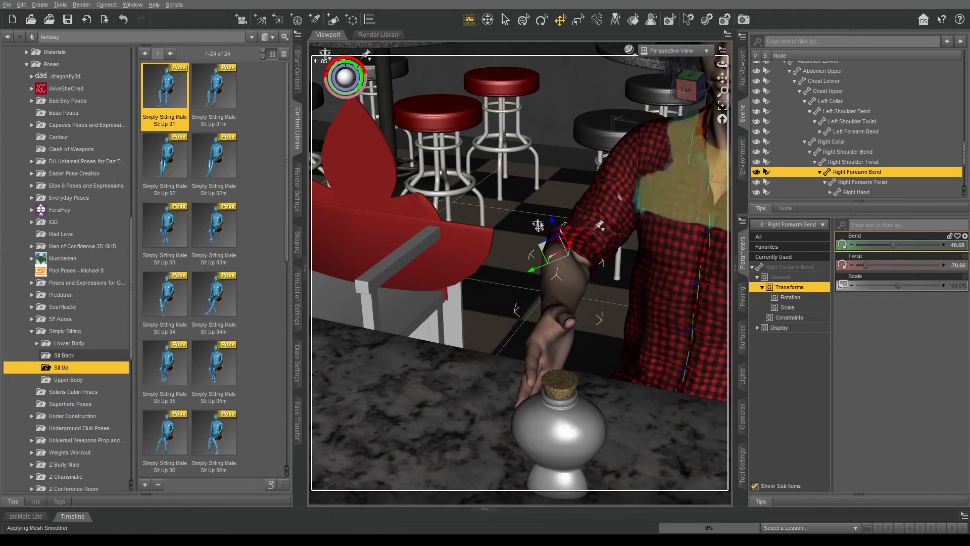
- Go back up to the Genesis 8 Male folder in the content library
scroll(52, 216, up, 3)
scroll(31, 213, up, 6)
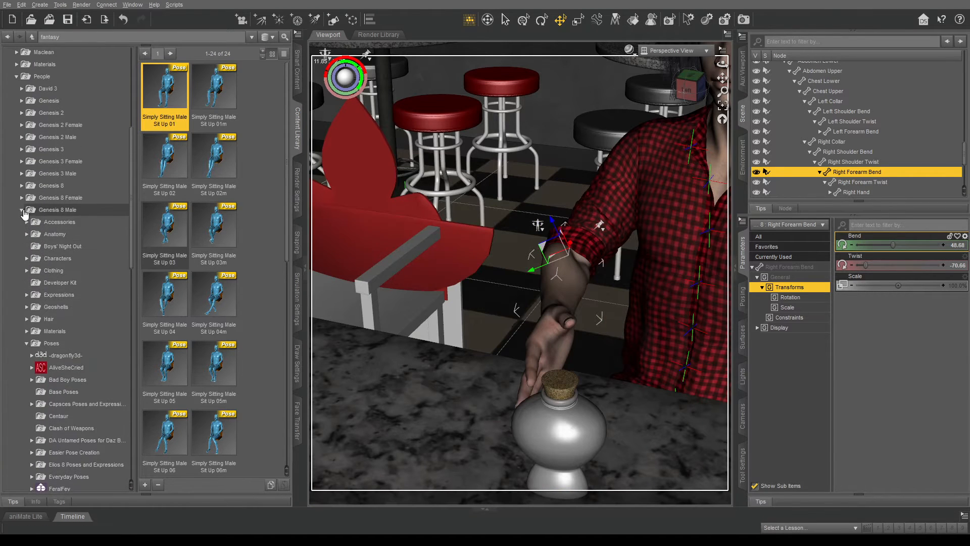
- Open the Right Hand pose folder for Genesis 8 Male within Genesis 8 > Hands > Z EveryDay Hands
double_click(28, 235)
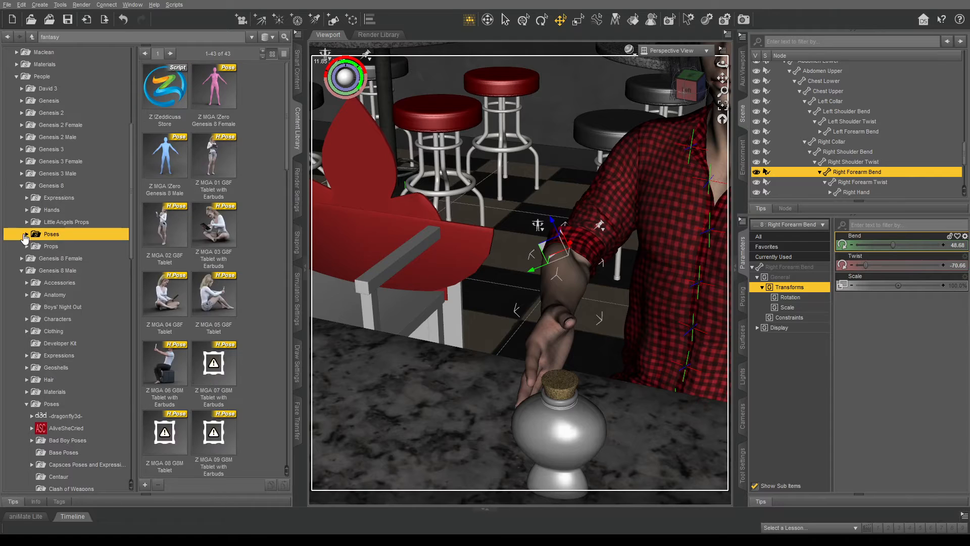
click(27, 233)
click(27, 223)
click(27, 211)
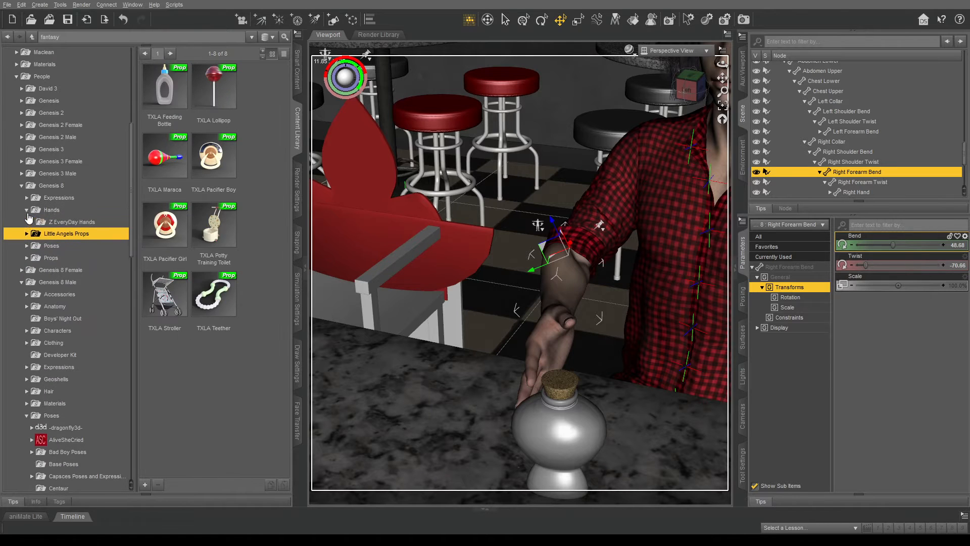
click(29, 223)
click(31, 223)
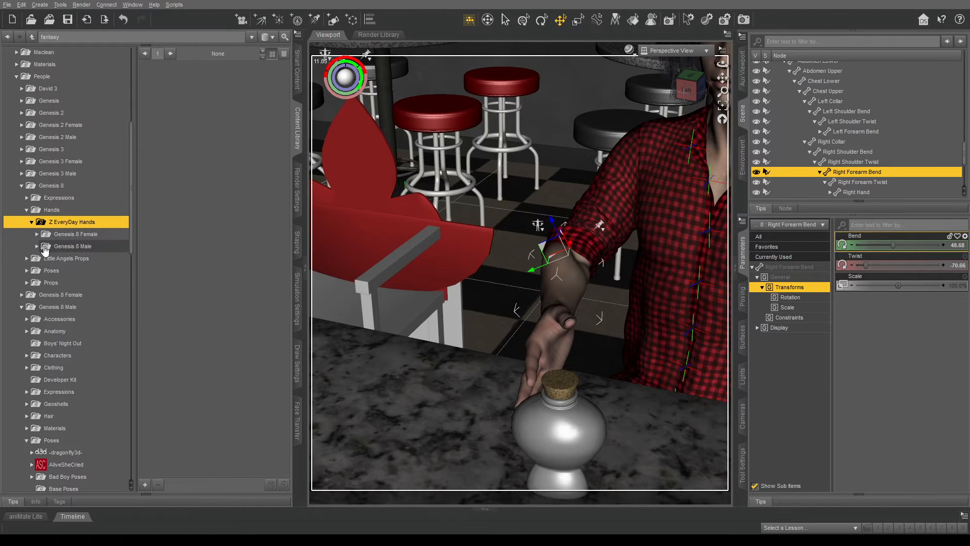
click(44, 246)
click(37, 247)
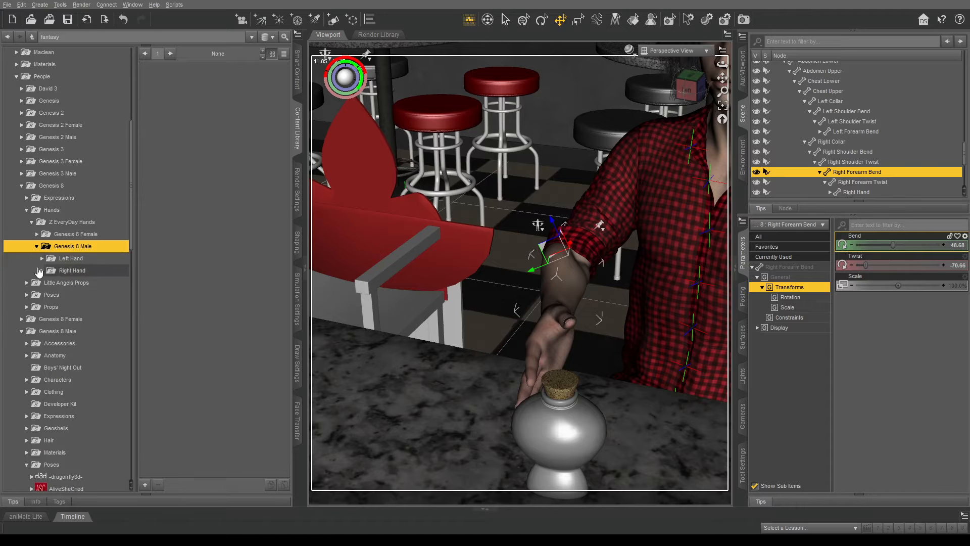
click(39, 270)
click(42, 271)
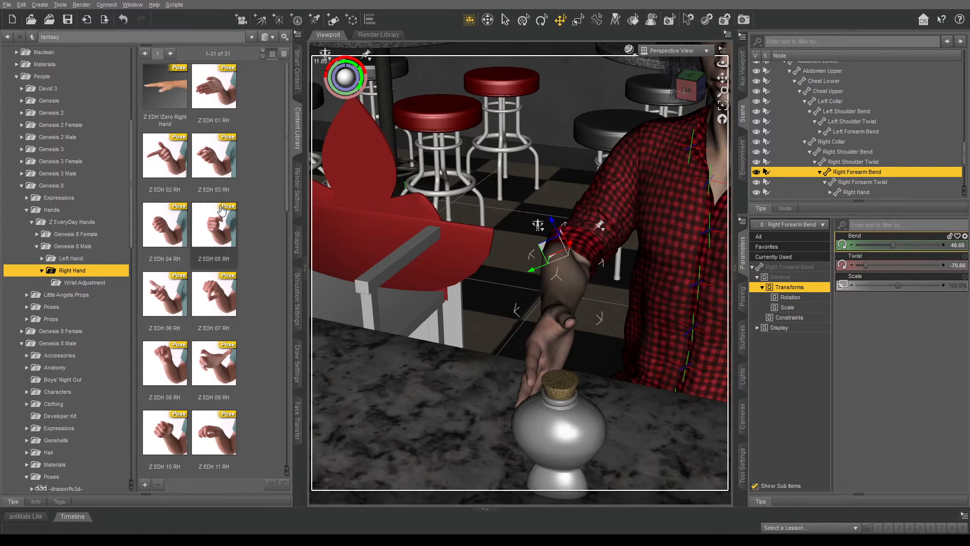
- Apply the Z EDH 24 RH hand pose to the figure's right hand
scroll(211, 235, down, 3)
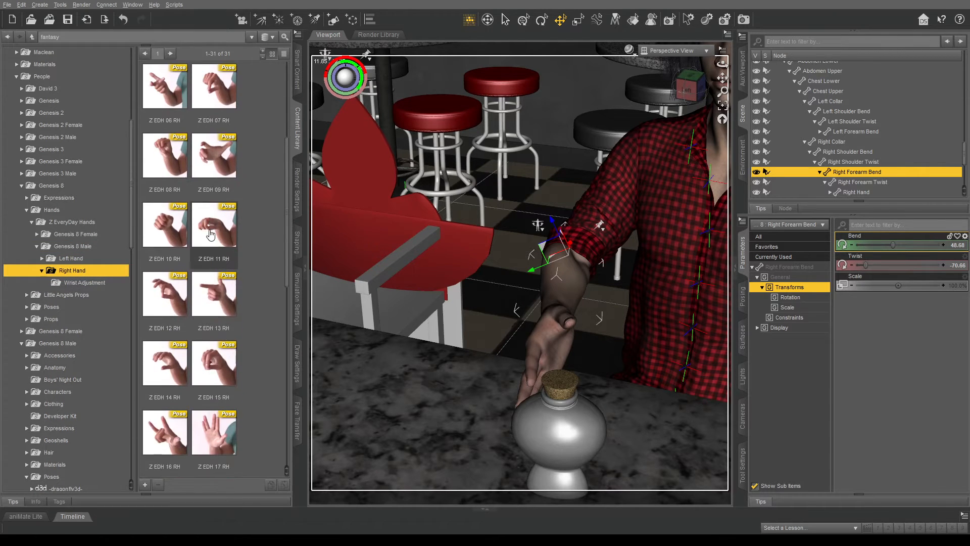
scroll(210, 235, up, 3)
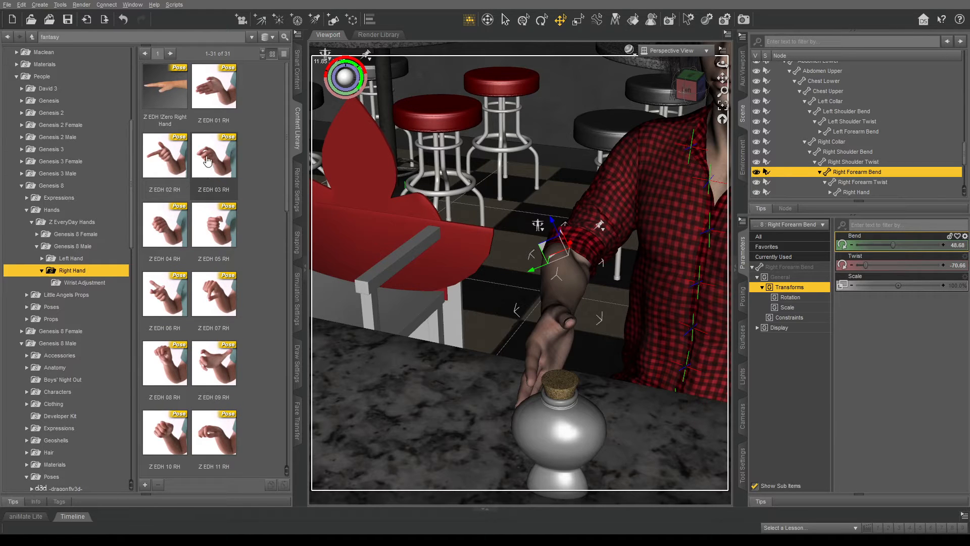
scroll(207, 160, down, 9)
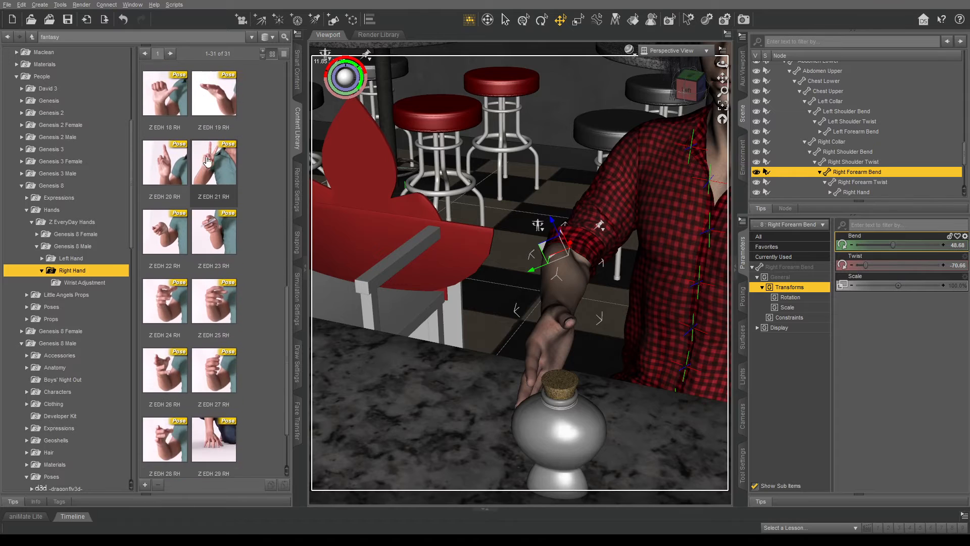
click(207, 297)
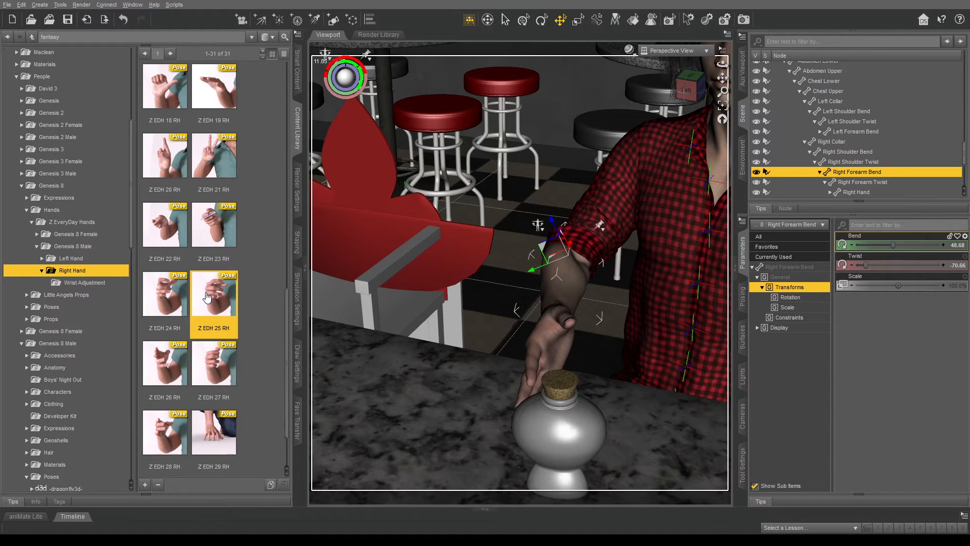
click(174, 295)
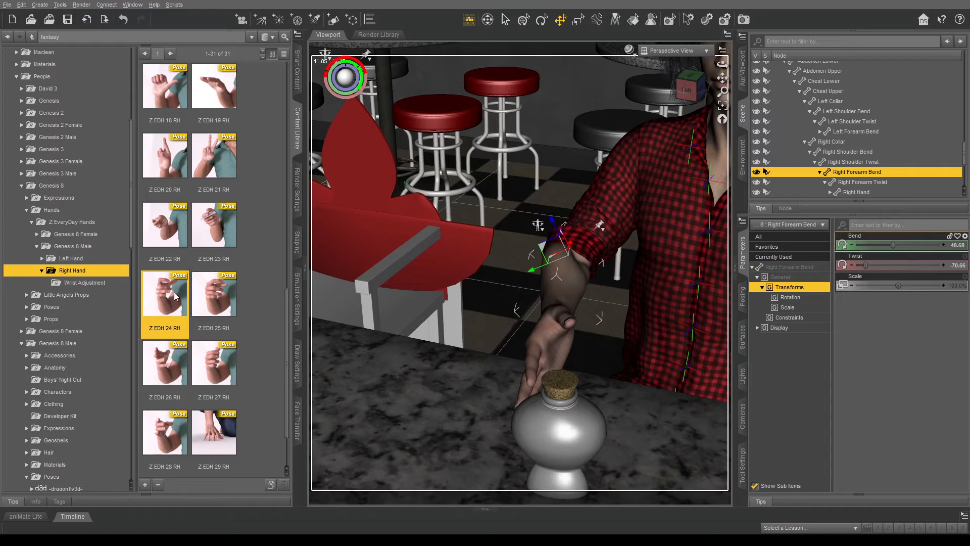
double_click(174, 297)
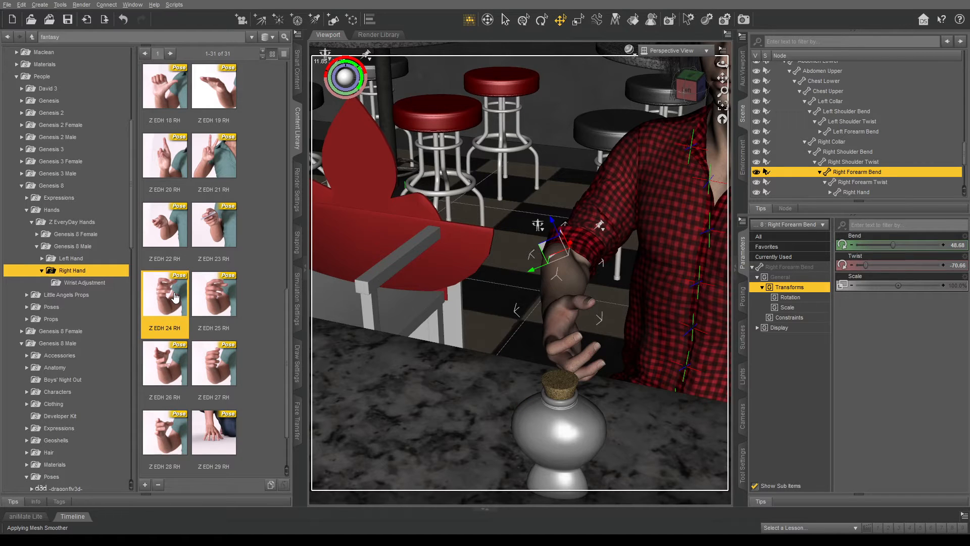
- Browse the 01 FullBody poses of Z Up For Drinks in the Genesis 8 Poses folder
click(26, 307)
scroll(27, 313, down, 7)
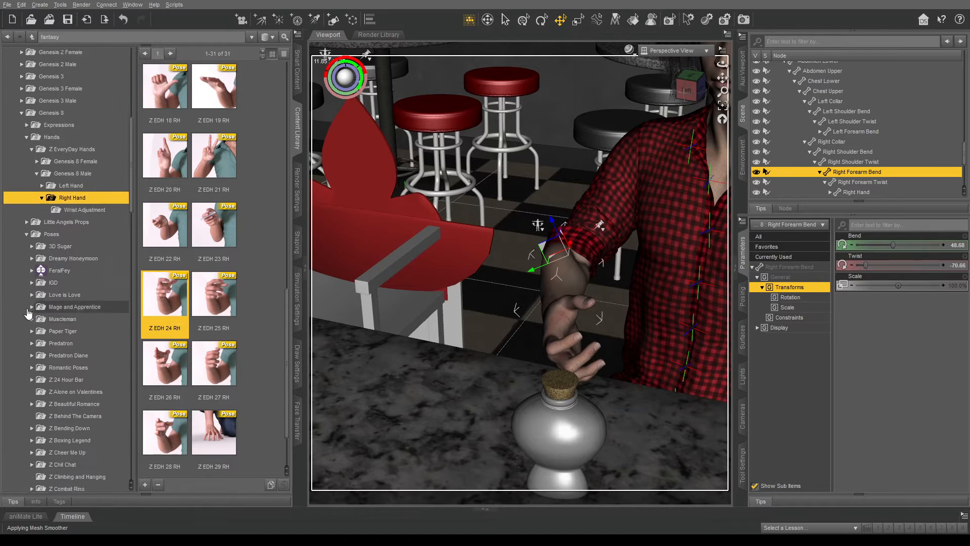
scroll(28, 314, down, 2)
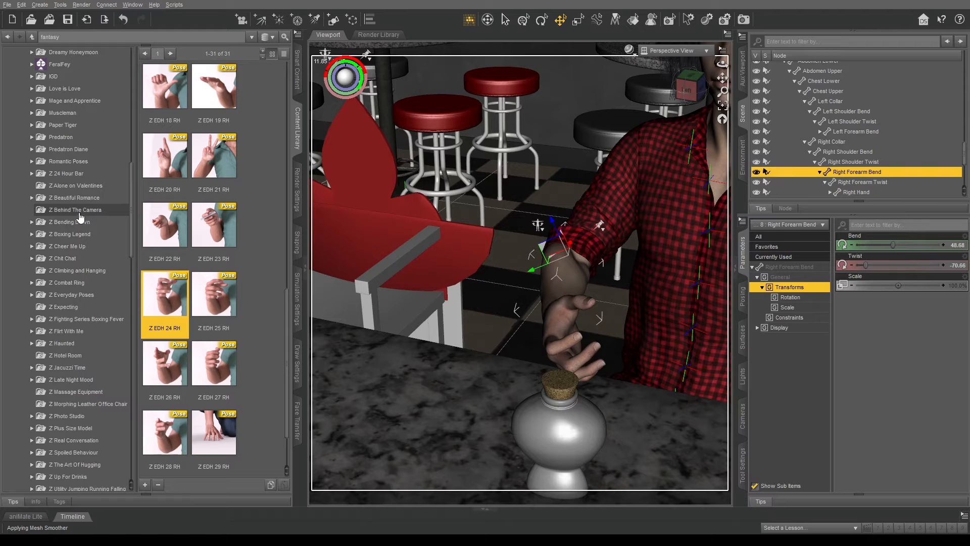
scroll(81, 227, down, 6)
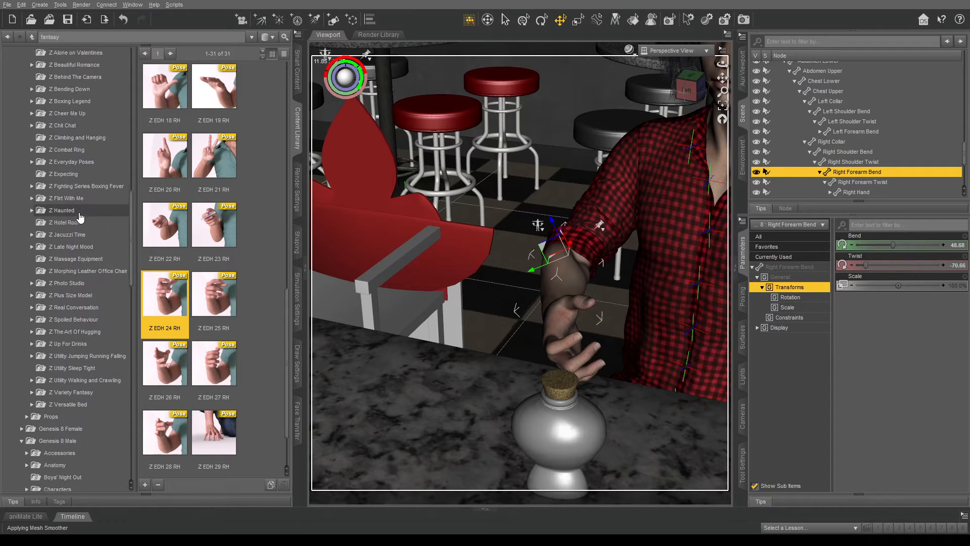
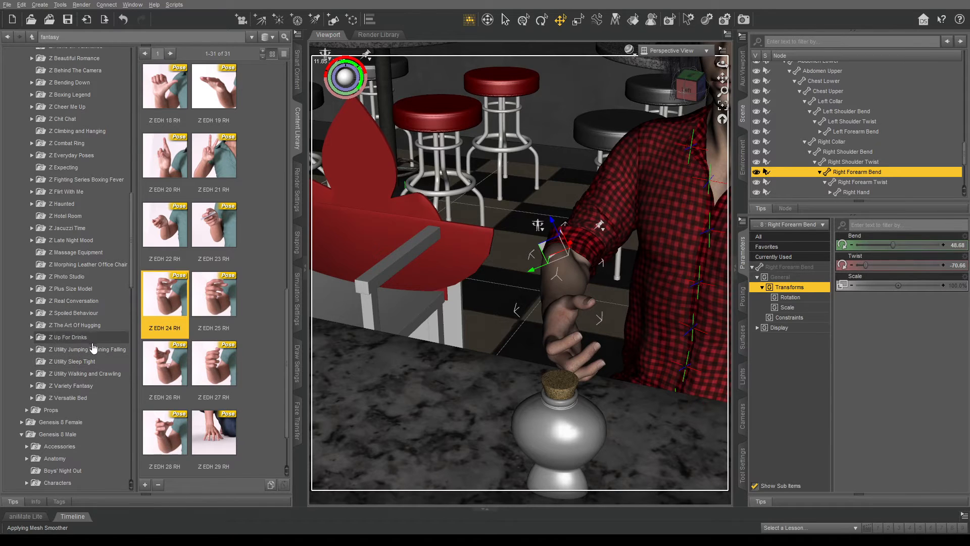
click(33, 337)
click(32, 337)
click(67, 349)
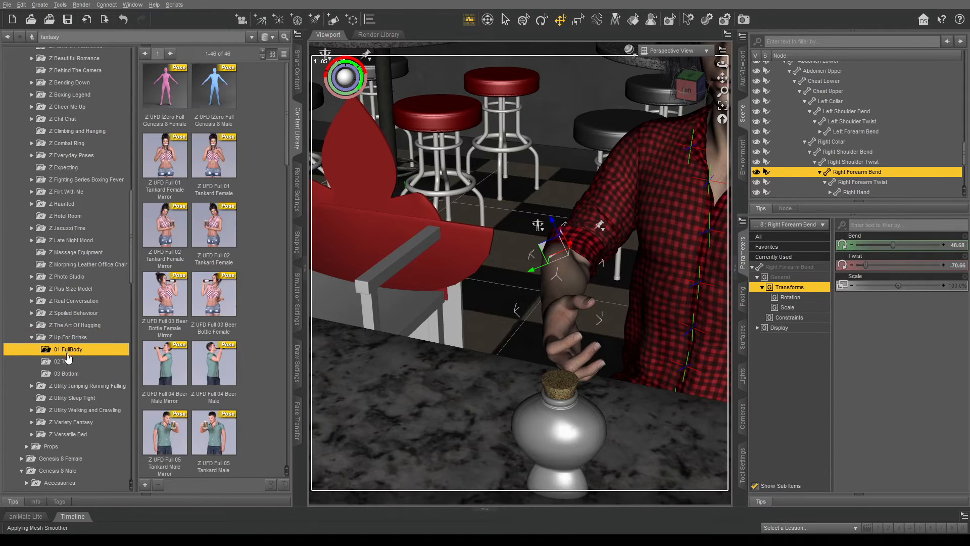
scroll(201, 263, down, 6)
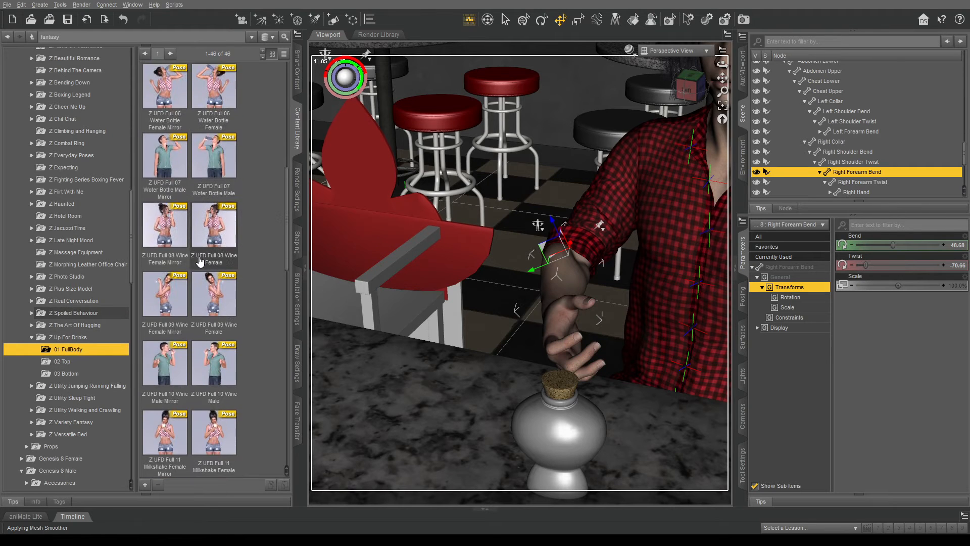
scroll(172, 314, down, 3)
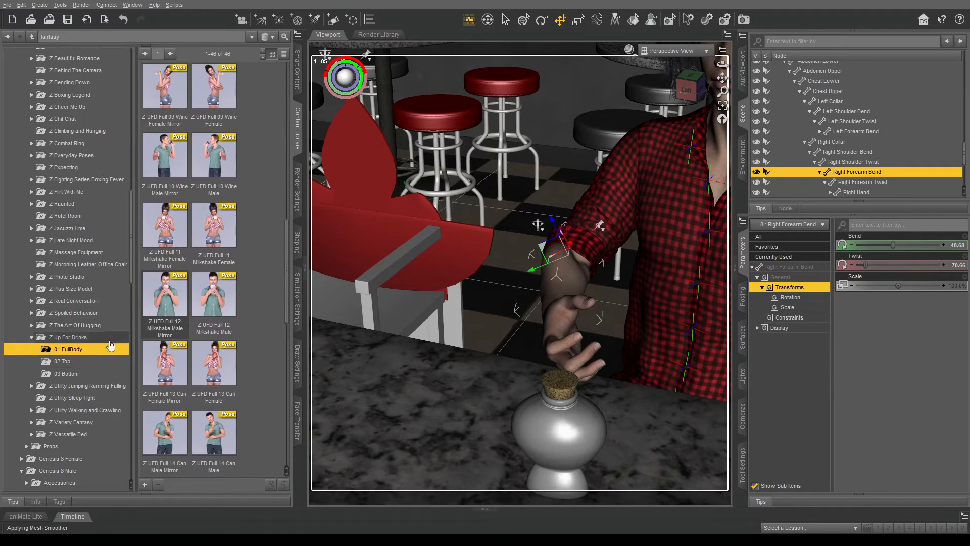
- Browse the 02 Top drinking poses and select Z UFD Top 05 Tankard Male without applying it
click(63, 361)
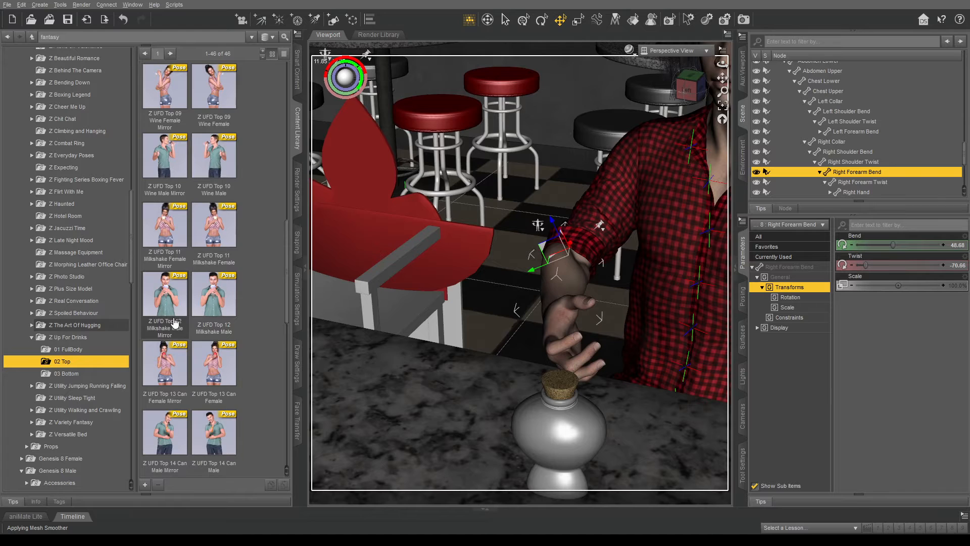
scroll(175, 323, down, 8)
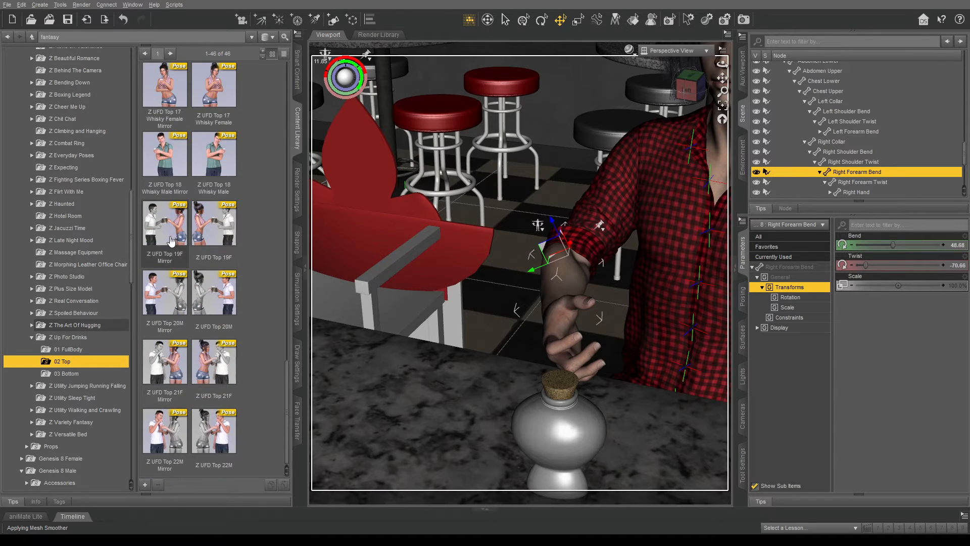
scroll(177, 230, up, 10)
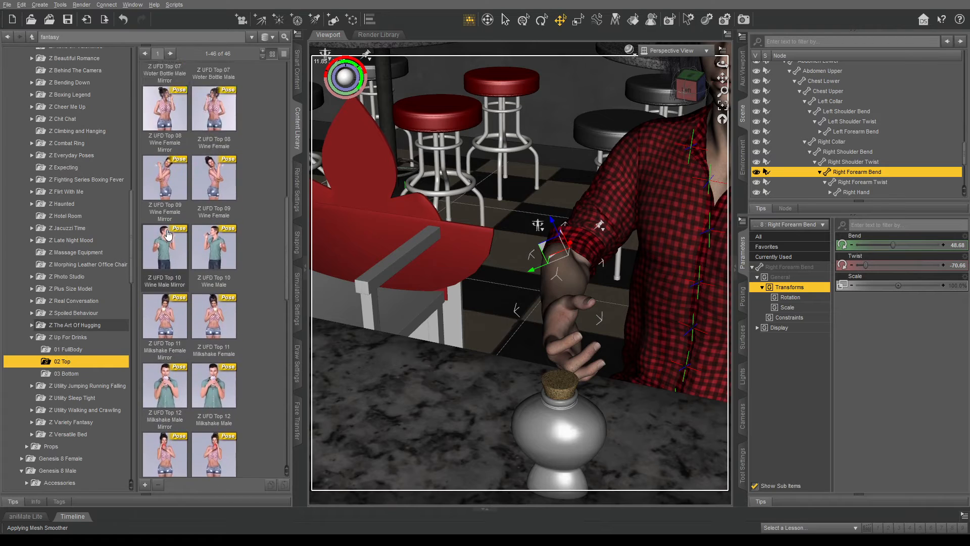
scroll(169, 235, up, 3)
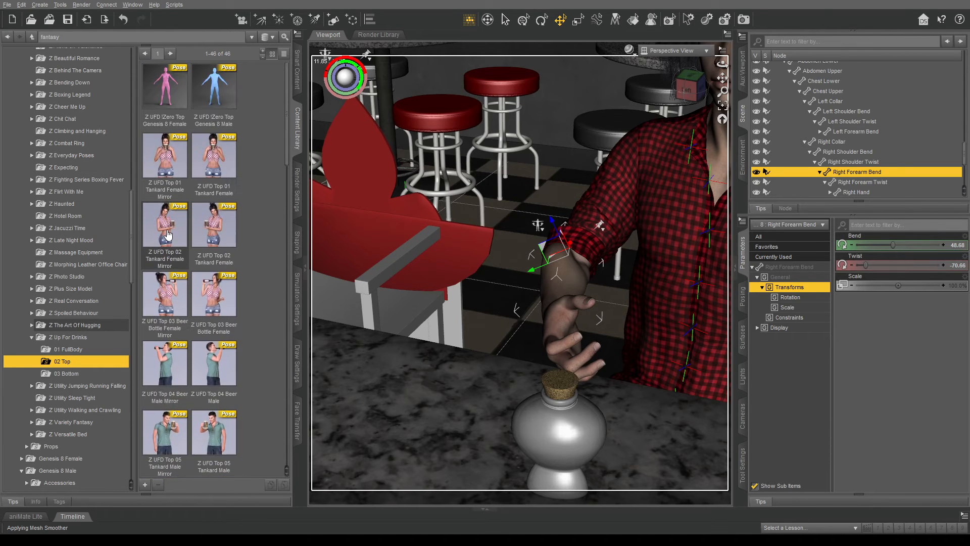
scroll(168, 235, down, 1)
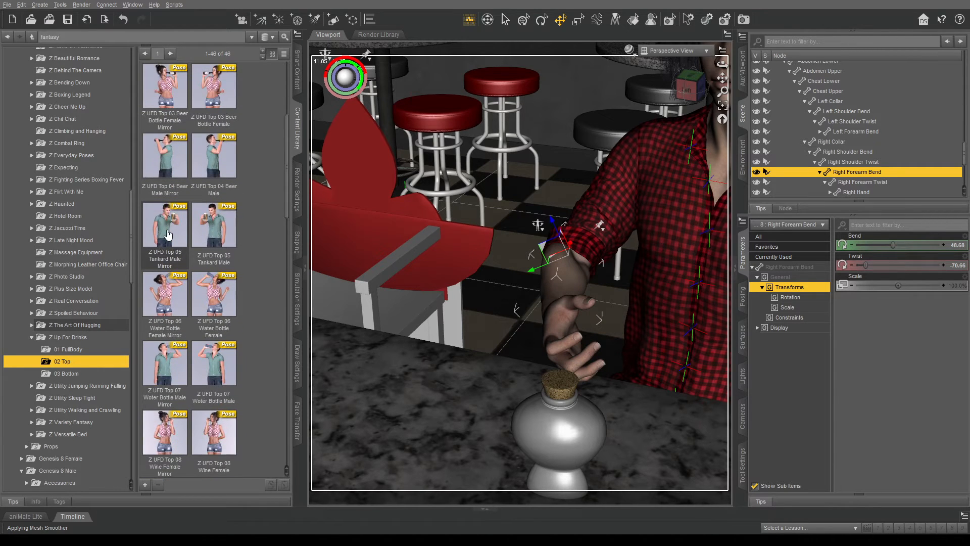
click(215, 227)
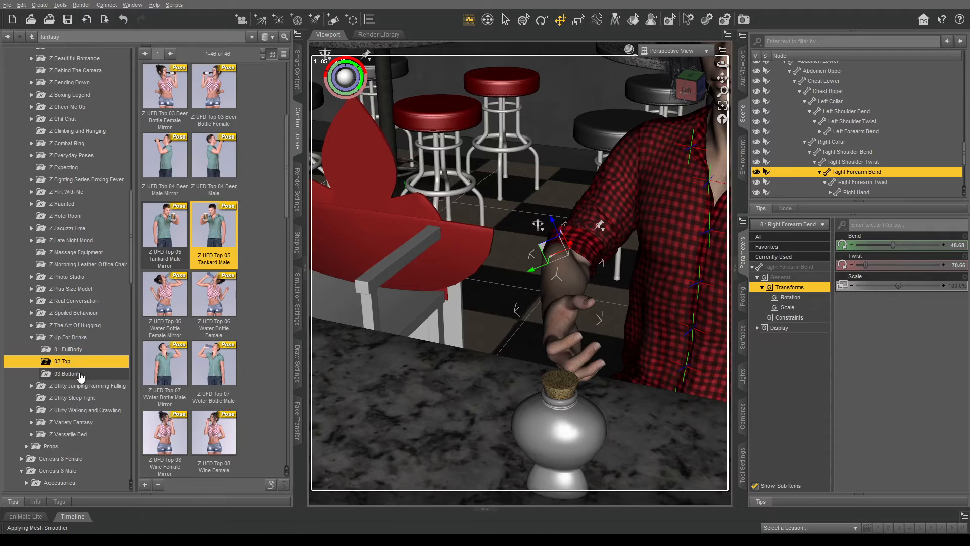
- Expand the G8M folder of Z Up For Drinks in the Genesis 8 Props folder
click(63, 337)
click(44, 447)
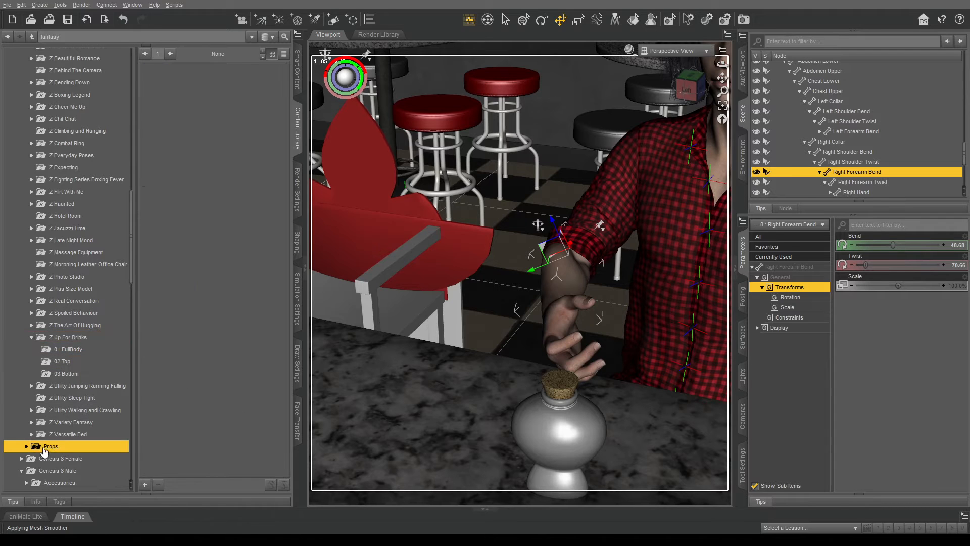
click(27, 446)
scroll(68, 424, down, 3)
click(32, 413)
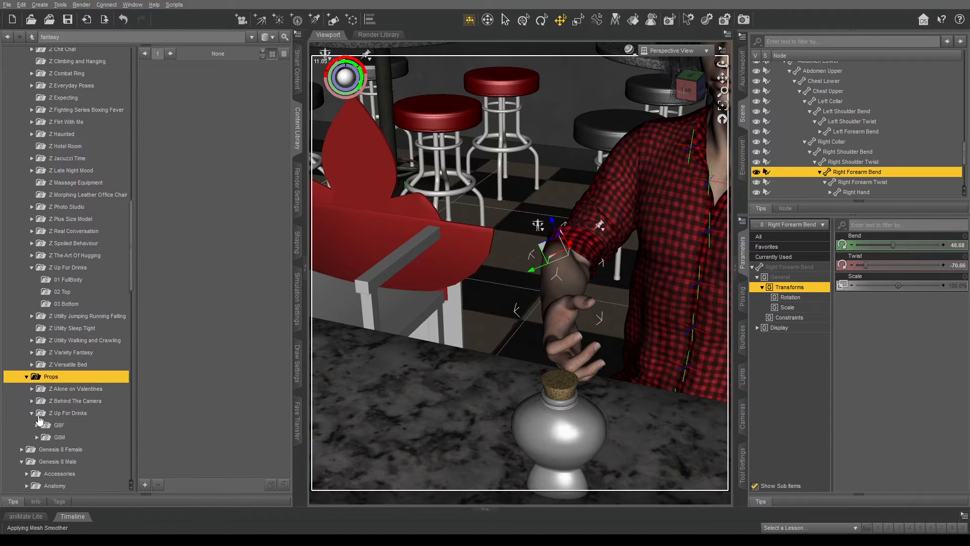
click(37, 437)
scroll(100, 392, down, 3)
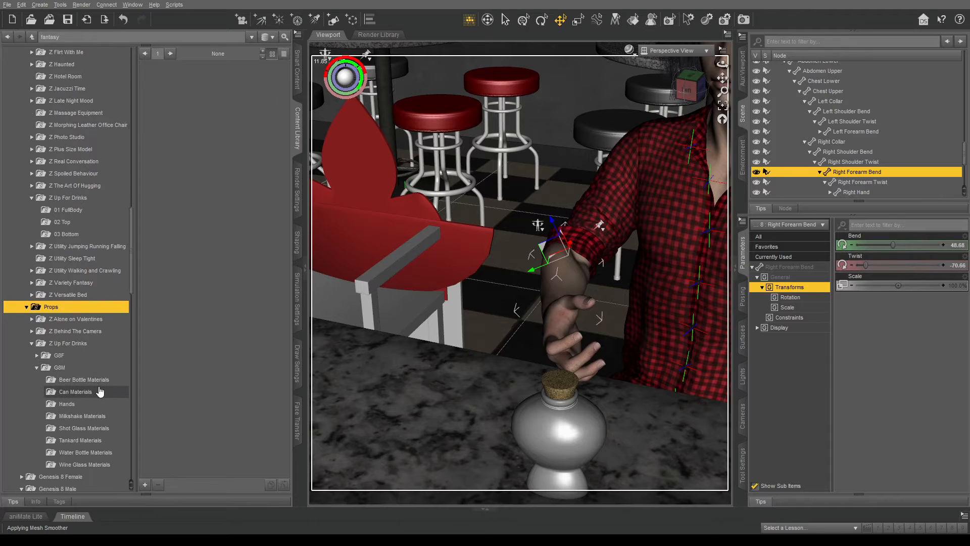
- Load the Z UFD Tankard RH G8M prop onto the figure's right hand
click(90, 441)
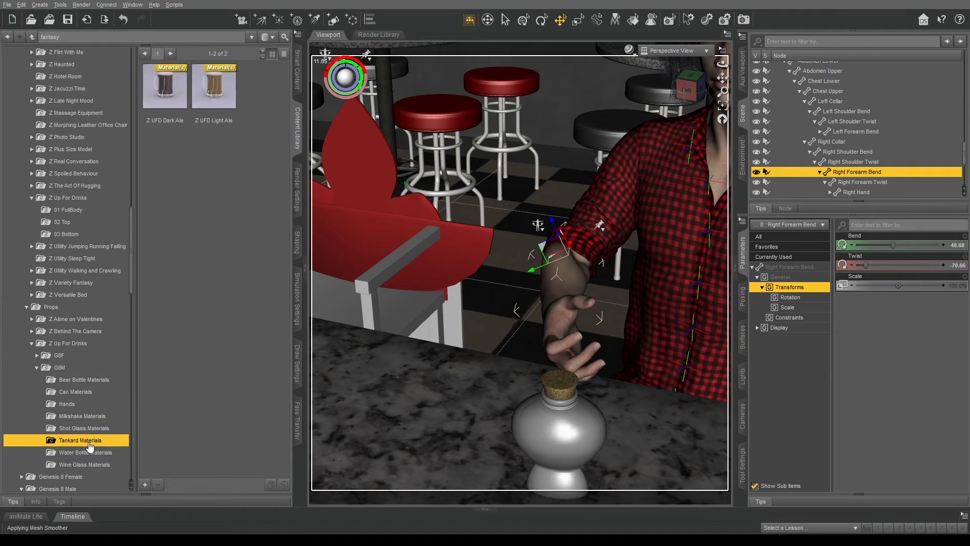
click(70, 367)
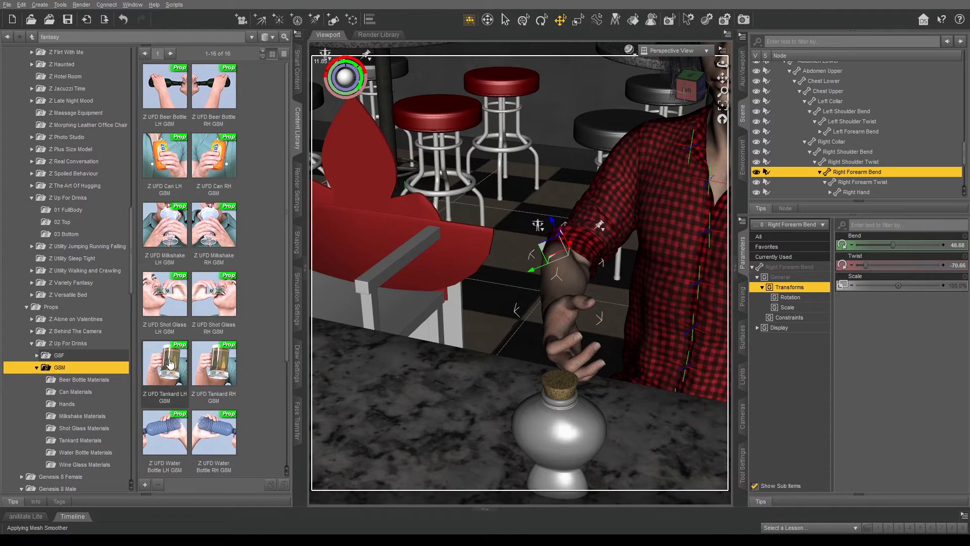
click(867, 194)
click(208, 369)
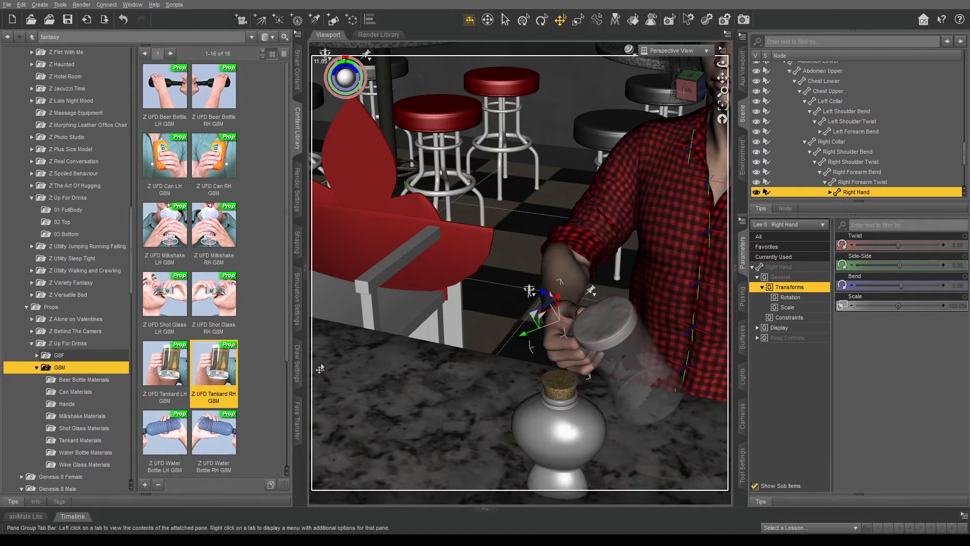
- Set the right forearm's Twist to about -46.23 and the right hand's Side-Side to about 9.69 so the tankard stands upright
click(561, 273)
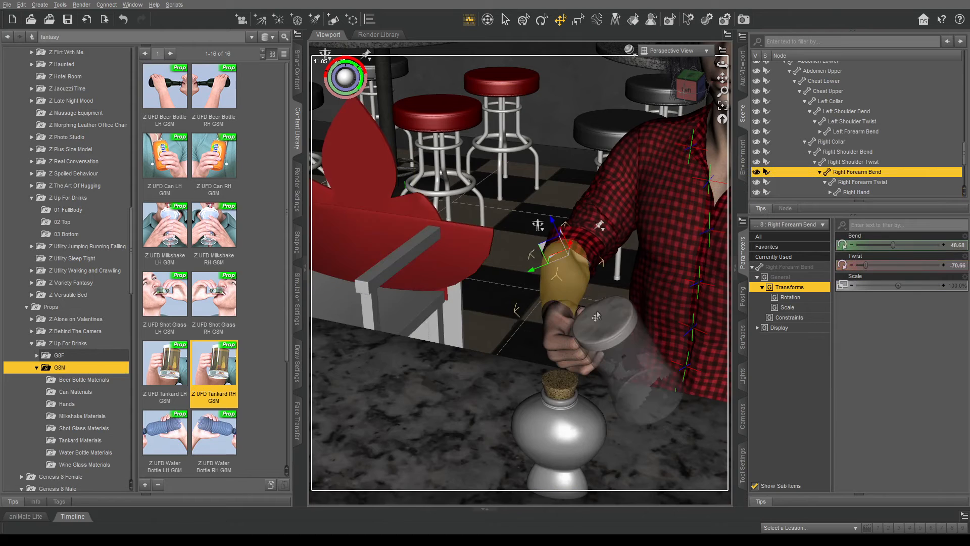
drag(853, 265, 878, 266)
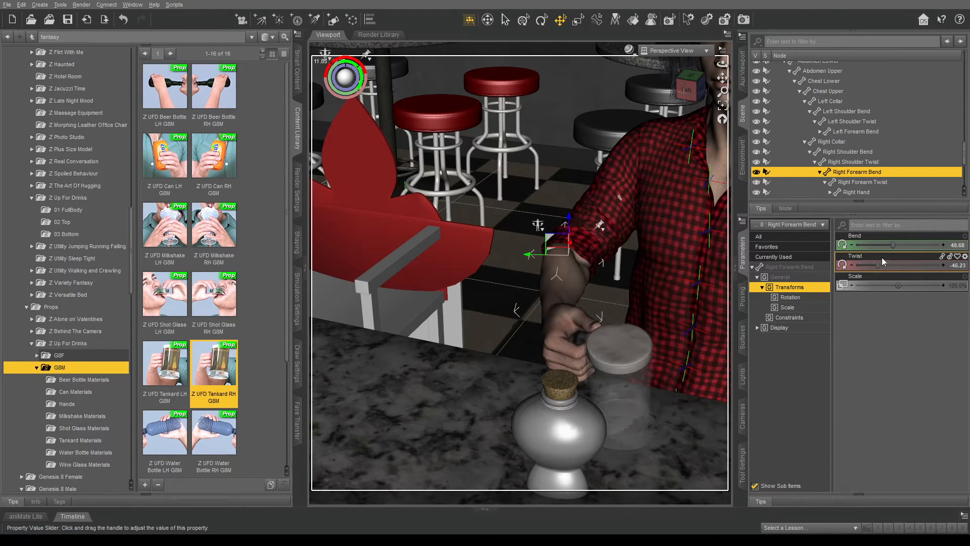
click(555, 310)
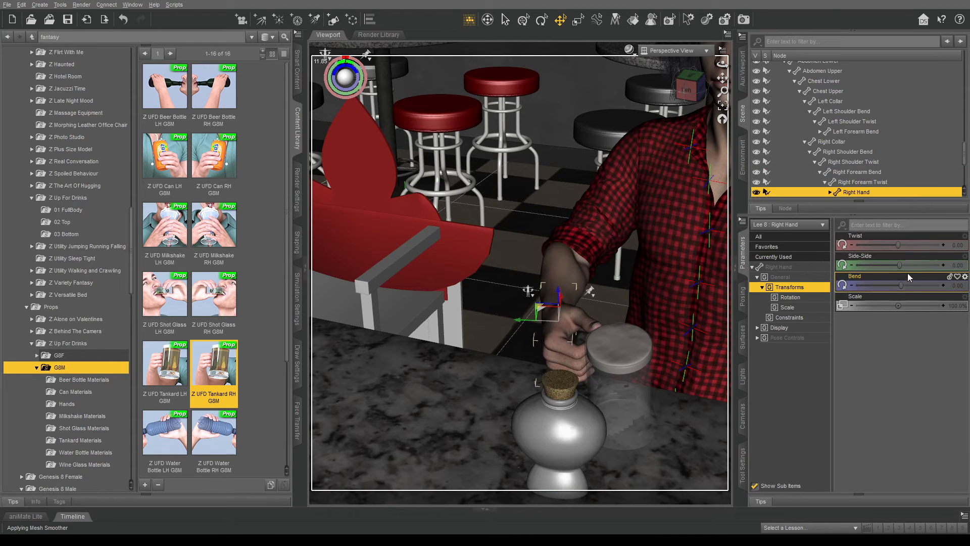
drag(900, 266, 914, 267)
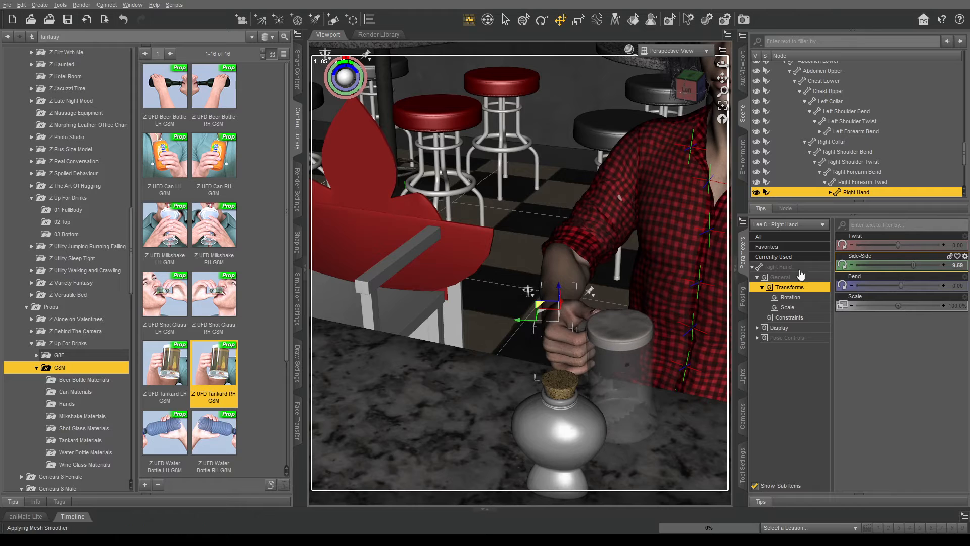
- Select the seated man's head and set its Neck-Head Twist to about 67.7% so his face turns away from the counter
drag(722, 78, 516, 62)
drag(723, 64, 556, 126)
click(556, 73)
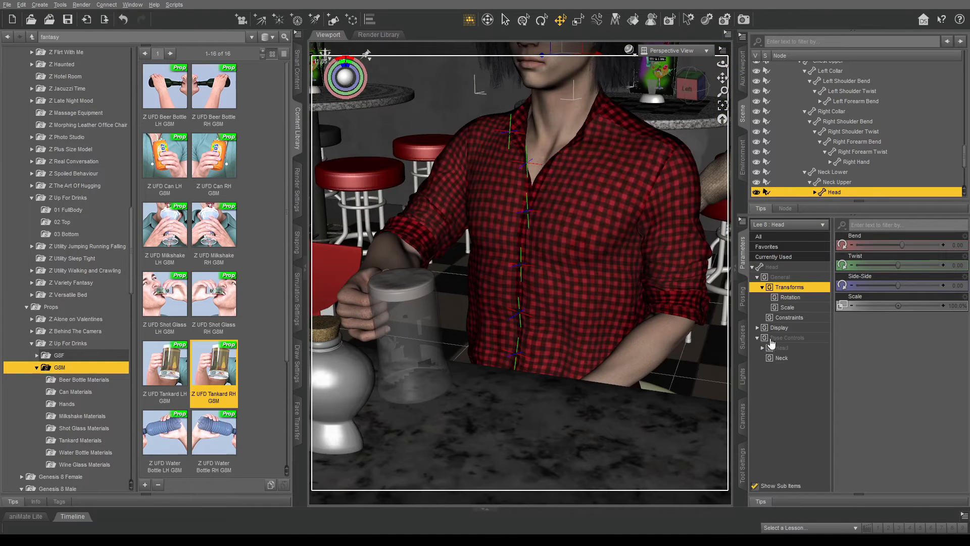
click(784, 361)
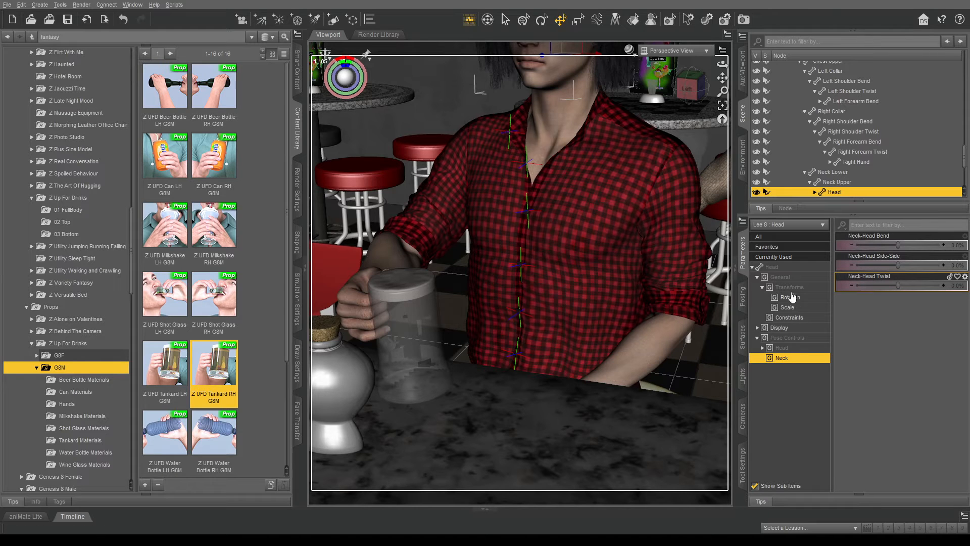
drag(897, 286, 920, 285)
drag(723, 64, 724, 96)
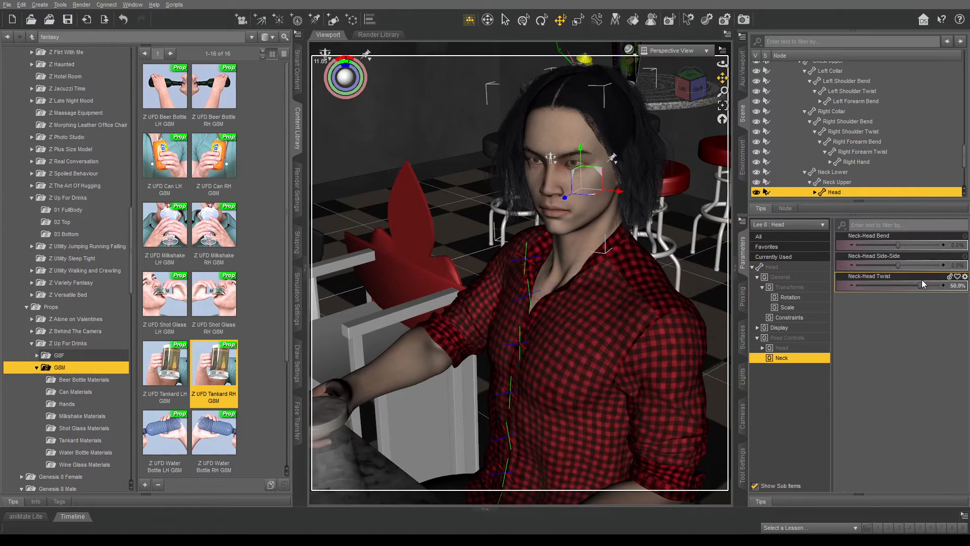
drag(921, 285, 927, 285)
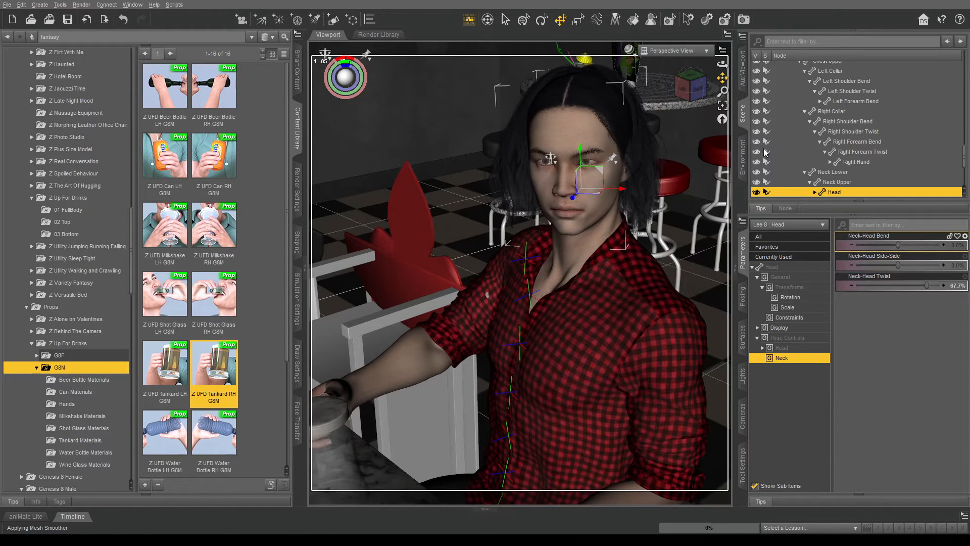
- Apply the Z CC 05 Conversation expression from the Z Chit Chat head pose controls at 100%
click(790, 338)
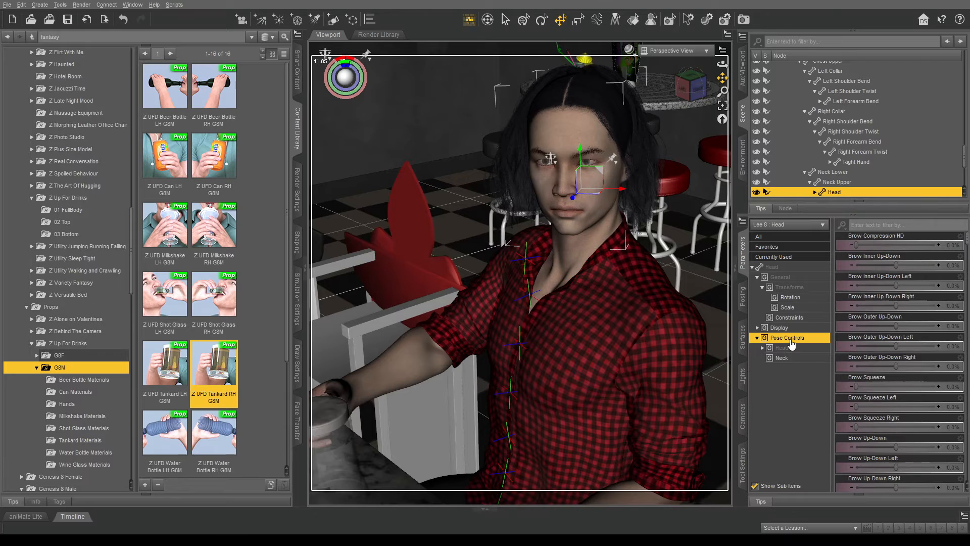
click(783, 351)
click(764, 349)
click(801, 379)
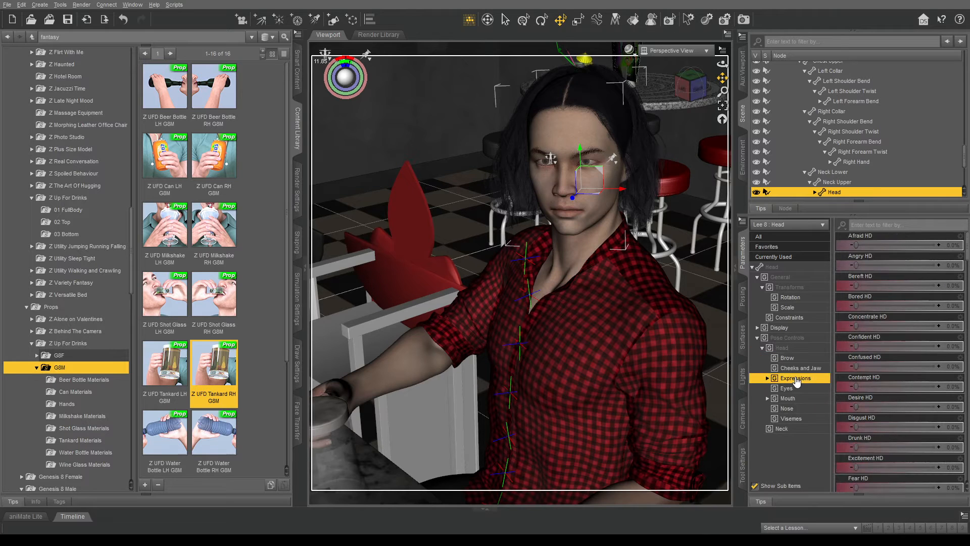
click(767, 378)
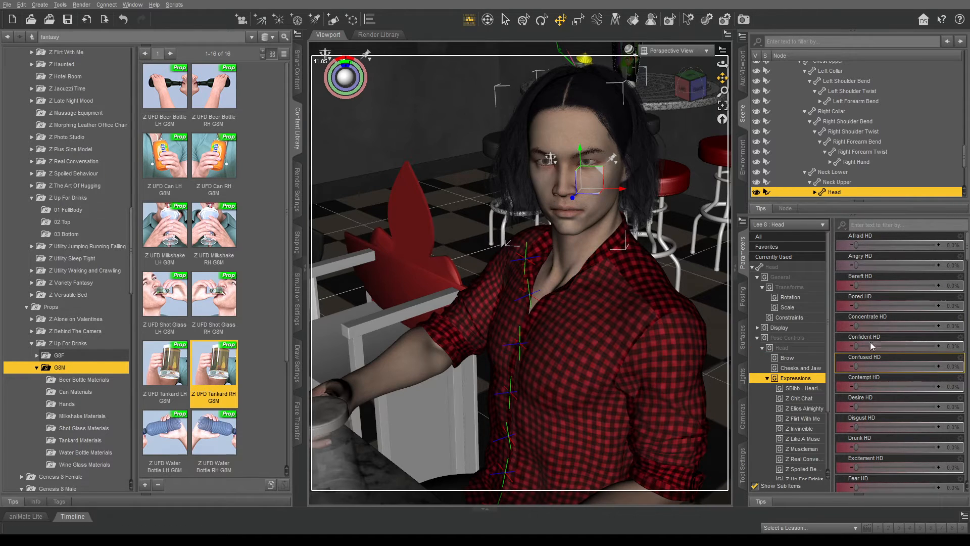
scroll(890, 357, down, 5)
scroll(818, 380, down, 2)
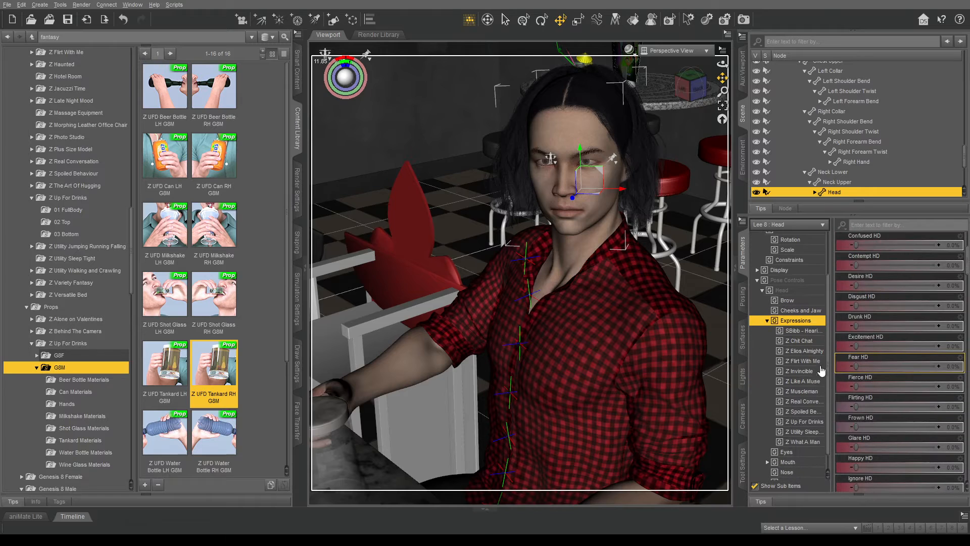
click(797, 341)
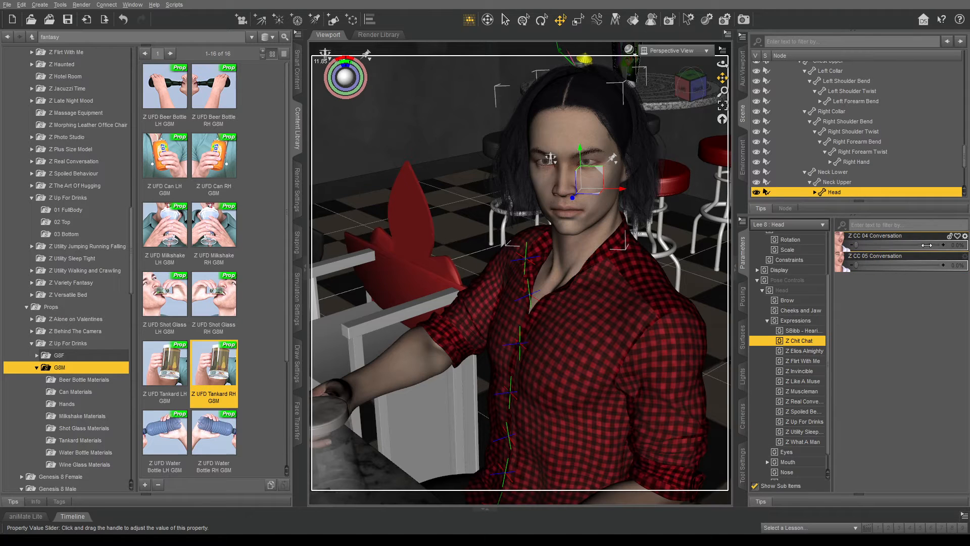
drag(935, 245, 966, 263)
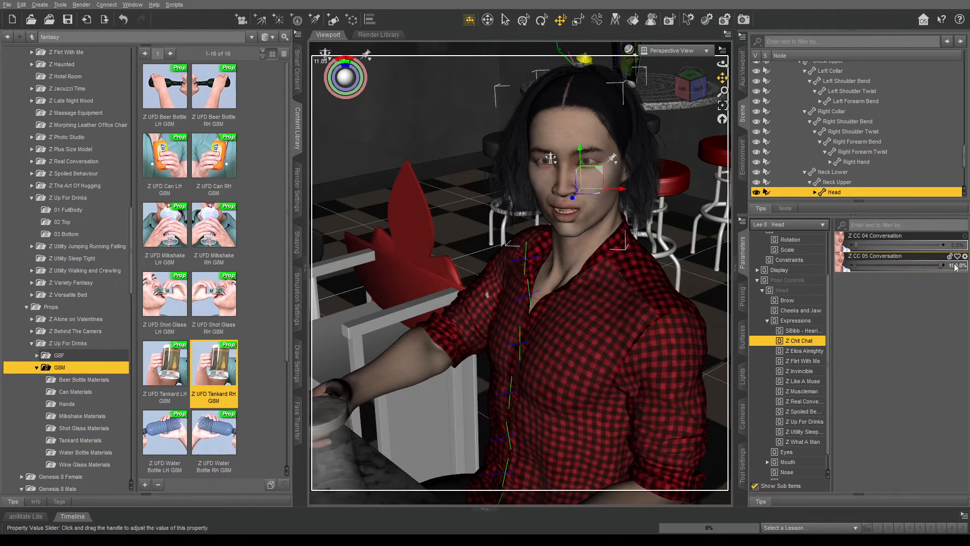
- Increase the head's Neck-Head Twist to 100%
drag(722, 71, 644, 191)
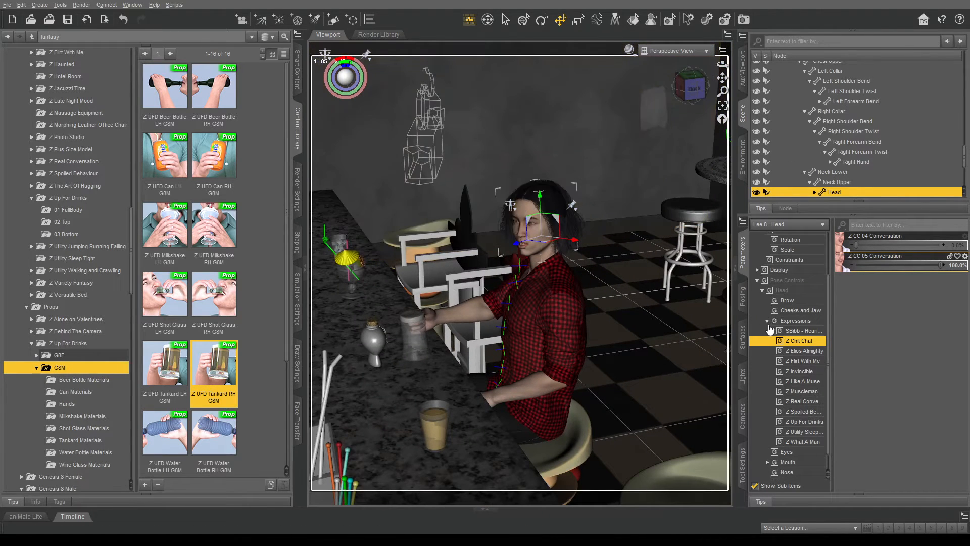
click(762, 291)
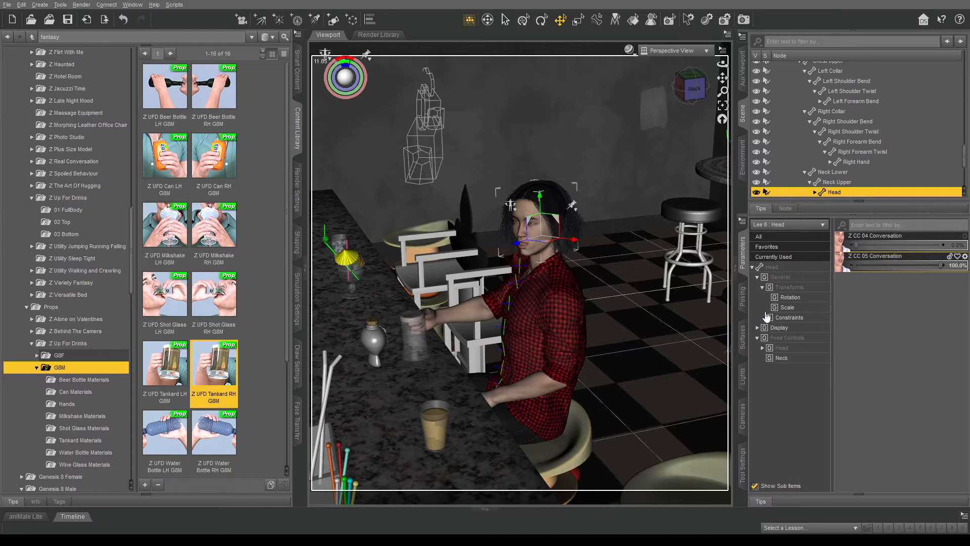
click(782, 358)
drag(943, 286, 941, 287)
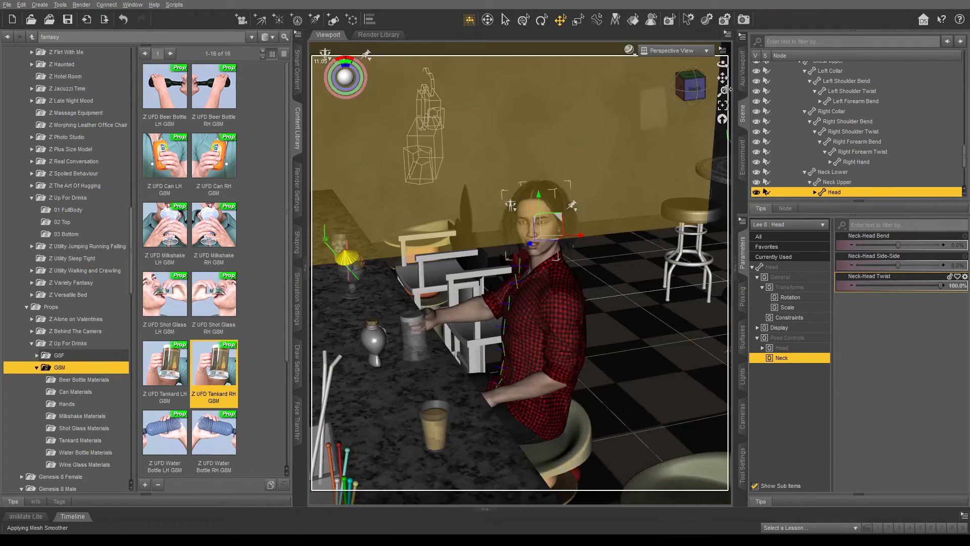
- Set the X Translate of FIG Teacup Chair 01 to about 19.24 to centre it beneath the seated man
drag(723, 65, 602, 102)
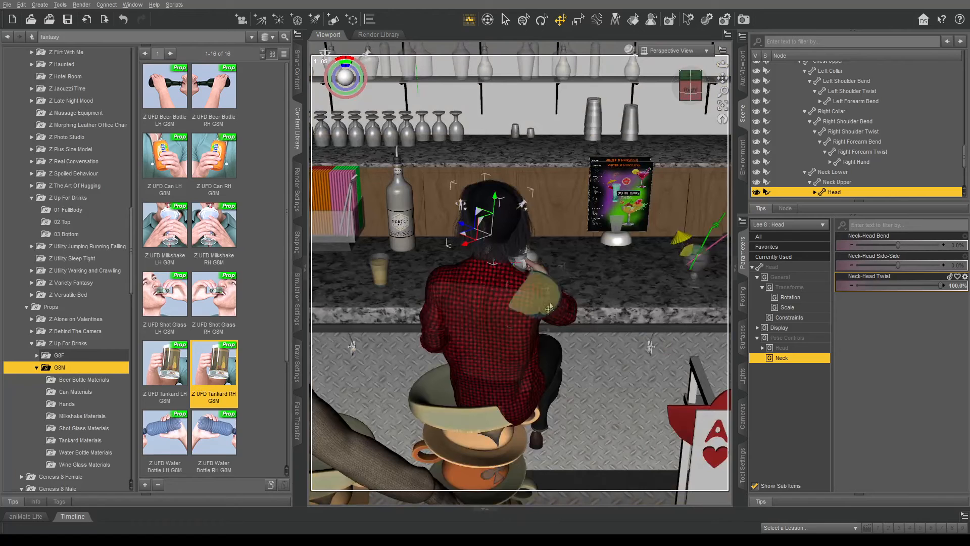
click(438, 396)
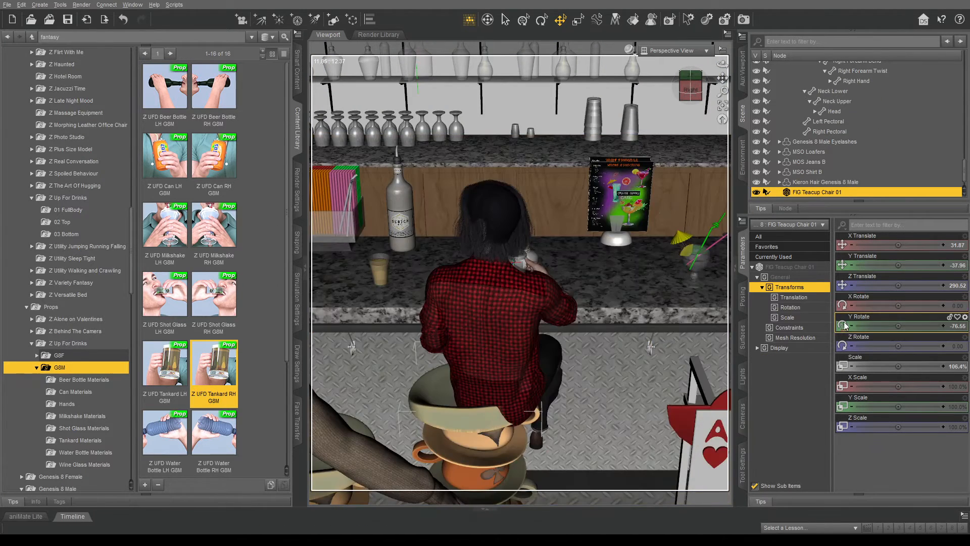
drag(897, 245, 884, 244)
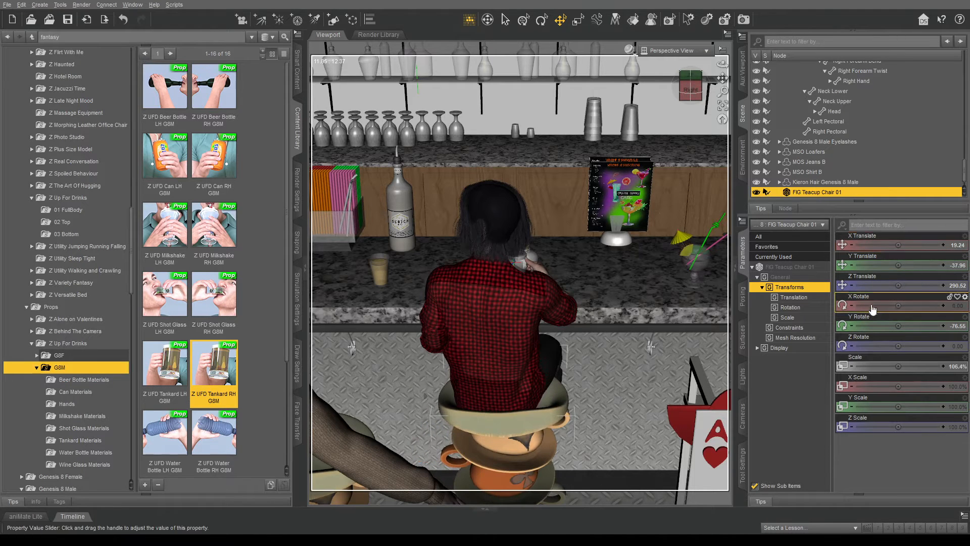
- Collapse the Lee 8 and FIG Fantasy Bar hierarchies in the scene's node tree
mouse_move(723, 64)
mouse_down()
mouse_move(688, 64)
mouse_move(705, 71)
mouse_up()
scroll(632, 245, down, 8)
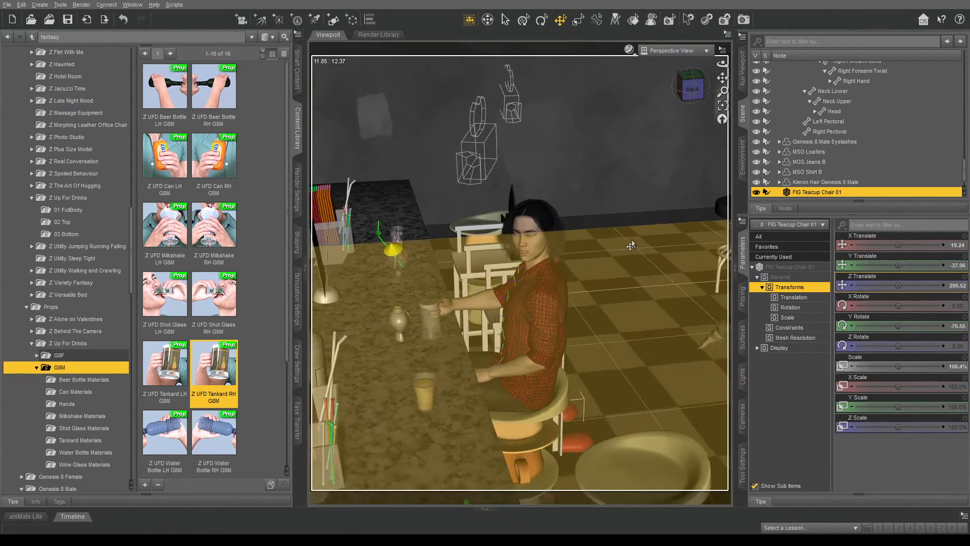
scroll(632, 245, up, 3)
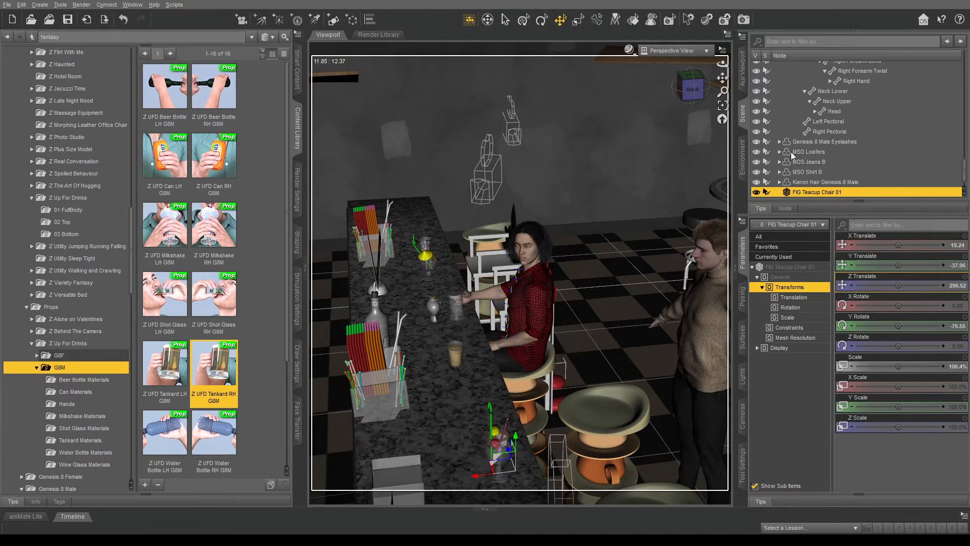
scroll(792, 155, up, 10)
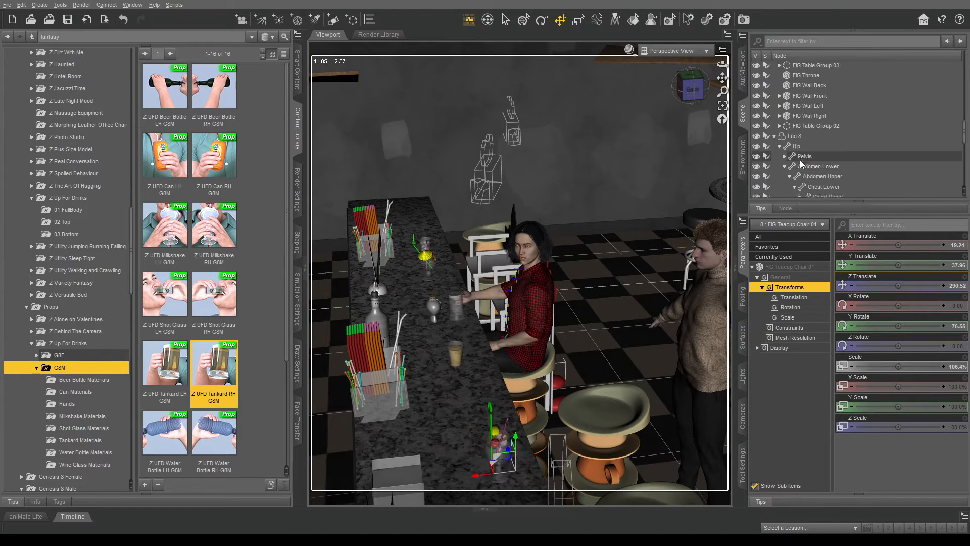
scroll(799, 156, up, 1)
click(775, 140)
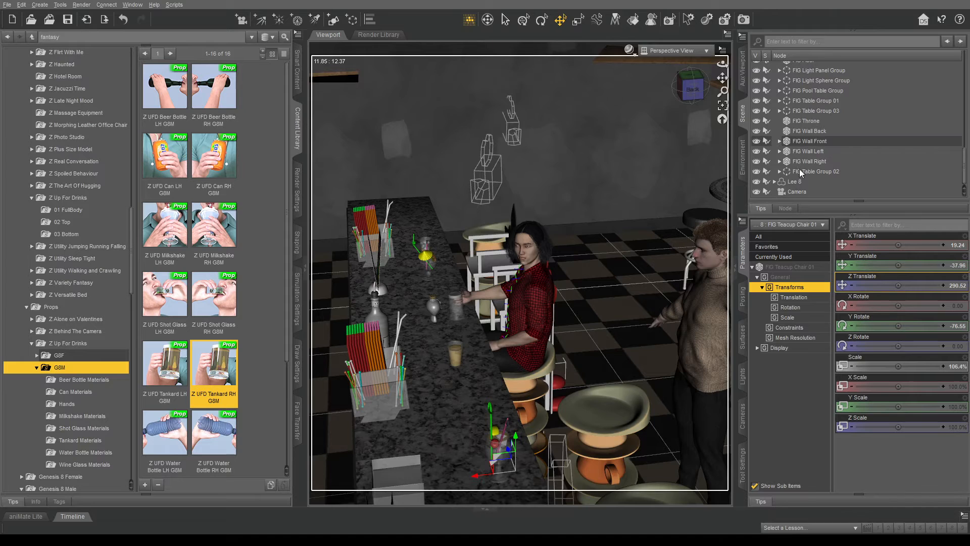
scroll(801, 170, up, 5)
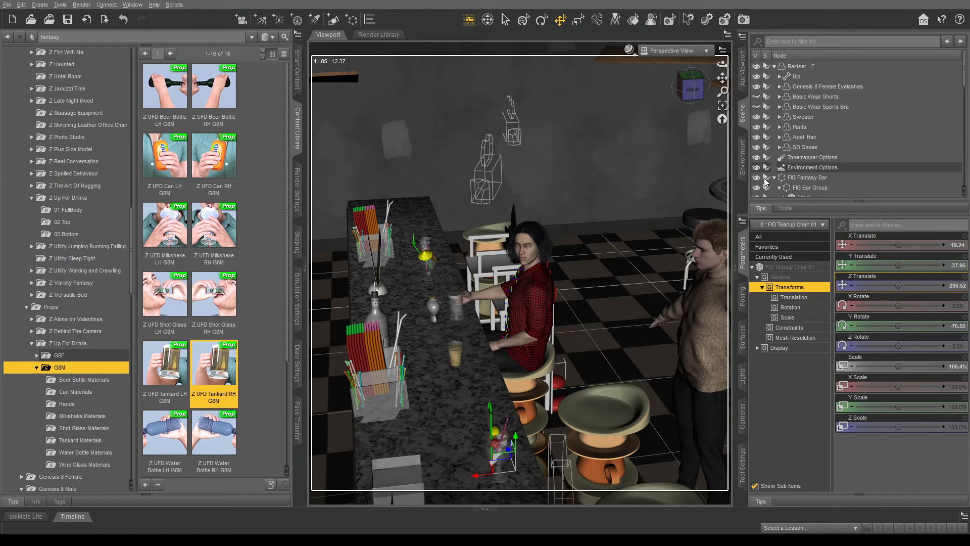
click(775, 179)
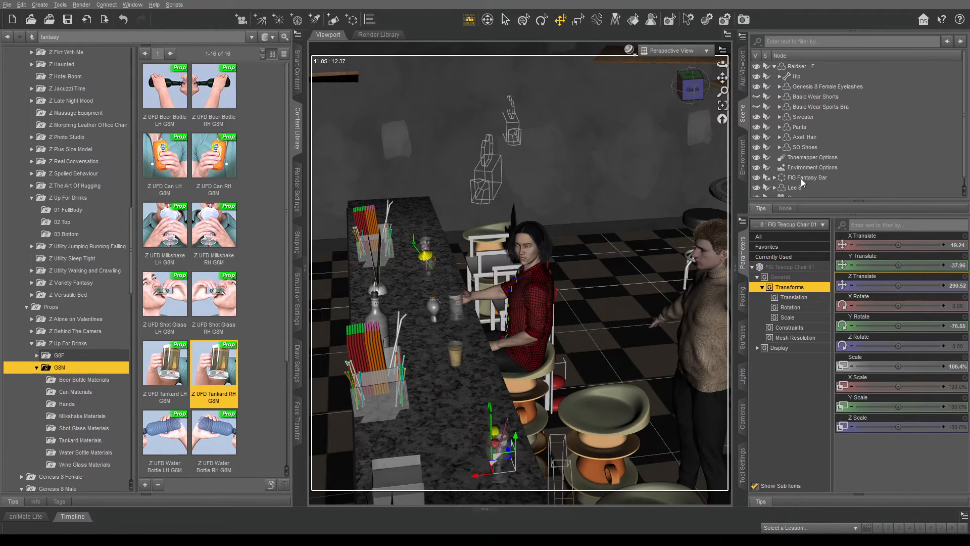
- Apply the Simply Sitting Male Sit Up 09 pose to the Raidser - F figure
click(800, 66)
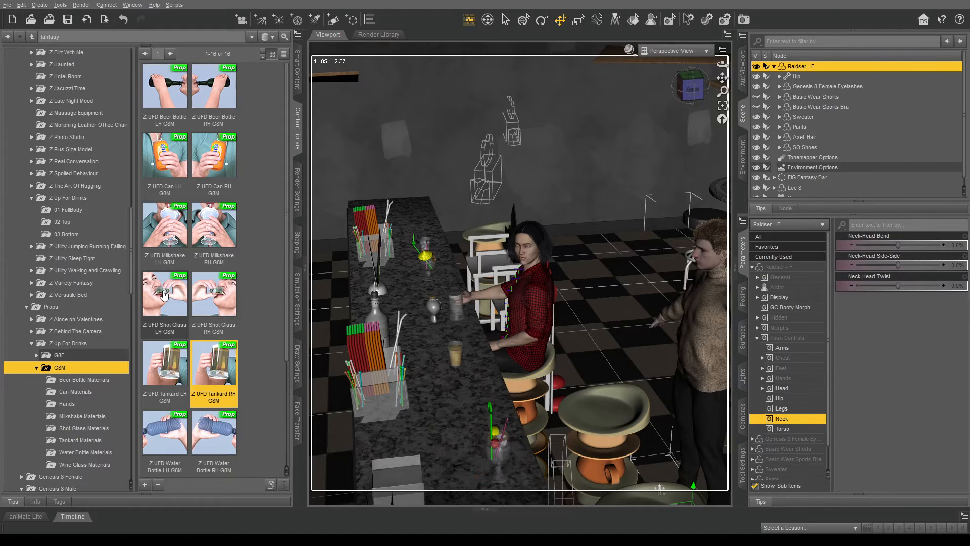
scroll(82, 338, down, 3)
scroll(83, 338, down, 8)
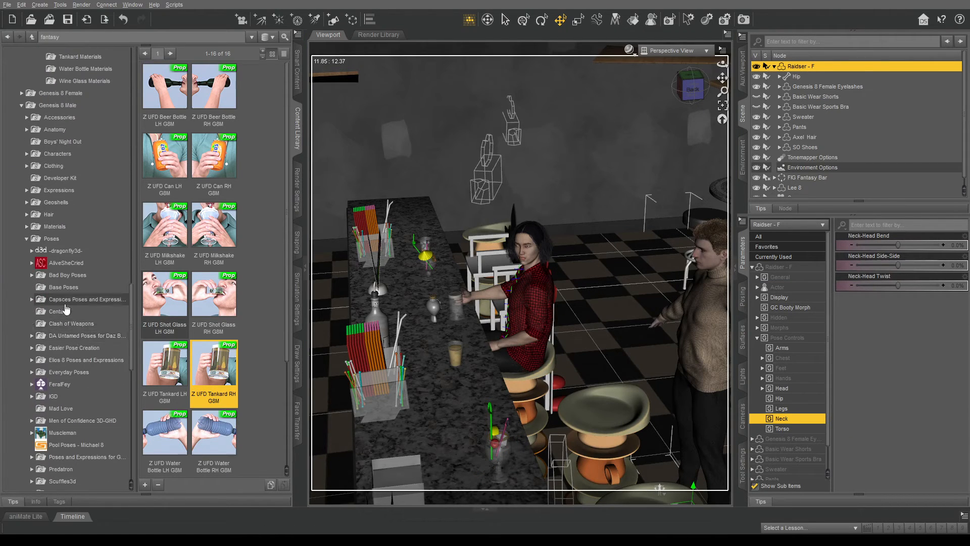
scroll(55, 379, down, 1)
scroll(56, 379, down, 7)
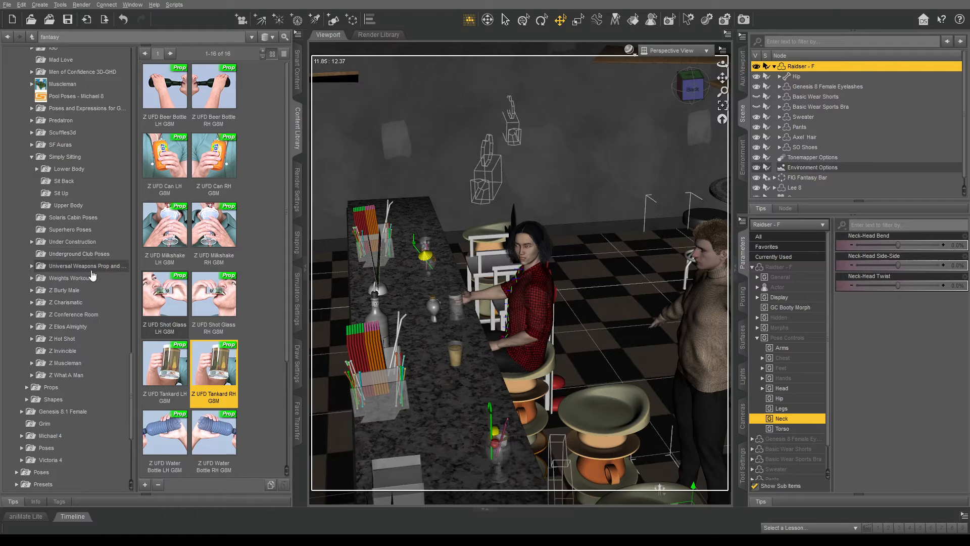
click(62, 192)
scroll(184, 257, down, 8)
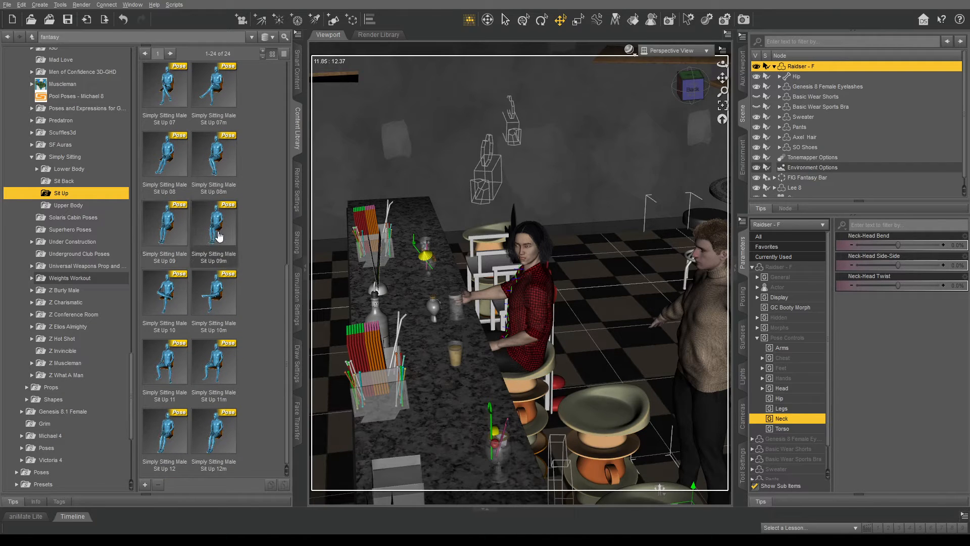
click(165, 234)
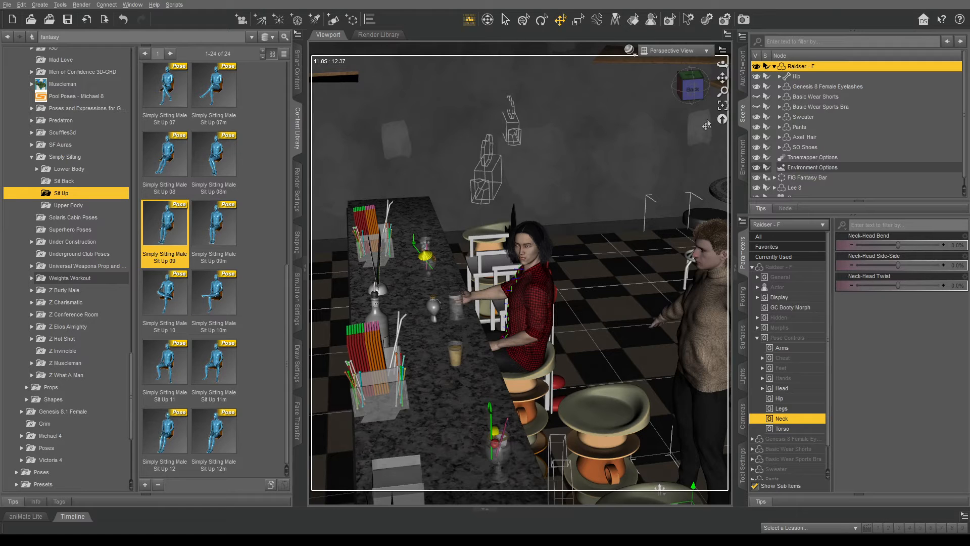
- Move the Raidser - F figure onto the free teacup chair beside the man in the red shirt
drag(723, 78, 694, 30)
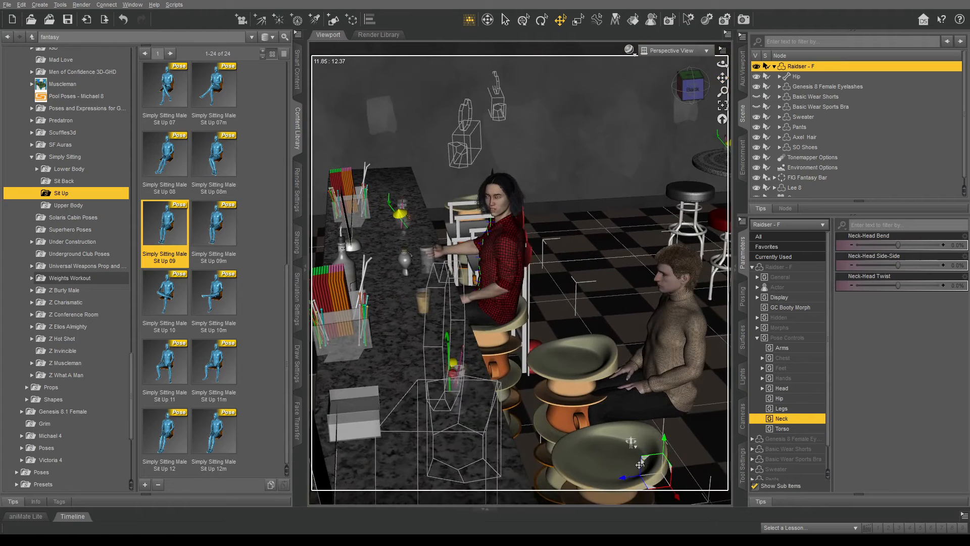
drag(620, 449, 551, 423)
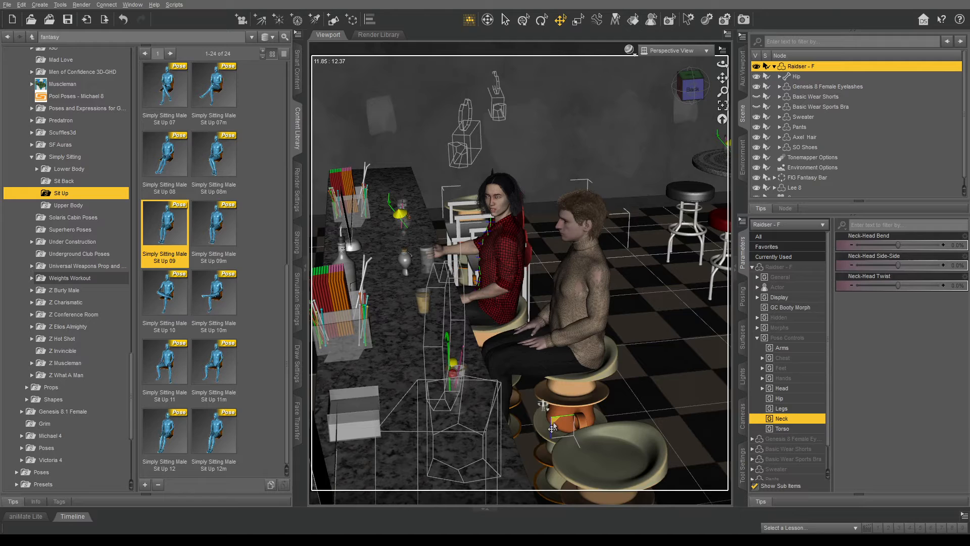
drag(552, 424, 553, 425)
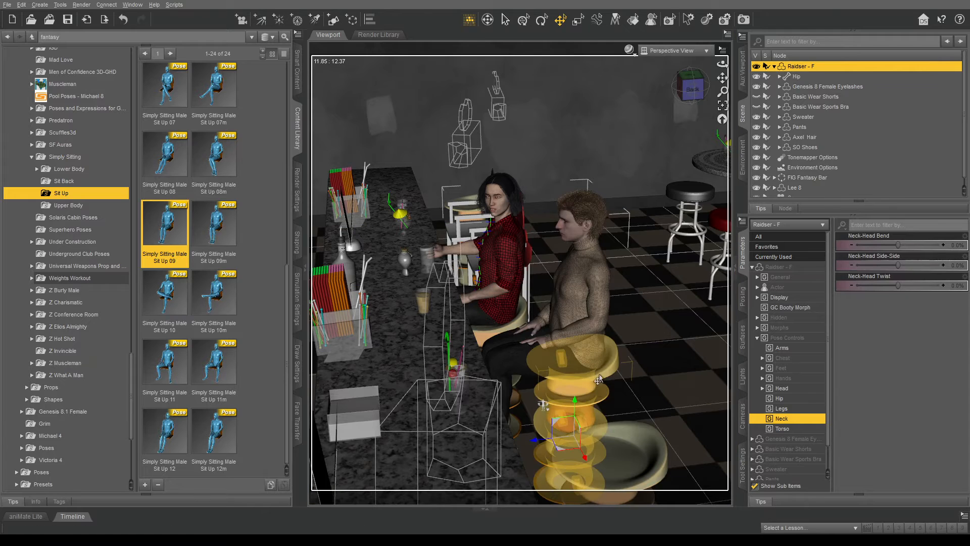
- Parent FIG TeaCup Chair 04, the chair beneath the man in the sweater, to the Raidser - F figure
click(599, 379)
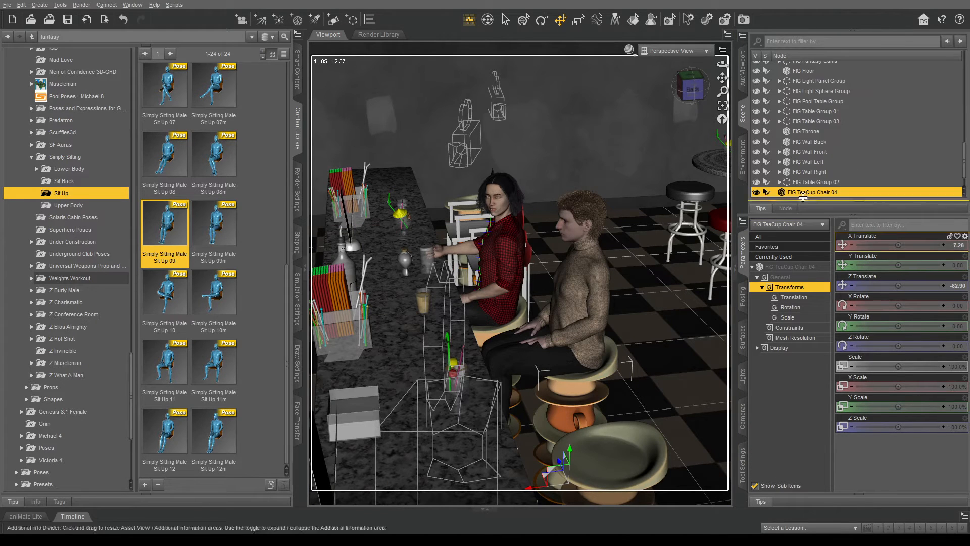
scroll(788, 166, down, 5)
scroll(788, 169, up, 8)
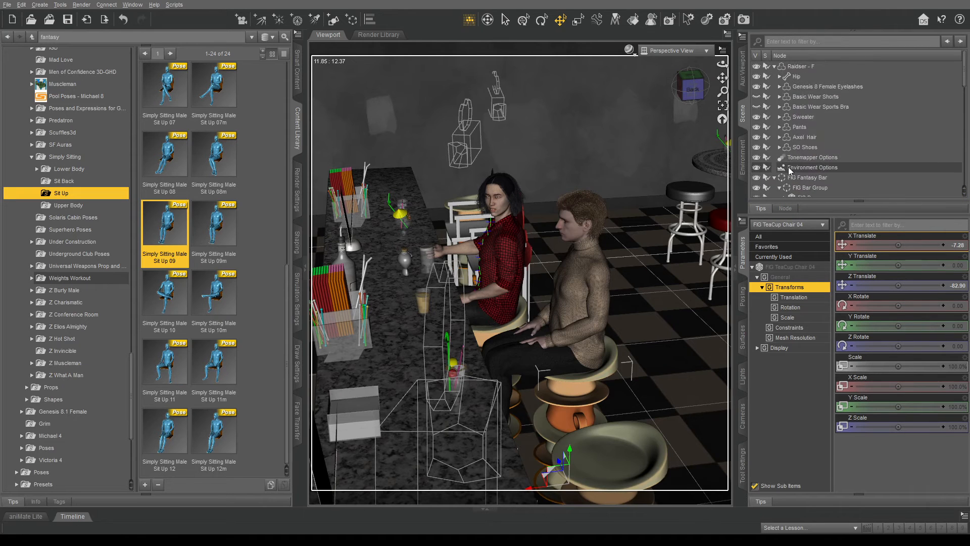
click(775, 178)
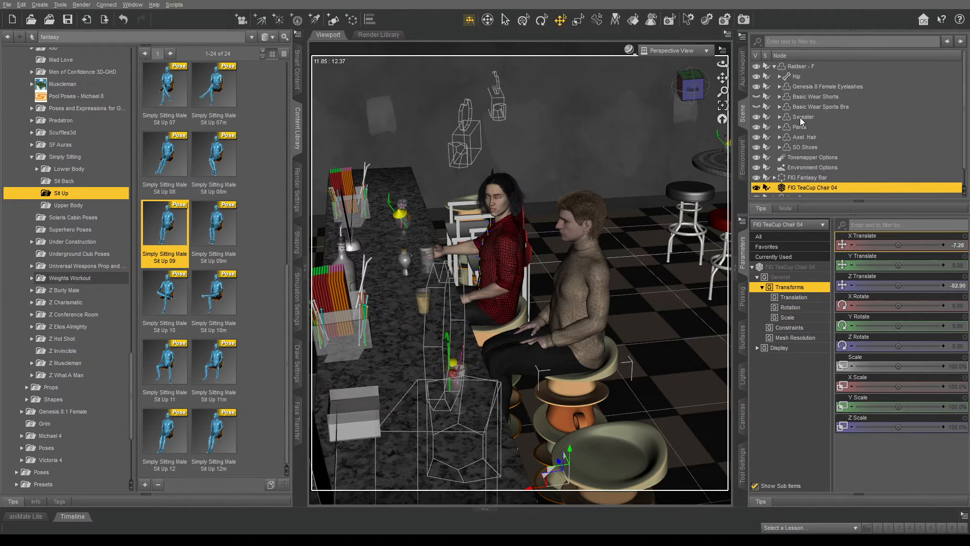
scroll(808, 193, down, 1)
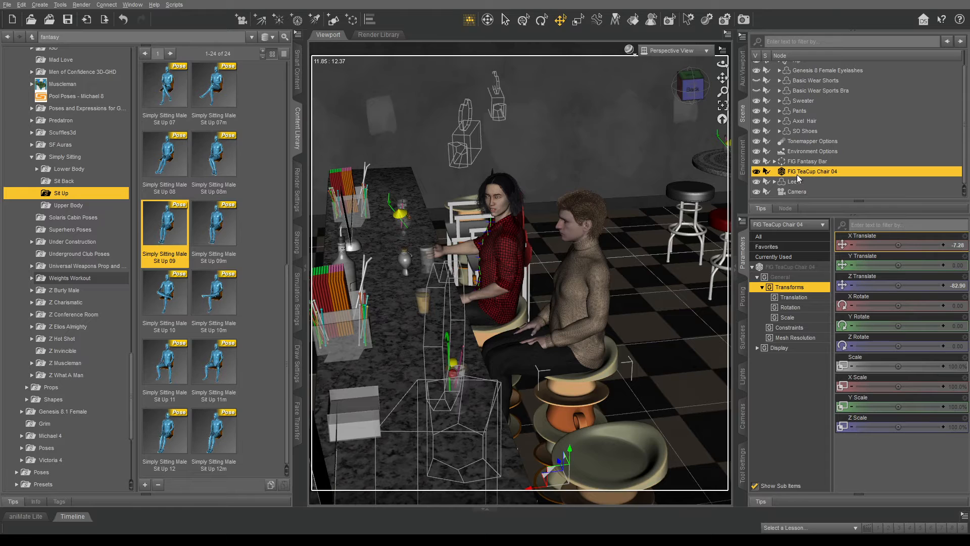
drag(796, 174, 808, 68)
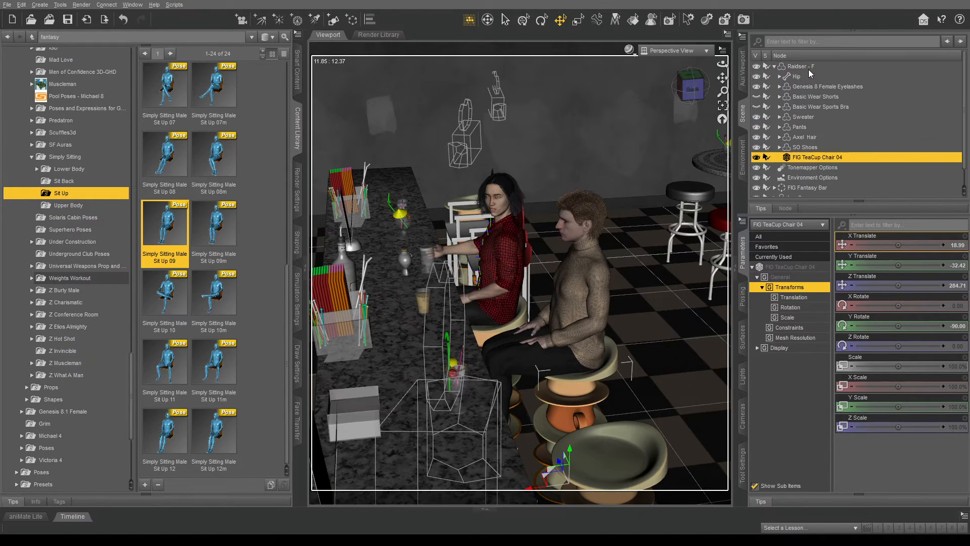
- Move the Raidser - F figure and its parented teacup chair up against the bar counter, fine-tuning the position through the scene Camera
click(809, 67)
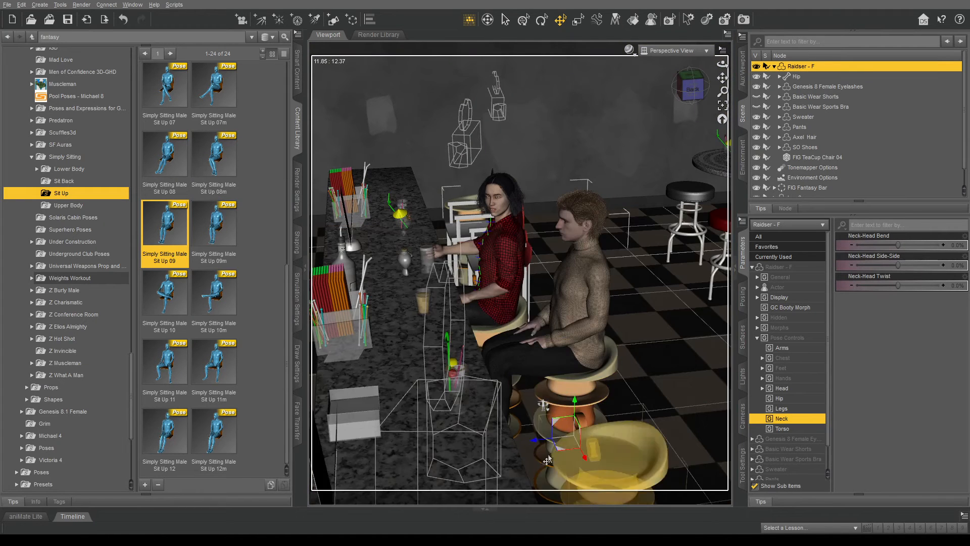
drag(554, 455, 497, 459)
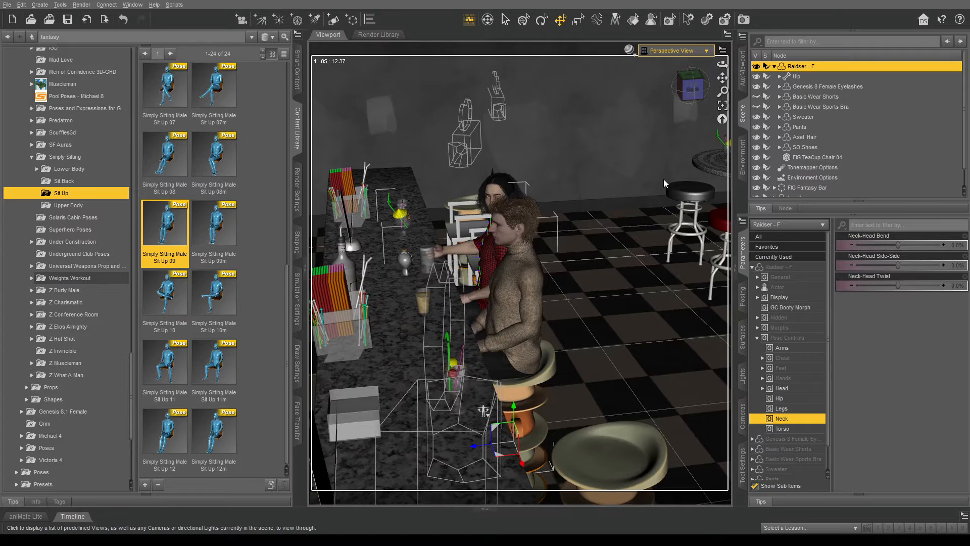
click(664, 180)
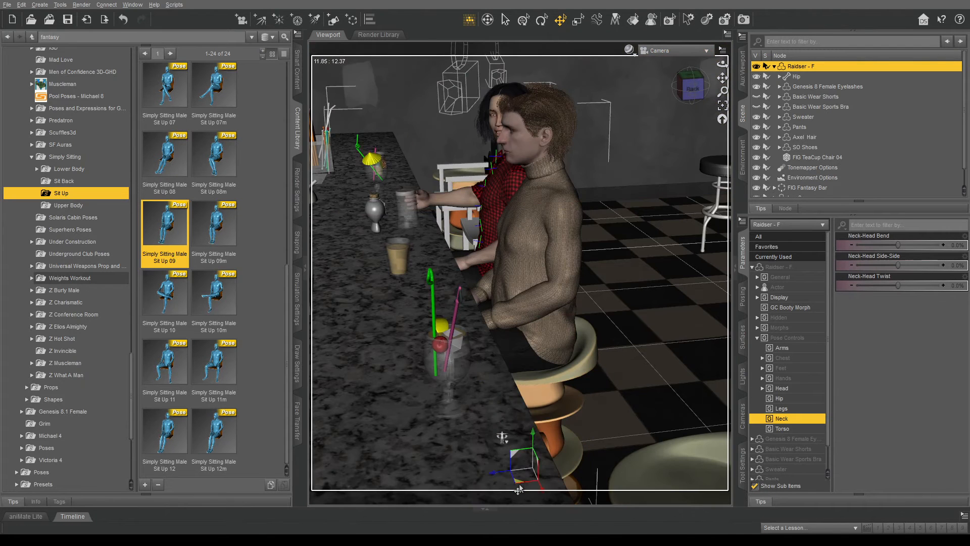
drag(518, 489, 531, 487)
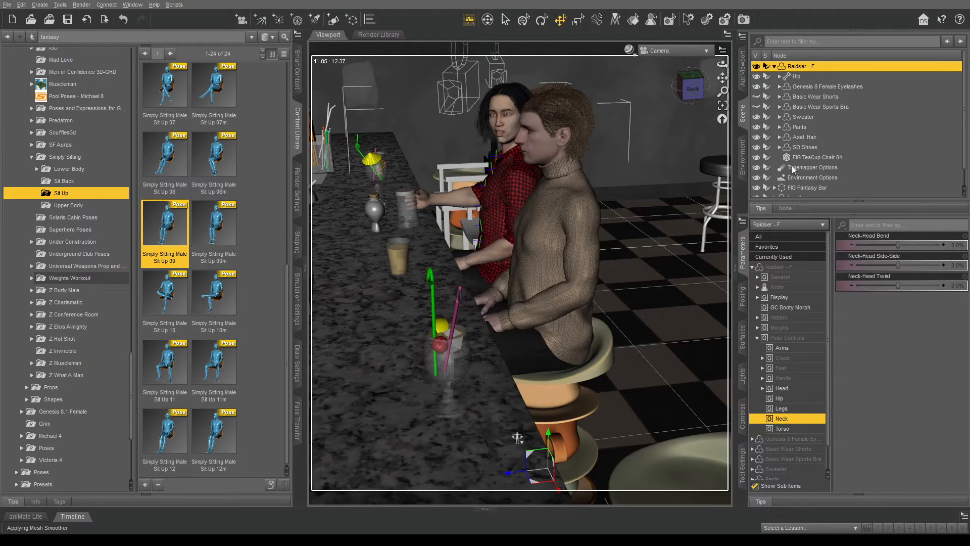
- Shift the Lee 8 figure slightly closer to the bar counter, away from the man in the sweater
scroll(810, 180, down, 1)
click(797, 182)
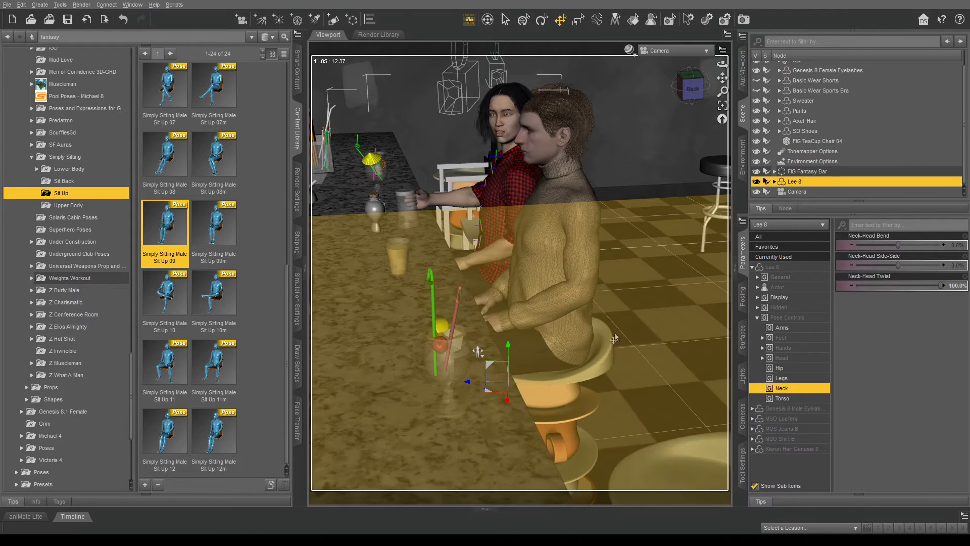
drag(484, 397, 465, 402)
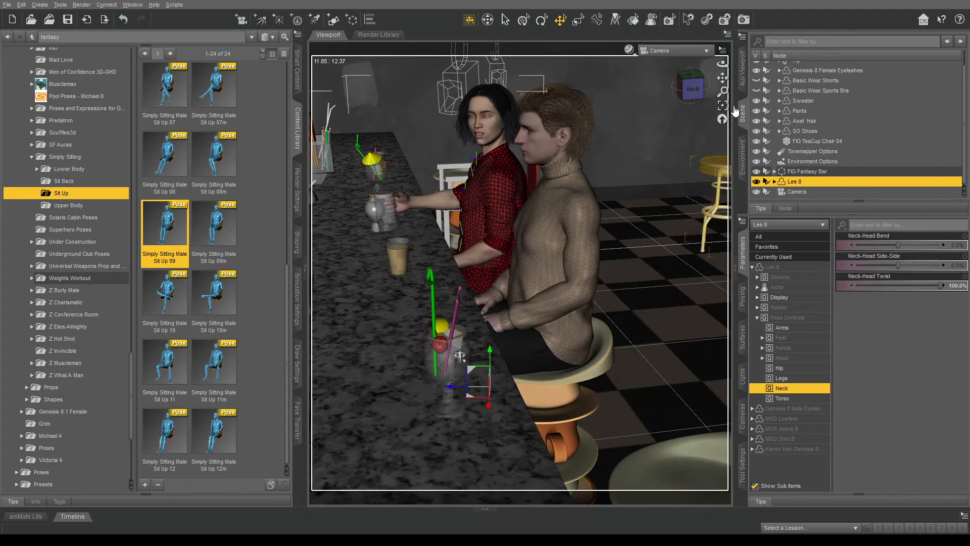
- Set the Neck-Head Twist of the Raidser - F head to -25.7%, turning it towards the man in the red shirt
drag(723, 77, 737, 125)
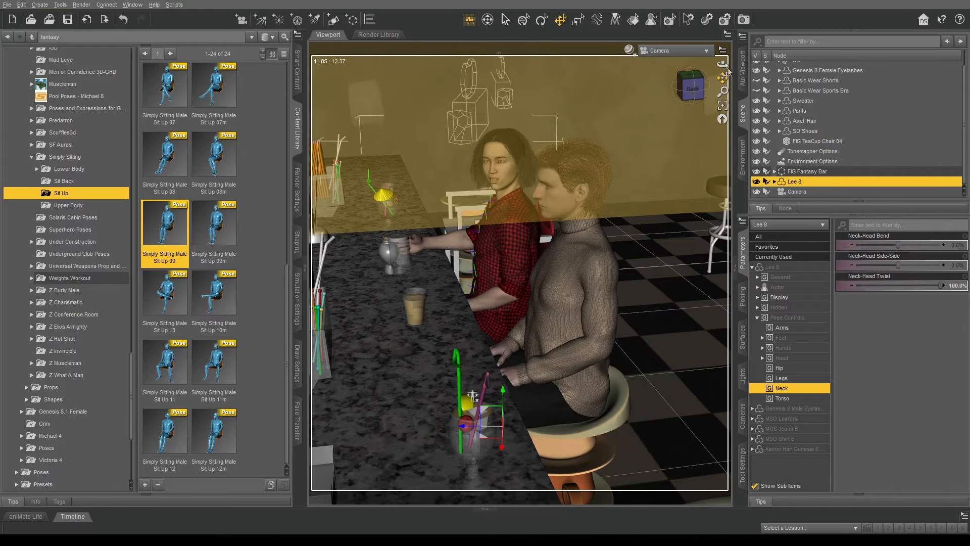
drag(723, 64, 727, 64)
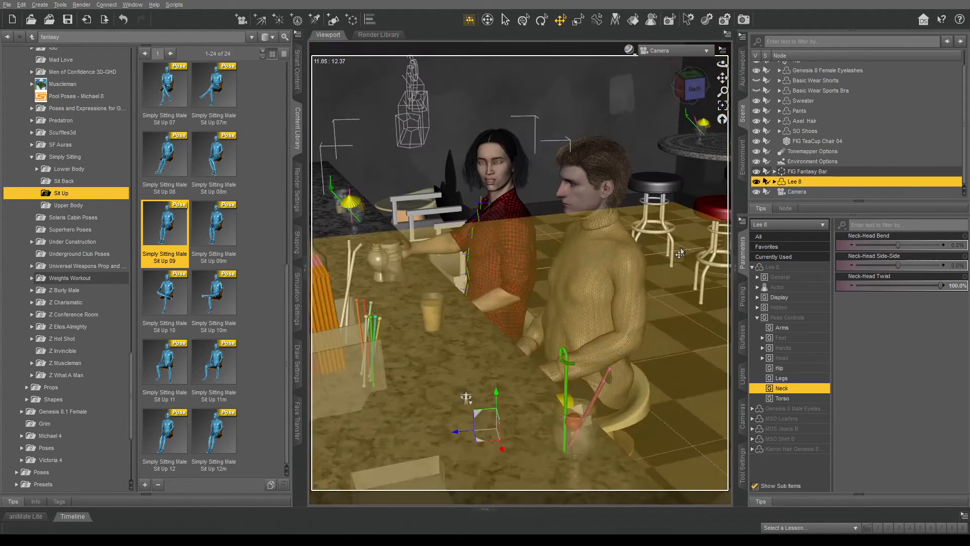
click(587, 205)
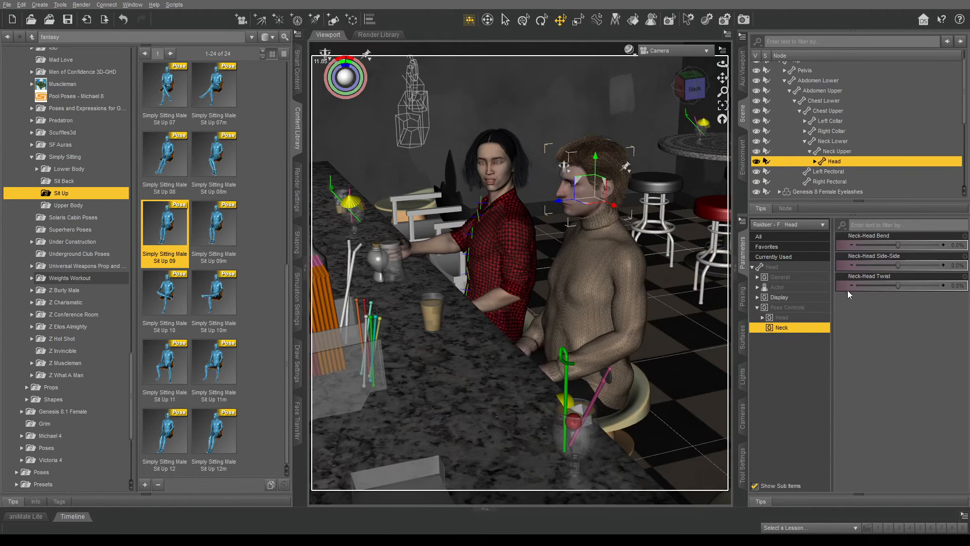
drag(897, 287, 888, 291)
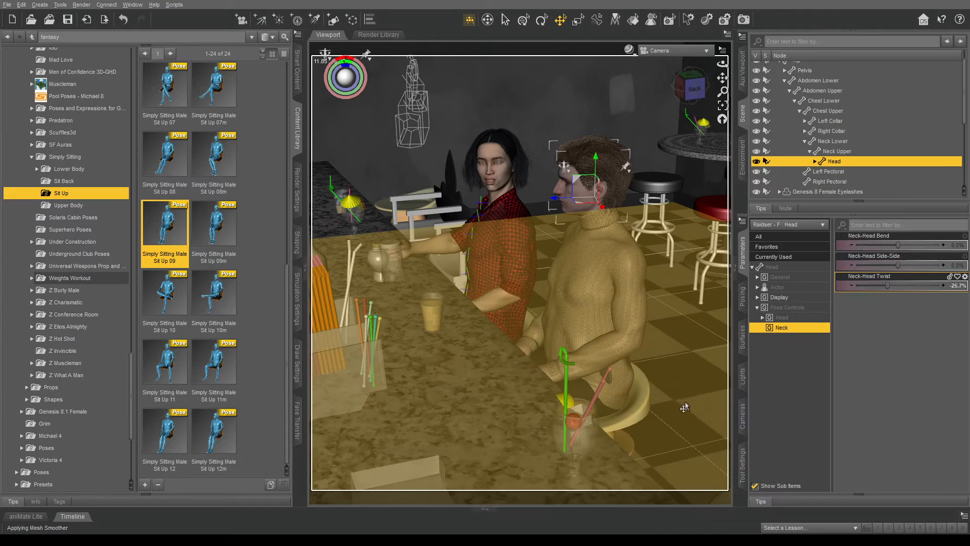
- Examine the Sweater's Full Body, Actor, Moves and Adjustments parameters for a way to improve its fit
click(642, 398)
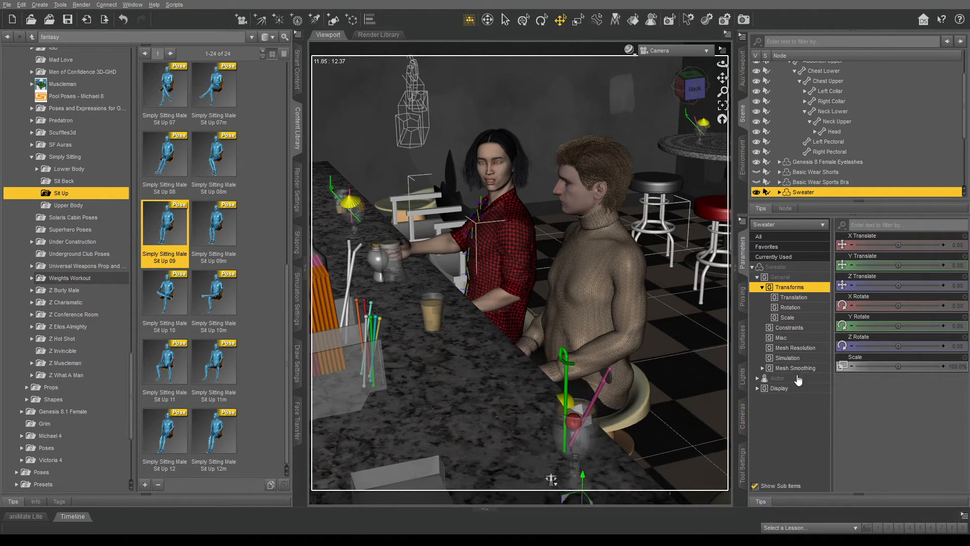
click(757, 378)
click(786, 408)
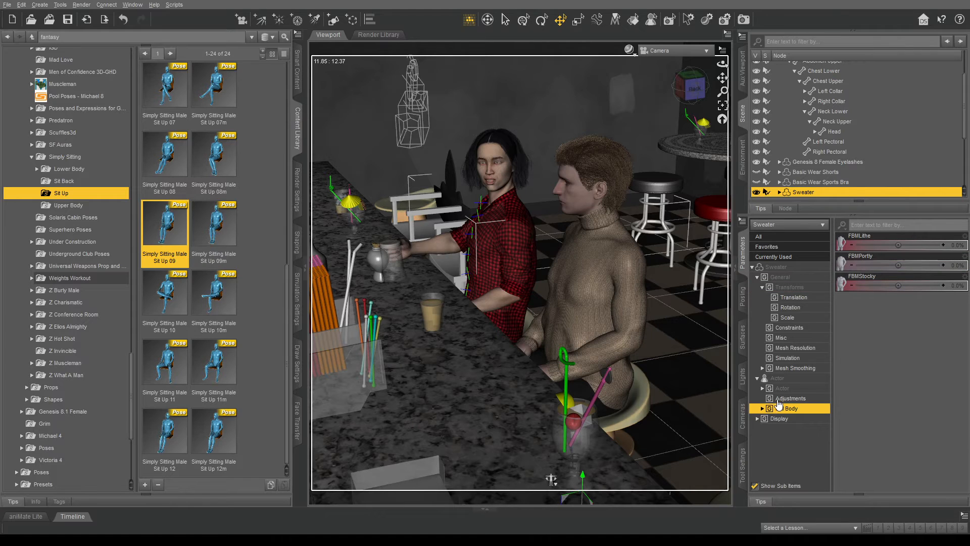
click(784, 389)
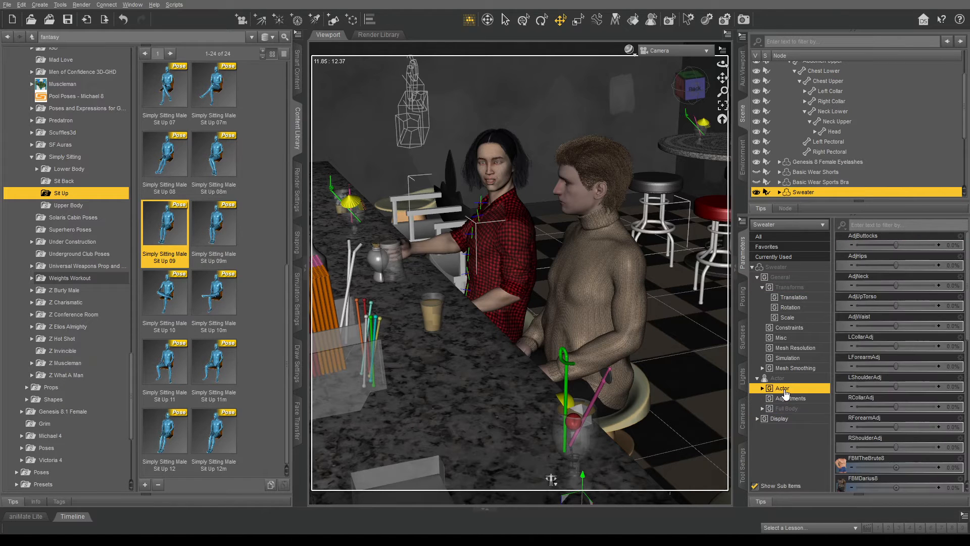
click(763, 388)
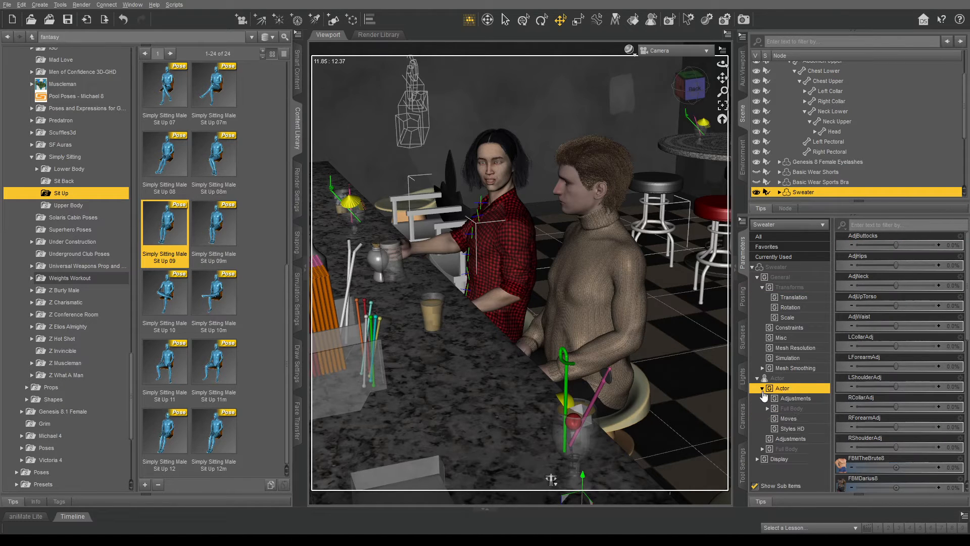
click(801, 429)
click(806, 419)
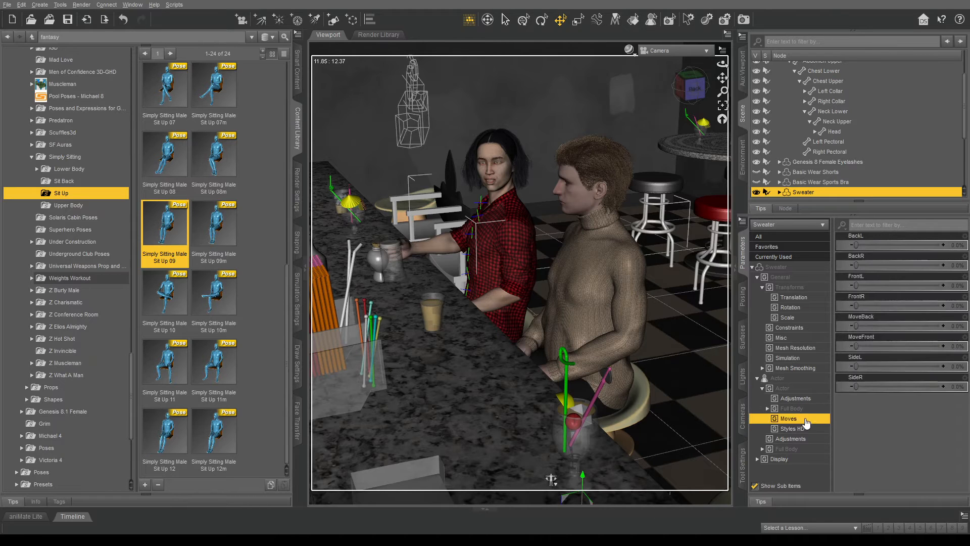
click(803, 400)
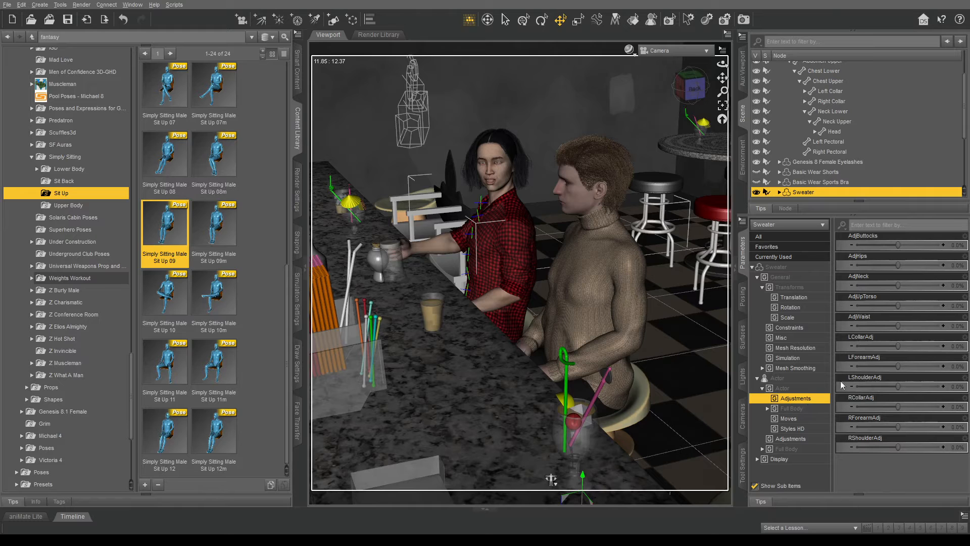
- Try the Sweater's AdjWaist morph at 4.2% and its AdjHips morph, undoing each change
mouse_move(899, 326)
mouse_down()
mouse_move(912, 326)
mouse_move(901, 329)
mouse_up()
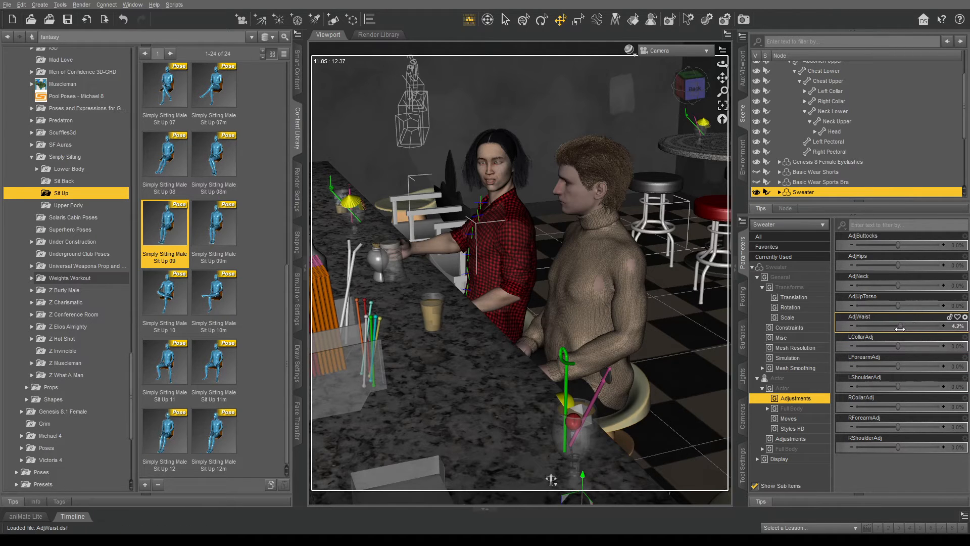
key(ctrl+z)
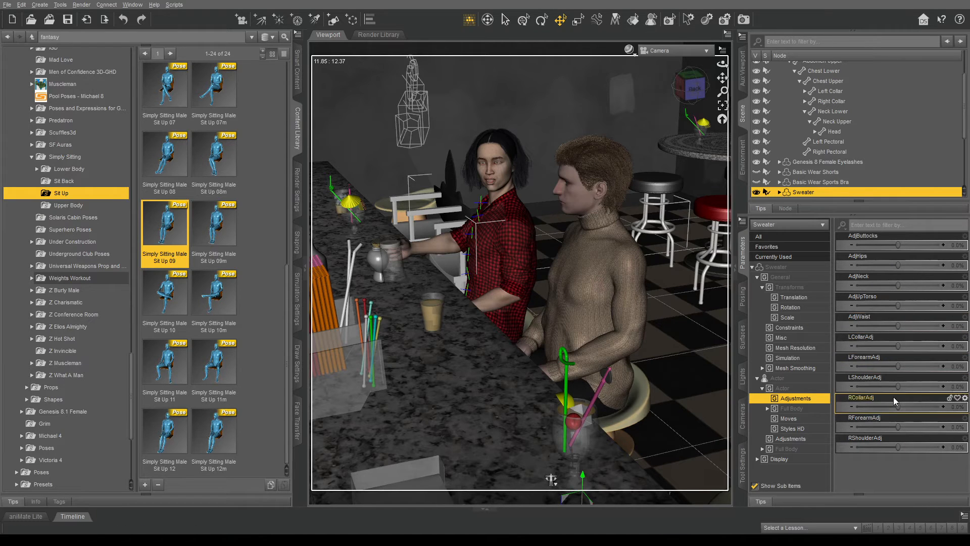
drag(898, 265, 916, 266)
key(ctrl+z)
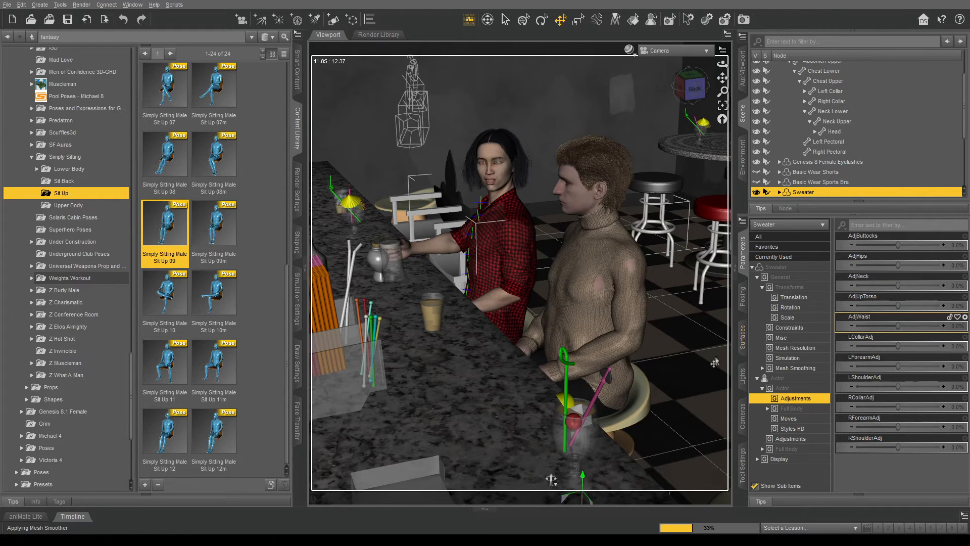
click(606, 383)
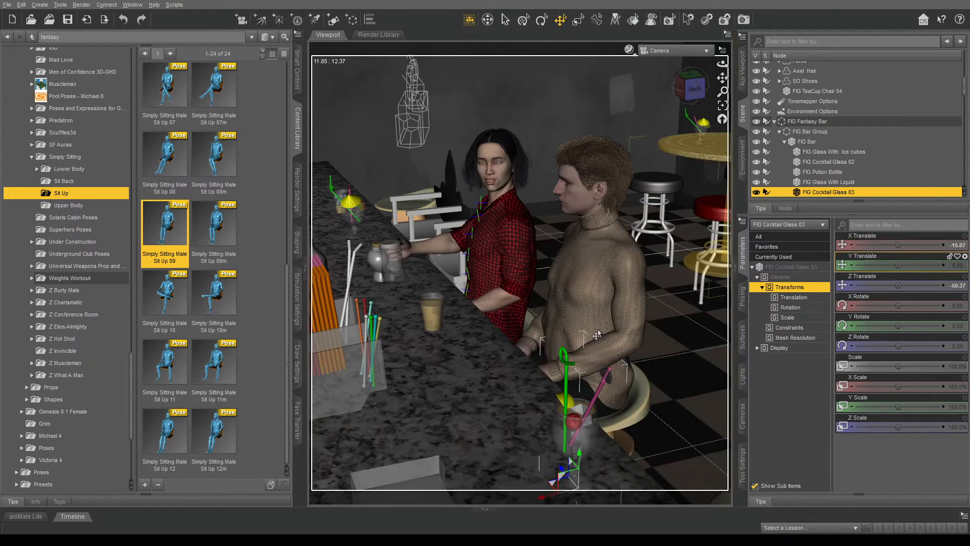
click(597, 334)
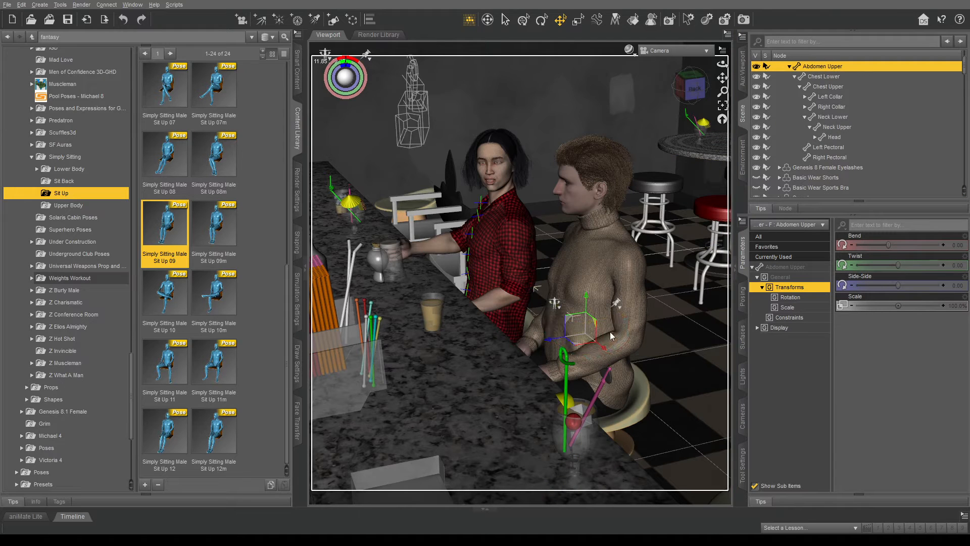
key(ctrl+a)
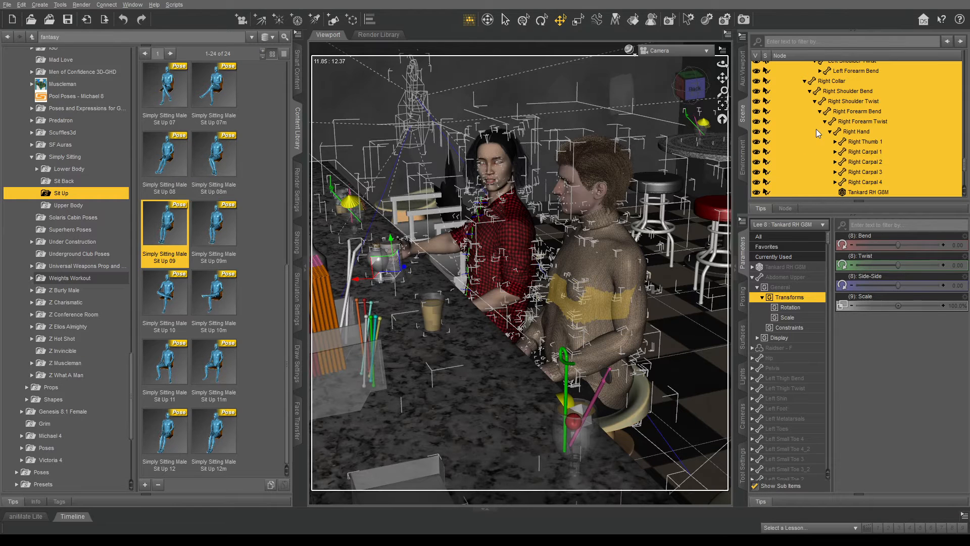
scroll(817, 129, up, 5)
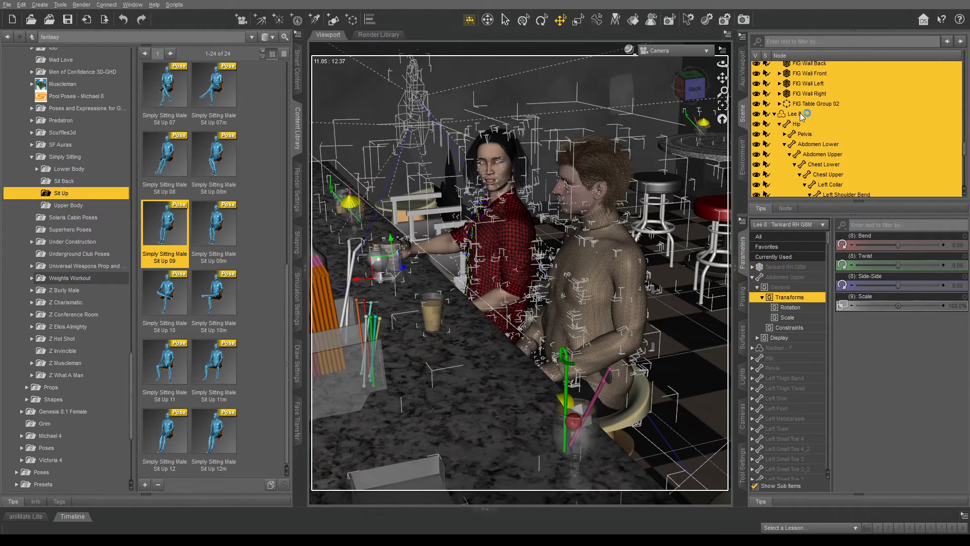
click(799, 113)
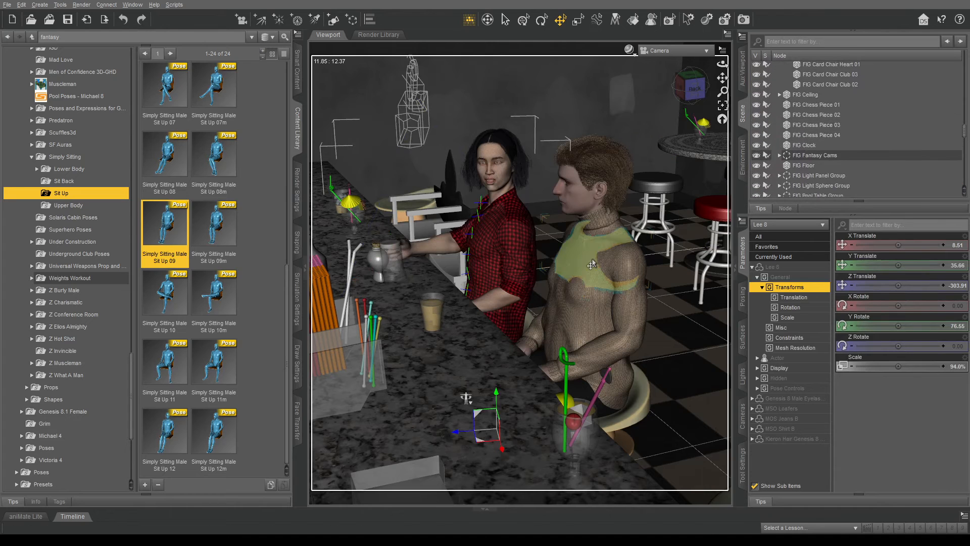
- Review the Sweater's Moves, Styles HD, Adjustments and Full Body morphs once more
click(611, 274)
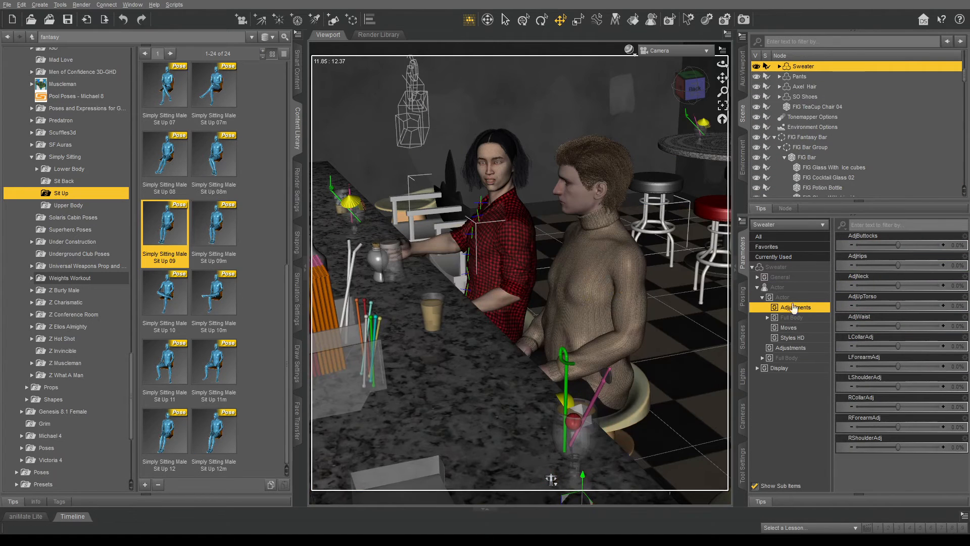
click(807, 329)
click(804, 338)
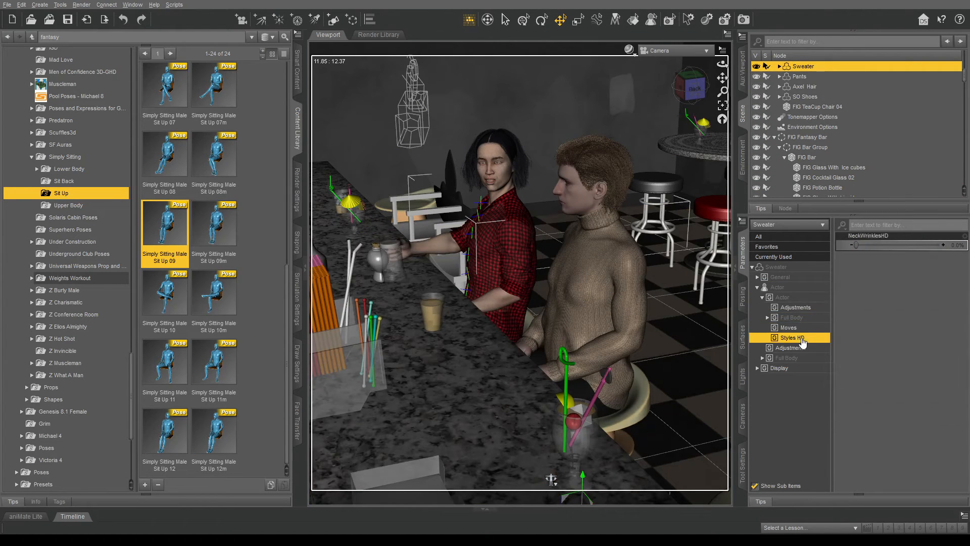
click(801, 348)
click(799, 358)
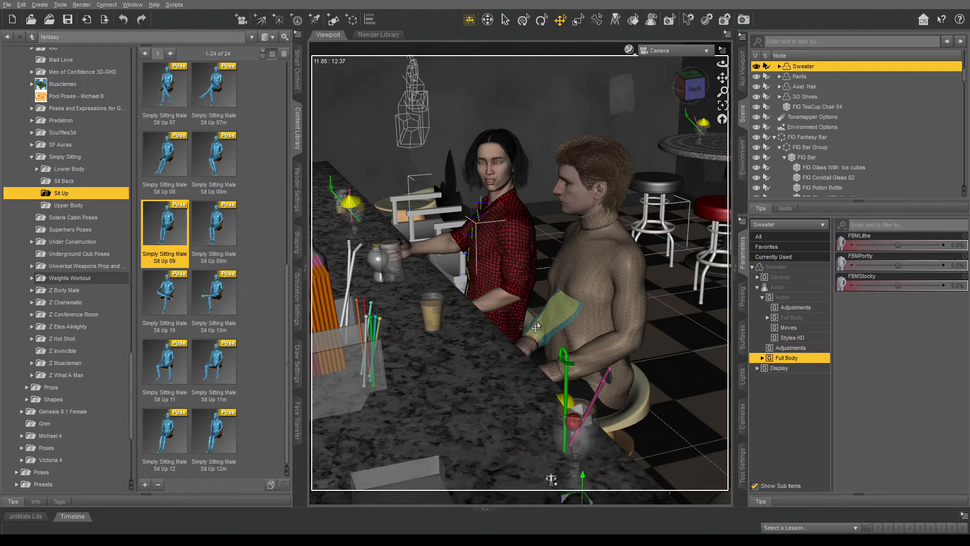
- Search the Raidser - F head's Expressions pose controls for "nervous" and clear the filter
click(586, 204)
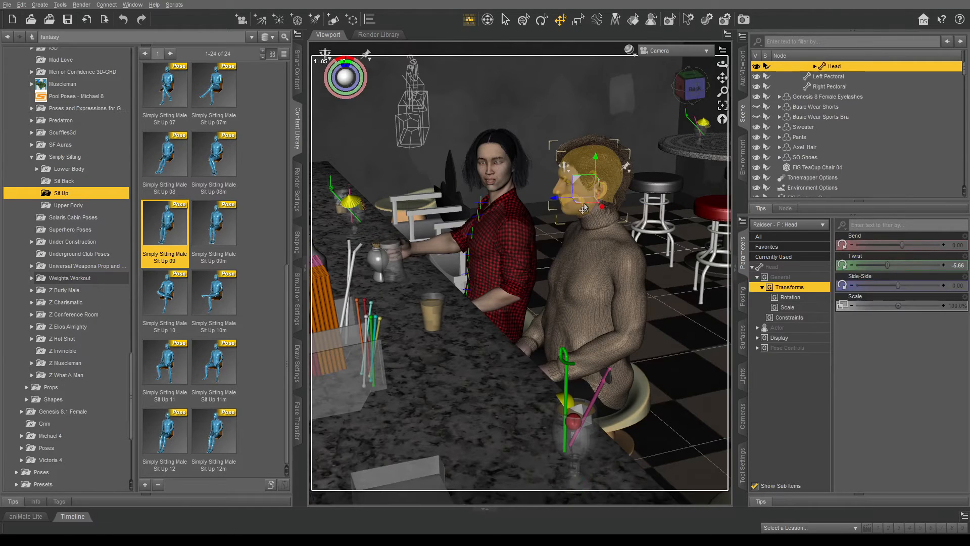
click(757, 348)
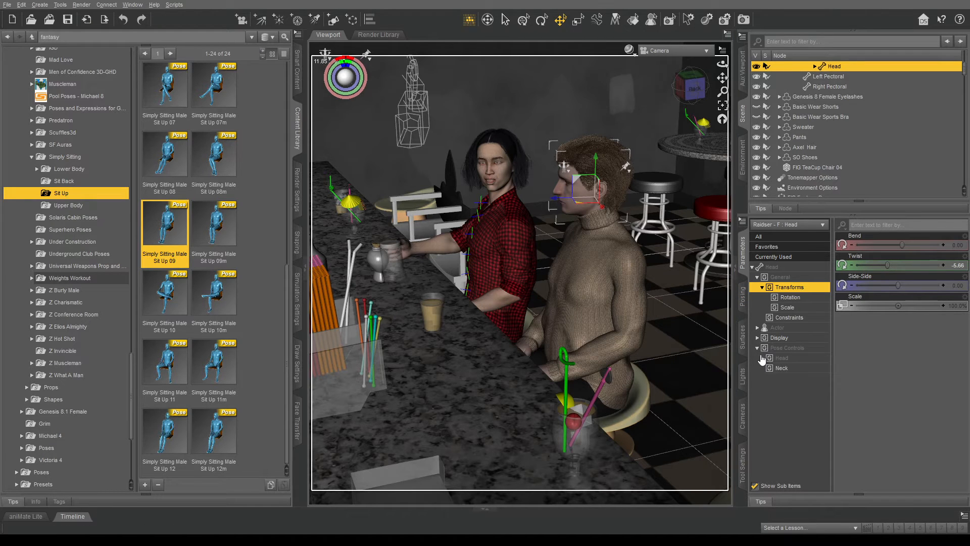
click(762, 358)
click(778, 388)
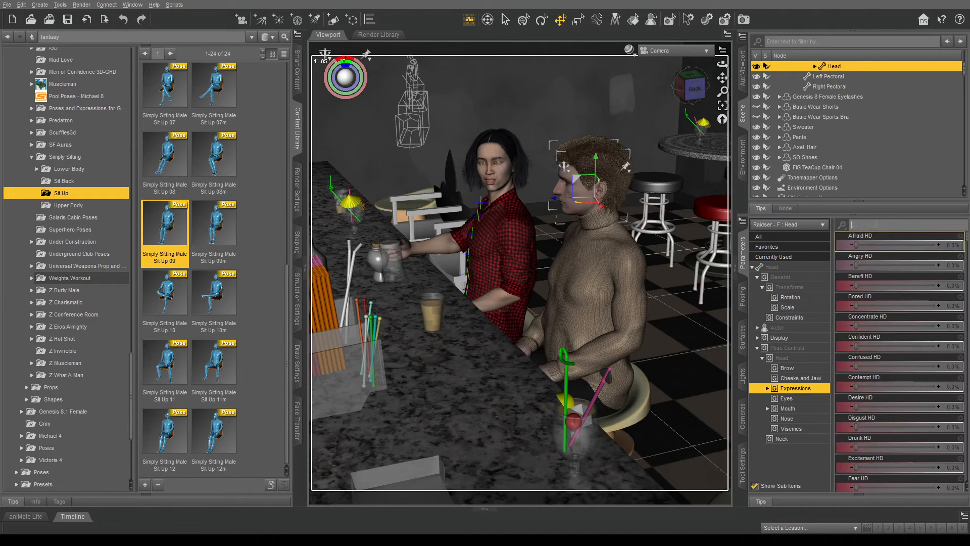
text(nervous)
double_click(877, 224)
key(BackSpace)
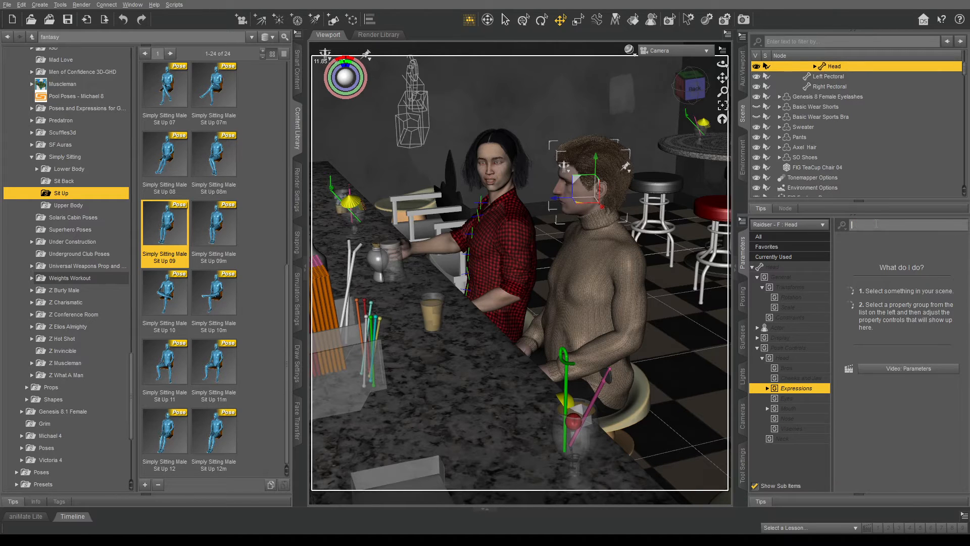
- Set the Raidser - F head's Kala Mixable 22 Doubt expression to 100%
scroll(906, 269, down, 3)
scroll(907, 269, down, 10)
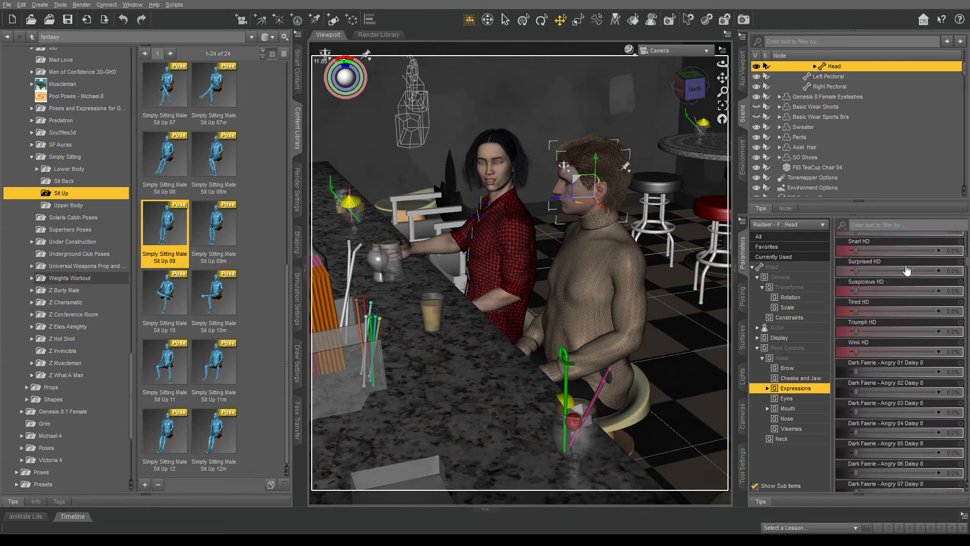
scroll(906, 269, down, 8)
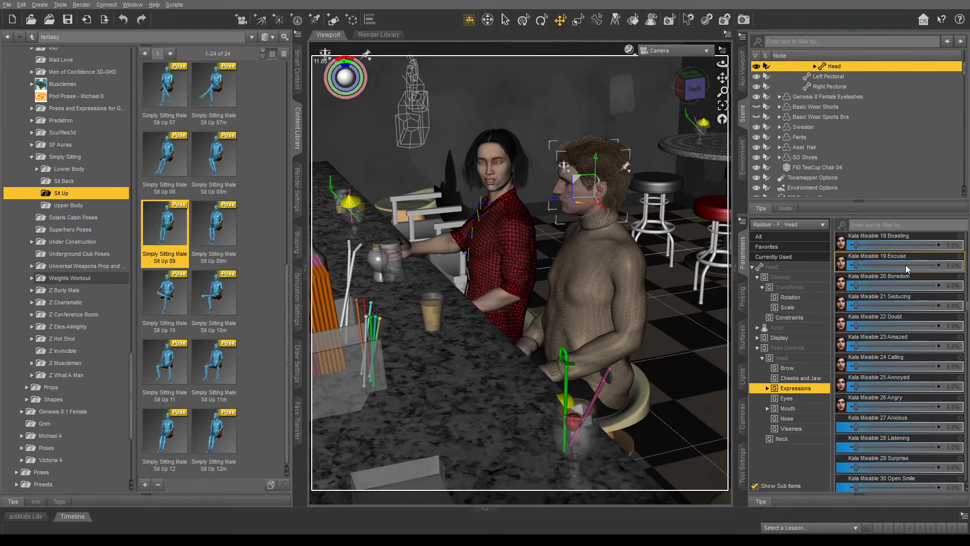
scroll(907, 269, down, 10)
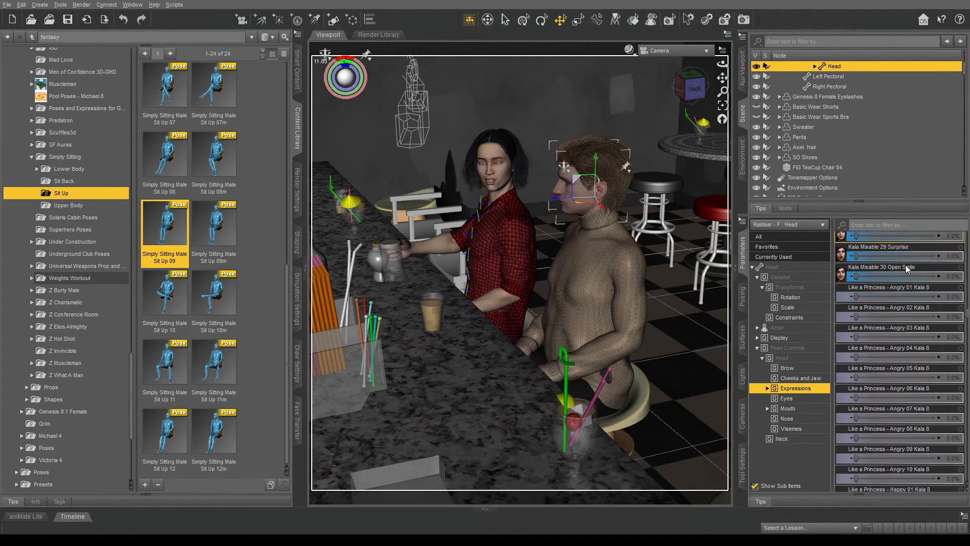
scroll(907, 269, up, 7)
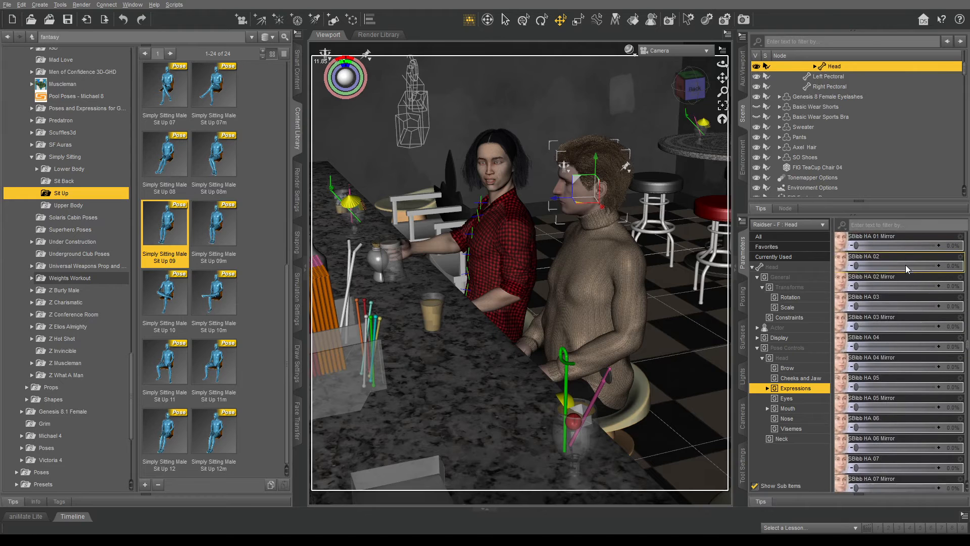
scroll(906, 269, up, 11)
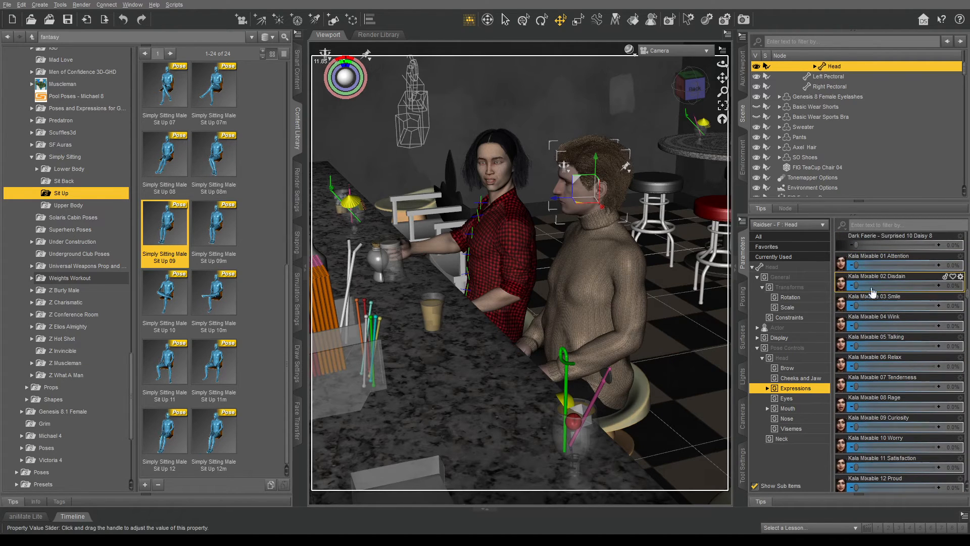
scroll(880, 293, down, 3)
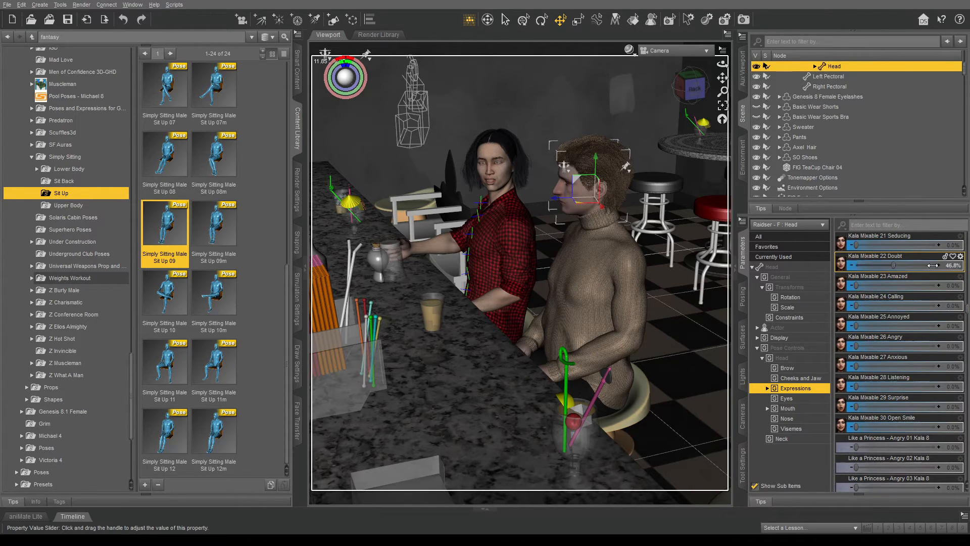
drag(933, 265, 947, 265)
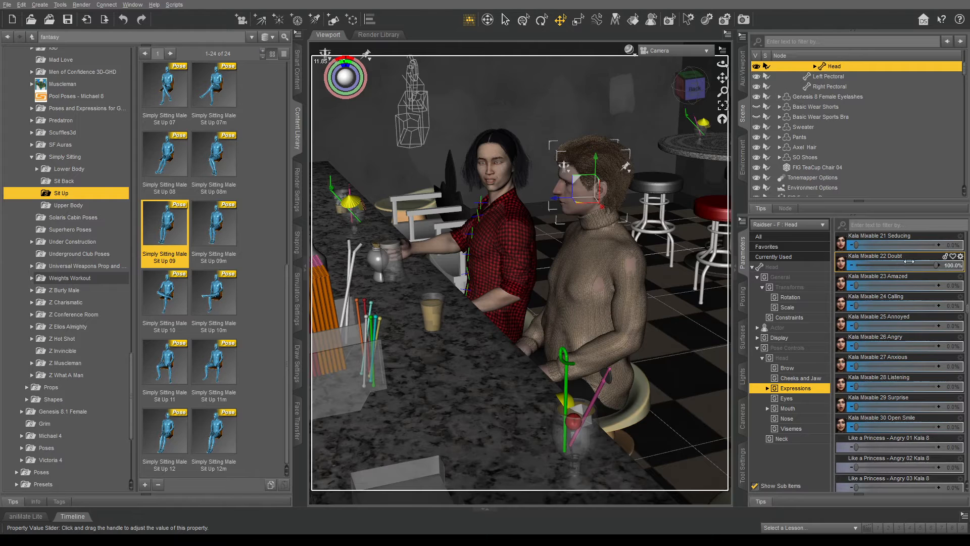
- Set the Point At constraint of Lee 8's Left Eye and Right Eye to the other figure's Head
click(496, 166)
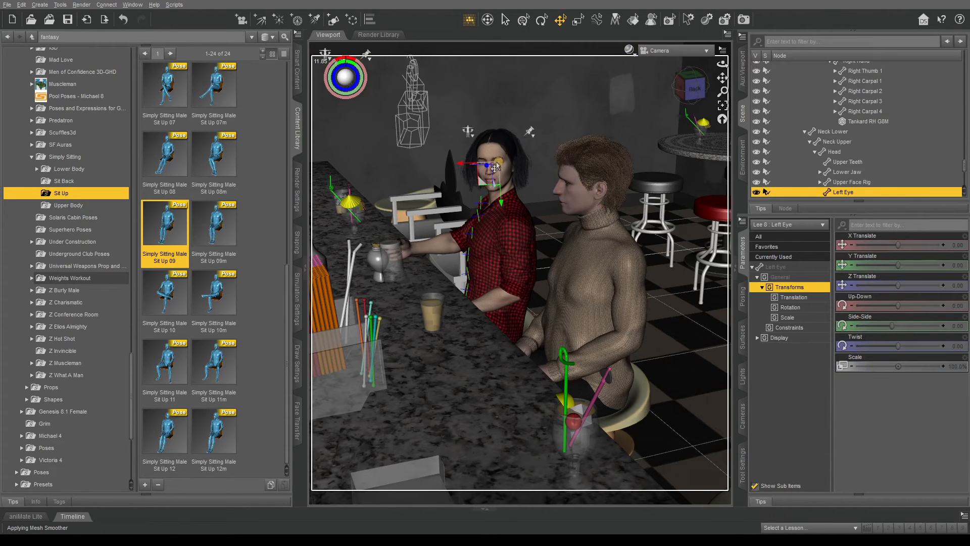
click(788, 328)
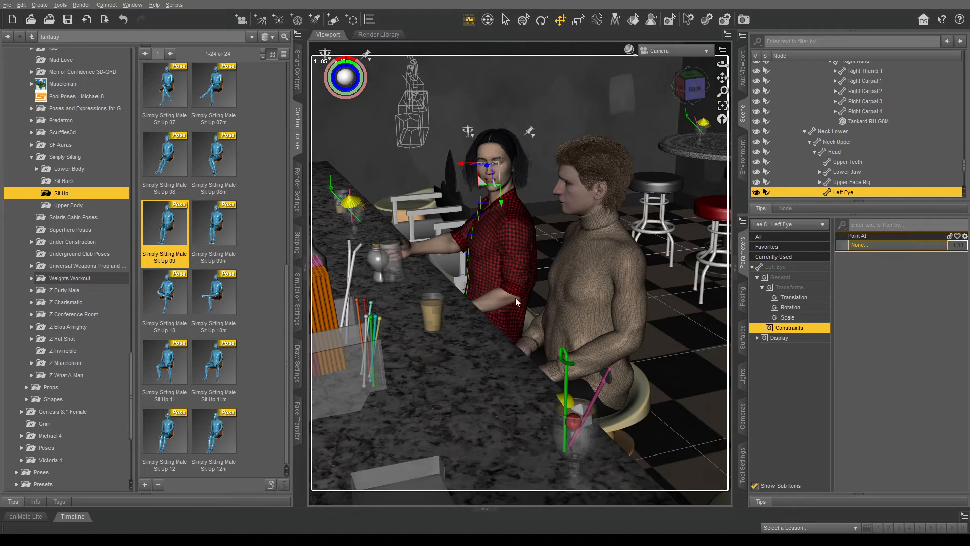
click(510, 362)
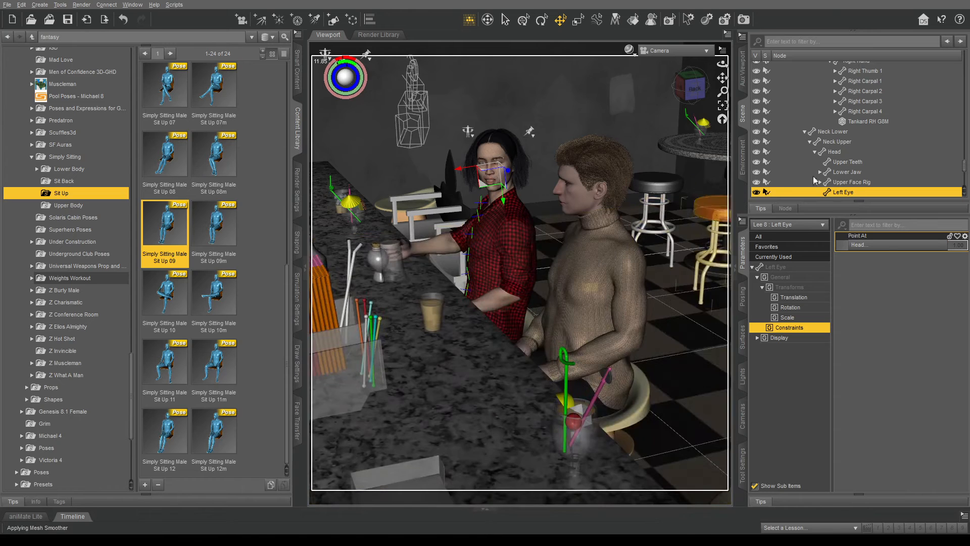
scroll(854, 183, down, 1)
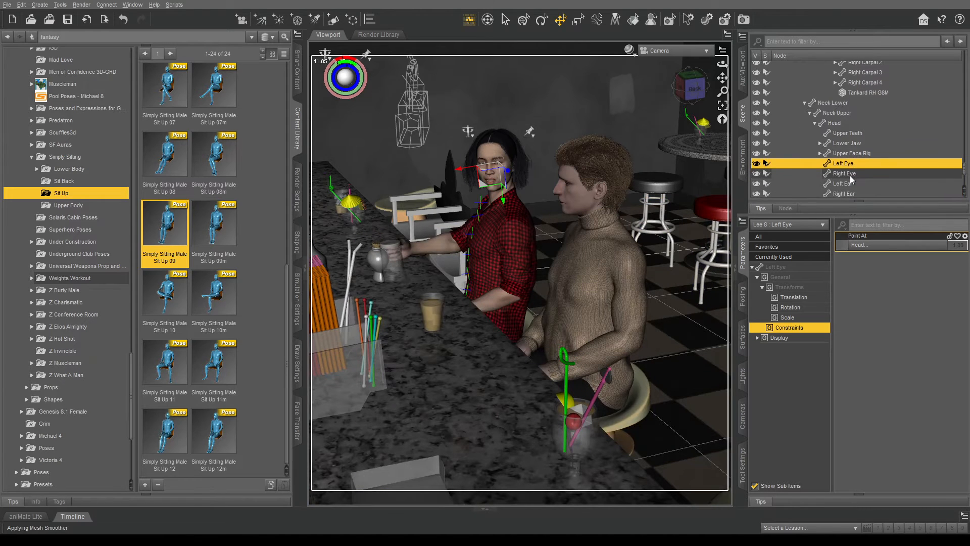
click(850, 174)
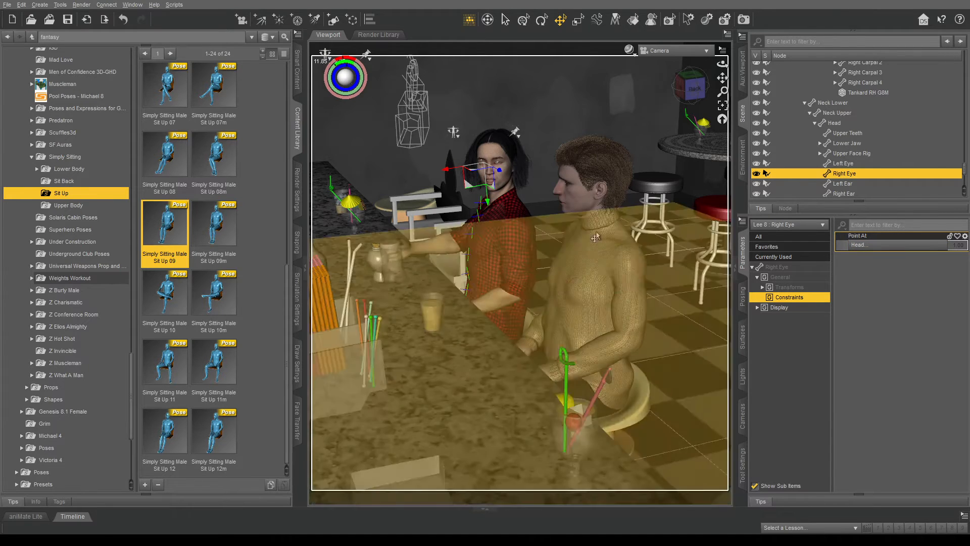
- Turn the whole Lee 8 figure toward his companion by setting its Y Rotate to 89.92
click(841, 123)
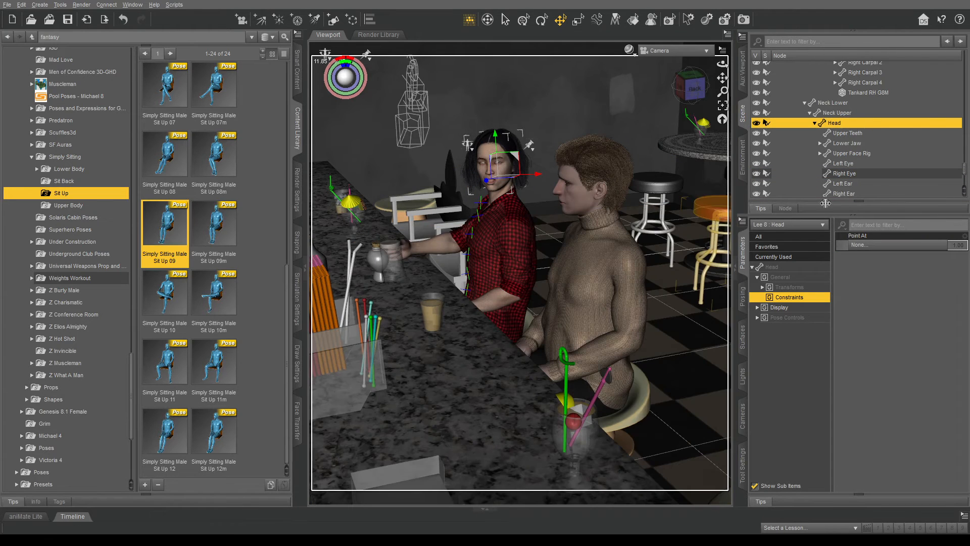
scroll(856, 151, up, 10)
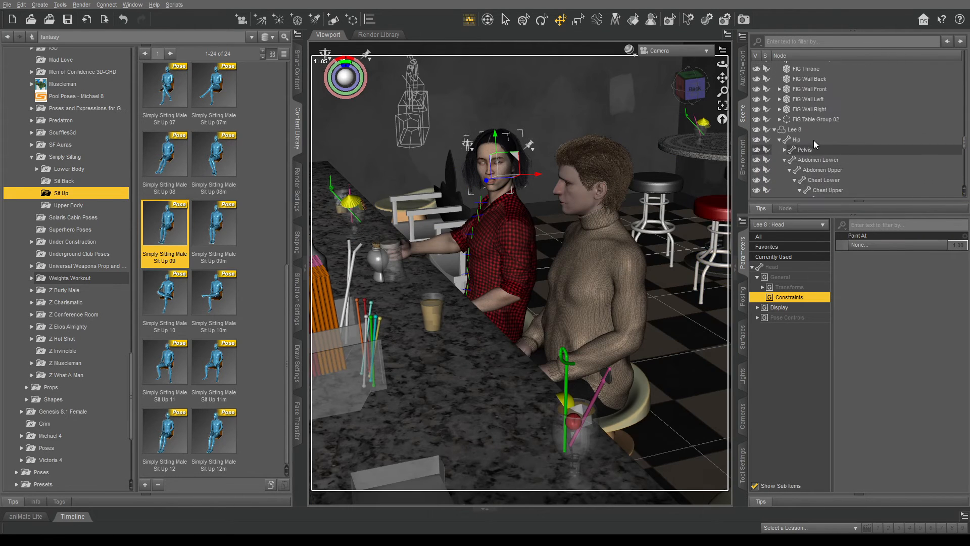
click(803, 129)
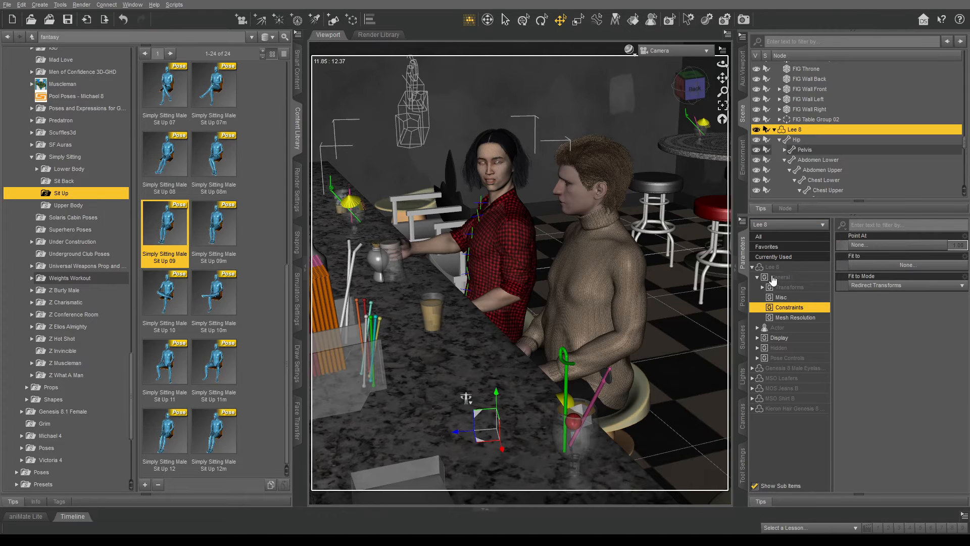
click(773, 280)
drag(896, 326, 903, 326)
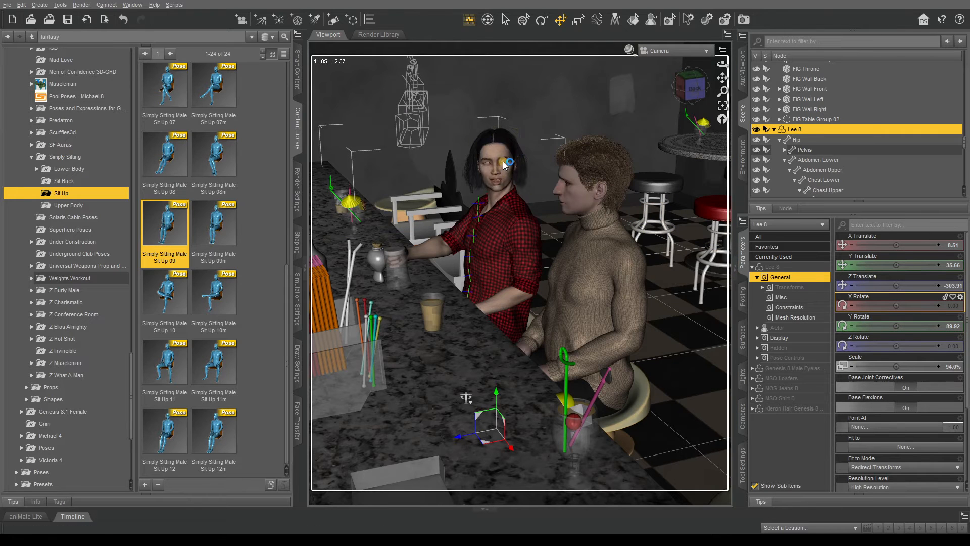
- Examine the rotations and Point At constraints of Lee 8's eyes and head, plus the head's Neck pose controls
click(502, 161)
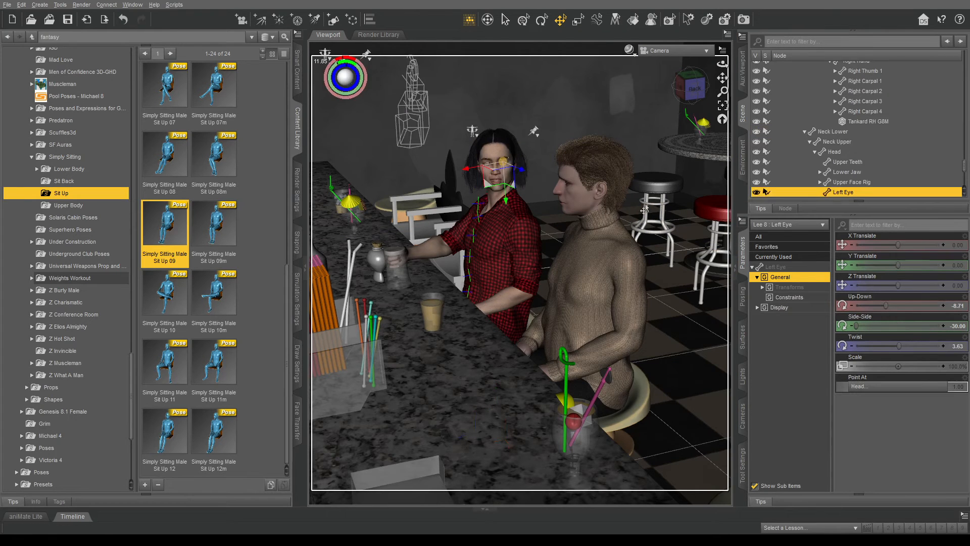
click(487, 163)
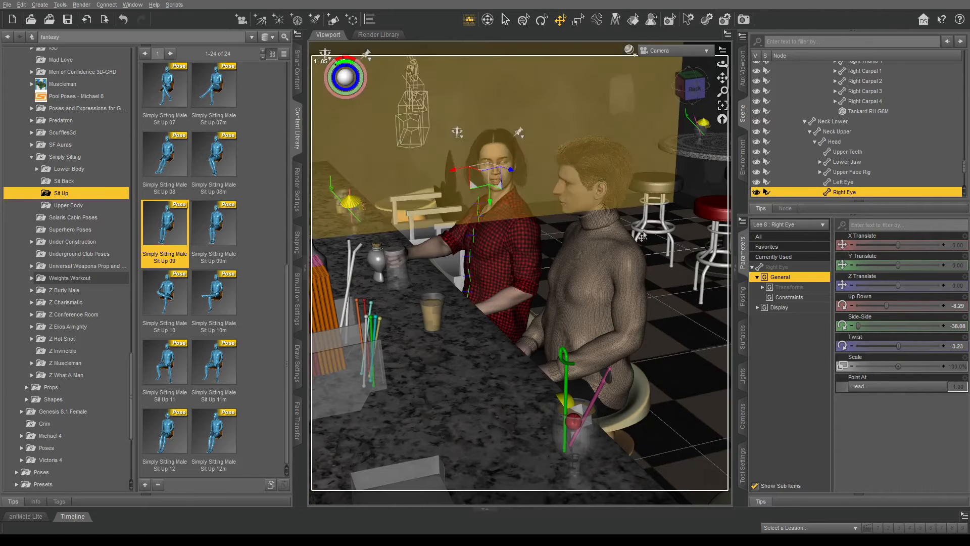
click(854, 142)
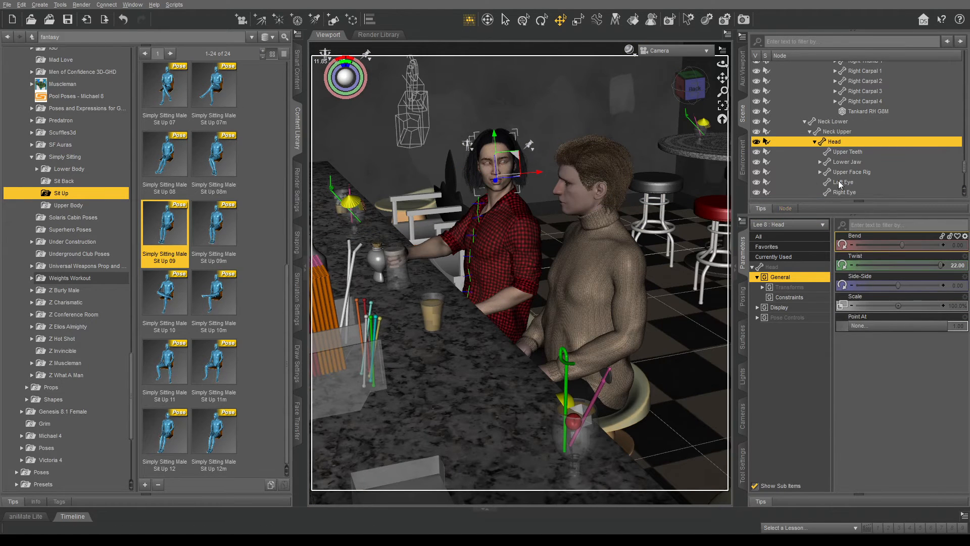
scroll(837, 171, down, 3)
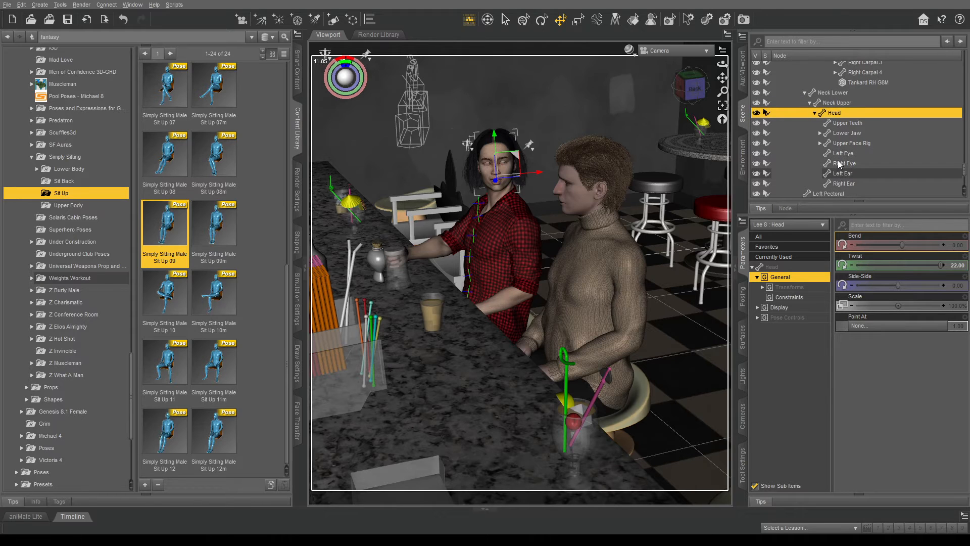
click(838, 161)
click(788, 298)
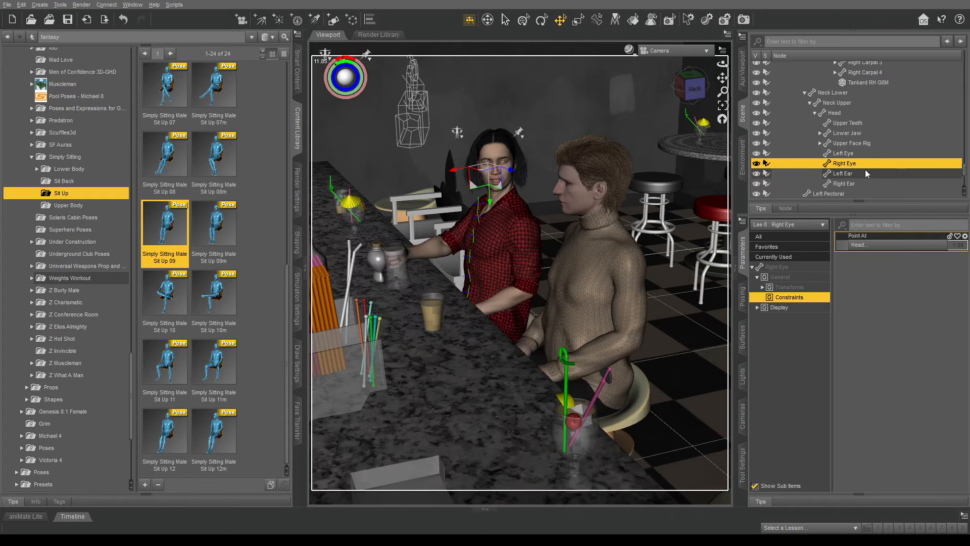
click(855, 152)
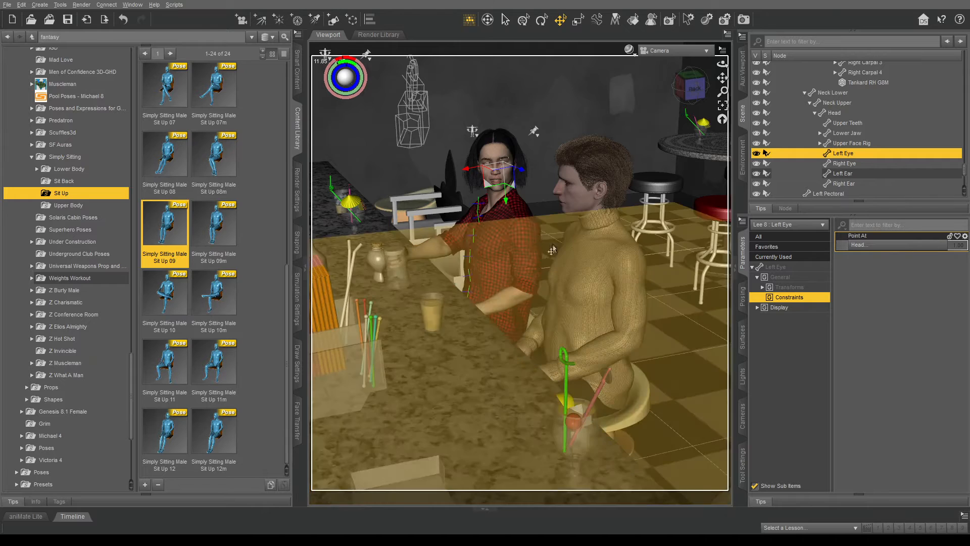
click(841, 112)
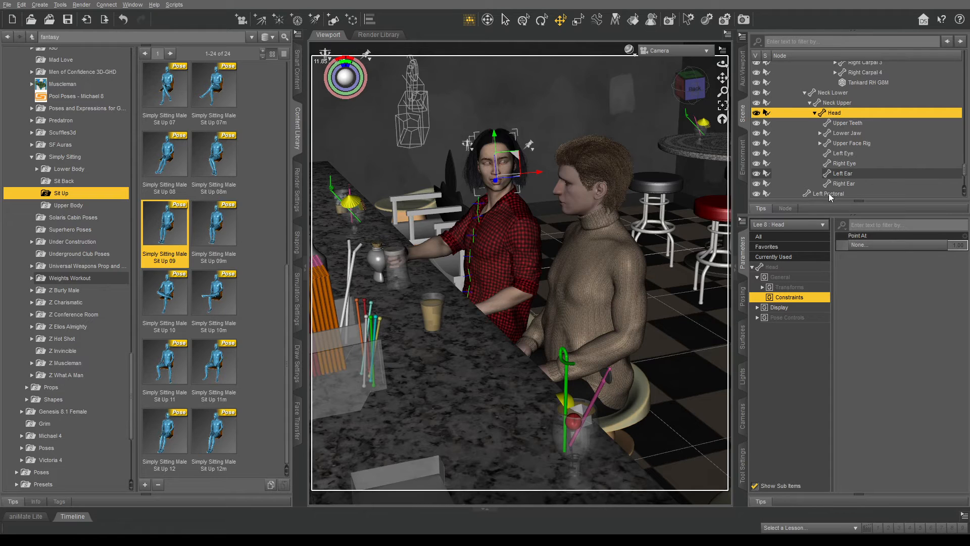
click(757, 317)
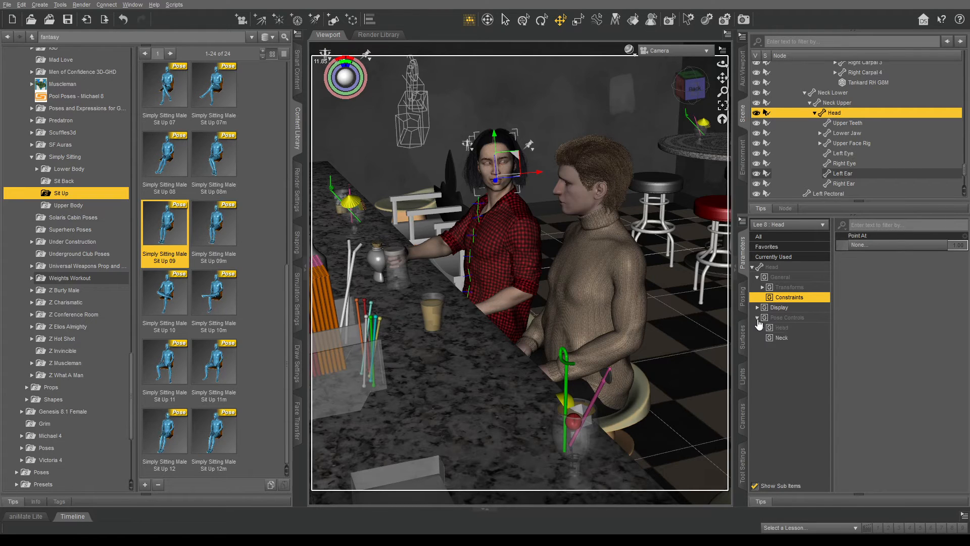
click(782, 337)
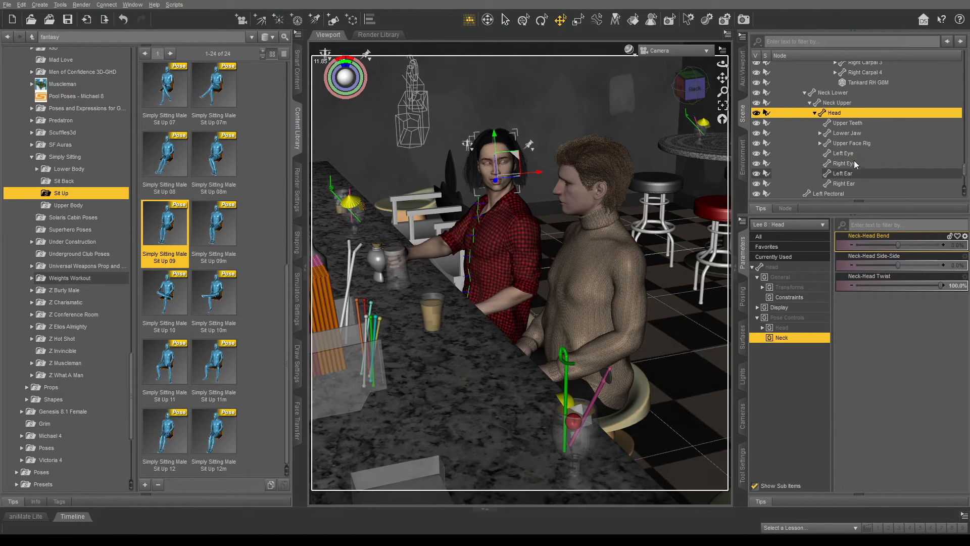
- Twist Lee 8's Abdomen Upper to 14.73 and his Abdomen Lower to 12.31 toward the other figure
scroll(851, 153, up, 5)
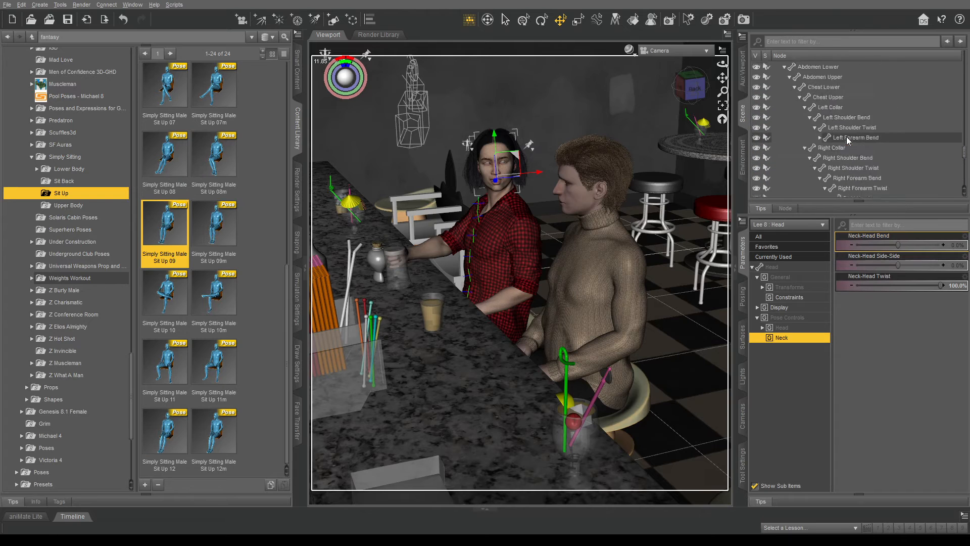
scroll(848, 139, up, 1)
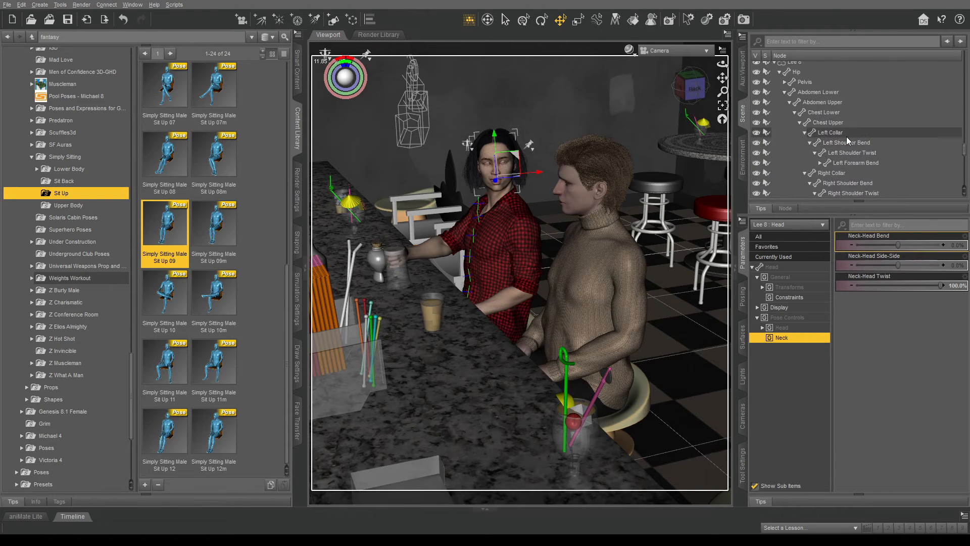
click(830, 109)
click(829, 103)
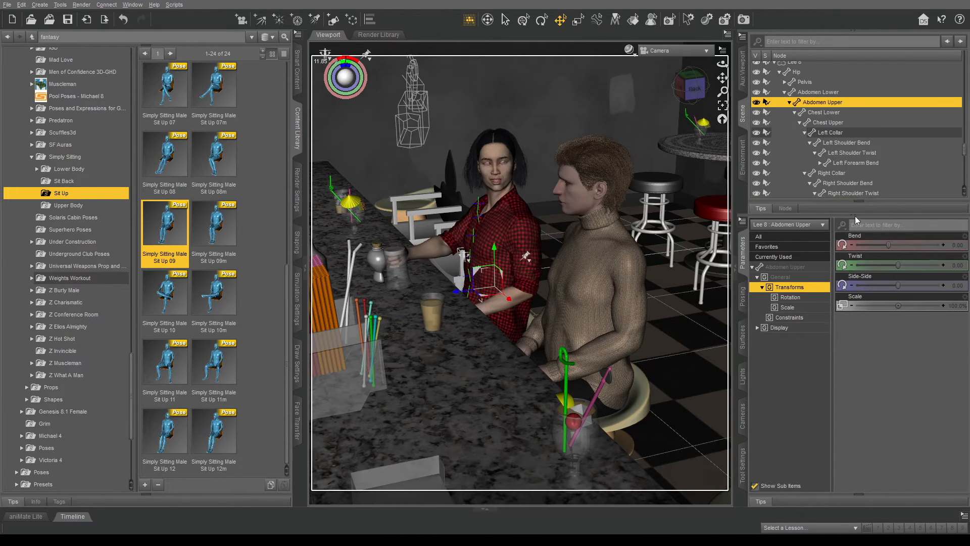
drag(898, 266, 929, 265)
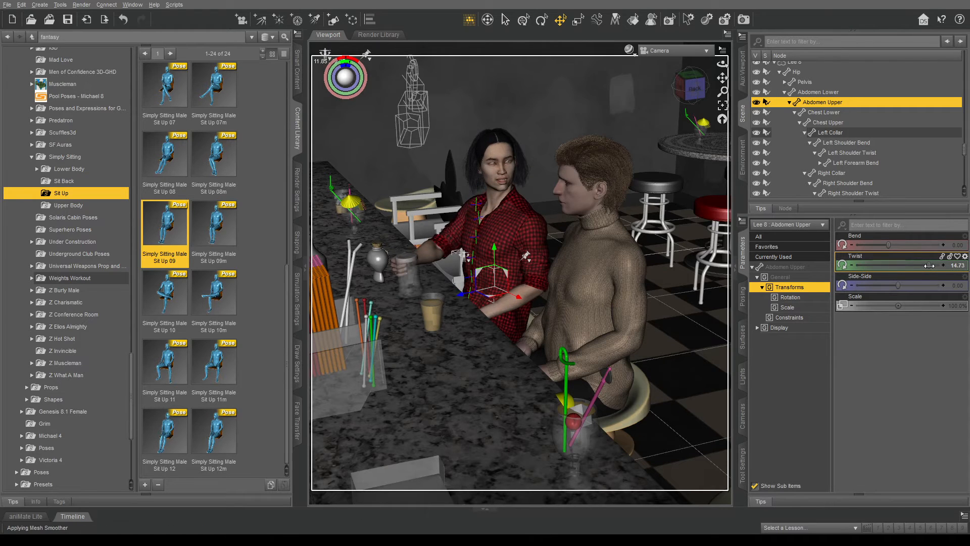
click(827, 94)
drag(899, 265, 933, 264)
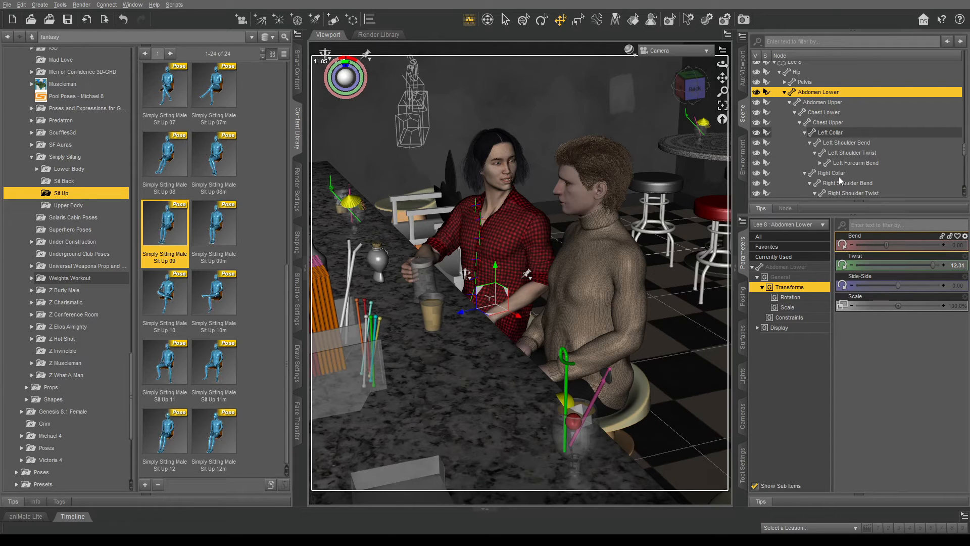
- Reduce Lee 8's Neck-Head Twist to 84.4% in the head's Neck pose controls
scroll(839, 177, down, 1)
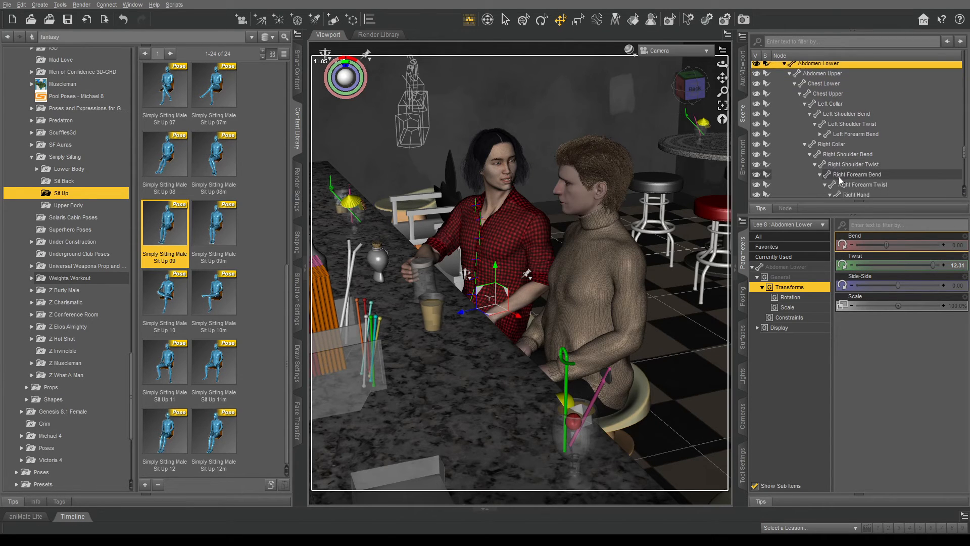
scroll(839, 177, down, 3)
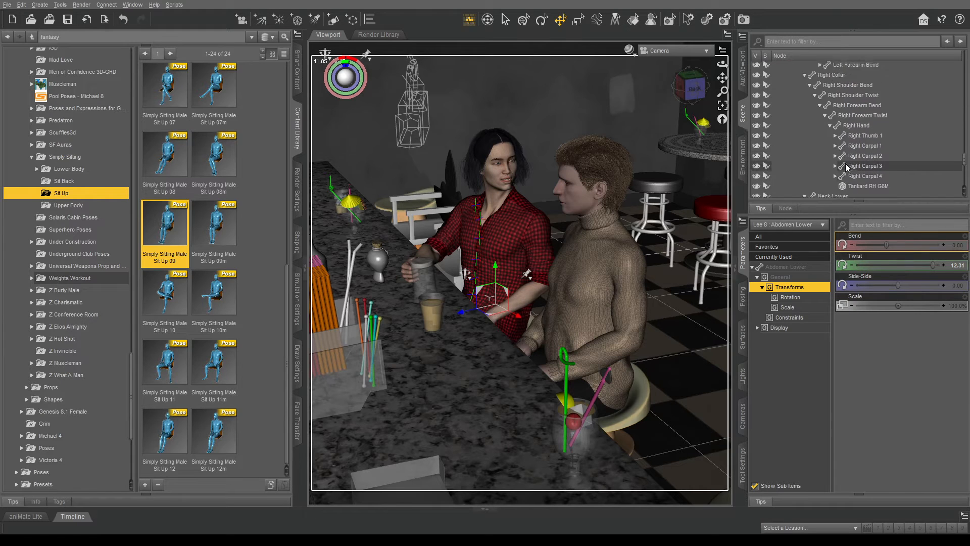
scroll(844, 152, up, 3)
scroll(848, 138, down, 7)
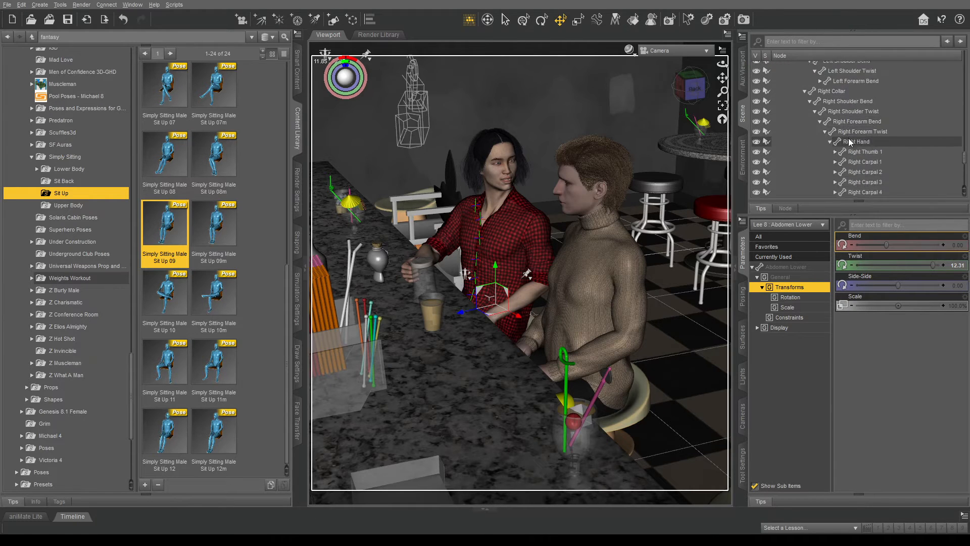
click(835, 112)
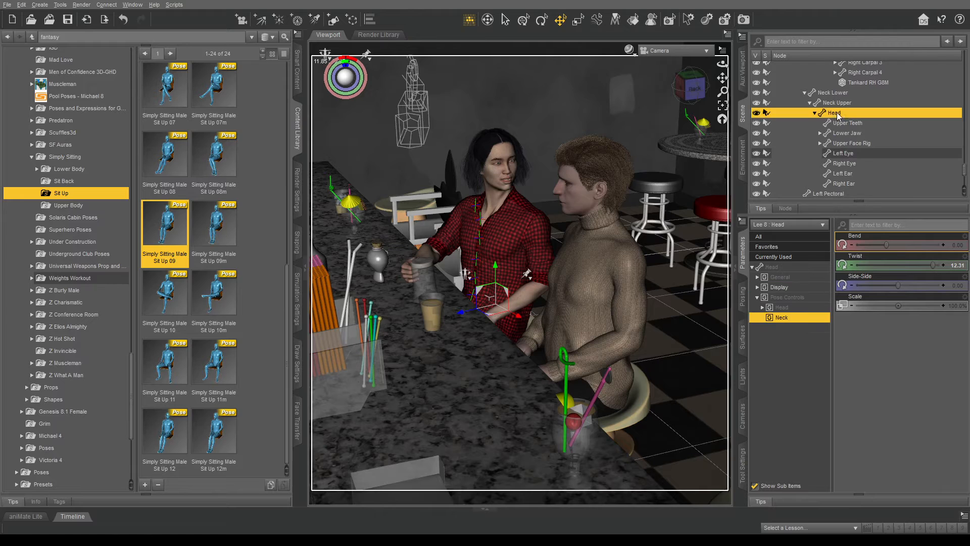
drag(938, 289, 935, 290)
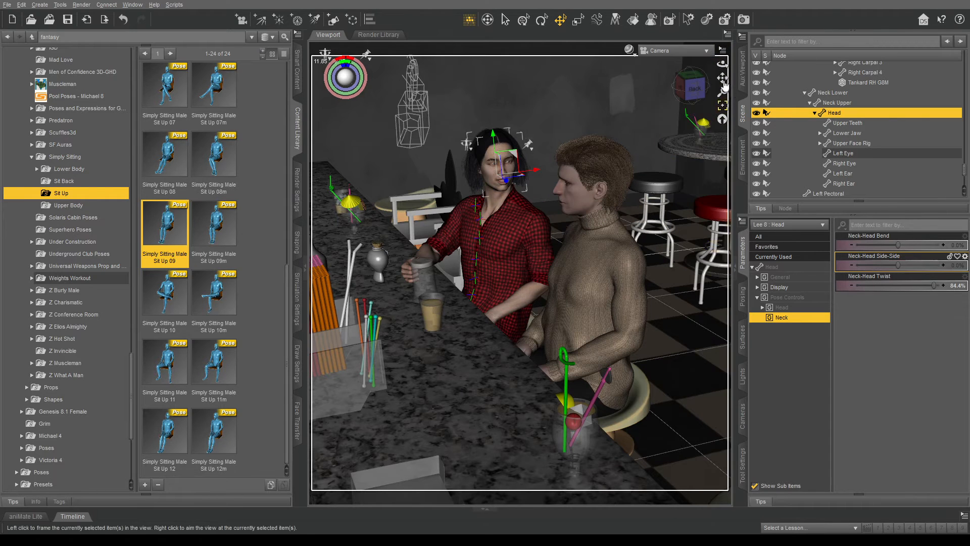
- Set the Neck-Head Twist of the sweater-wearing figure's head to -47.3% so he faces his companion
drag(723, 78, 708, 84)
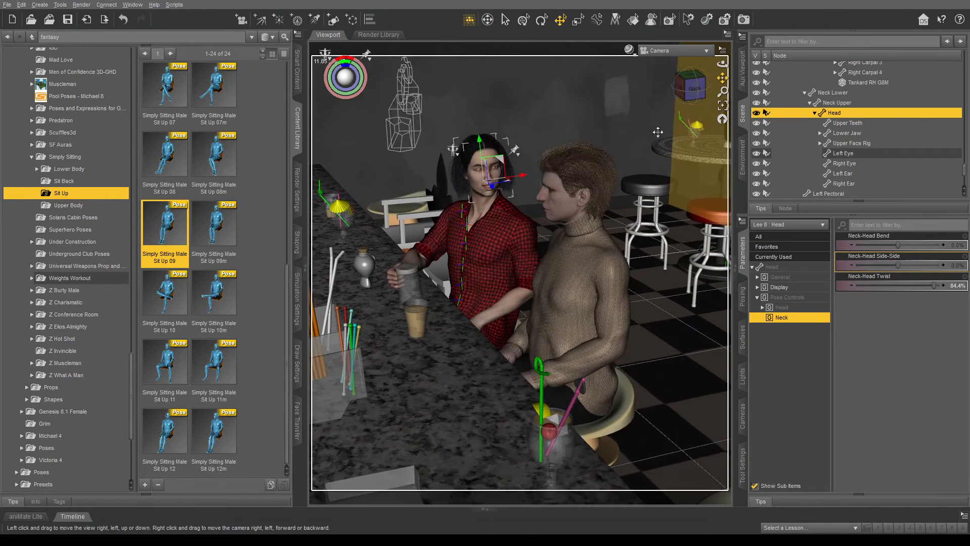
click(570, 209)
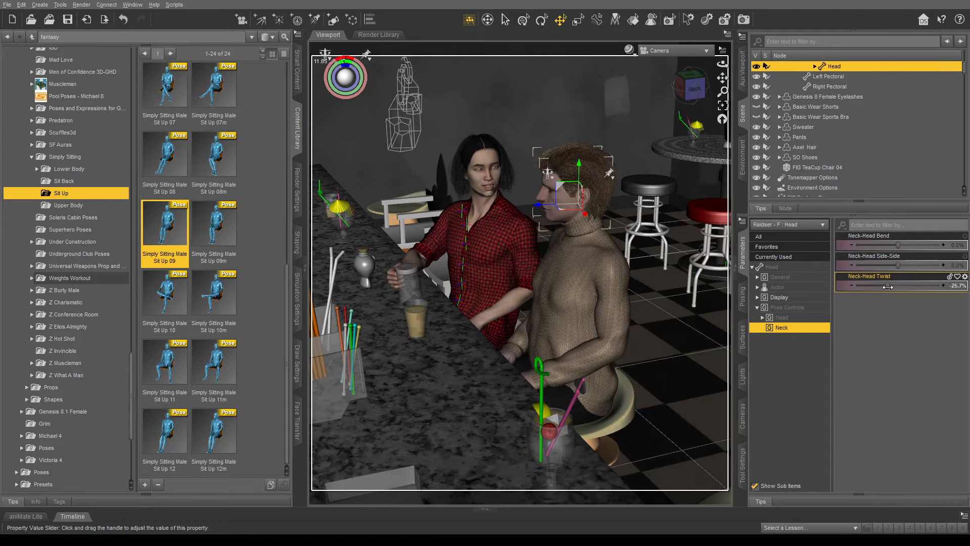
drag(888, 286, 878, 288)
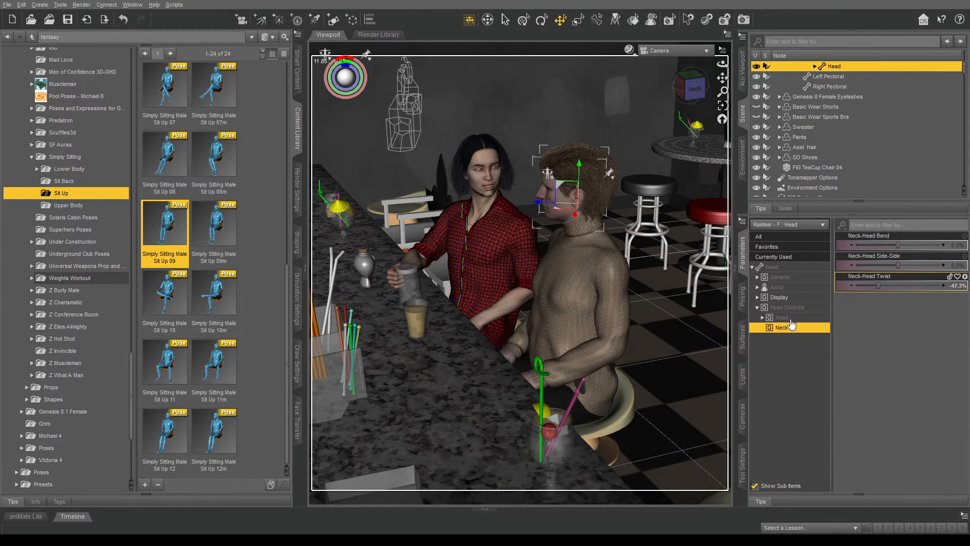
- Apply the Z RC Conversation Upset expression to the sweater-wearing figure at 59.9% and save the scene
click(763, 319)
click(762, 318)
click(801, 348)
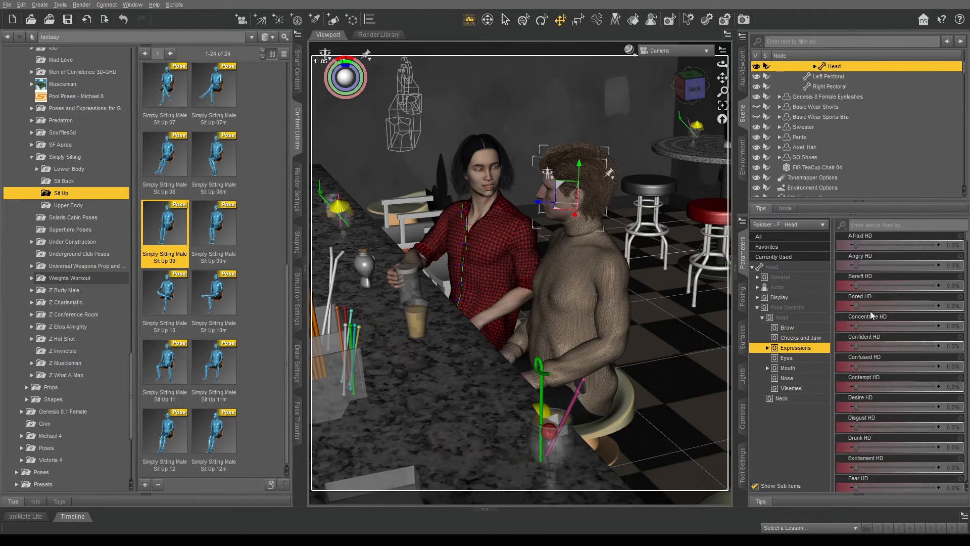
scroll(886, 310, down, 5)
click(875, 224)
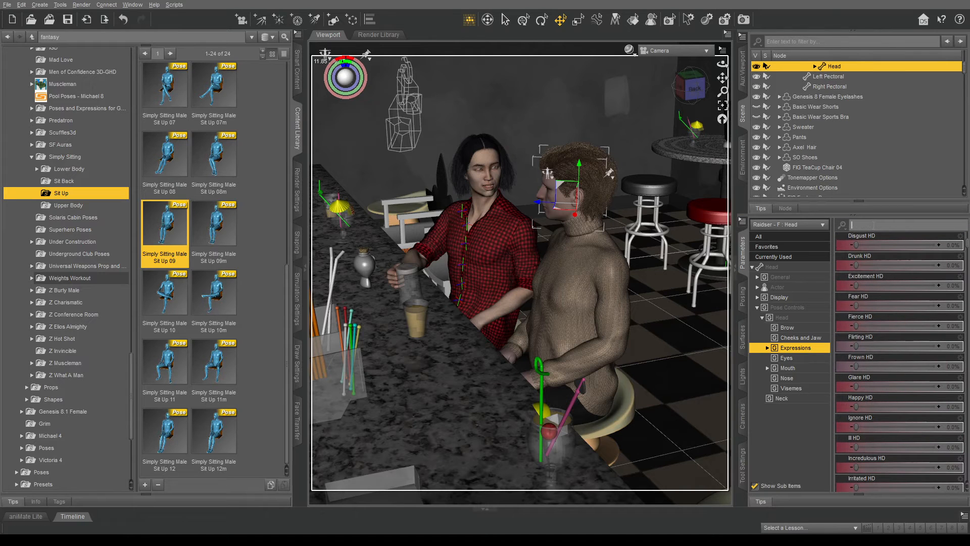
text(donv)
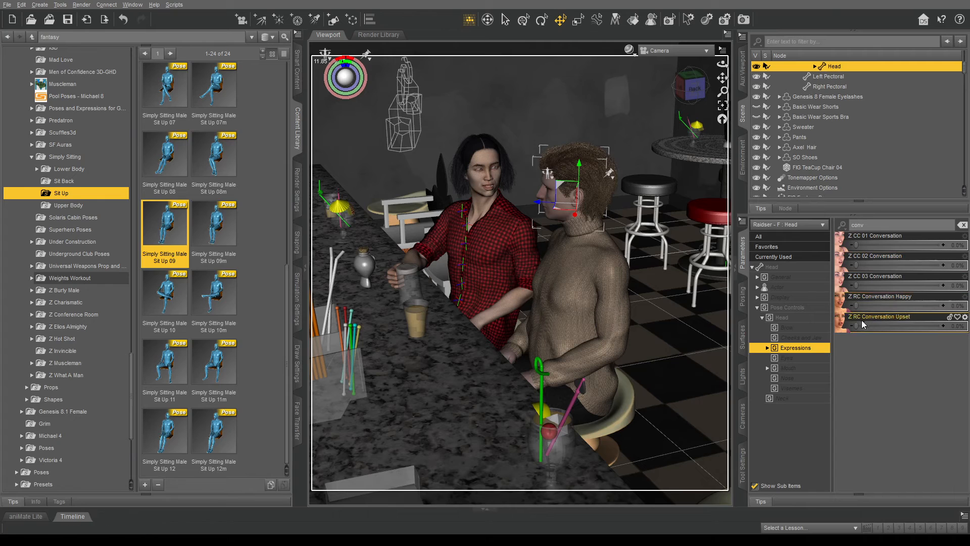
drag(855, 324, 908, 325)
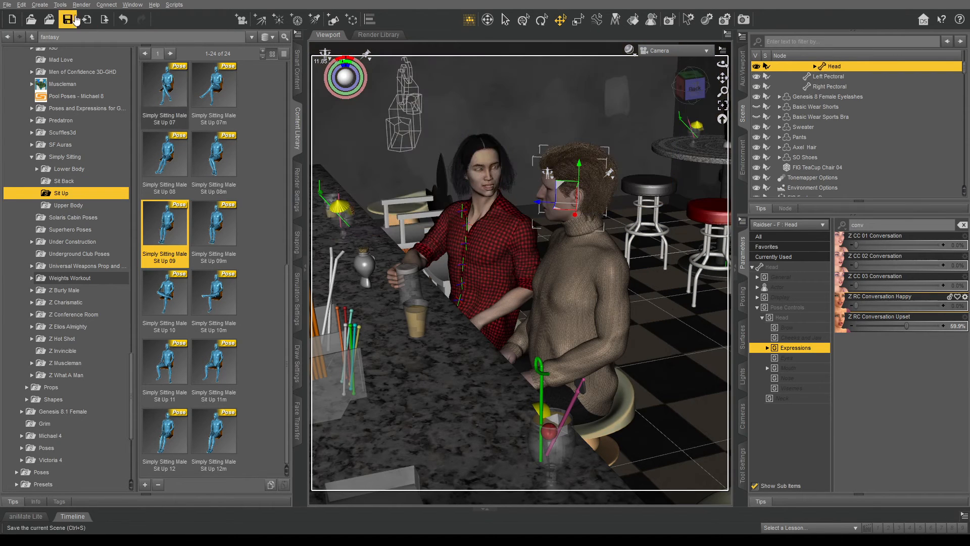
click(66, 20)
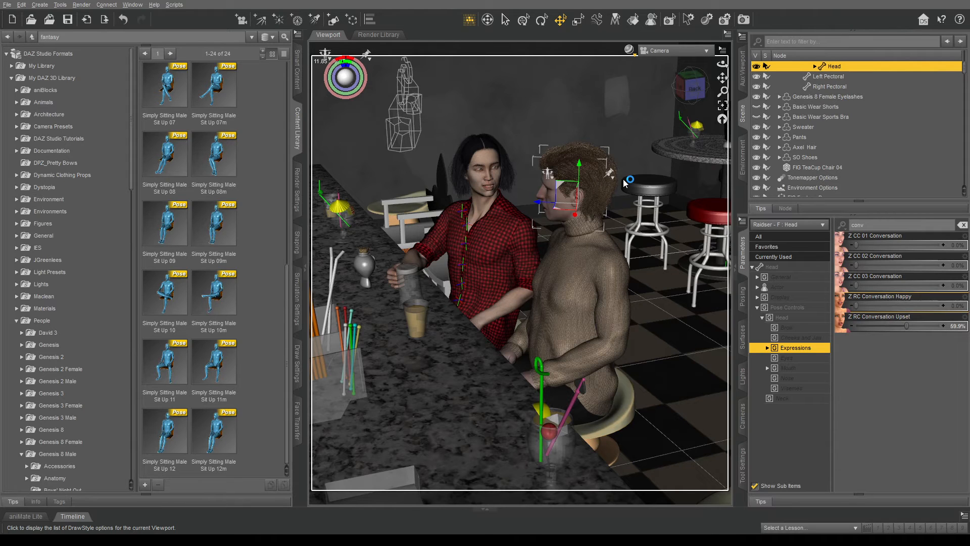
- Preview the camera view in rendered shading, and return to textured shading in the Perspective View
click(624, 183)
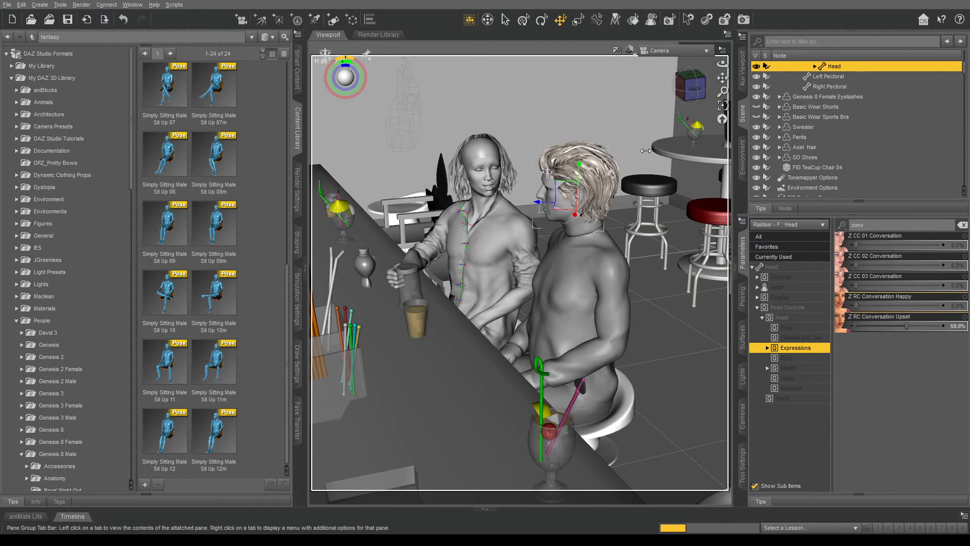
click(963, 224)
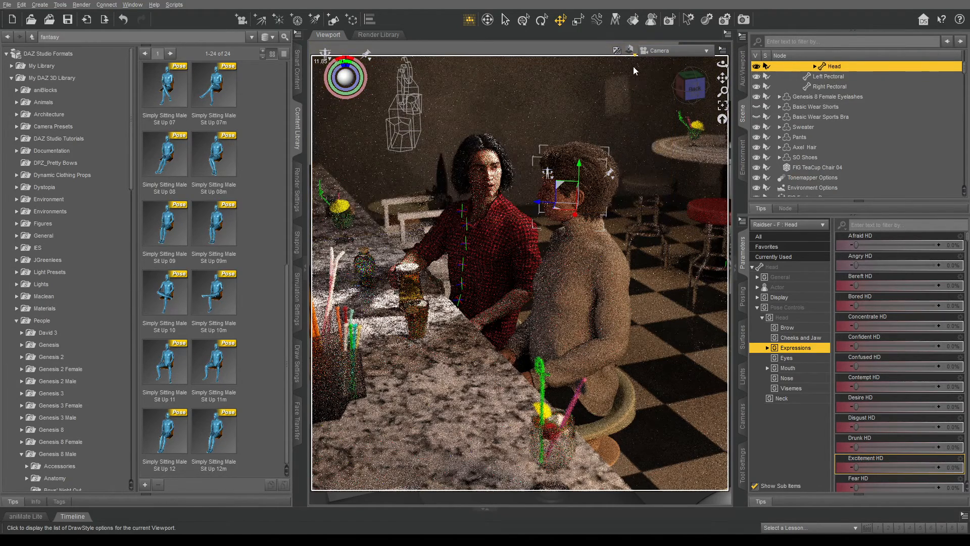
click(662, 59)
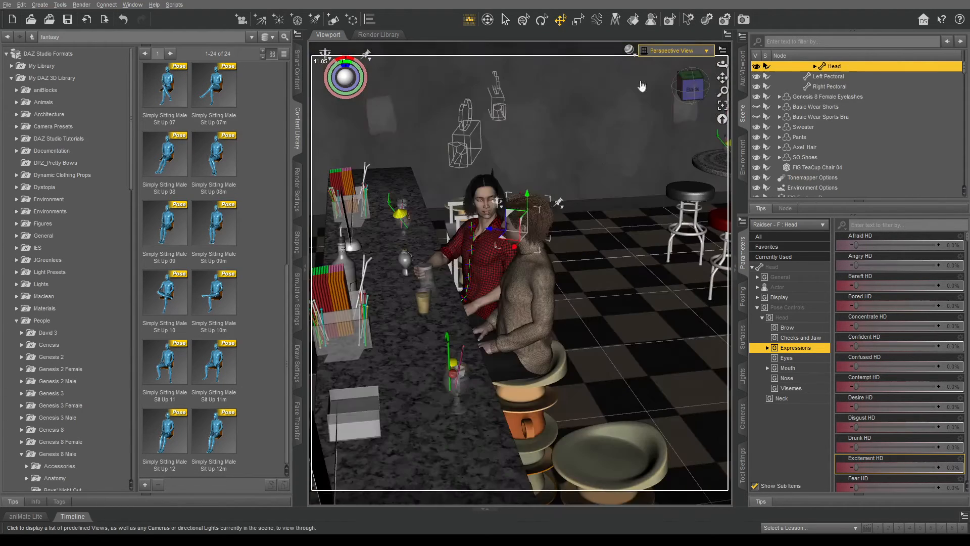
- Rename the Sphere at the end of the scene hierarchy as Sphere (Light 1)
mouse_move(722, 78)
mouse_down()
mouse_move(819, 86)
mouse_move(720, 77)
mouse_up()
middle_drag(515, 216, 514, 217)
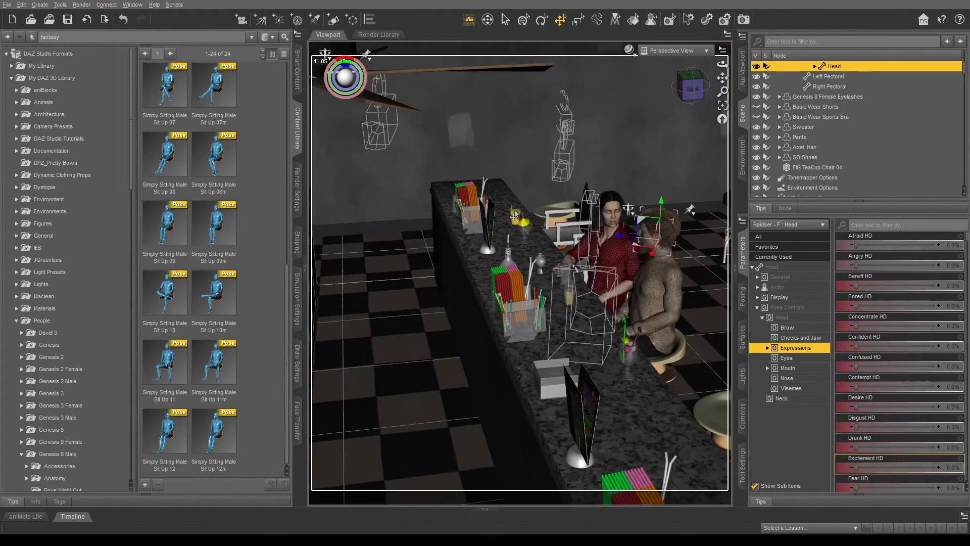
drag(723, 65, 727, 39)
drag(723, 78, 722, 77)
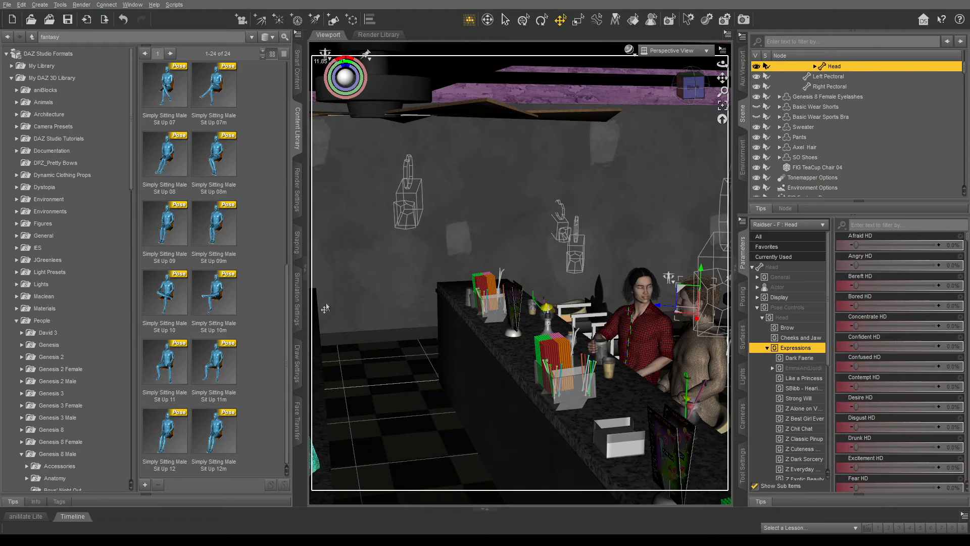
scroll(811, 122, down, 10)
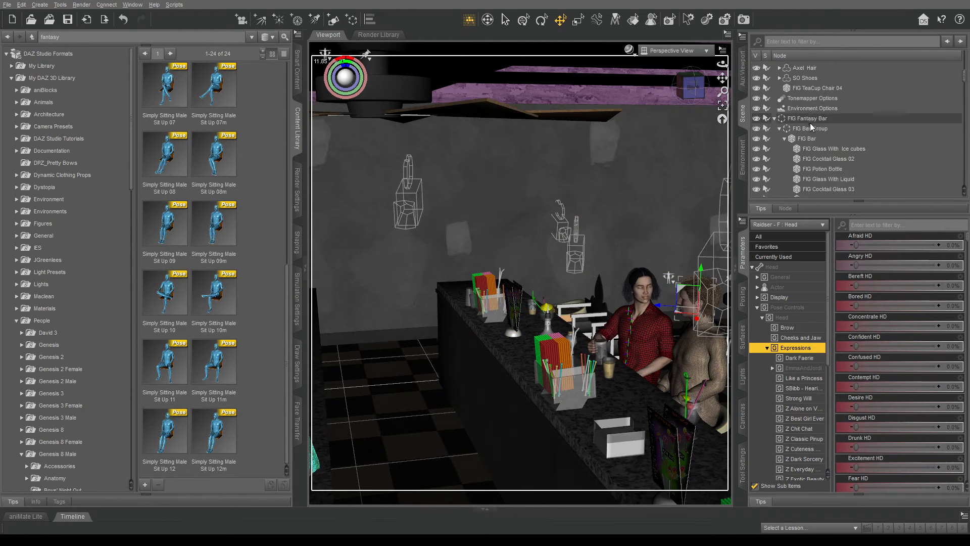
scroll(820, 177, down, 10)
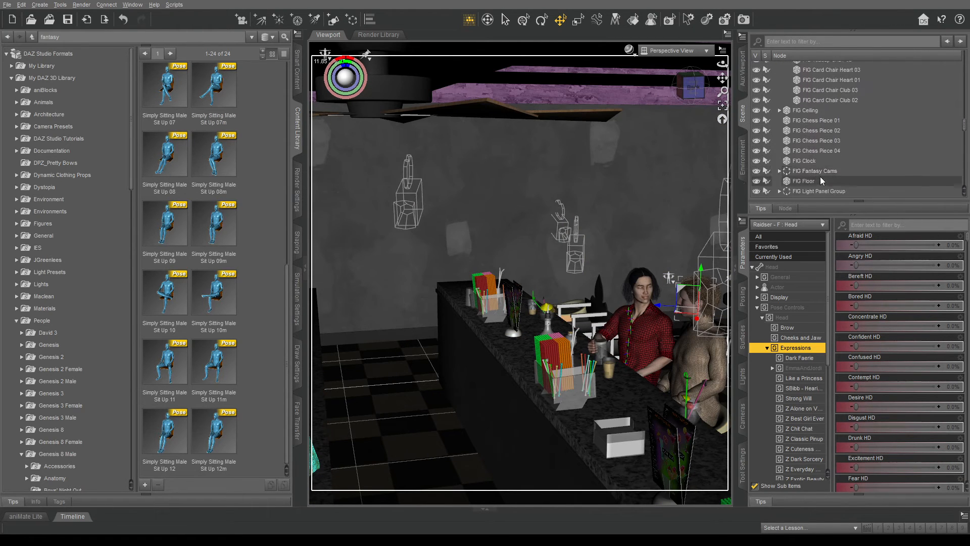
scroll(821, 176, down, 5)
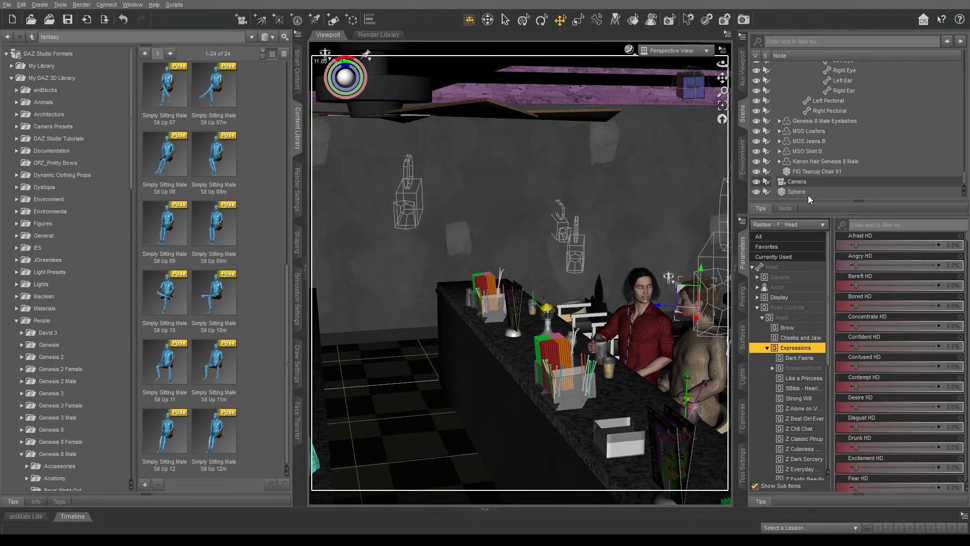
click(807, 193)
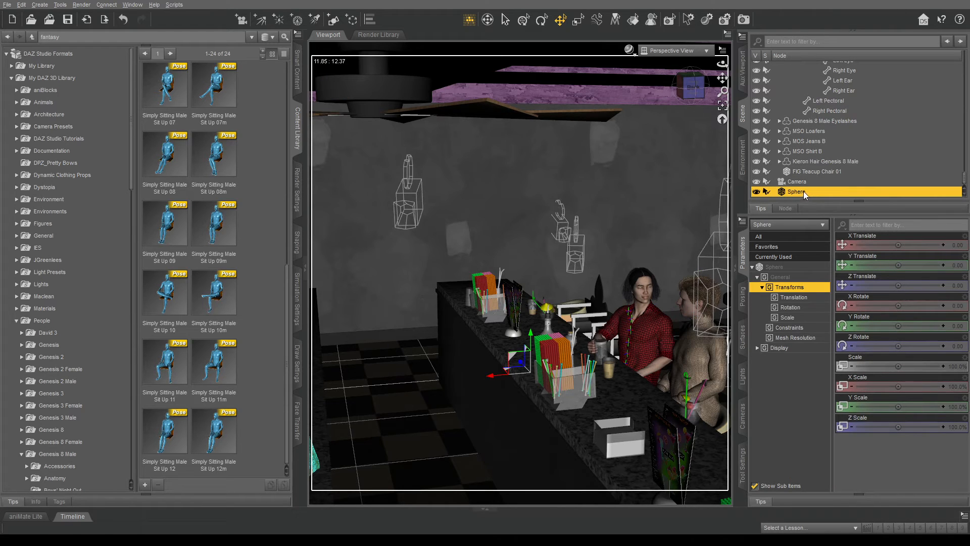
click(808, 192)
text(l)
key(Return)
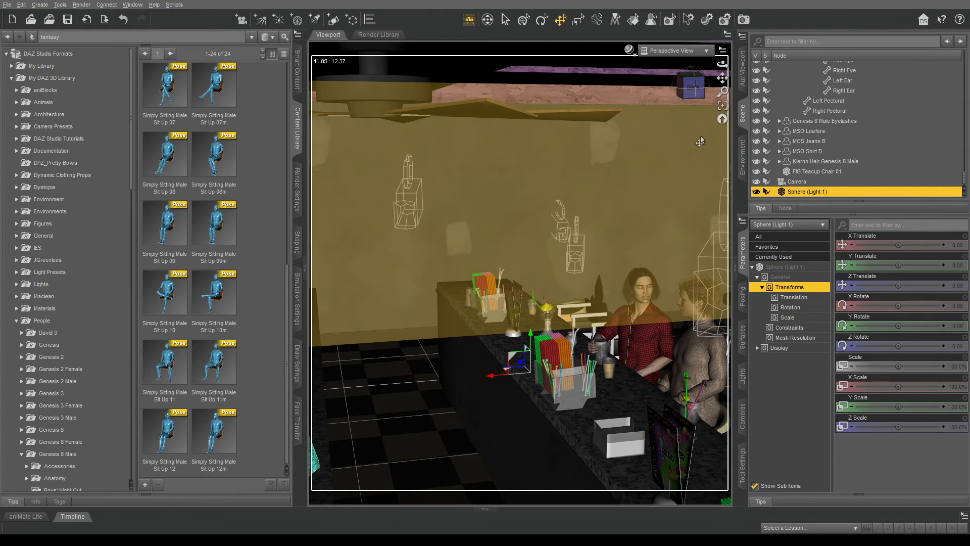
- Move the light sphere up beneath the ceiling behind the bar, to about X 197, Y 228, Z -448
drag(506, 378, 404, 272)
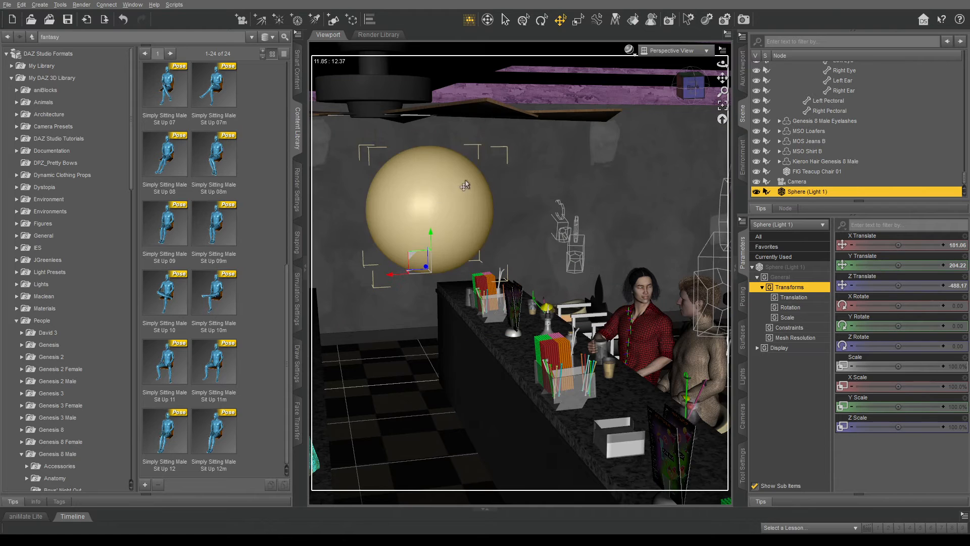
mouse_move(410, 275)
mouse_down()
mouse_move(344, 283)
mouse_move(381, 263)
mouse_move(381, 199)
mouse_move(373, 224)
mouse_move(358, 207)
mouse_move(335, 209)
mouse_up()
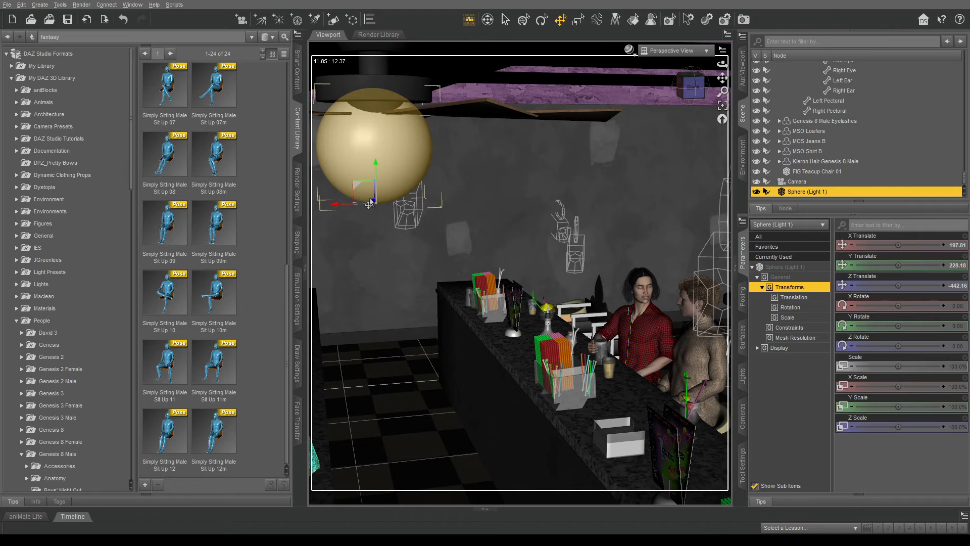
drag(371, 204, 373, 201)
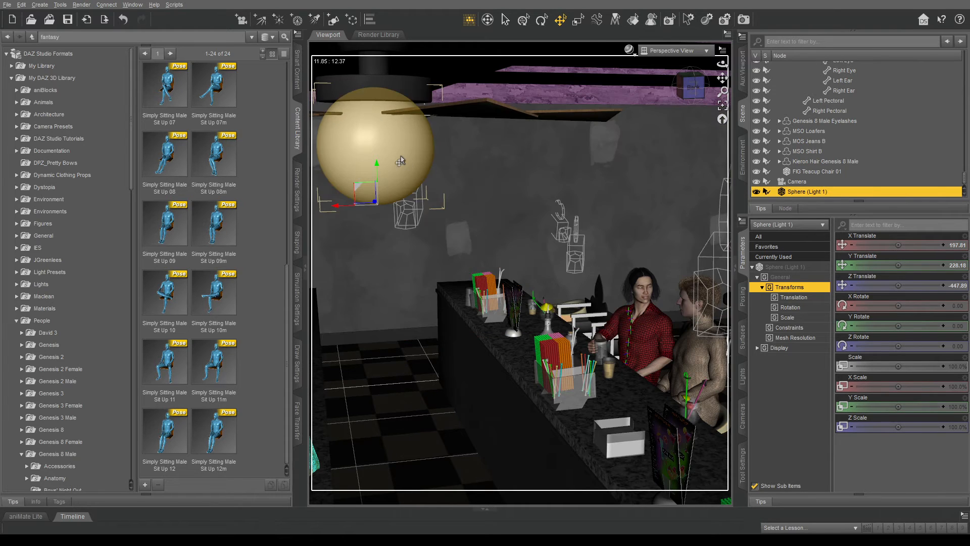
- Make the sphere's surface emissive with a white Emission Color and an Emission Temperature of 5000 K
click(743, 338)
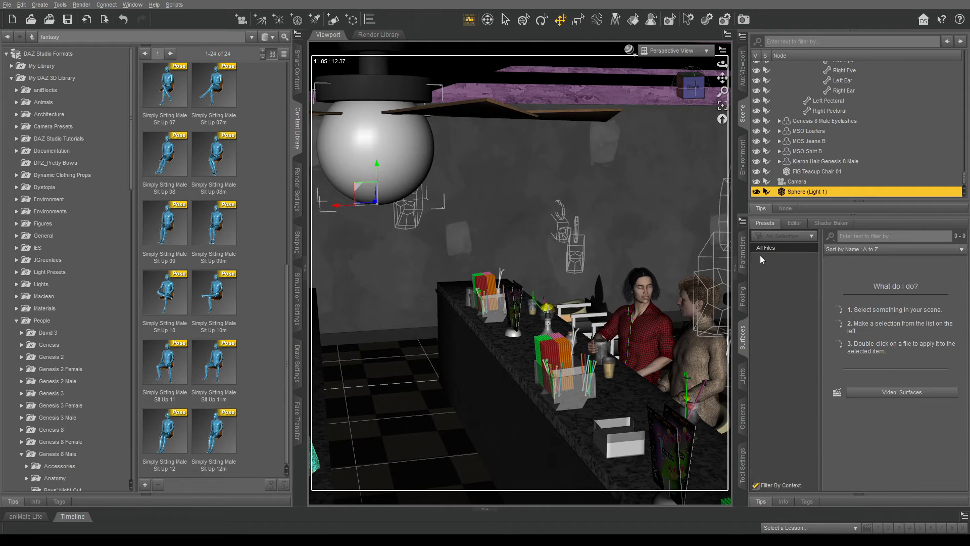
click(794, 224)
click(774, 275)
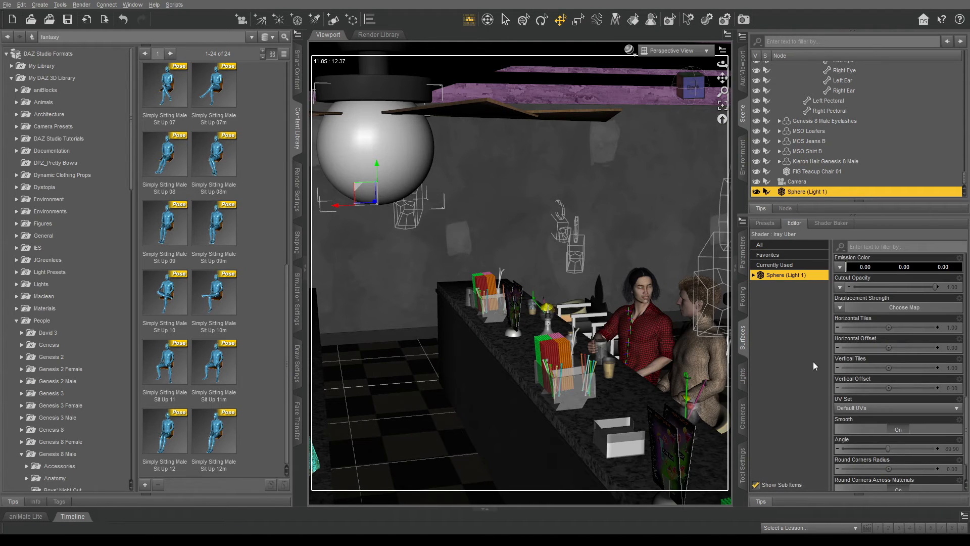
scroll(881, 359, up, 3)
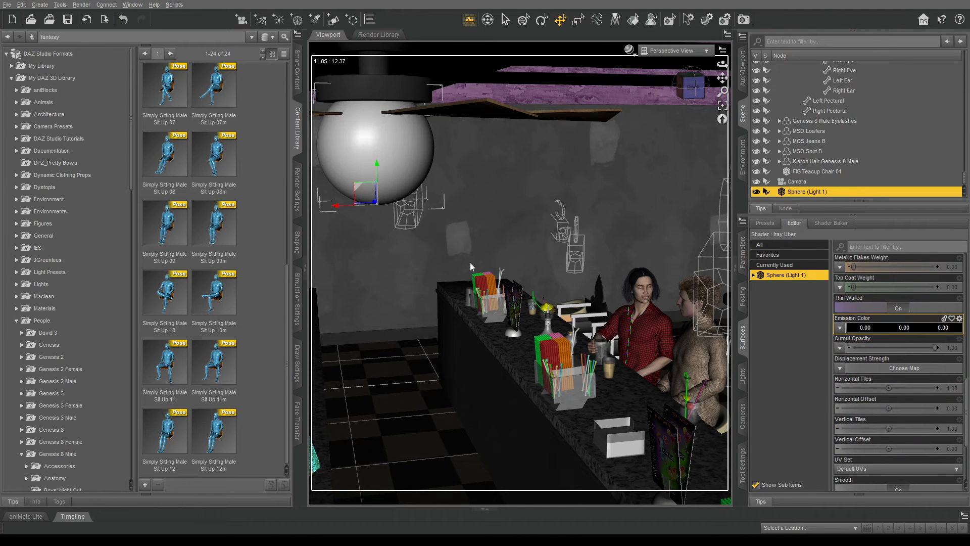
click(538, 337)
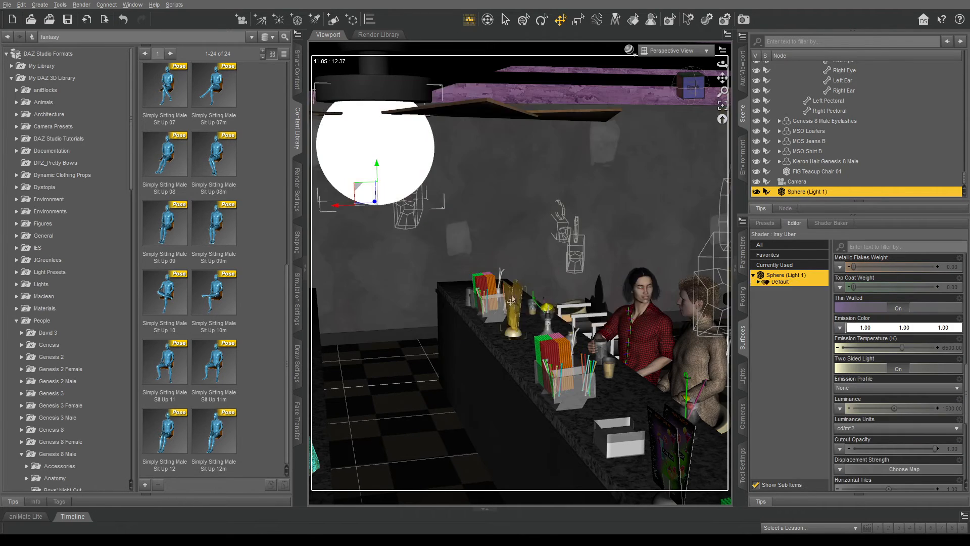
click(954, 350)
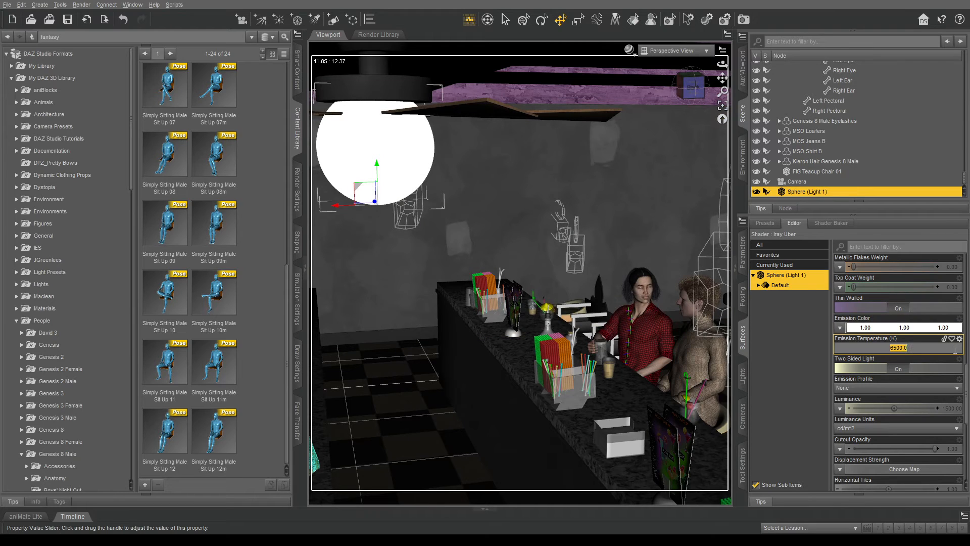
text(5000)
key(Return)
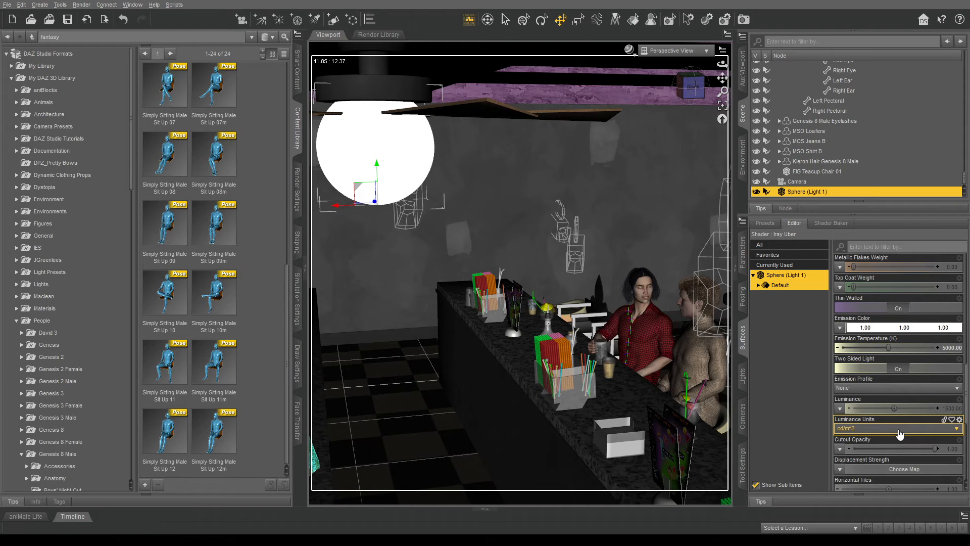
- Set the sphere's Luminance Units to kcd/m^2 and its Luminance to 100
click(857, 450)
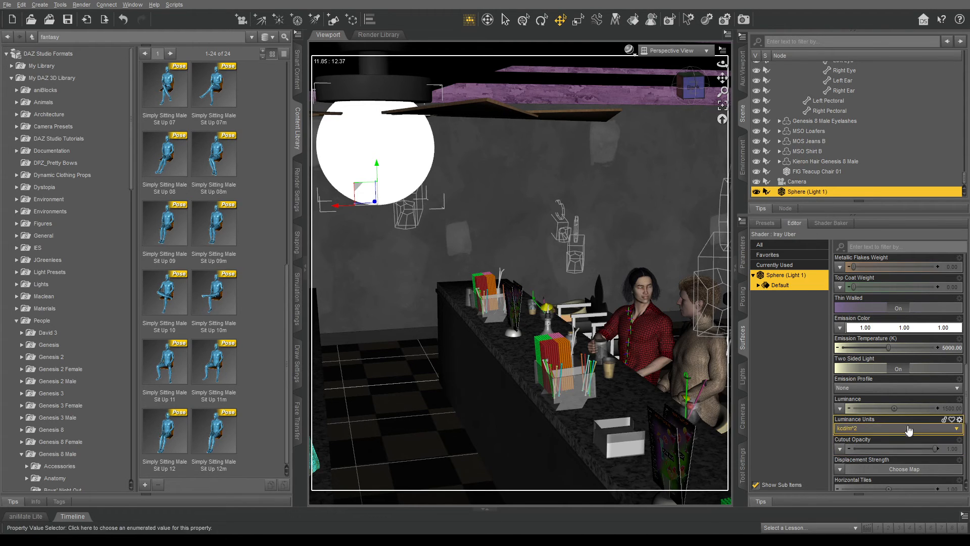
click(954, 409)
text(100)
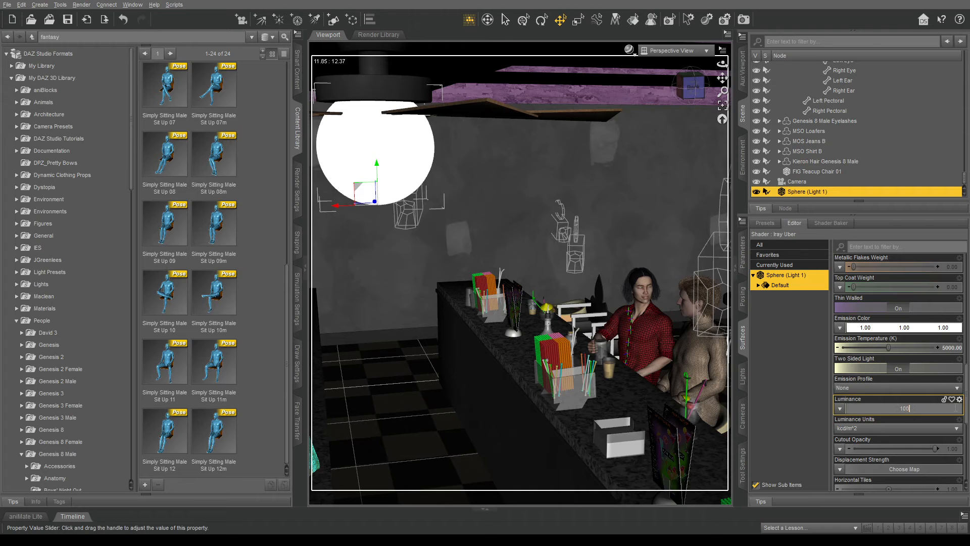
key(Return)
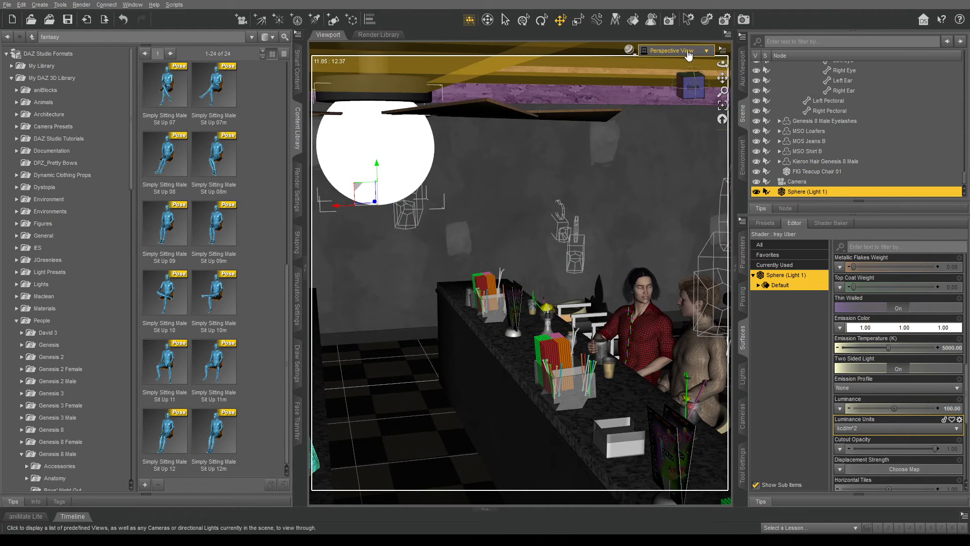
- Preview the sphere's lighting on the two figures in rendered shading through the scene camera
click(686, 184)
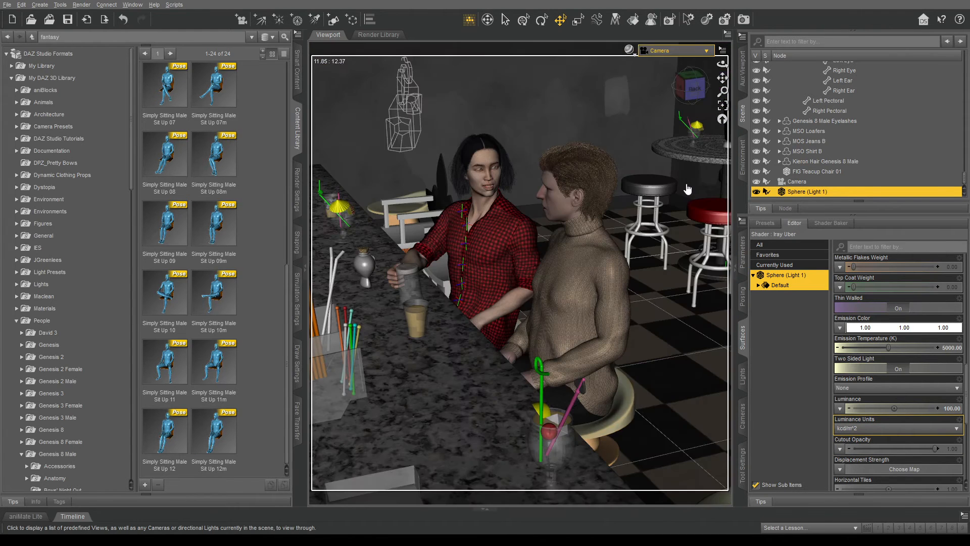
click(630, 51)
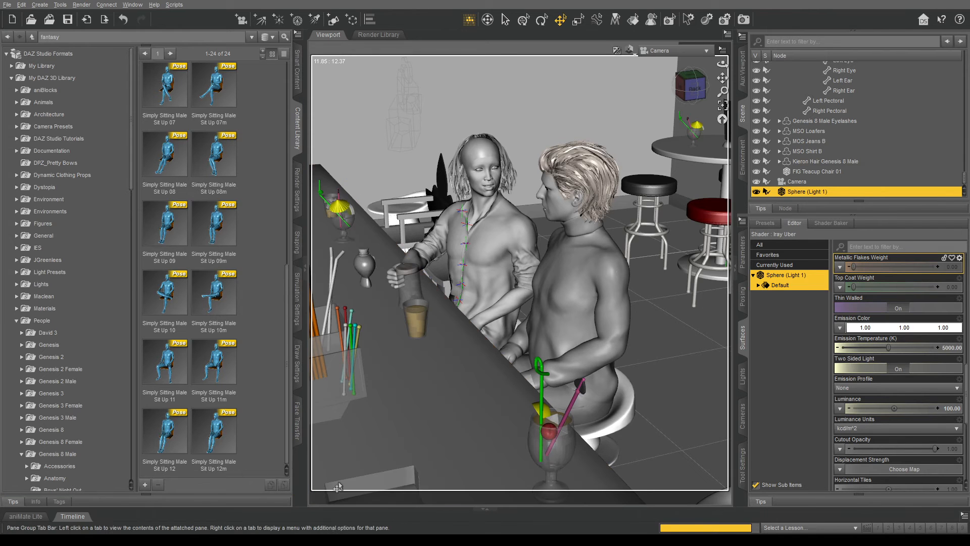
drag(708, 485, 540, 101)
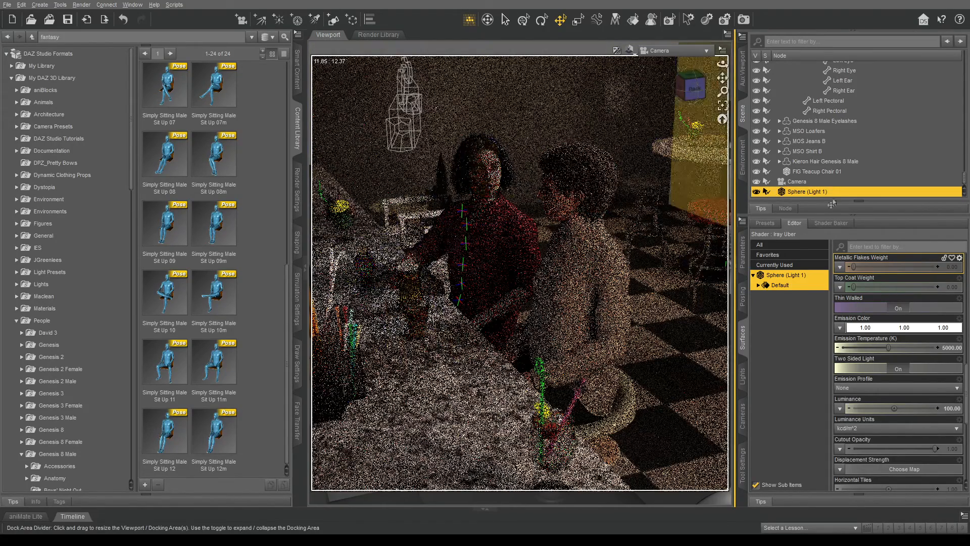
- Raise the light sphere's Luminance to 500
click(954, 409)
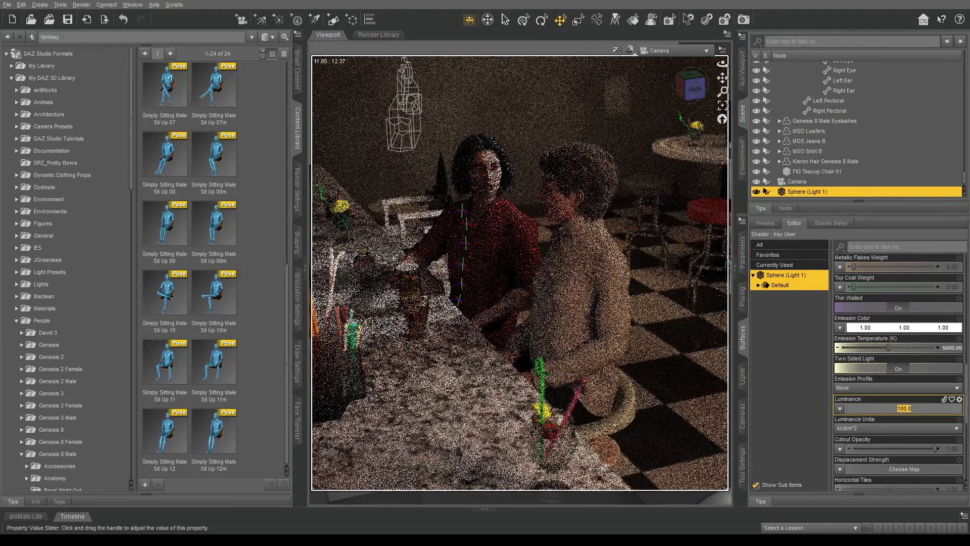
text(500)
key(Return)
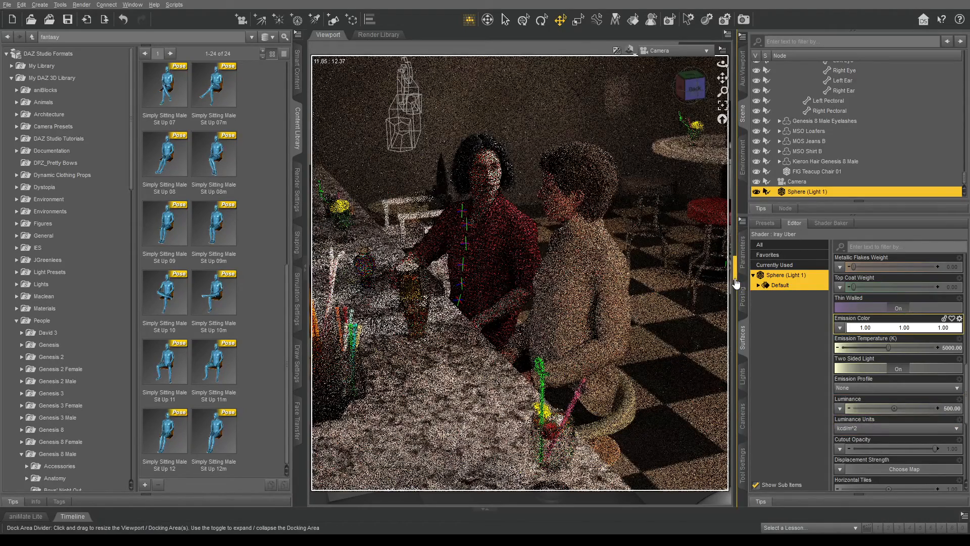
- Set the light sphere's Luminance to 100
click(953, 409)
text(100)
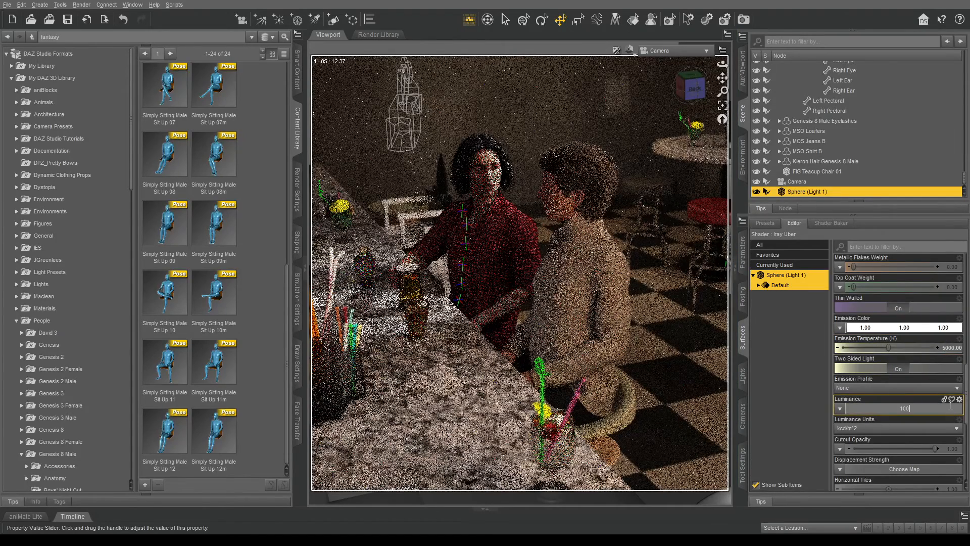
key(Return)
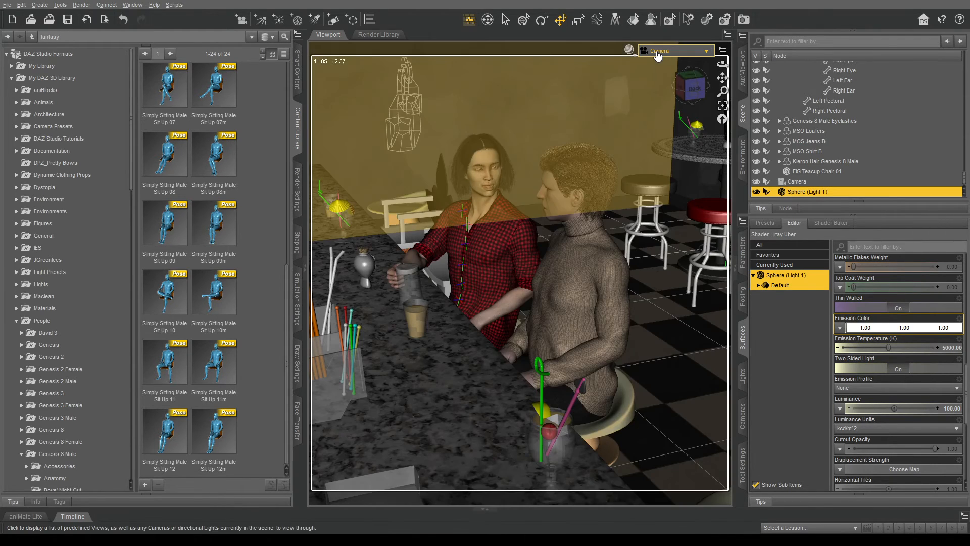
- In the Perspective View, move the light sphere away from the ceiling fan and closer to the two figures
click(656, 59)
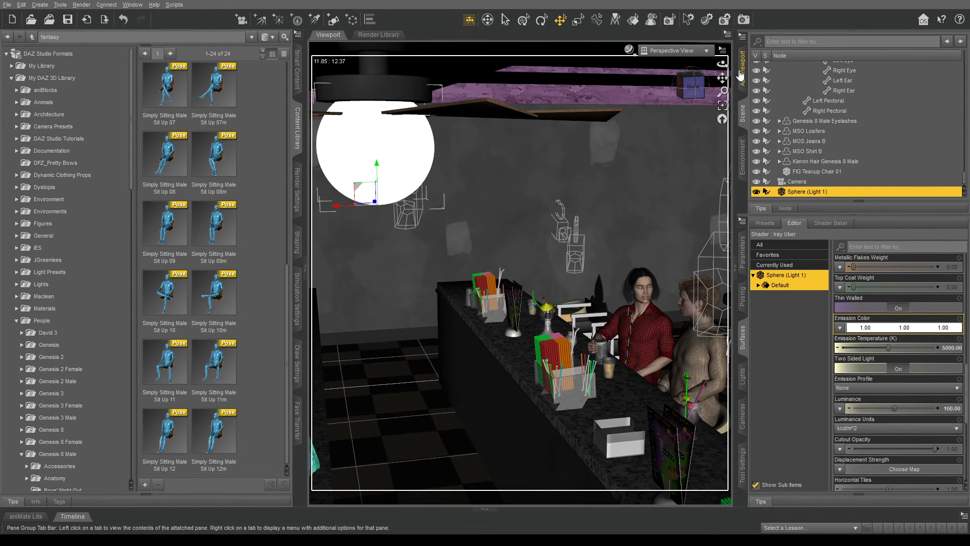
mouse_move(723, 64)
mouse_down()
mouse_move(779, 67)
mouse_move(753, 83)
mouse_move(710, 68)
mouse_up()
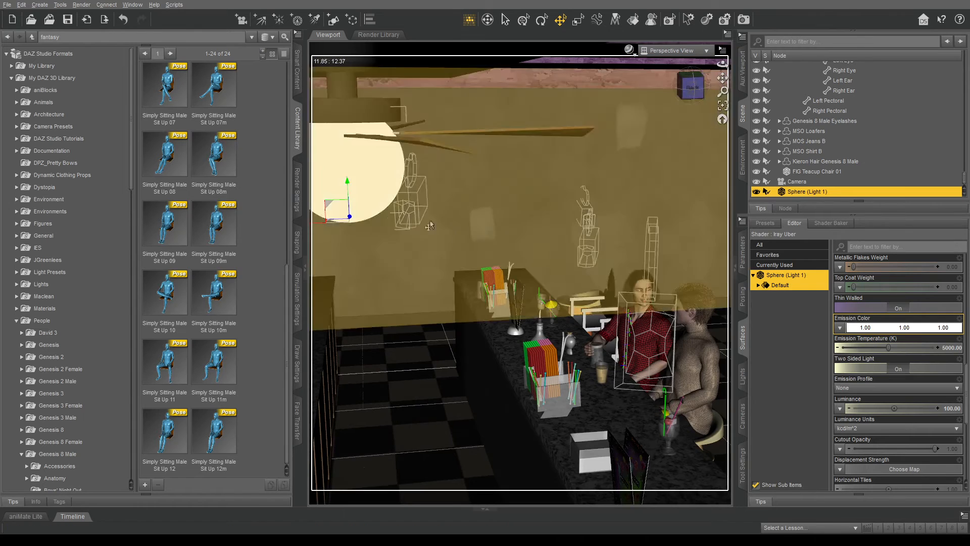
drag(344, 221, 502, 197)
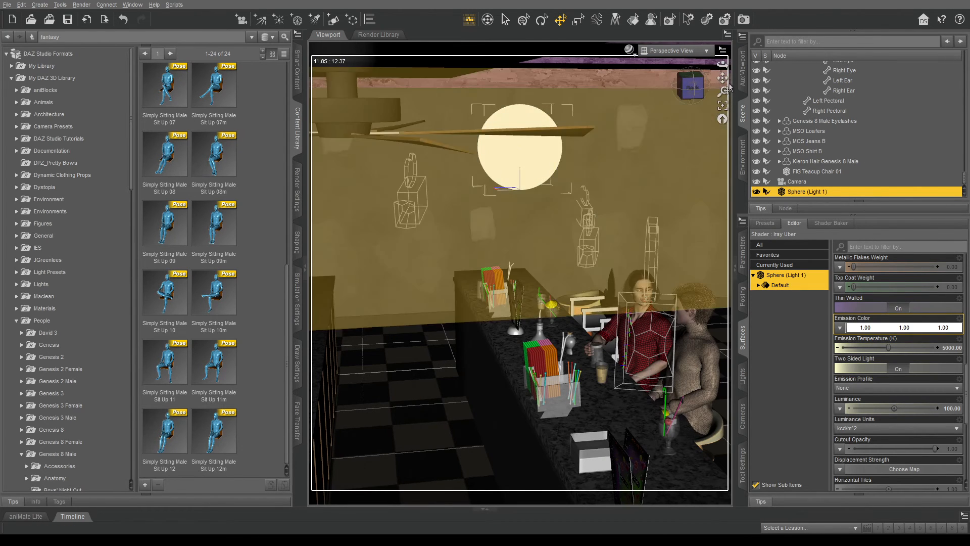
- Hide the FIG Ceiling so the bar and the light sphere can be seen from above
mouse_move(720, 63)
mouse_down()
mouse_move(698, 65)
mouse_move(723, 63)
mouse_move(705, 56)
mouse_up()
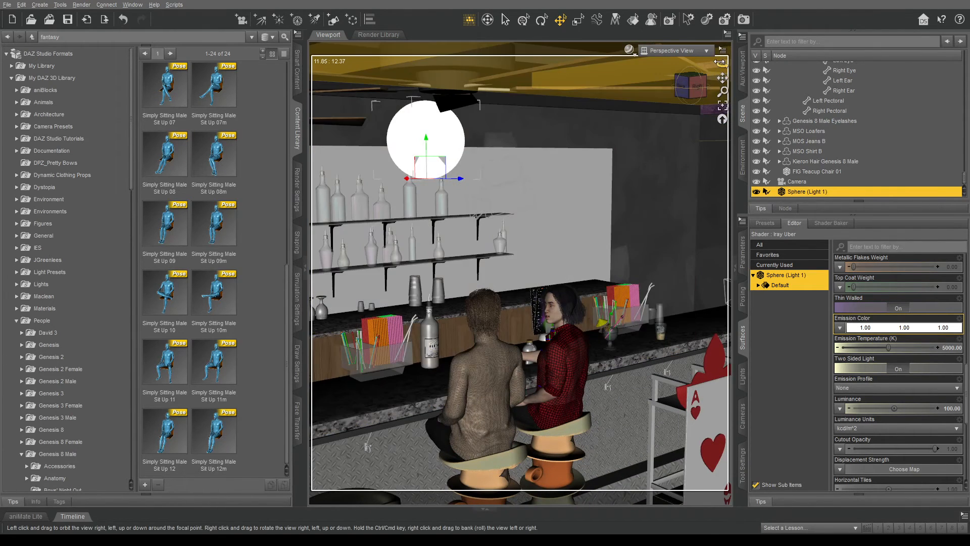
drag(723, 63, 730, 81)
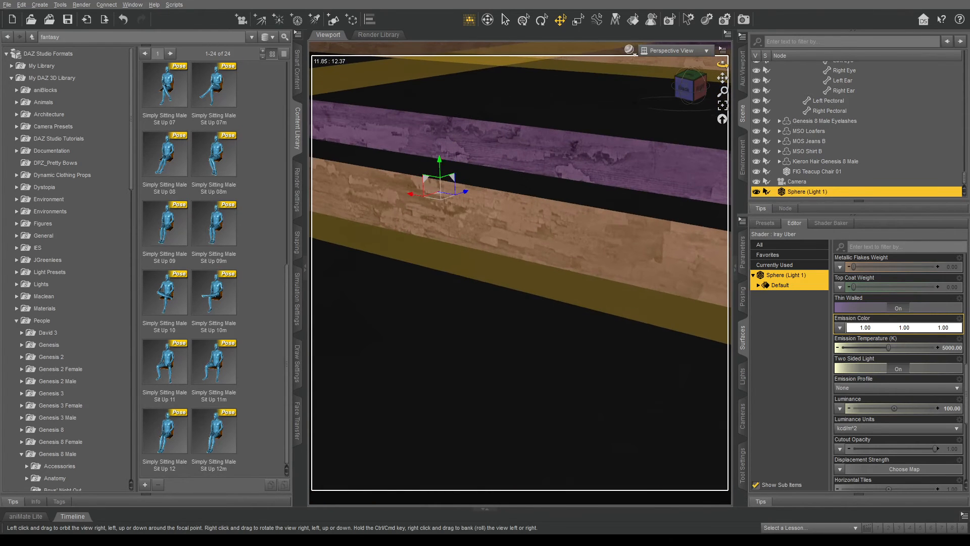
scroll(455, 88, down, 2)
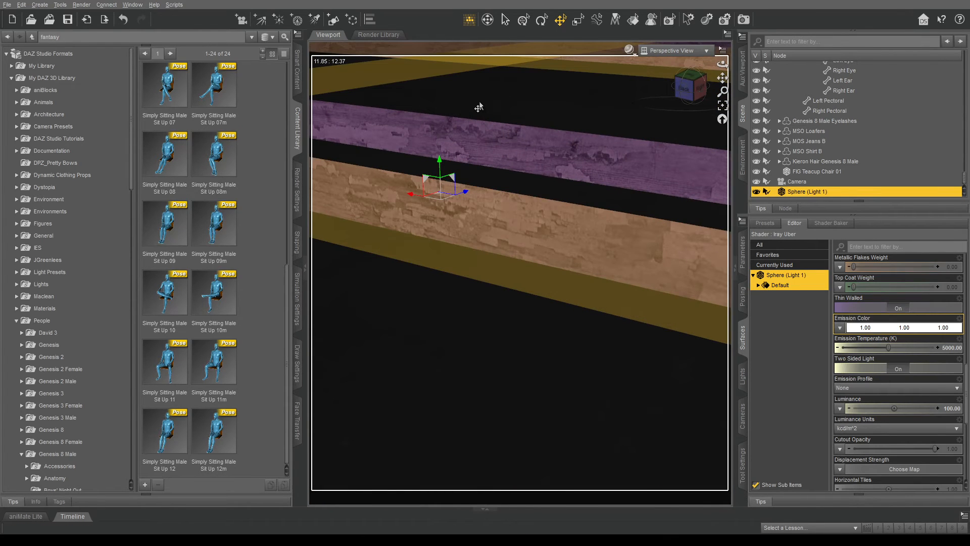
click(479, 107)
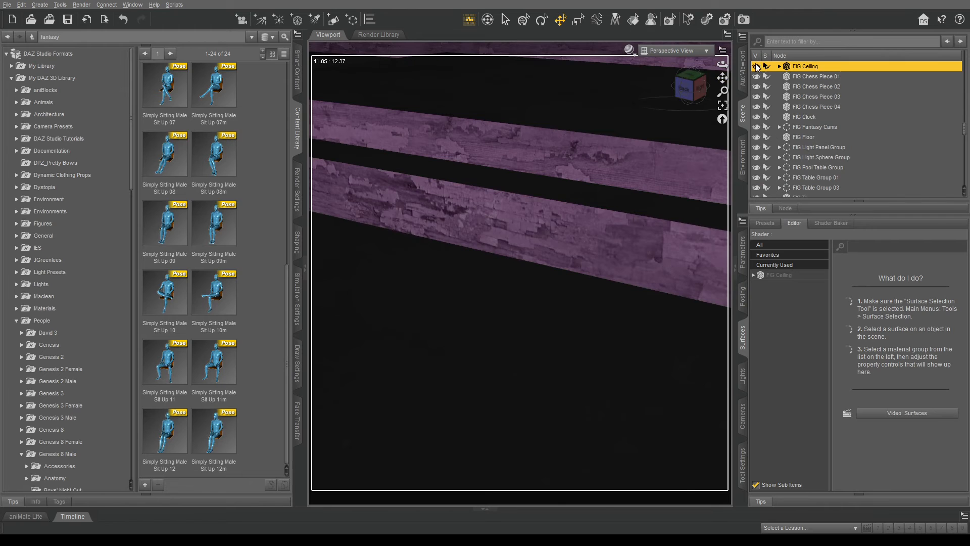
click(756, 66)
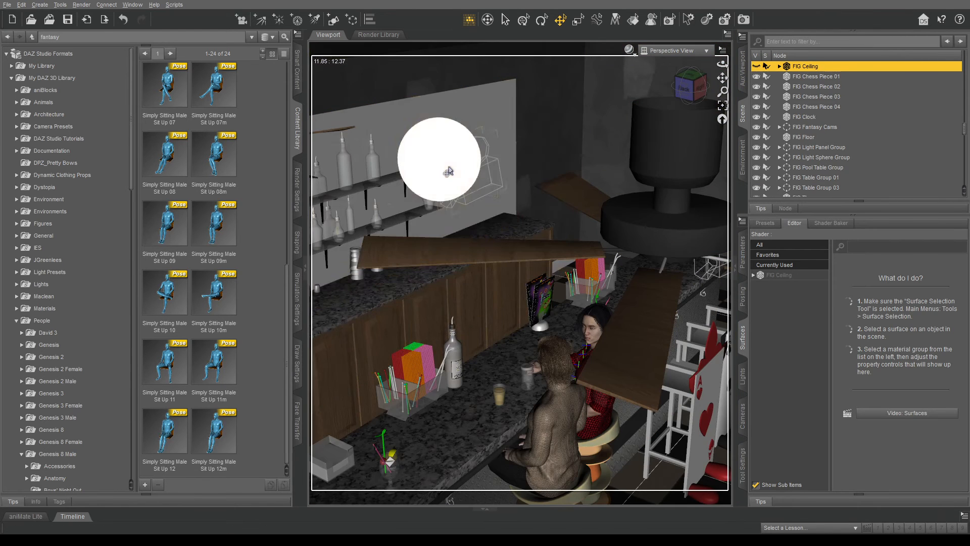
- Move the light sphere back toward the bottle shelves behind the bar and lower it slightly
click(448, 172)
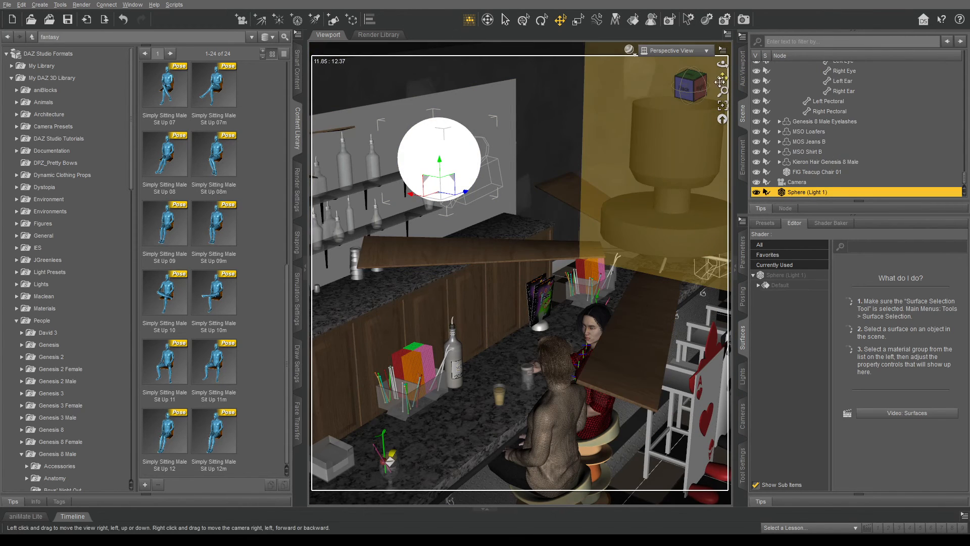
drag(722, 78, 800, 89)
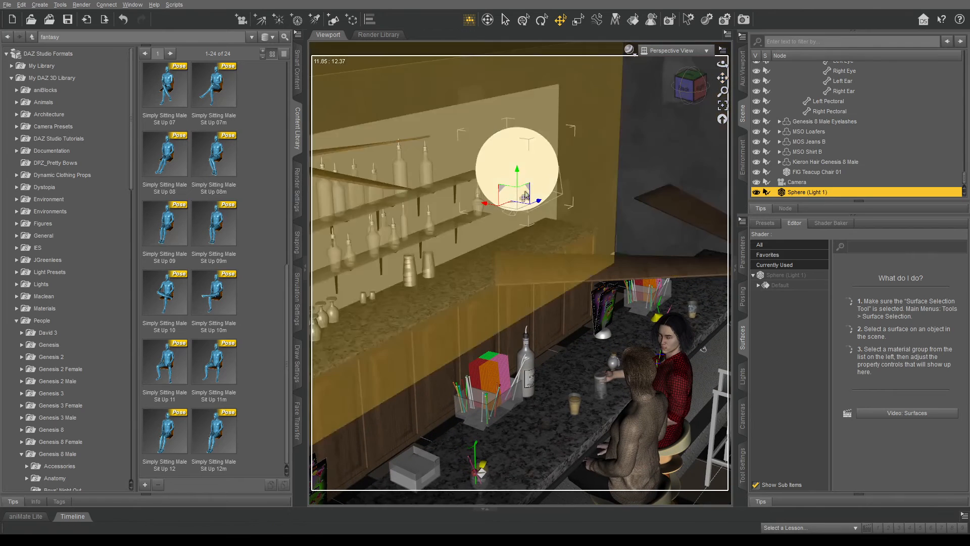
drag(512, 205, 429, 167)
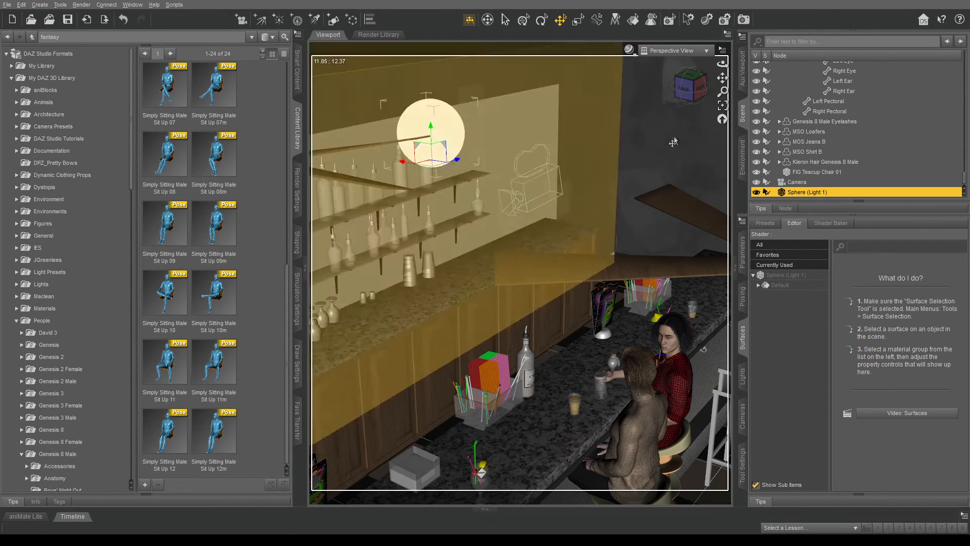
drag(430, 132, 431, 153)
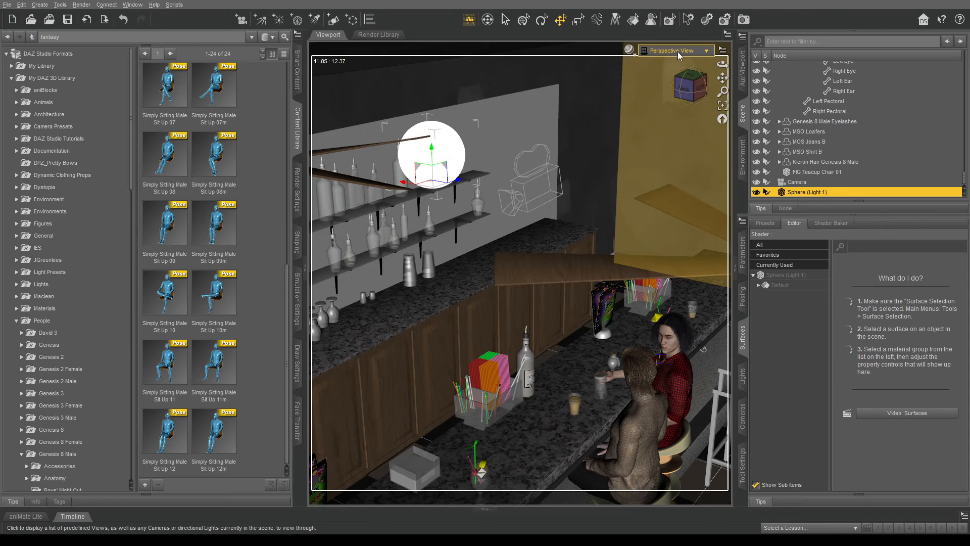
- Preview the sphere's lighting on the figures through the scene camera in rendered shading
click(679, 53)
click(680, 183)
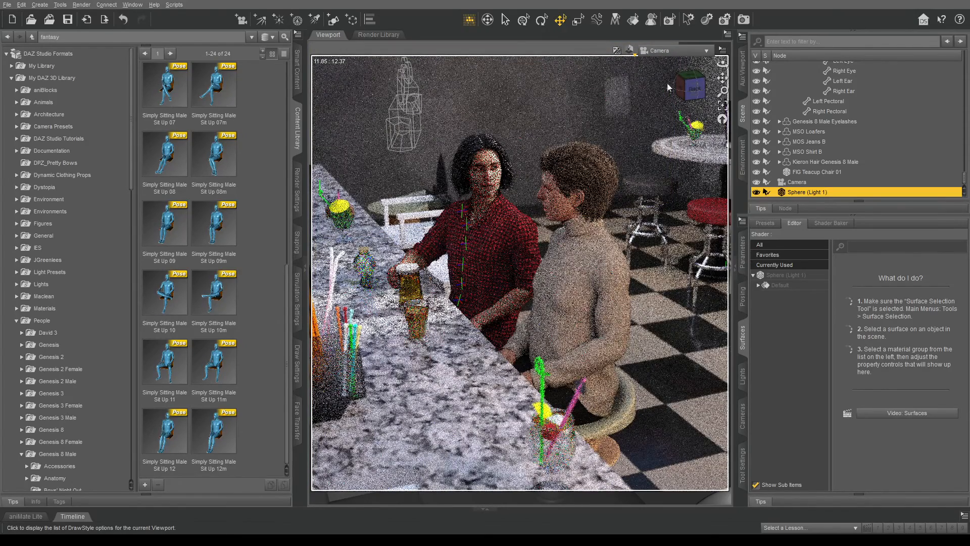
click(657, 51)
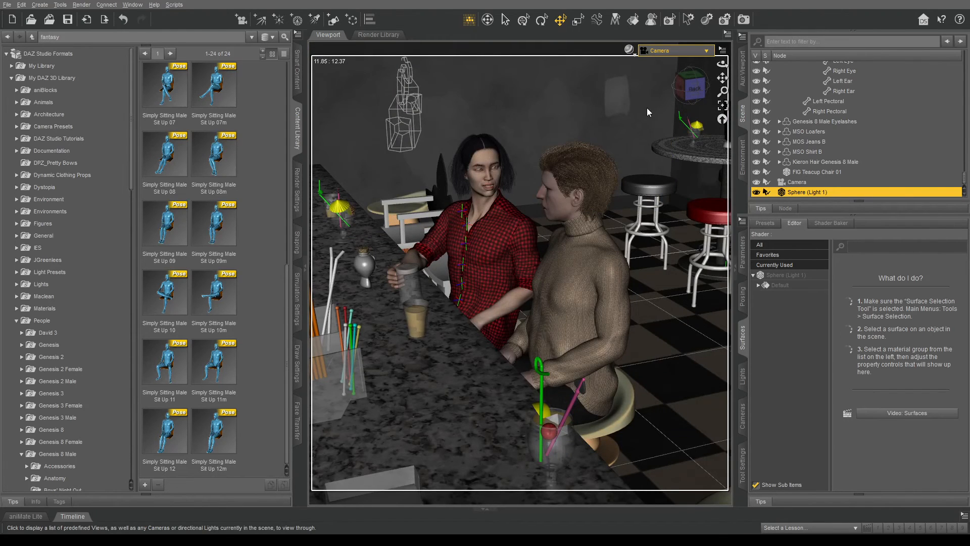
- In the Perspective View, move the light sphere along its Z axis toward the far end of the bottle shelves
click(657, 51)
click(642, 58)
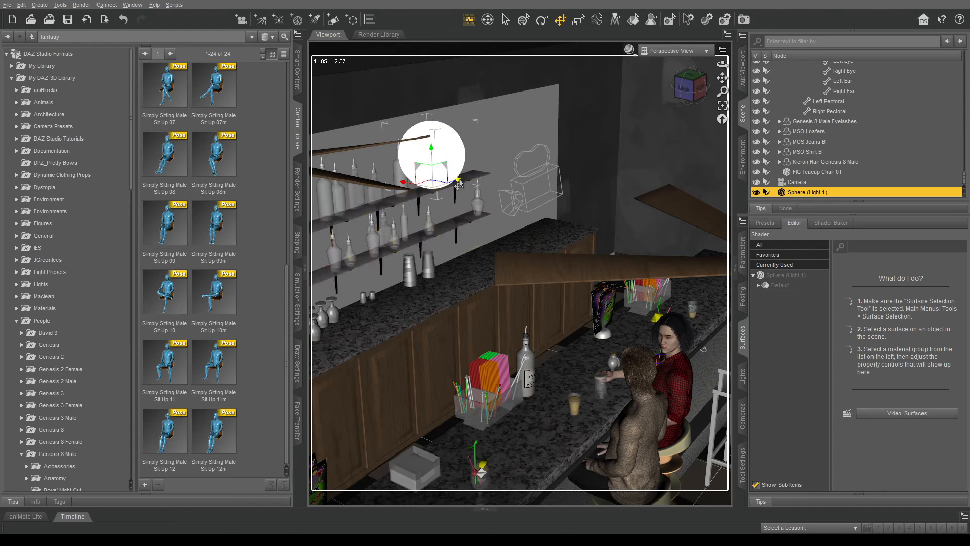
drag(458, 185, 568, 147)
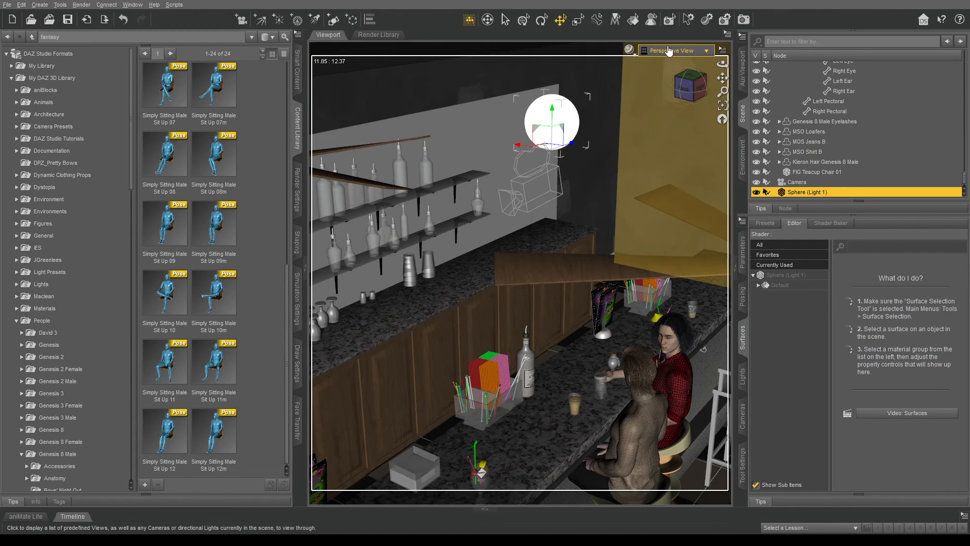
- Check the repositioned sphere's lighting through the scene camera in rendered shading, with the sphere's surface selected
click(668, 51)
click(682, 181)
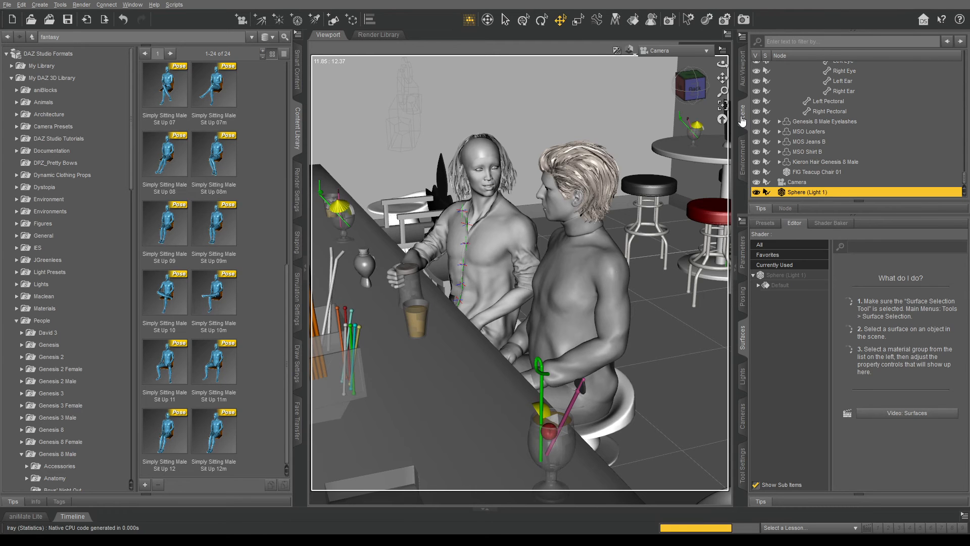
click(788, 275)
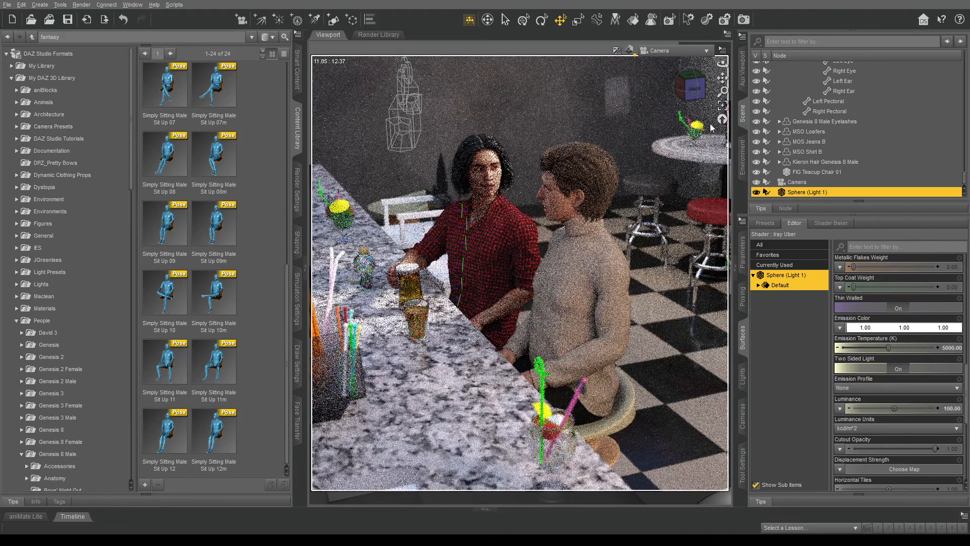
key(ctrl+9)
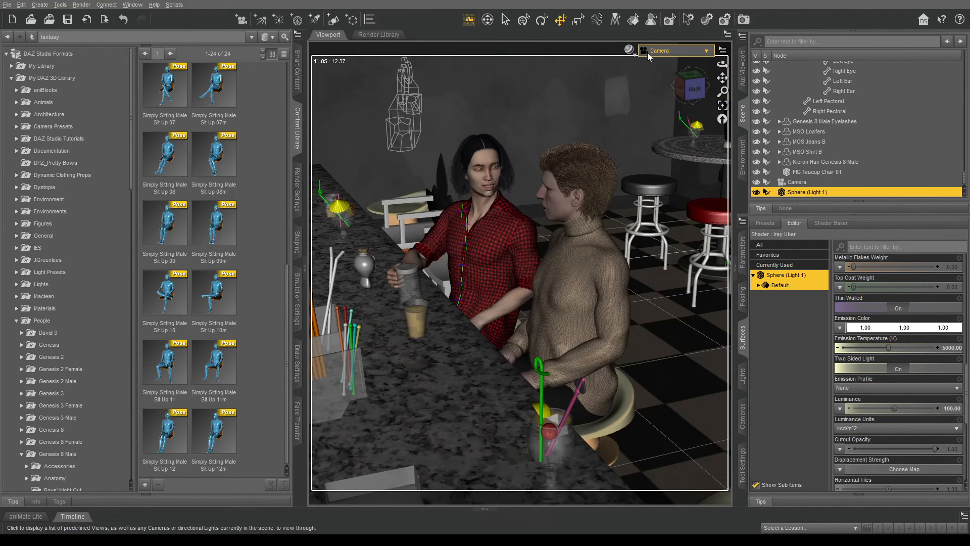
- Add a Plane primitive to the scene from the Perspective View and show its transform parameters
click(652, 50)
click(657, 61)
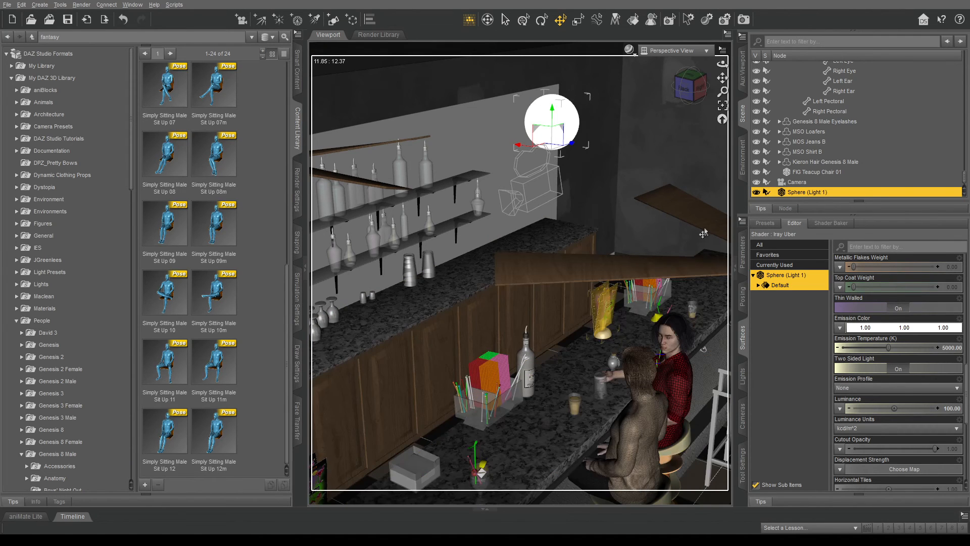
scroll(816, 179, down, 1)
click(816, 193)
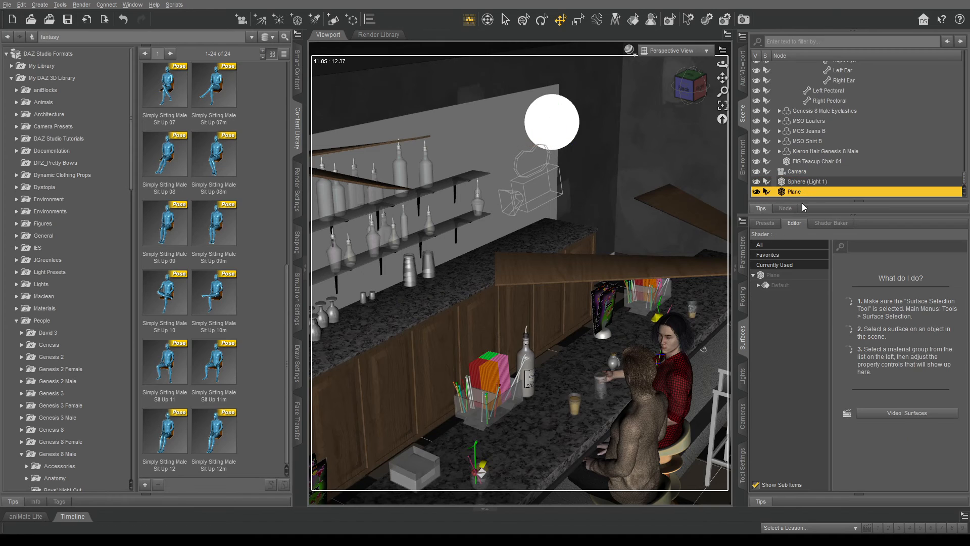
click(742, 260)
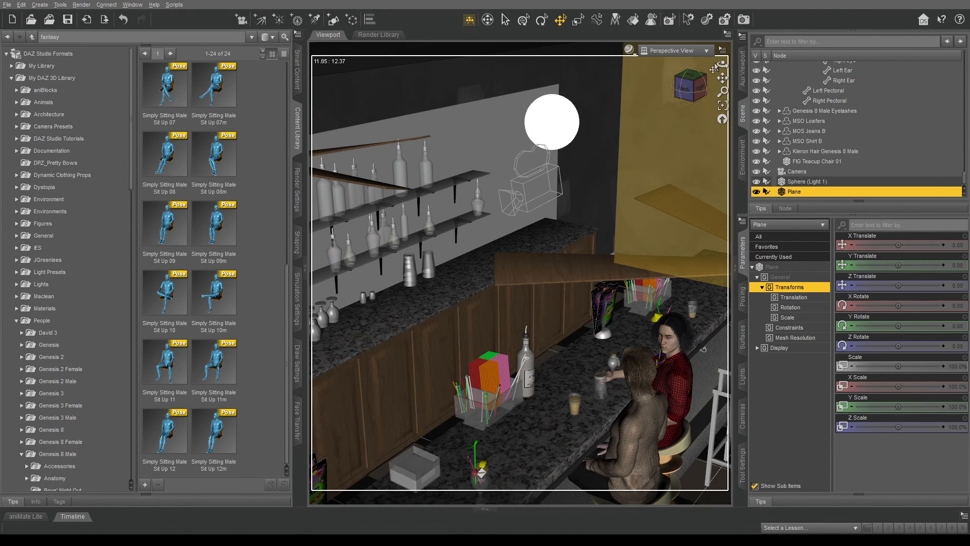
- Move the plane behind the bar counter to about X 134, Z -230 and raise it to about Y 122
drag(723, 64, 755, 74)
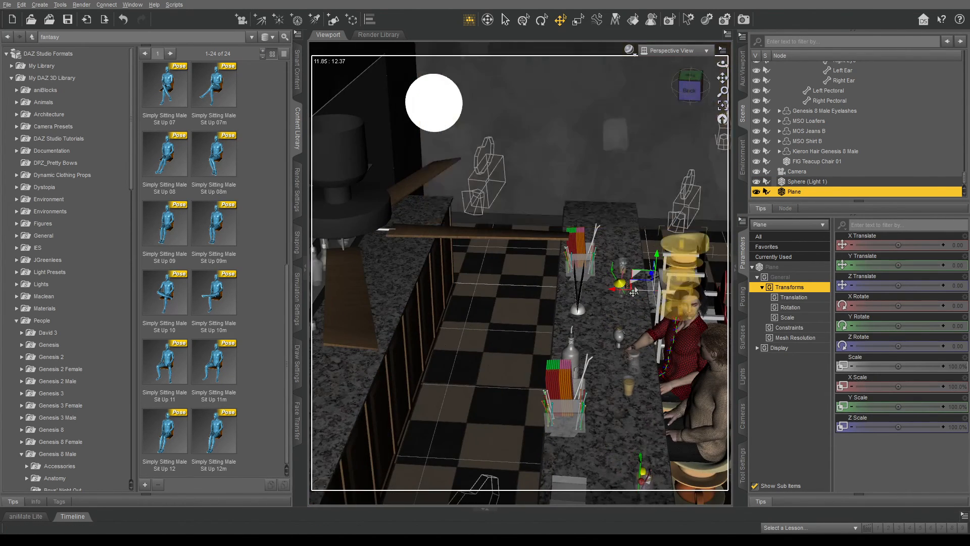
drag(634, 287, 495, 399)
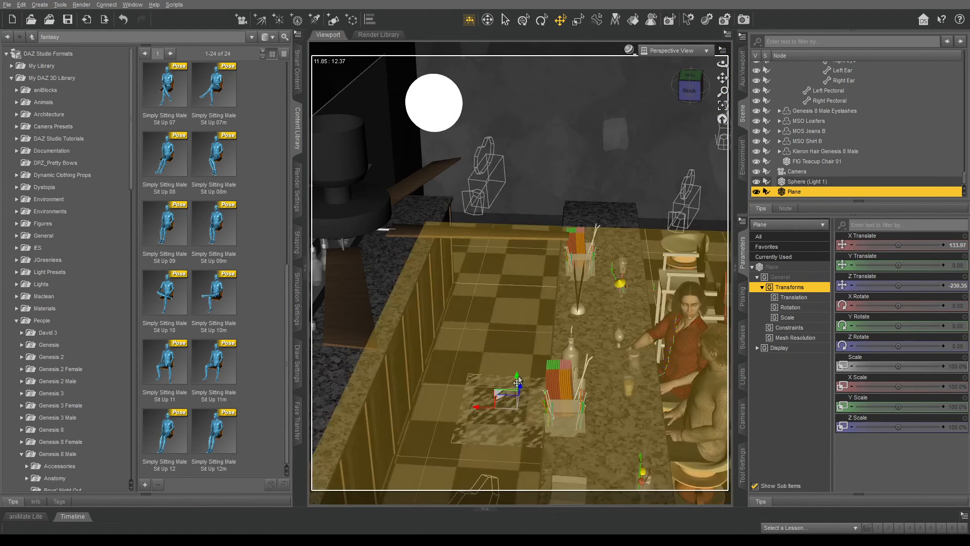
click(518, 261)
click(506, 391)
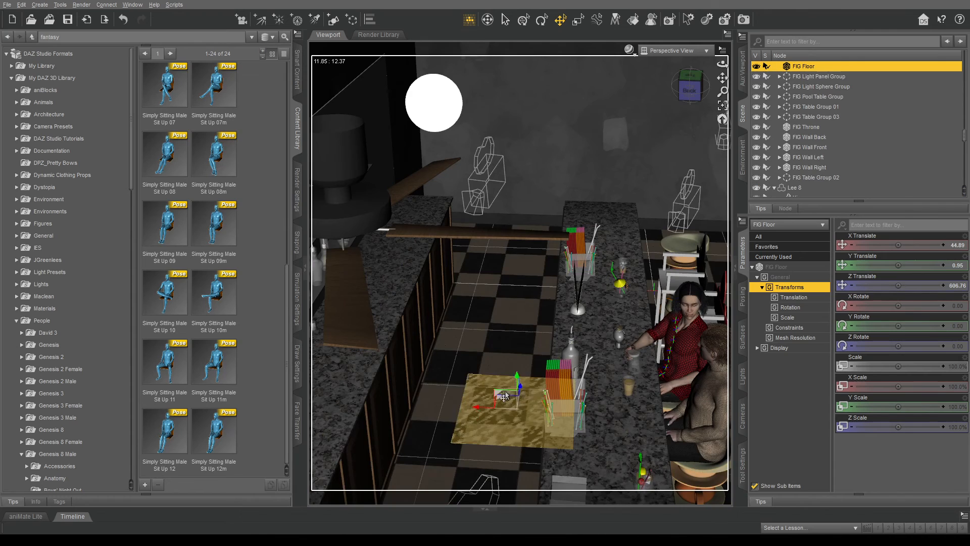
drag(516, 380, 517, 248)
- Stand the plane upright by setting its X Rotate to 90
click(957, 306)
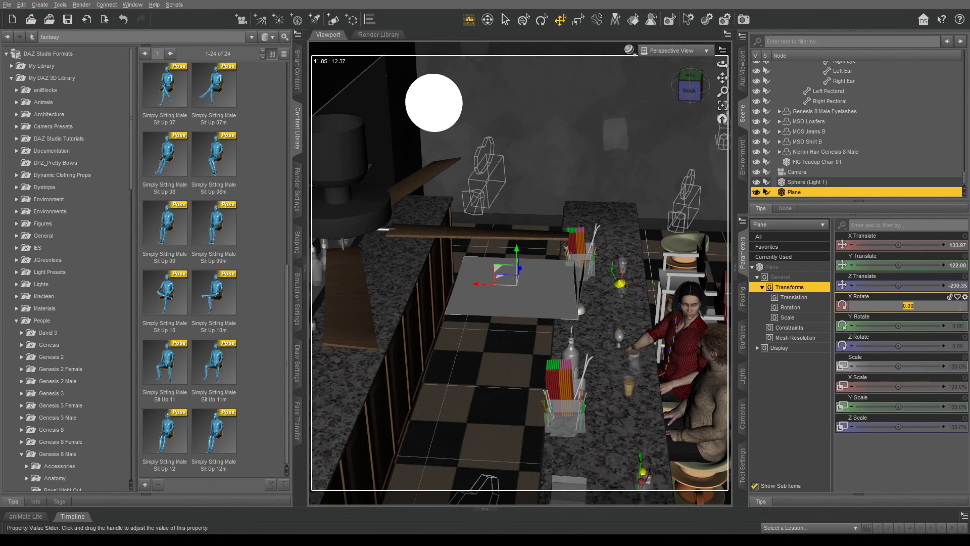
text(90)
key(Return)
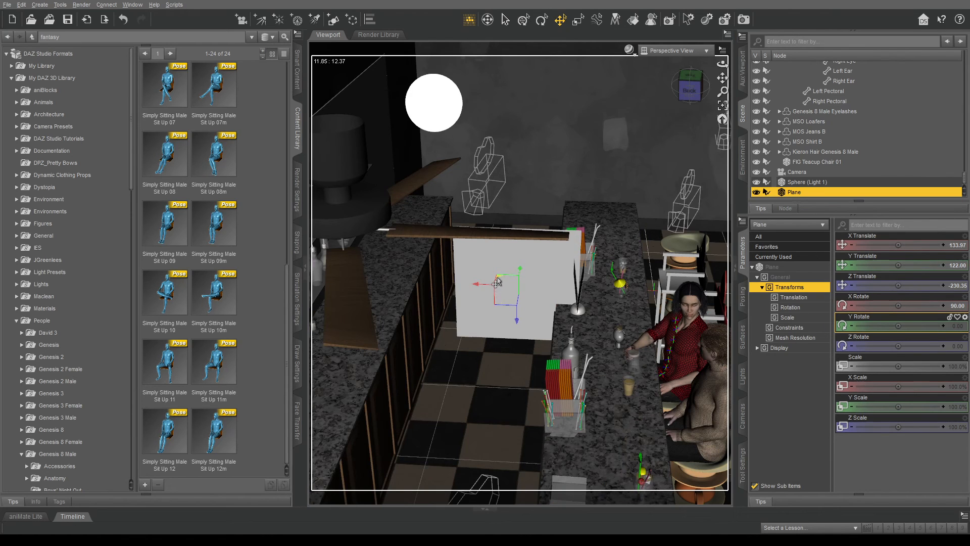
- Move the upright plane to about X 150, Y 220, Z -338 and the light sphere to about X 217, Y 212, Z -333
drag(497, 282, 457, 349)
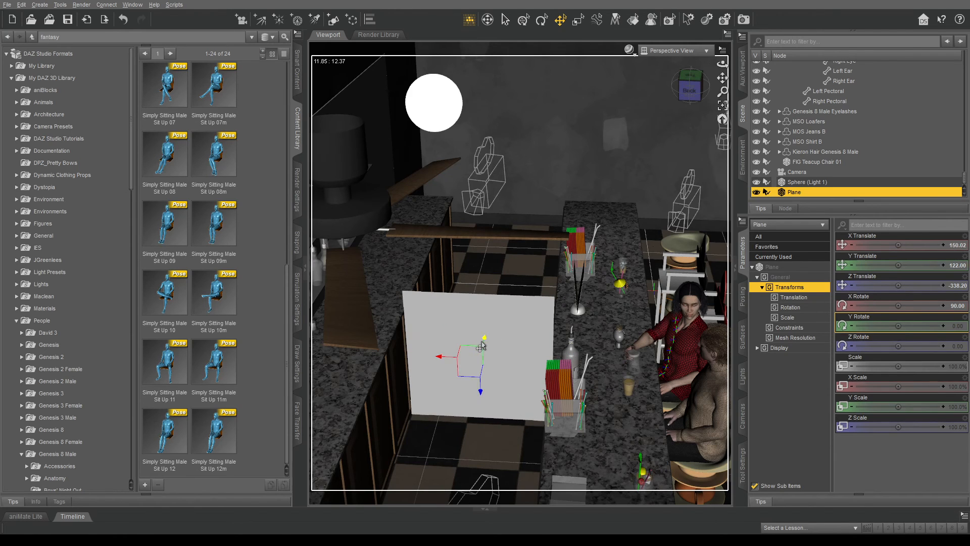
drag(482, 346, 463, 227)
click(430, 113)
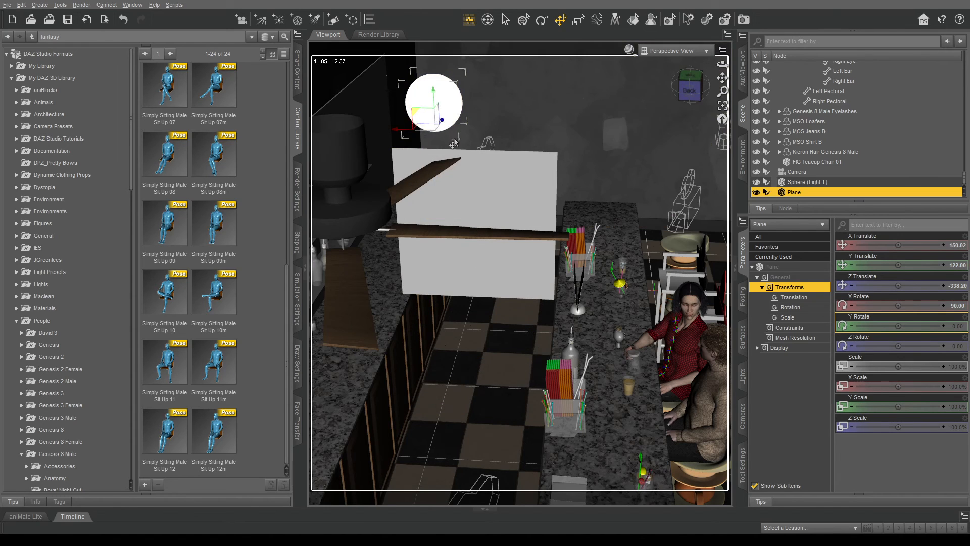
drag(453, 144, 407, 222)
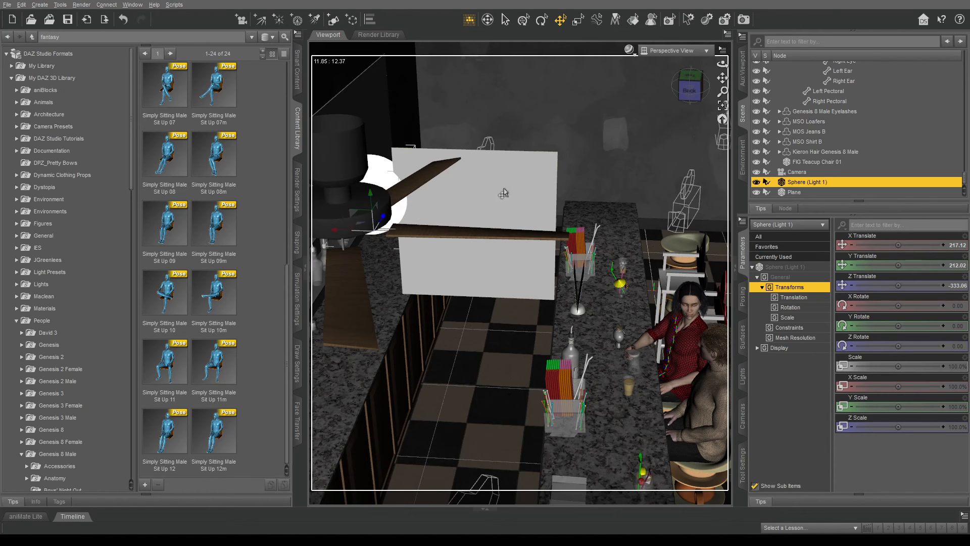
- Hide the plane and start a rendered preview through the scene camera
click(503, 193)
click(756, 193)
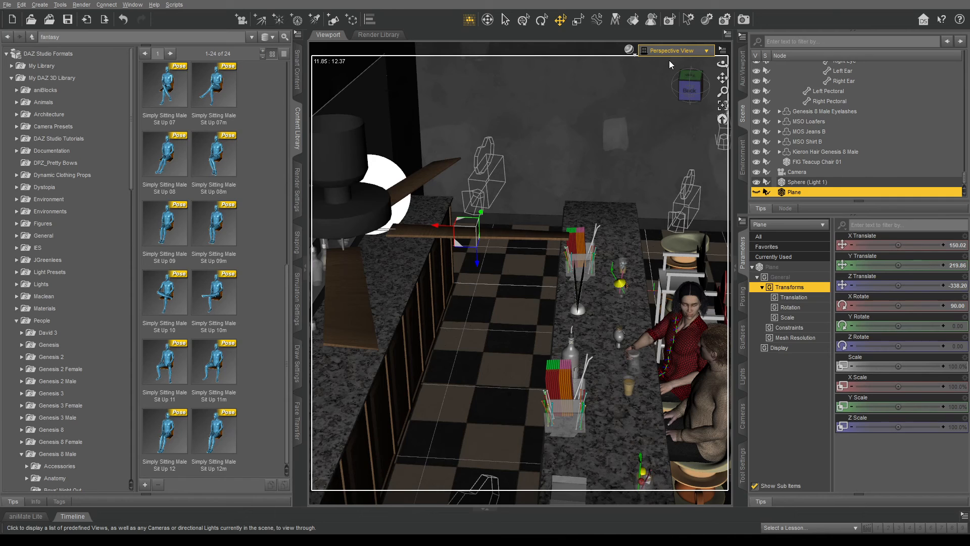
click(665, 182)
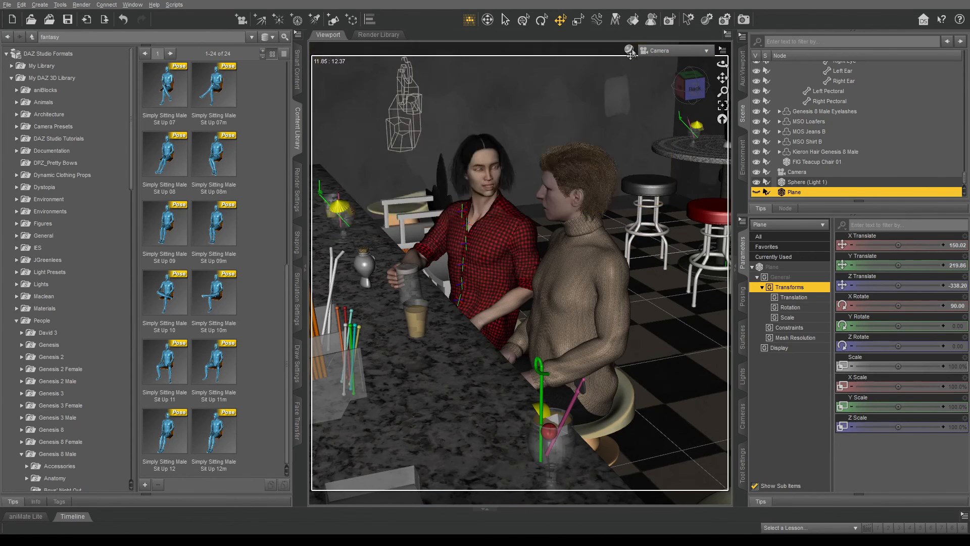
click(629, 50)
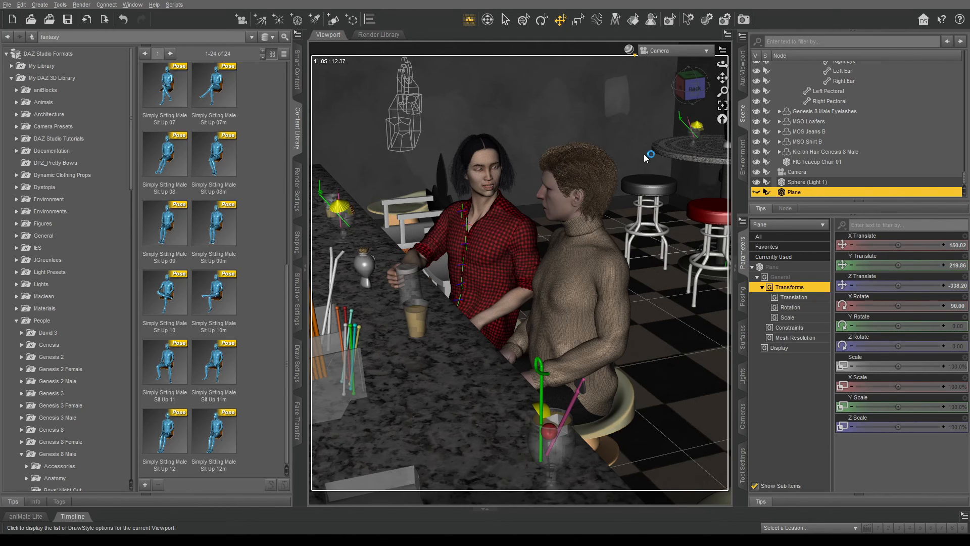
- Select the light sphere and open the render settings to review the image's pixel size and aspect ratio
click(798, 182)
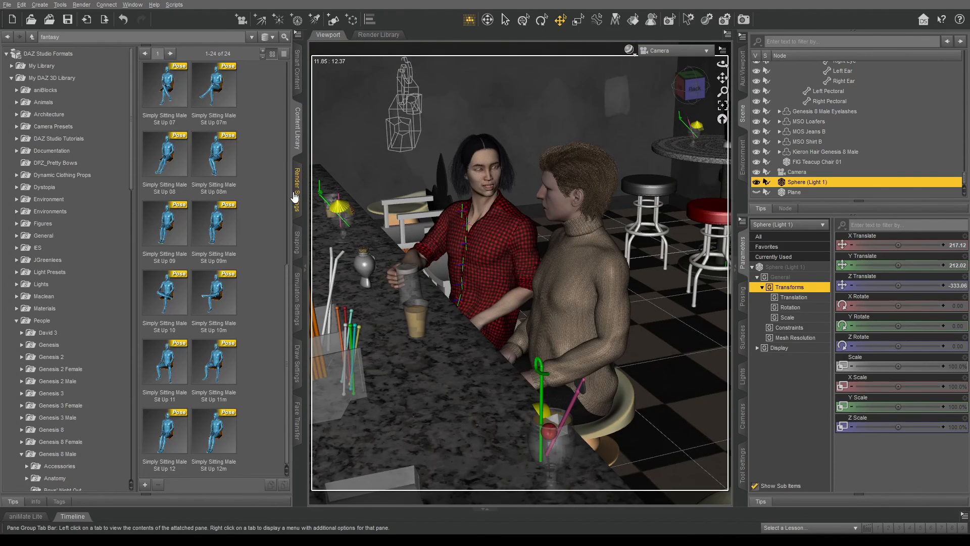
click(295, 197)
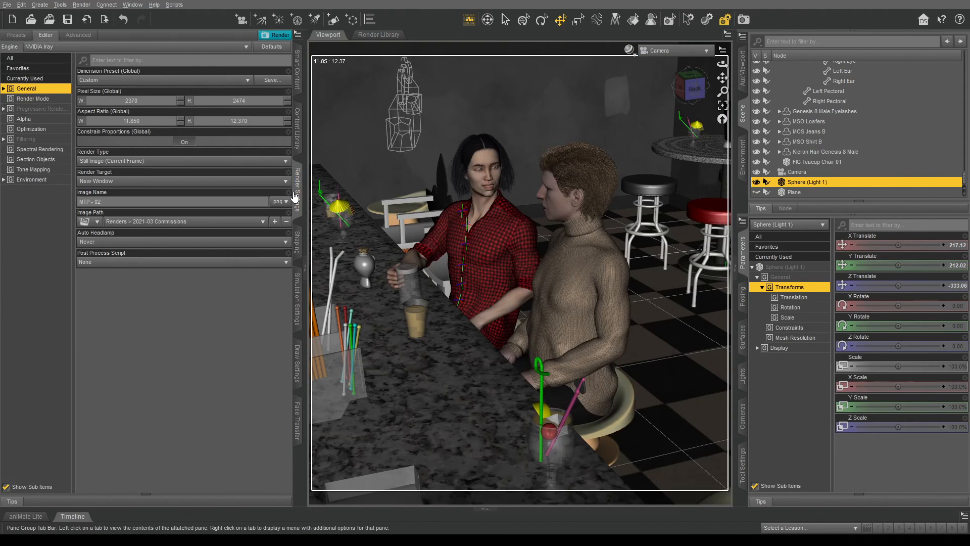
click(158, 122)
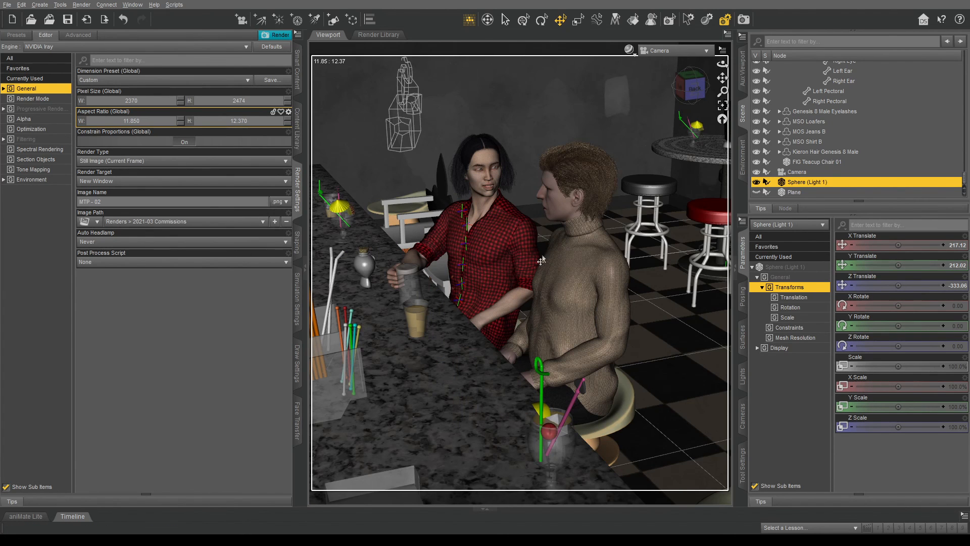
- Select the dark-haired man's head and try the Z FWM 09 Cheeky Smile expression on it
click(493, 183)
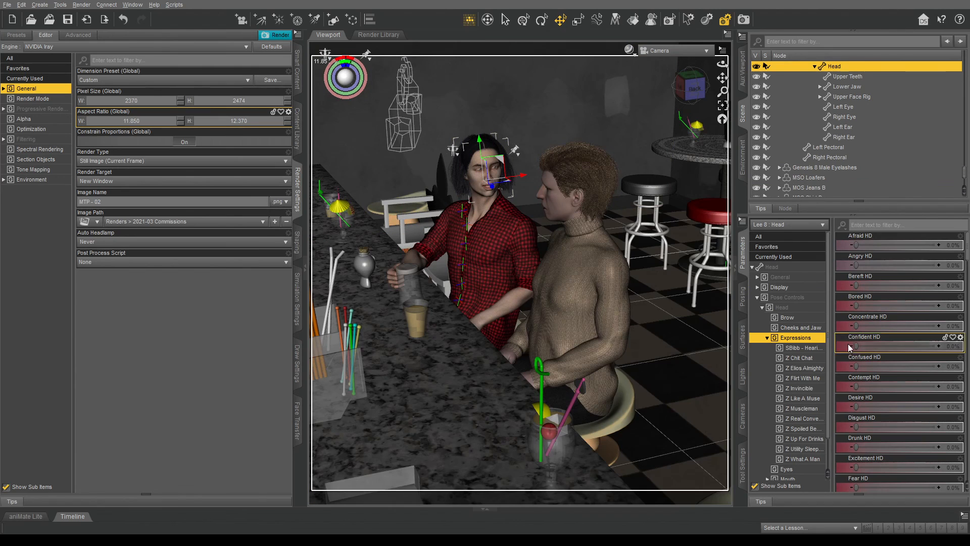
scroll(860, 342, down, 2)
scroll(860, 341, down, 10)
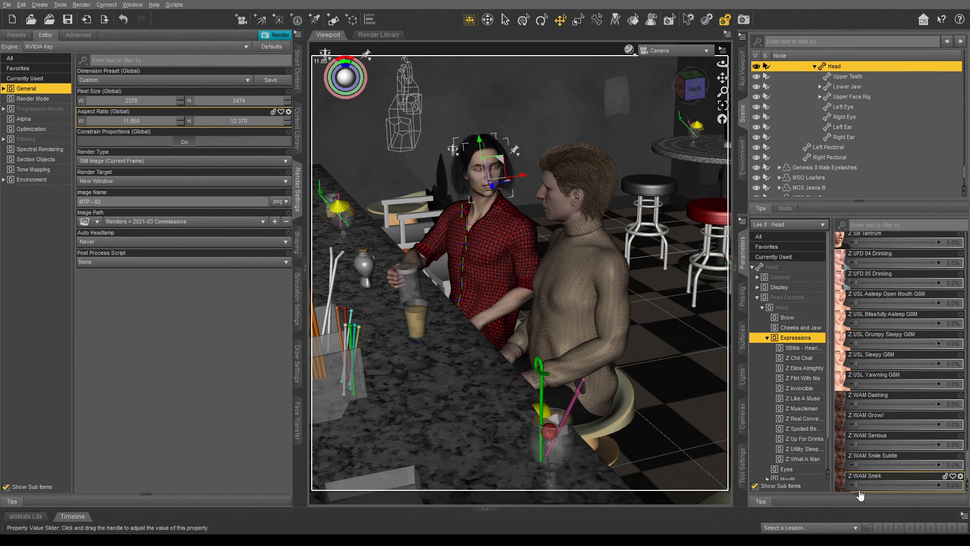
scroll(873, 402, up, 4)
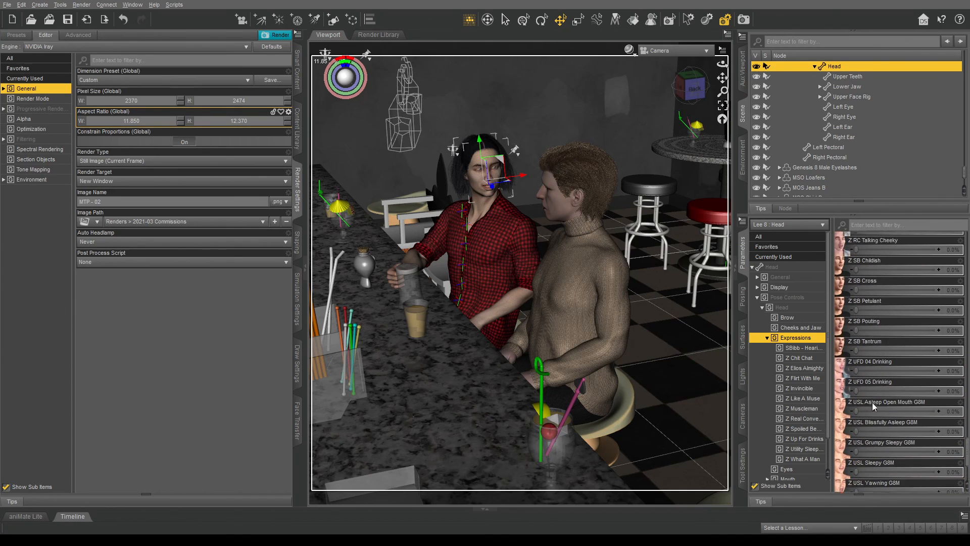
scroll(872, 402, up, 10)
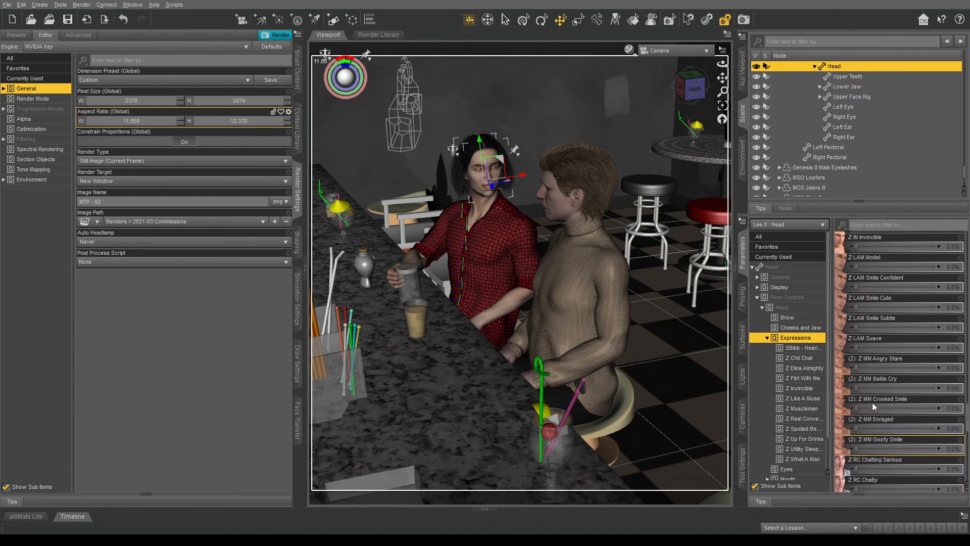
scroll(872, 402, up, 5)
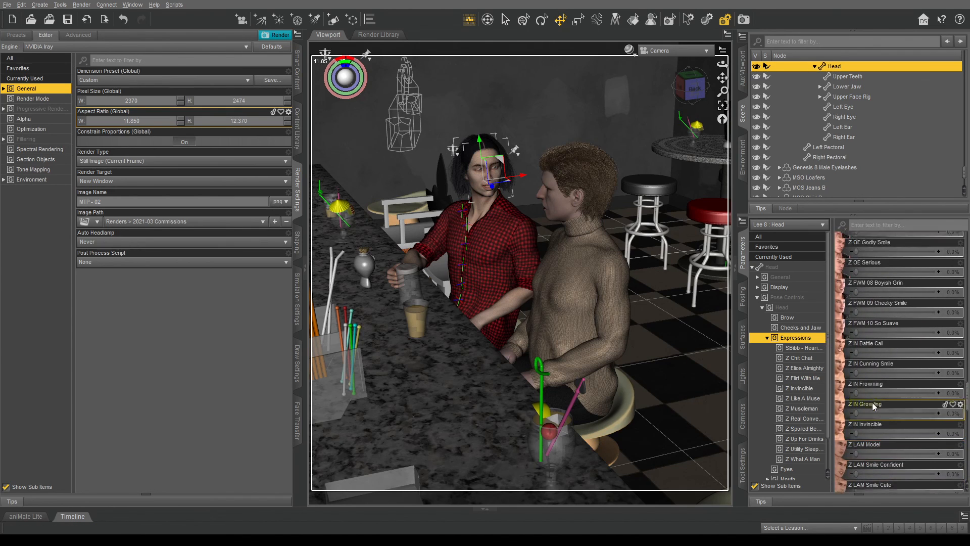
scroll(873, 402, up, 3)
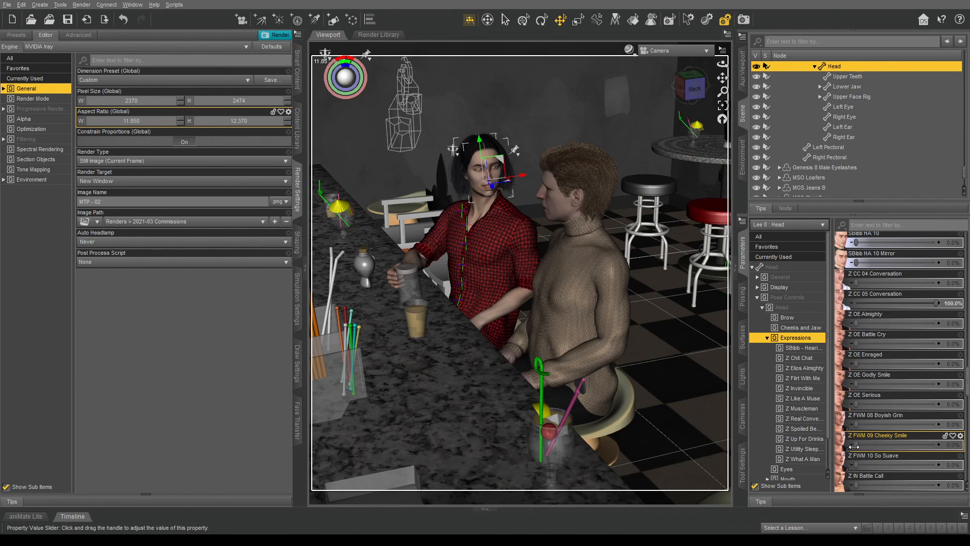
drag(863, 447, 902, 449)
drag(912, 448, 797, 436)
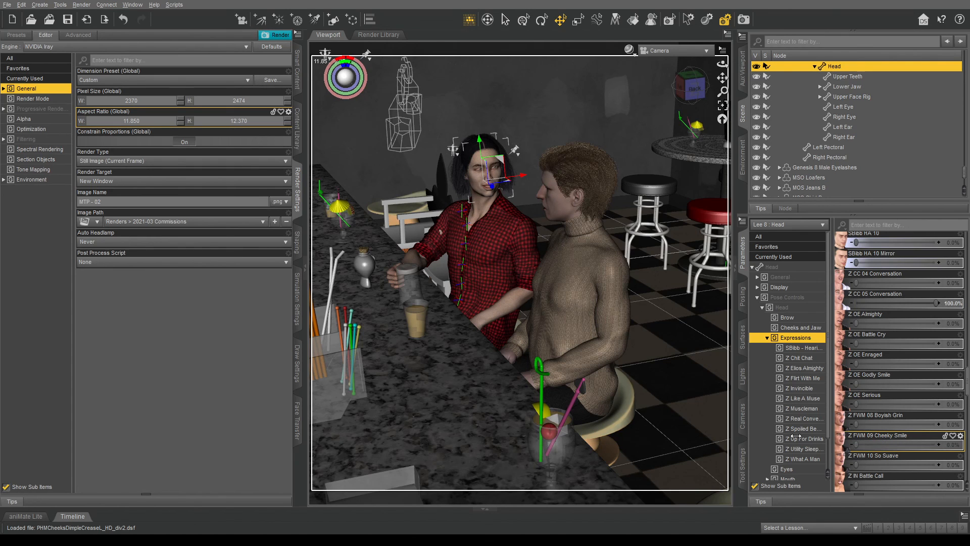
- Try the Suspicious HD expression on the dark-haired man's head
scroll(888, 416, up, 6)
scroll(888, 416, up, 5)
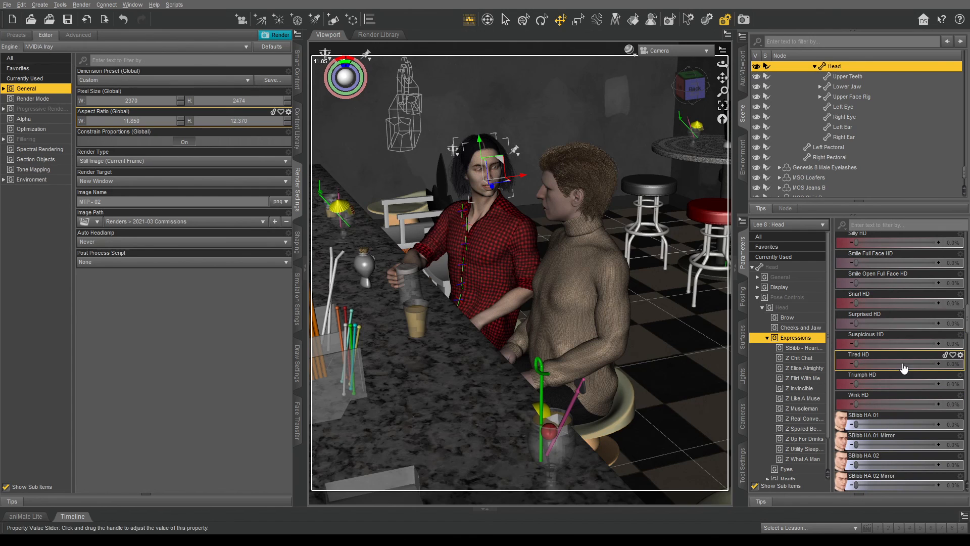
drag(858, 344, 813, 342)
scroll(895, 362, up, 2)
scroll(894, 360, up, 4)
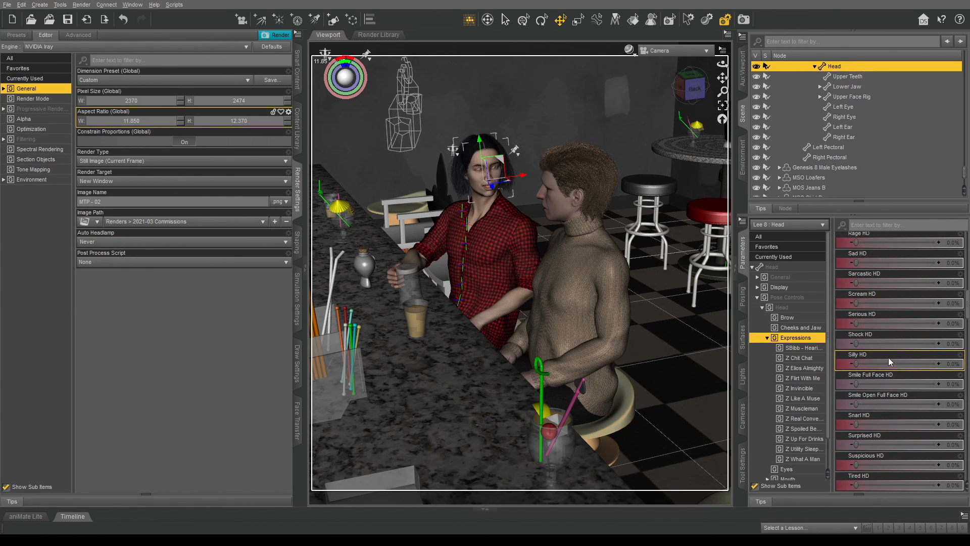
- Apply the Z IN Cunning Smile expression to the dark-haired man's head at about 45%
scroll(889, 357, down, 5)
scroll(888, 357, down, 5)
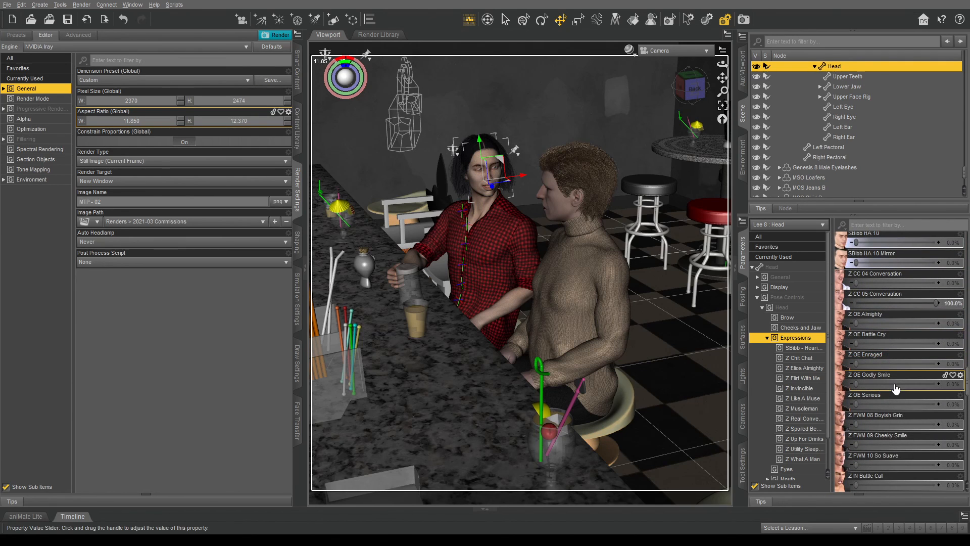
scroll(895, 384, down, 3)
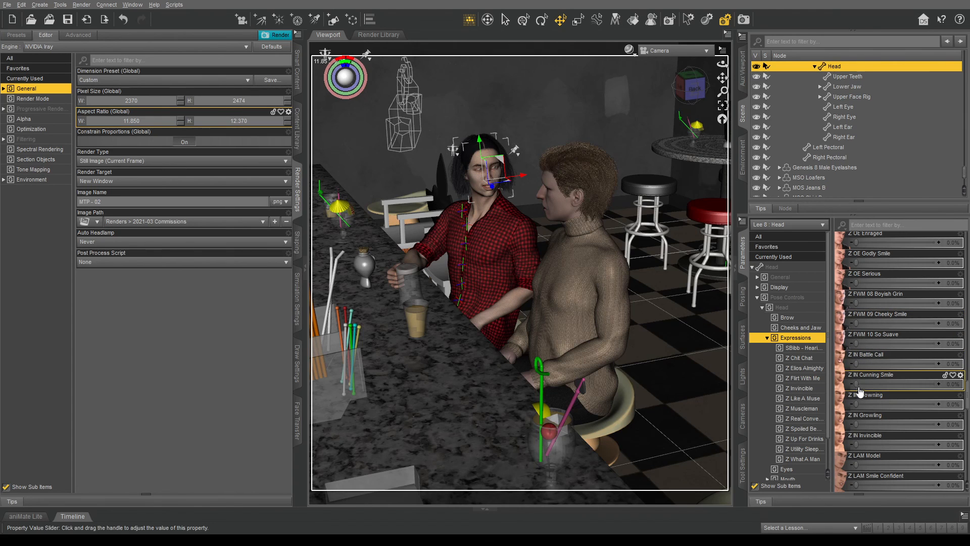
drag(852, 385, 892, 385)
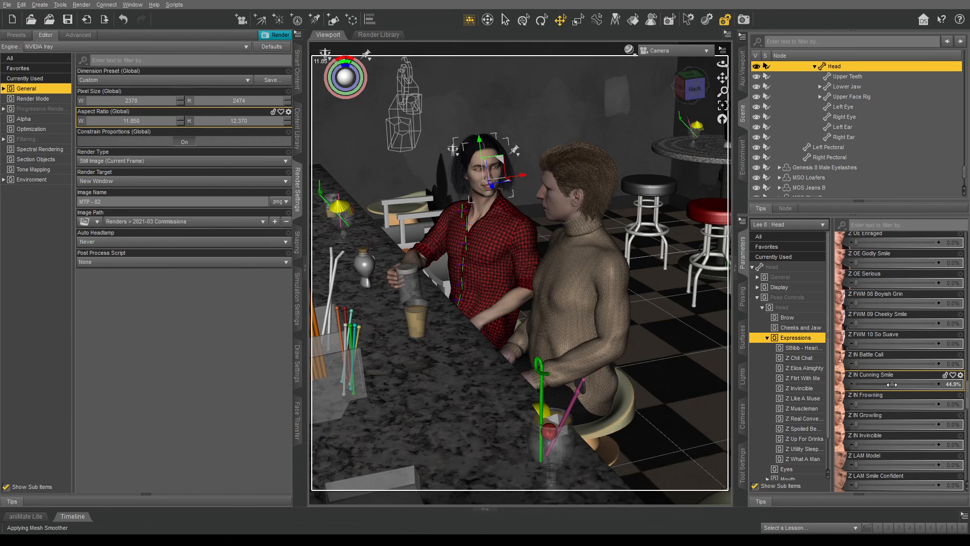
drag(892, 385, 895, 384)
click(822, 168)
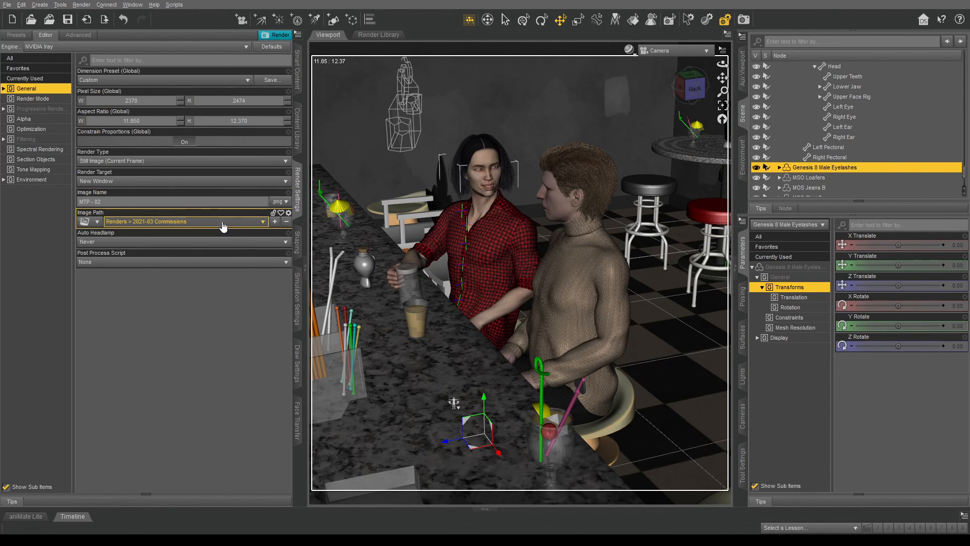
- Point the render output to the client's Happiness - 01 commission folder and name the image Happiness - P01p1
click(288, 279)
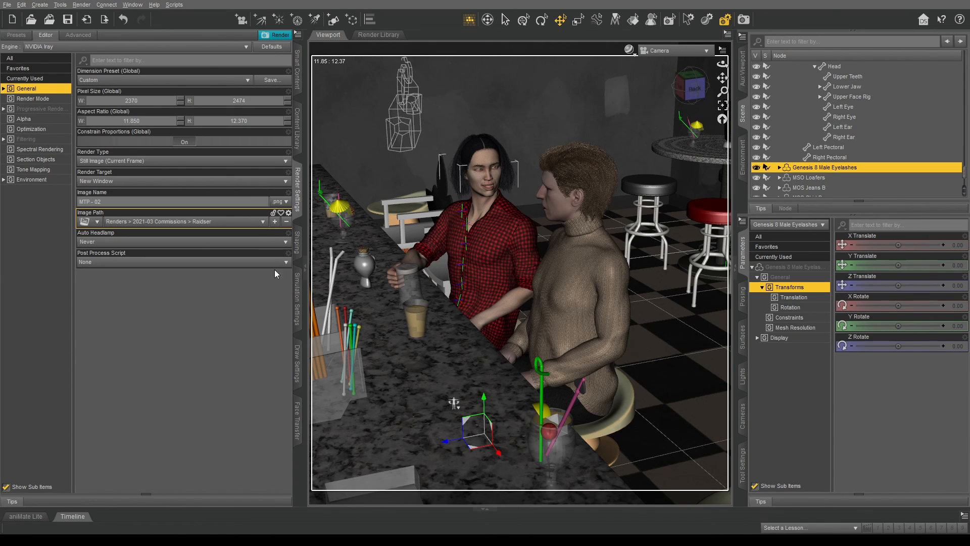
click(277, 223)
double_click(230, 201)
triple_click(230, 201)
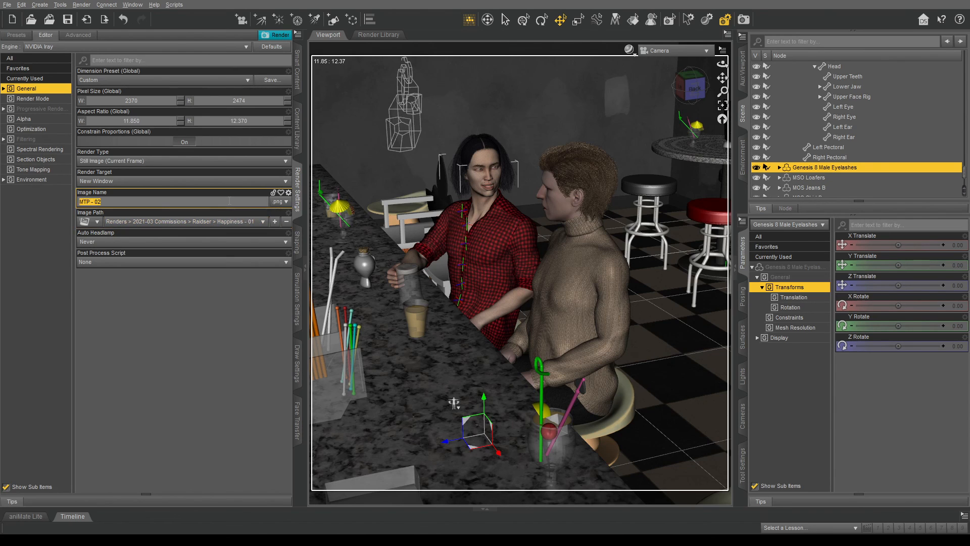
text(Happiness - P01p1)
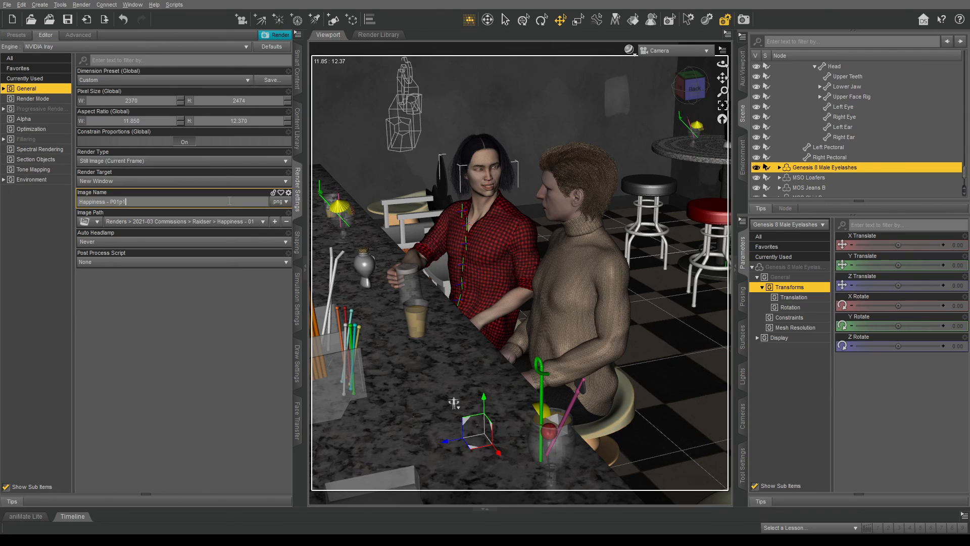